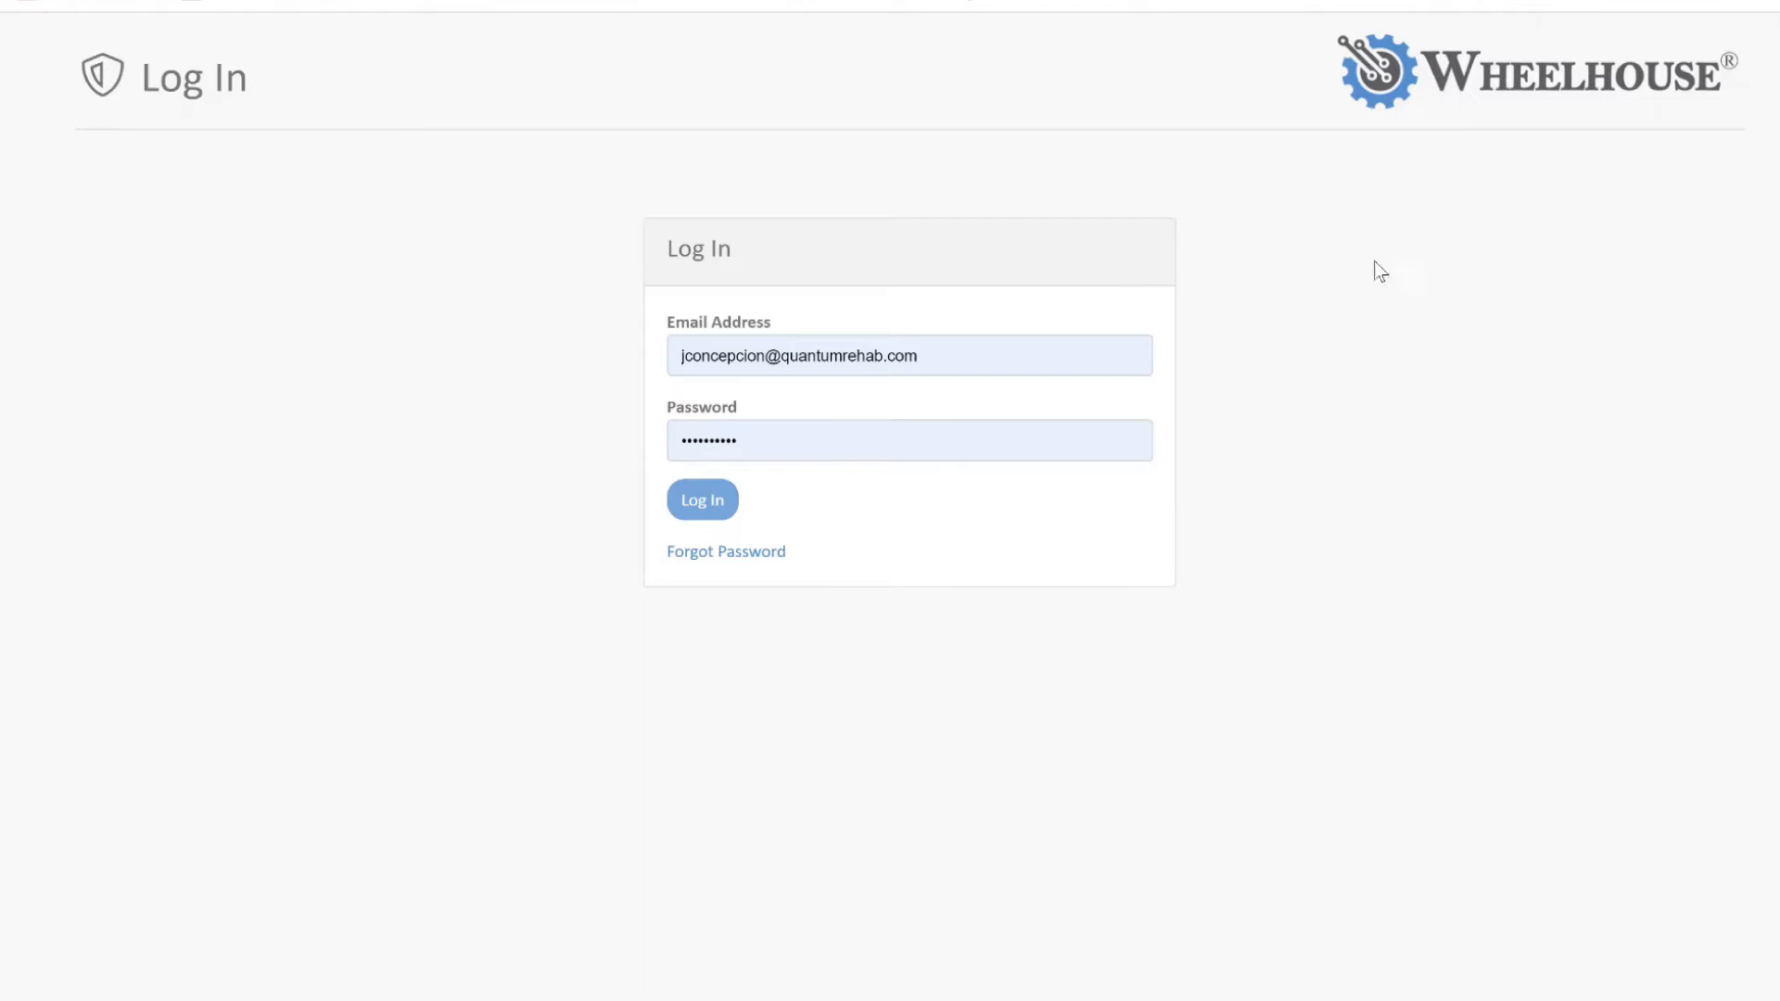
Log in with the prefilled account credentials and open Order Management
{"action": "left_click", "coordinate": [712, 508]}
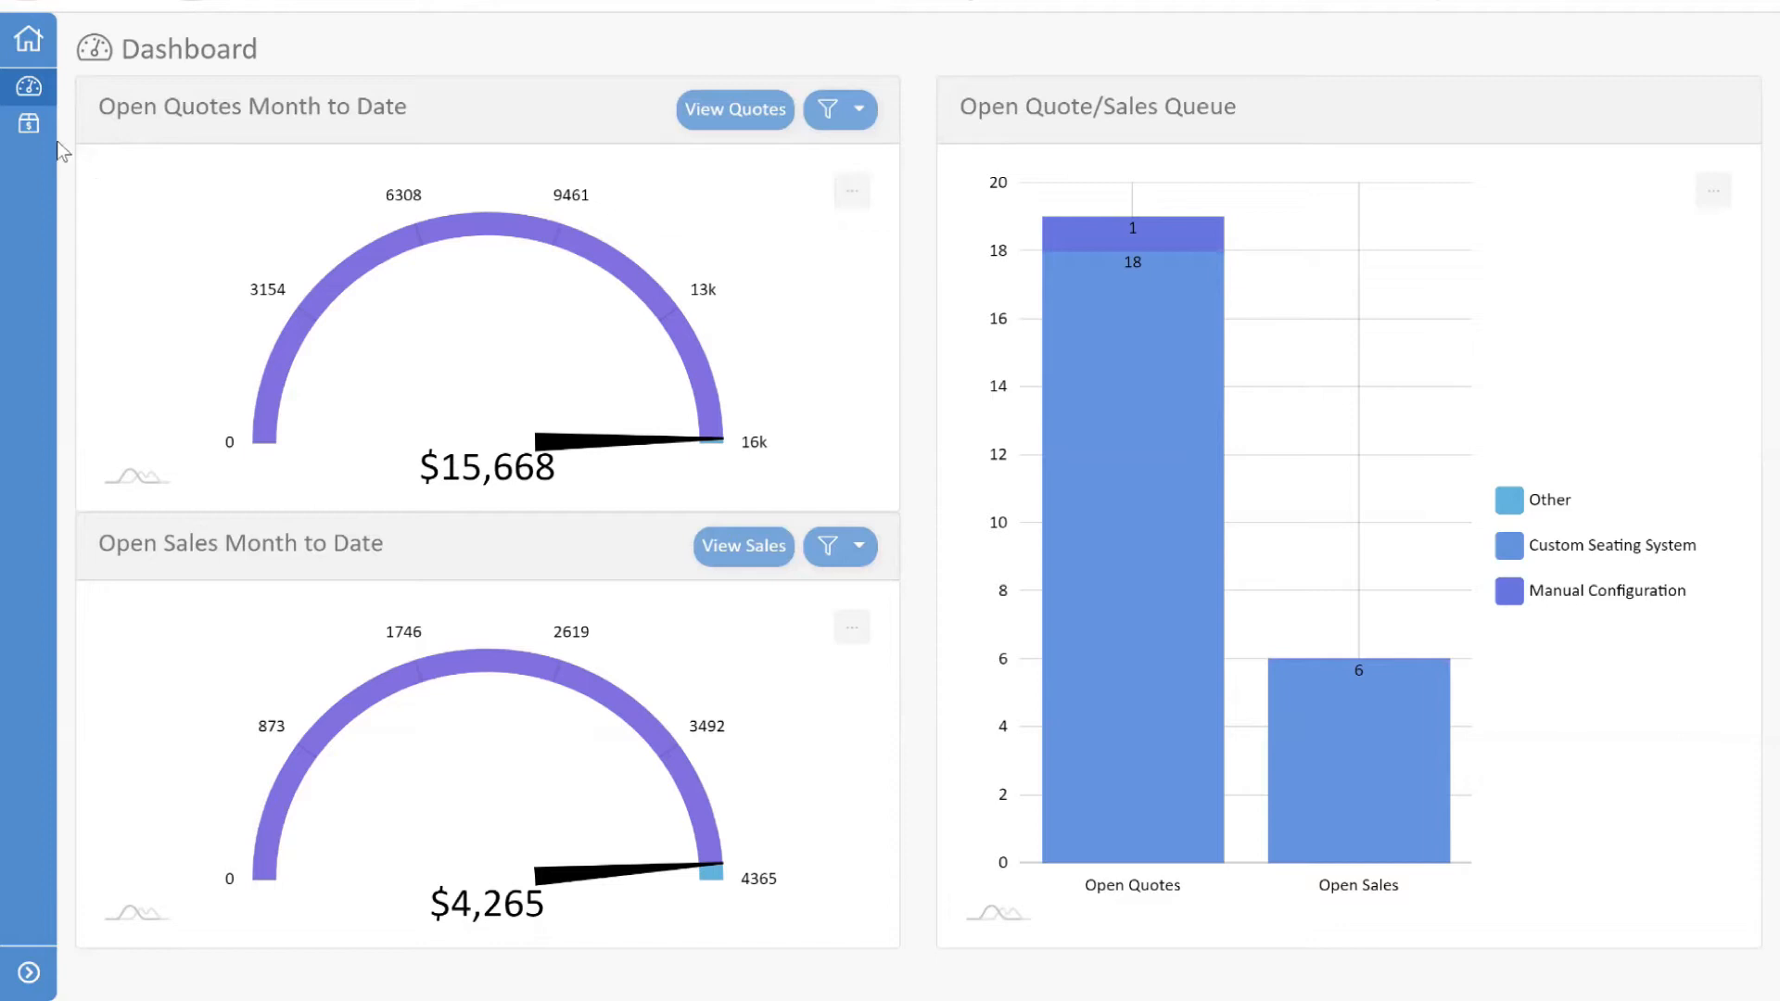
{"action": "mouse_move", "coordinate": [37, 130]}
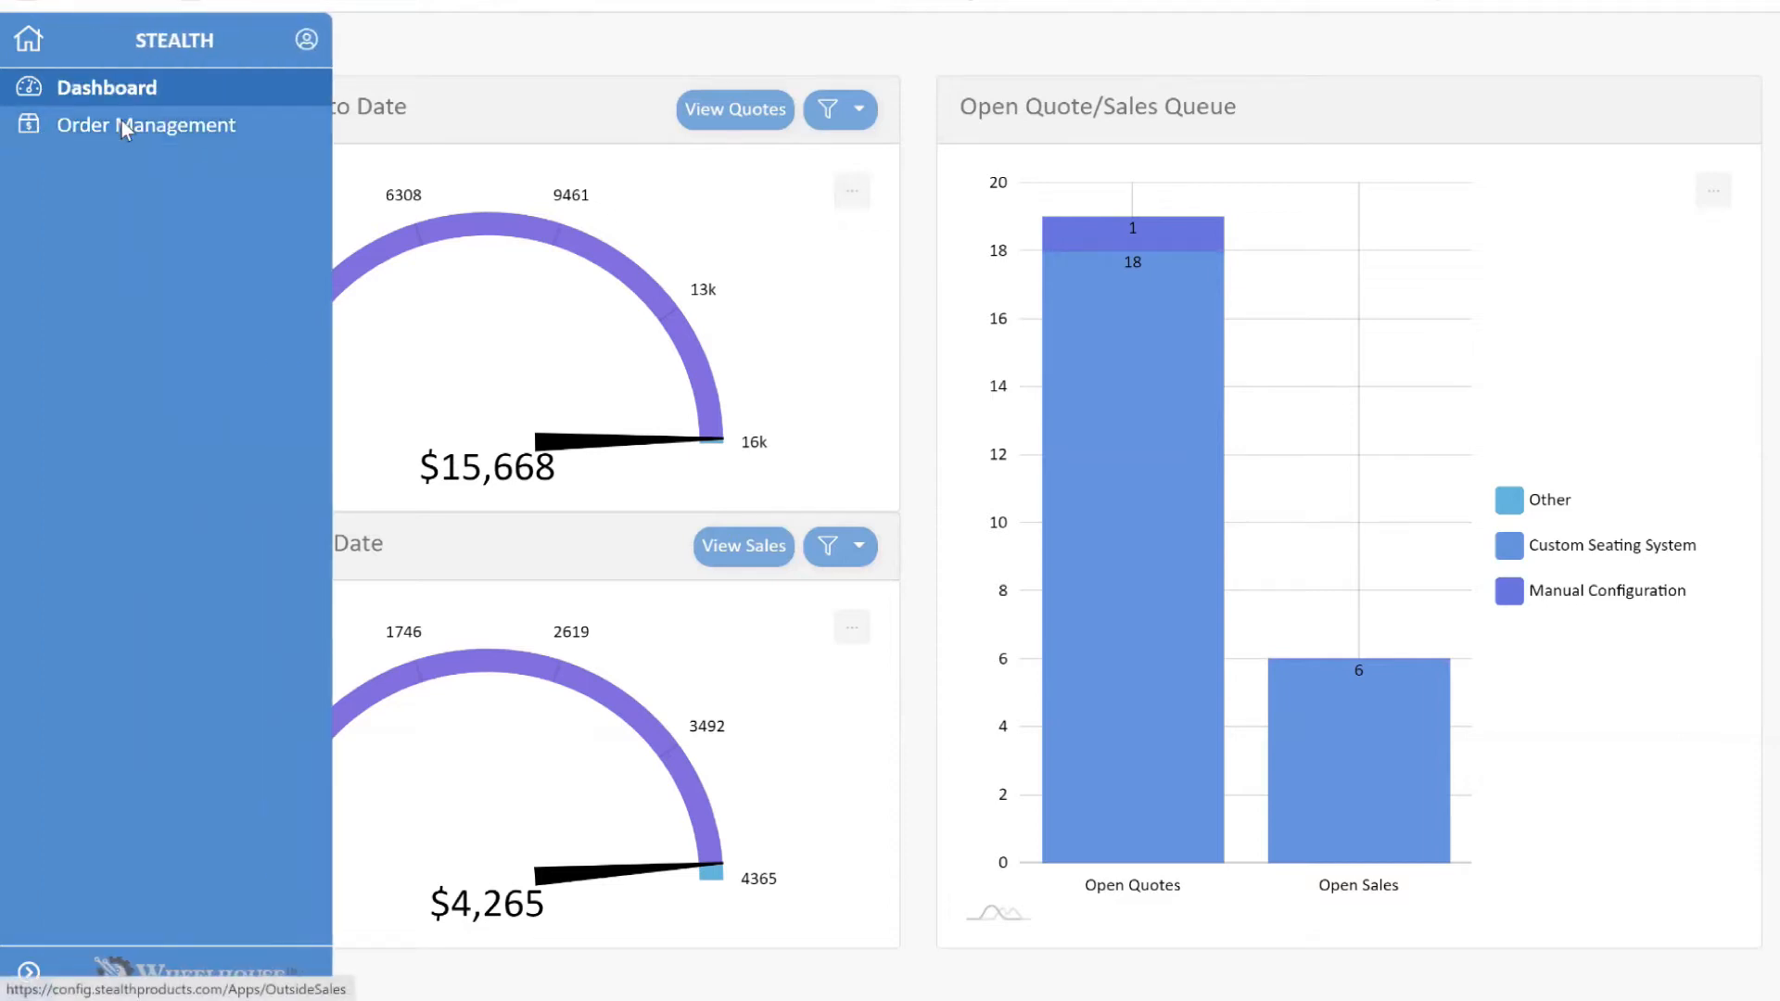
{"action": "left_click", "coordinate": [134, 129]}
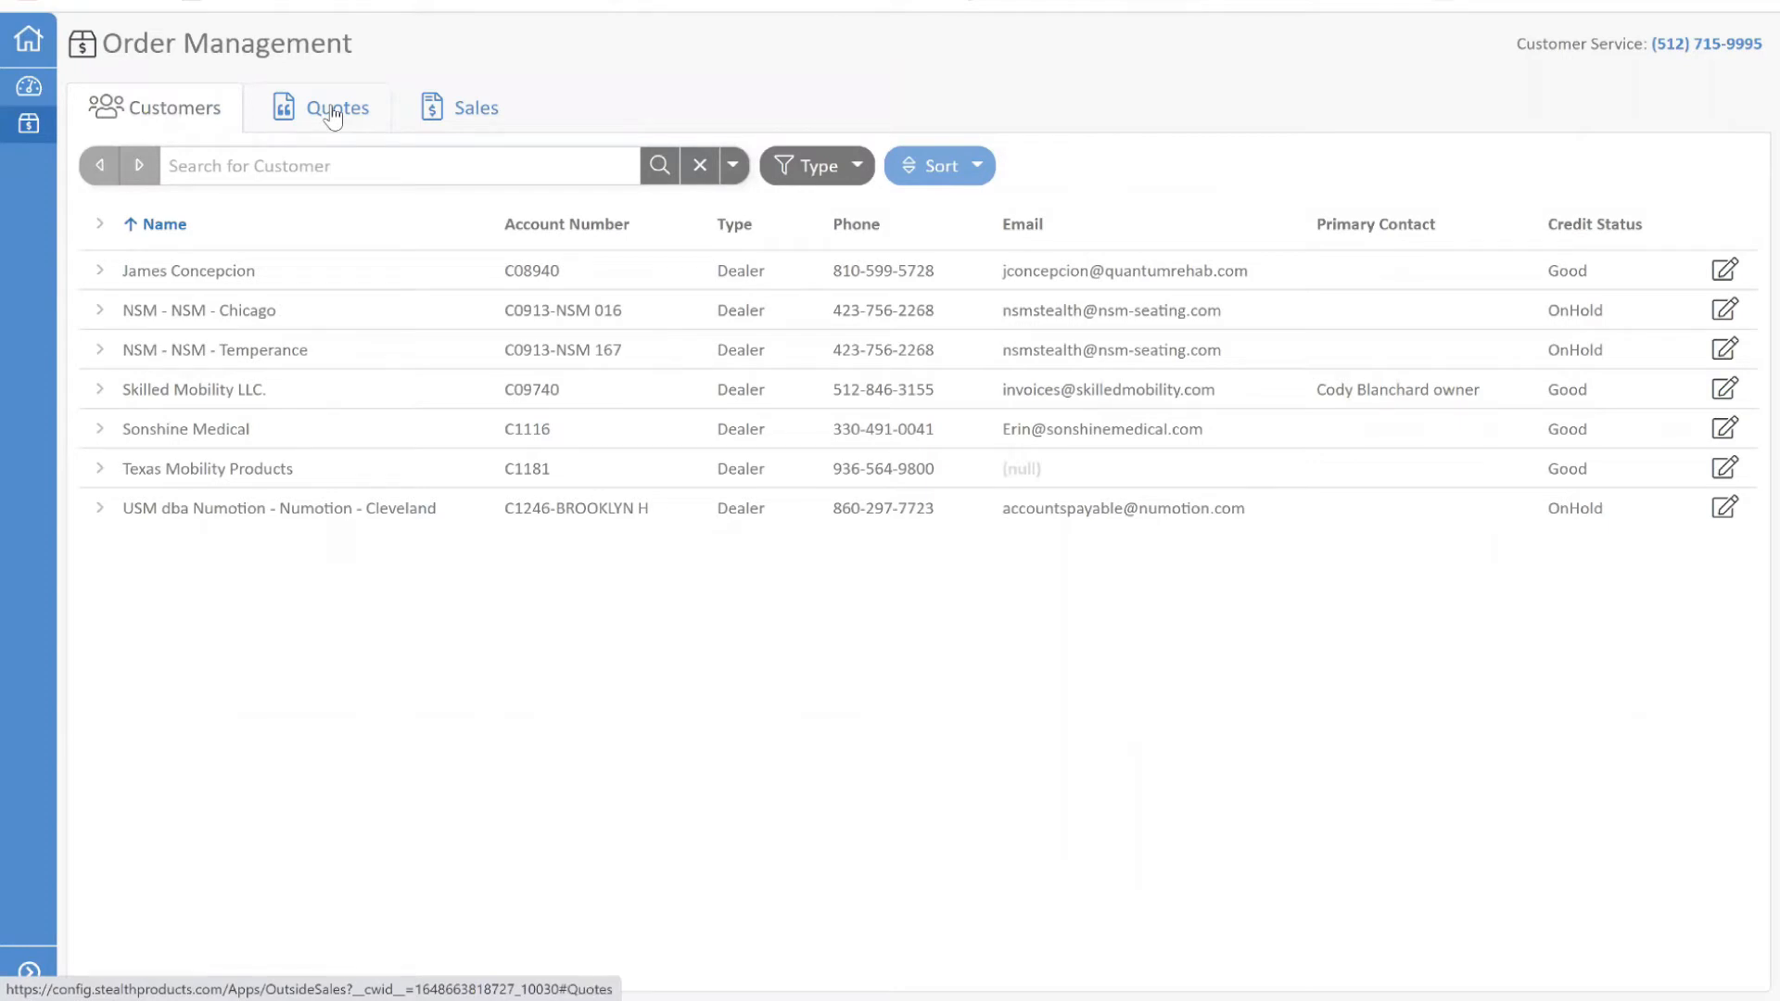
Open the quotes list and create a new quote for the account's own customer
{"action": "left_click", "coordinate": [482, 108]}
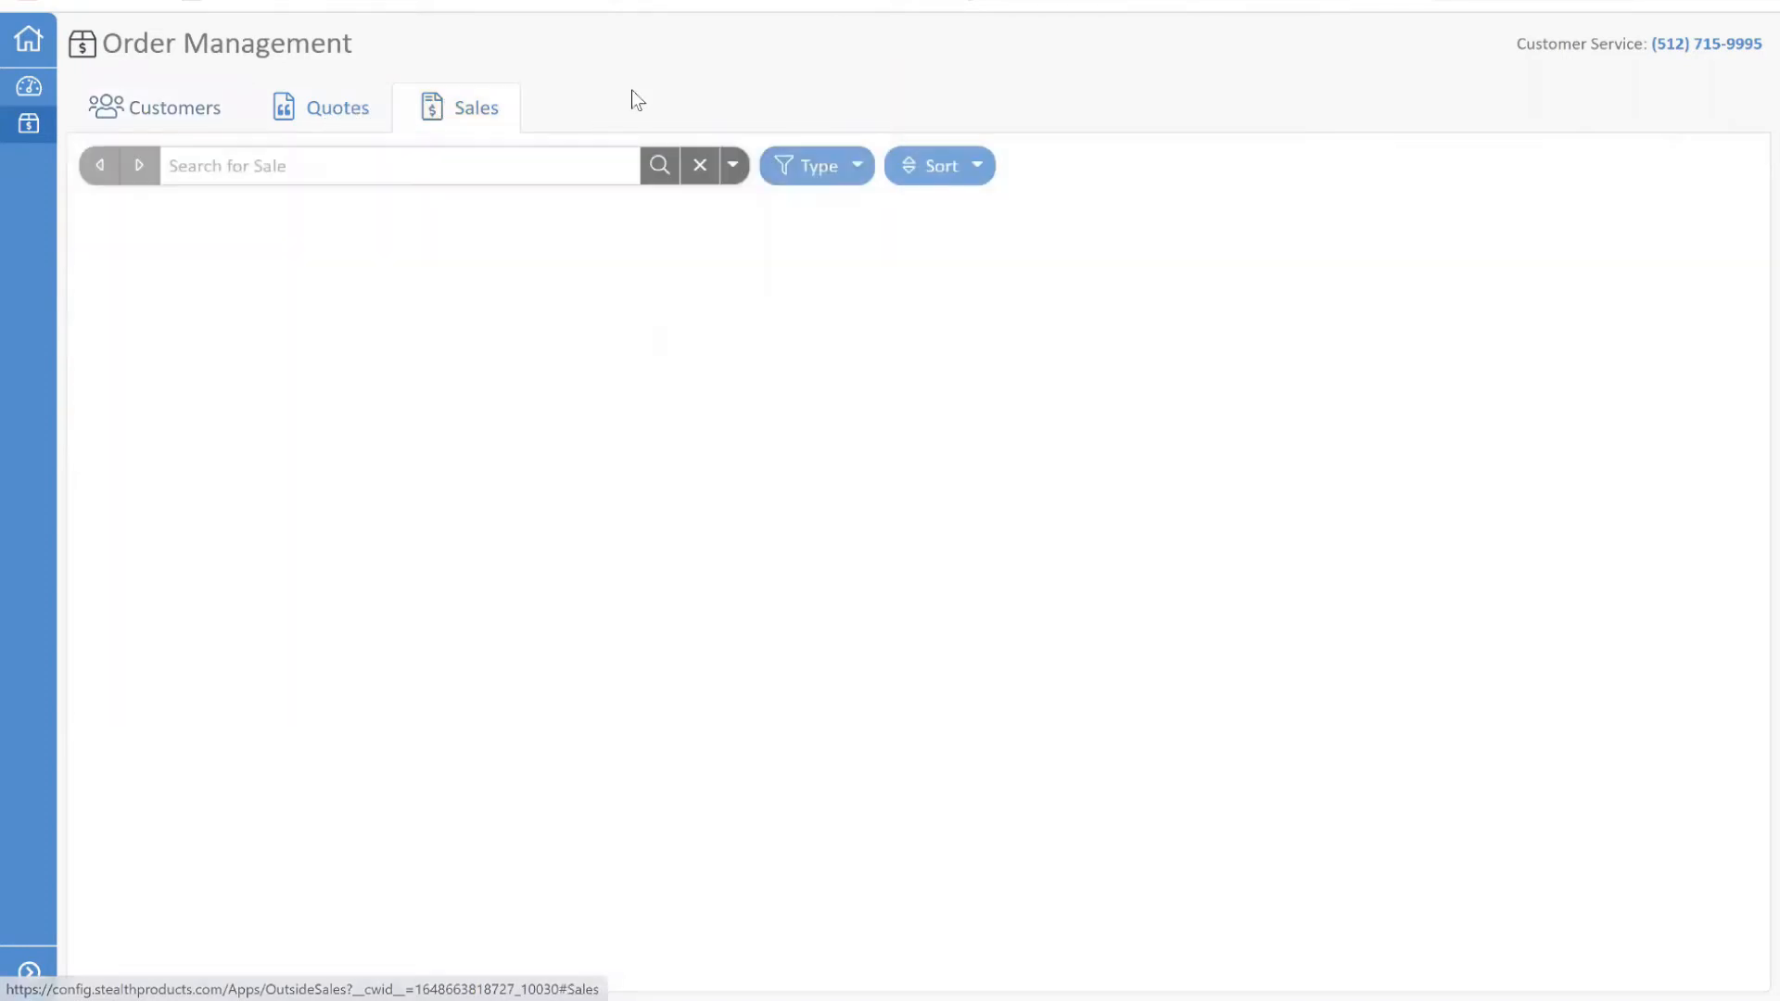
{"action": "left_click", "coordinate": [330, 111]}
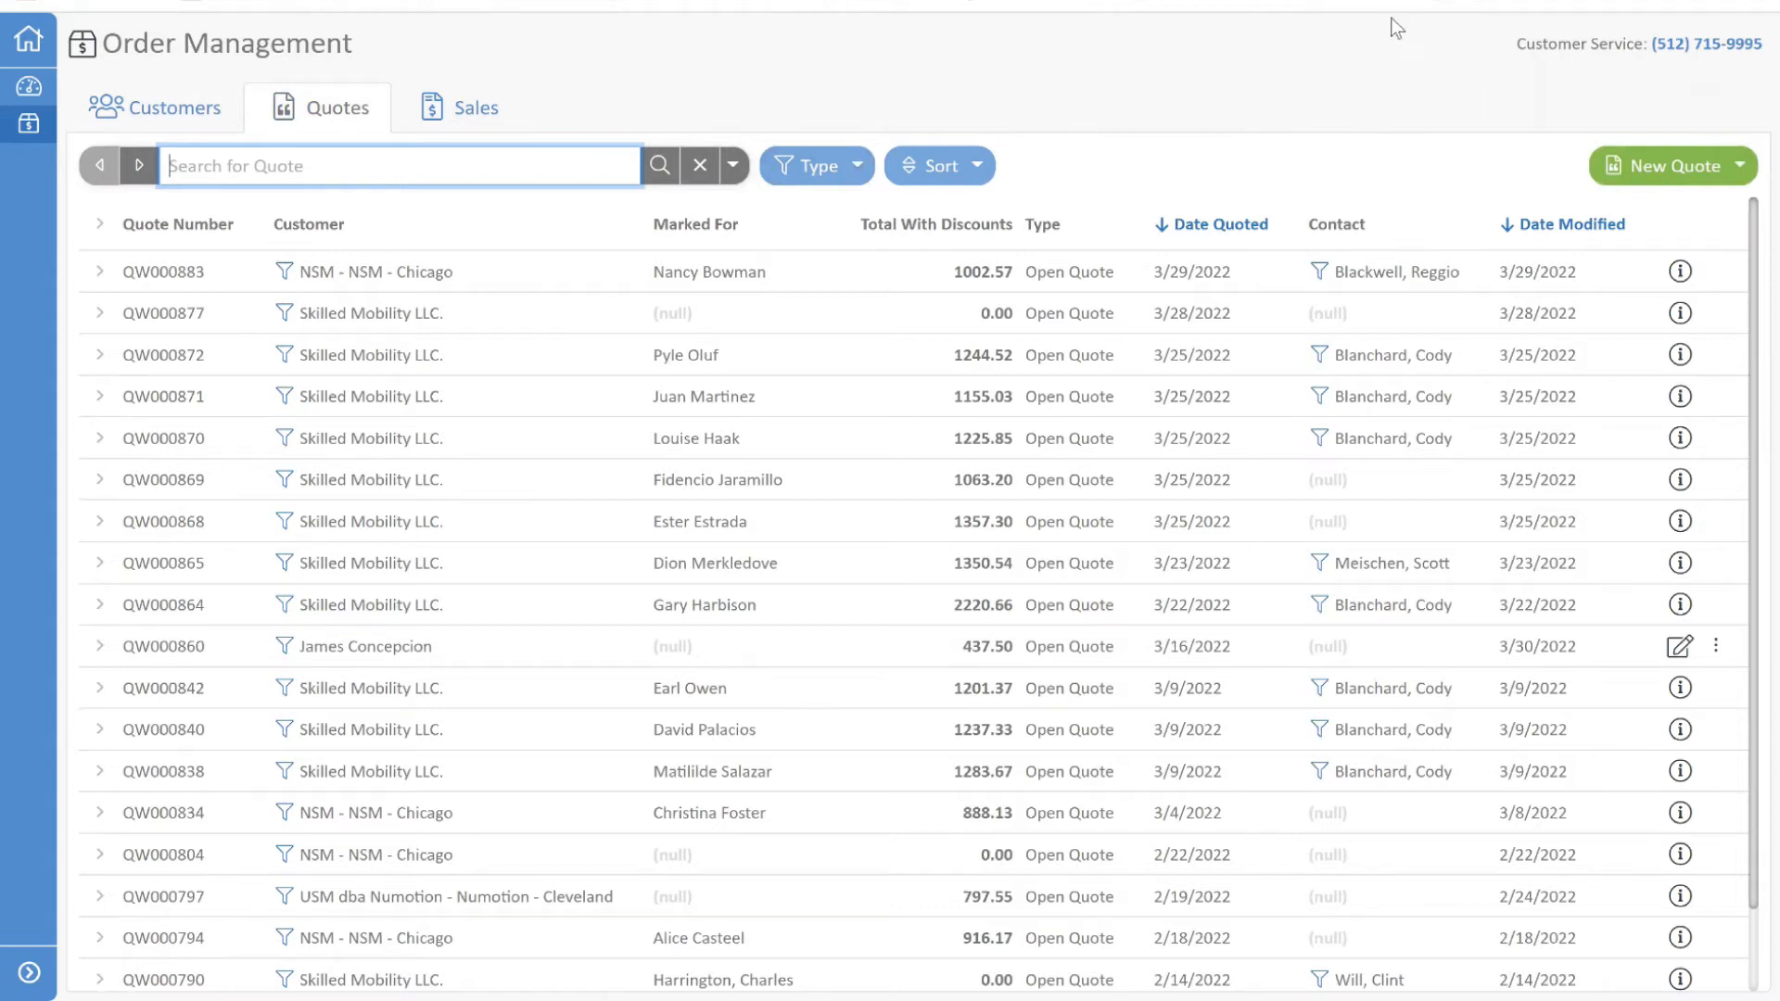
{"action": "left_click", "coordinate": [1658, 167]}
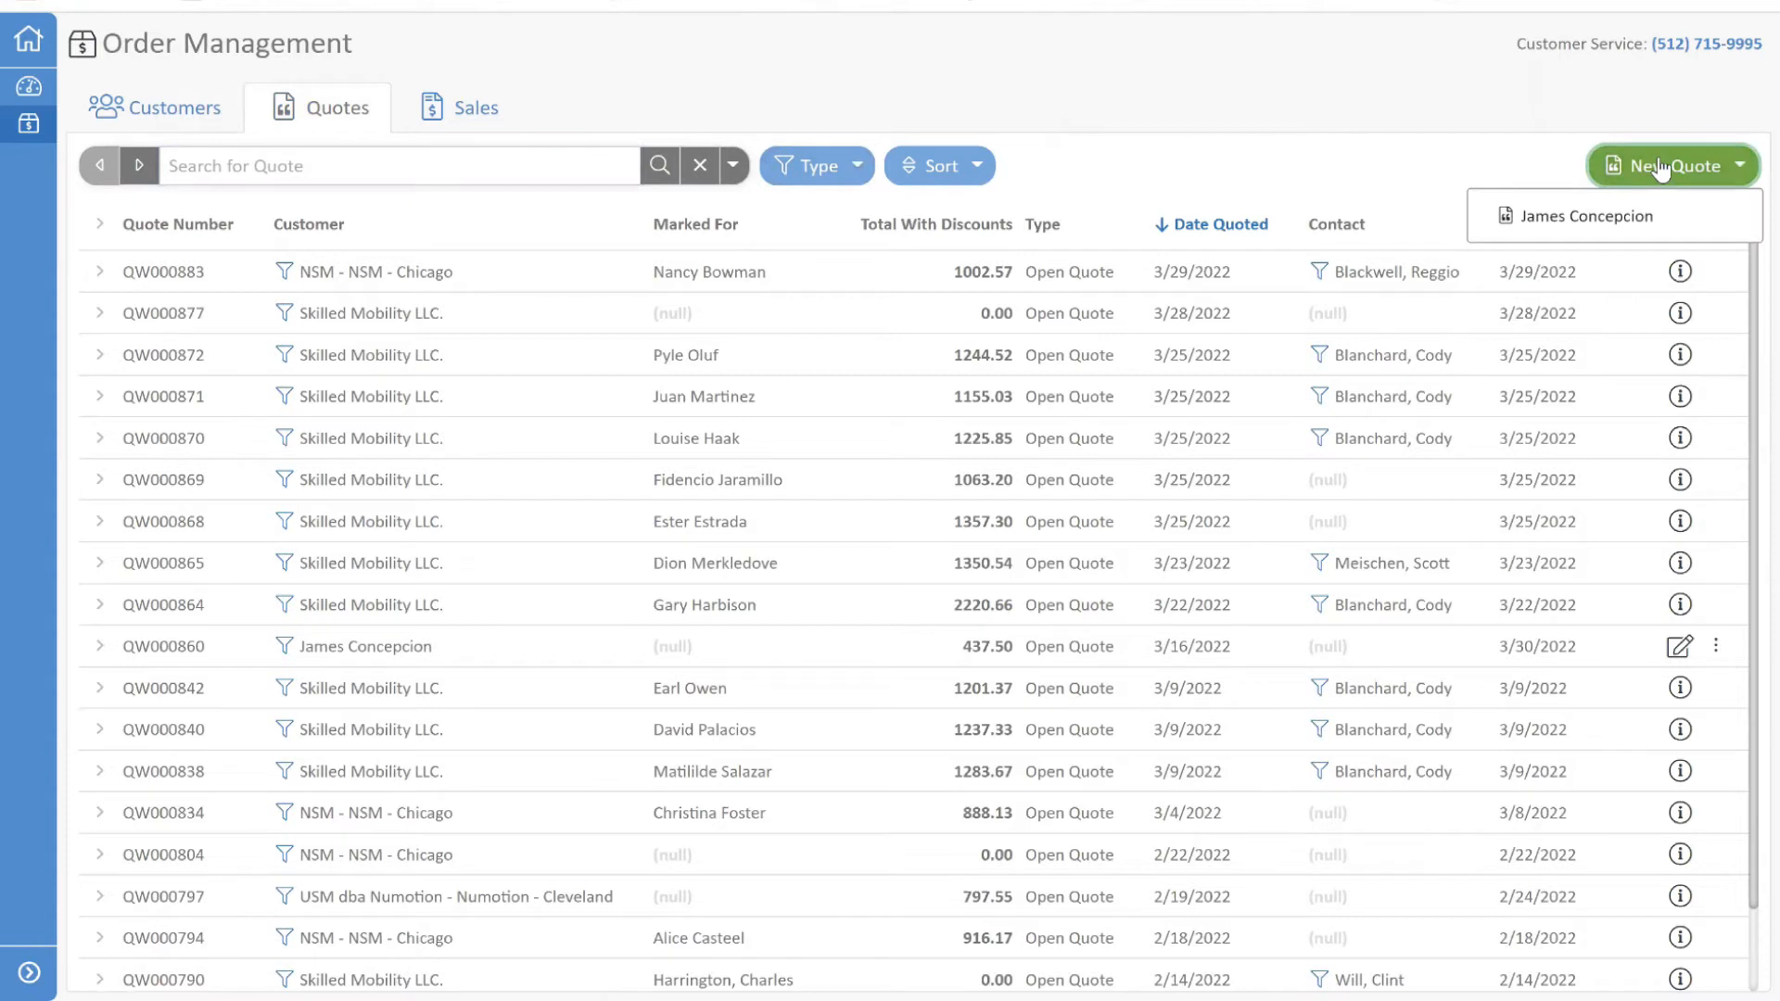
{"action": "left_click", "coordinate": [1590, 216]}
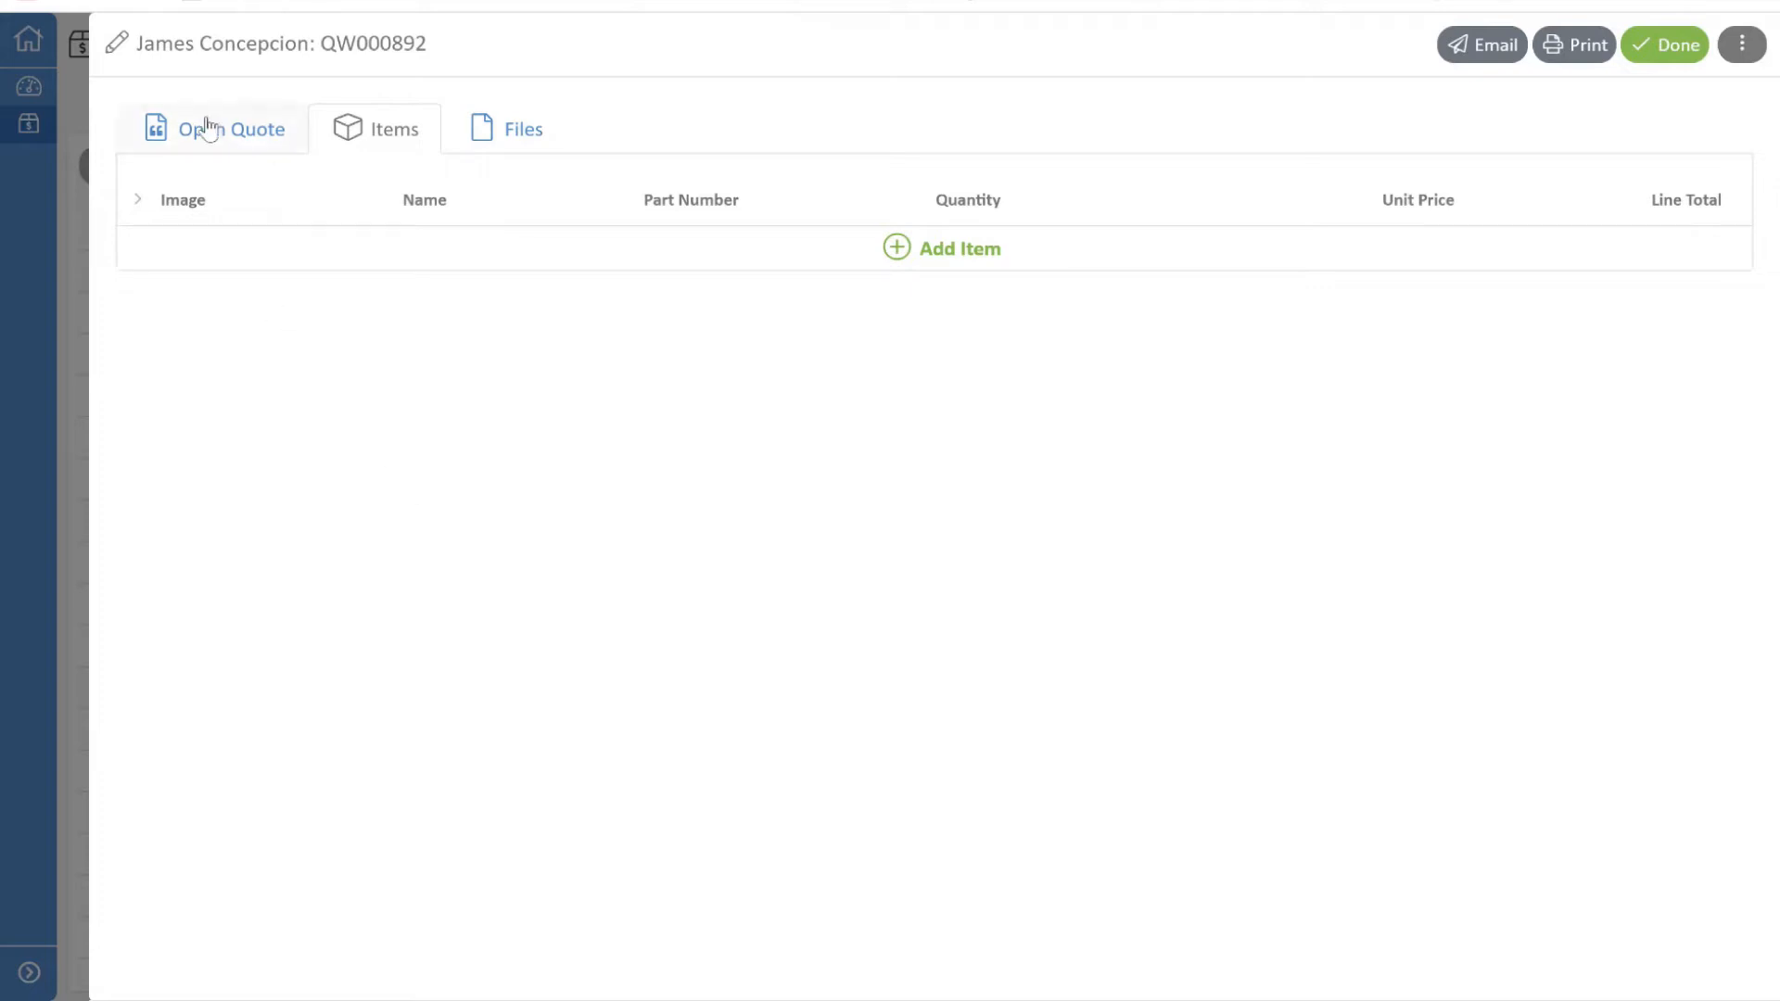
Review the new quote's details, including Marked For and Notes on Quote Printout, and its file upload area
{"action": "left_click", "coordinate": [229, 137]}
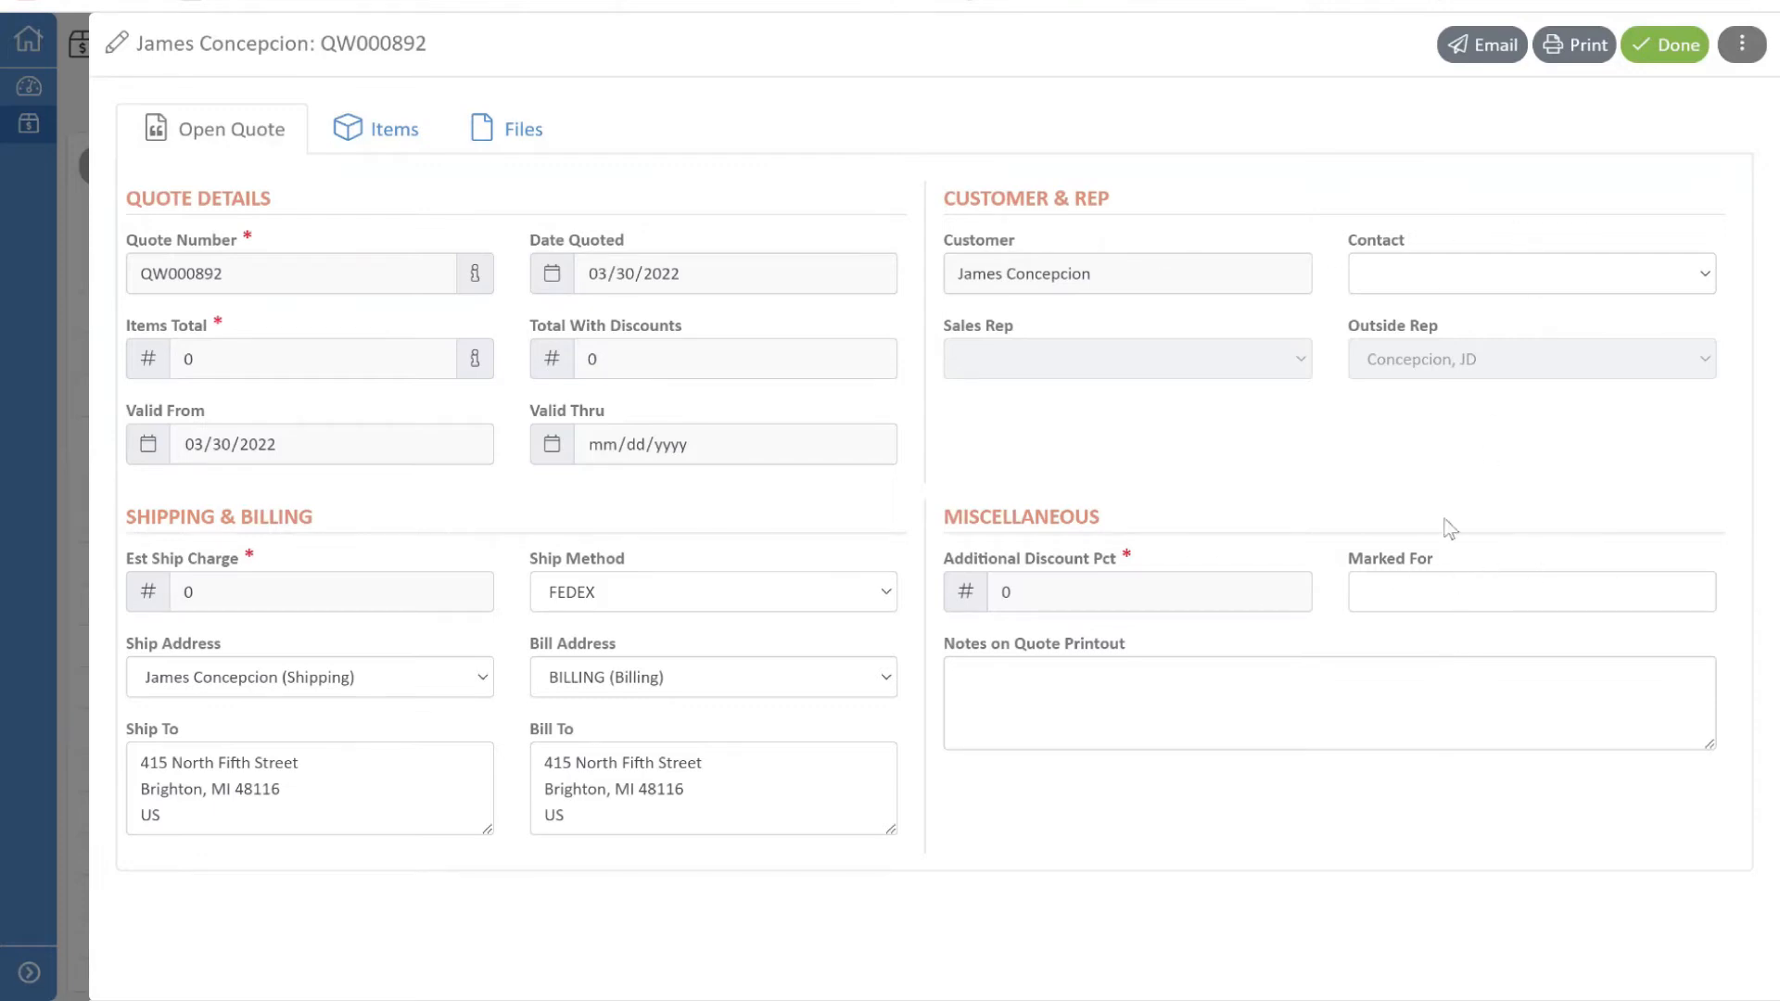
{"action": "left_click", "coordinate": [1395, 586]}
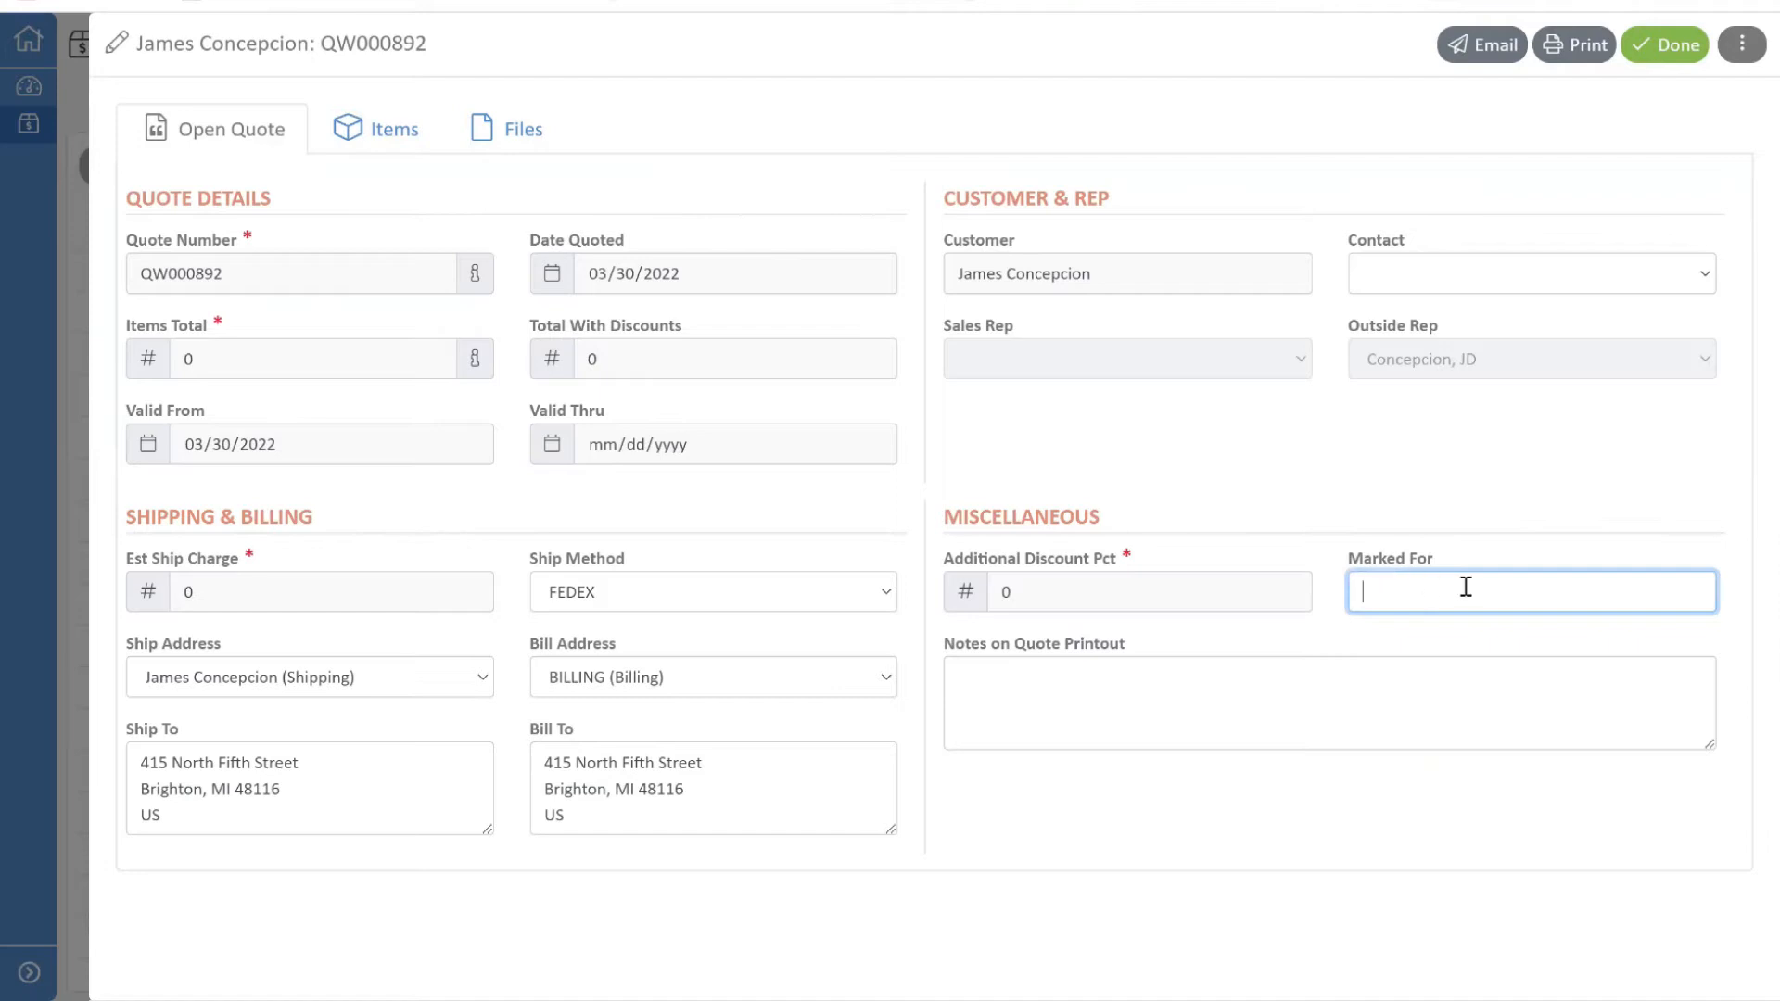
{"action": "left_click", "coordinate": [1069, 668]}
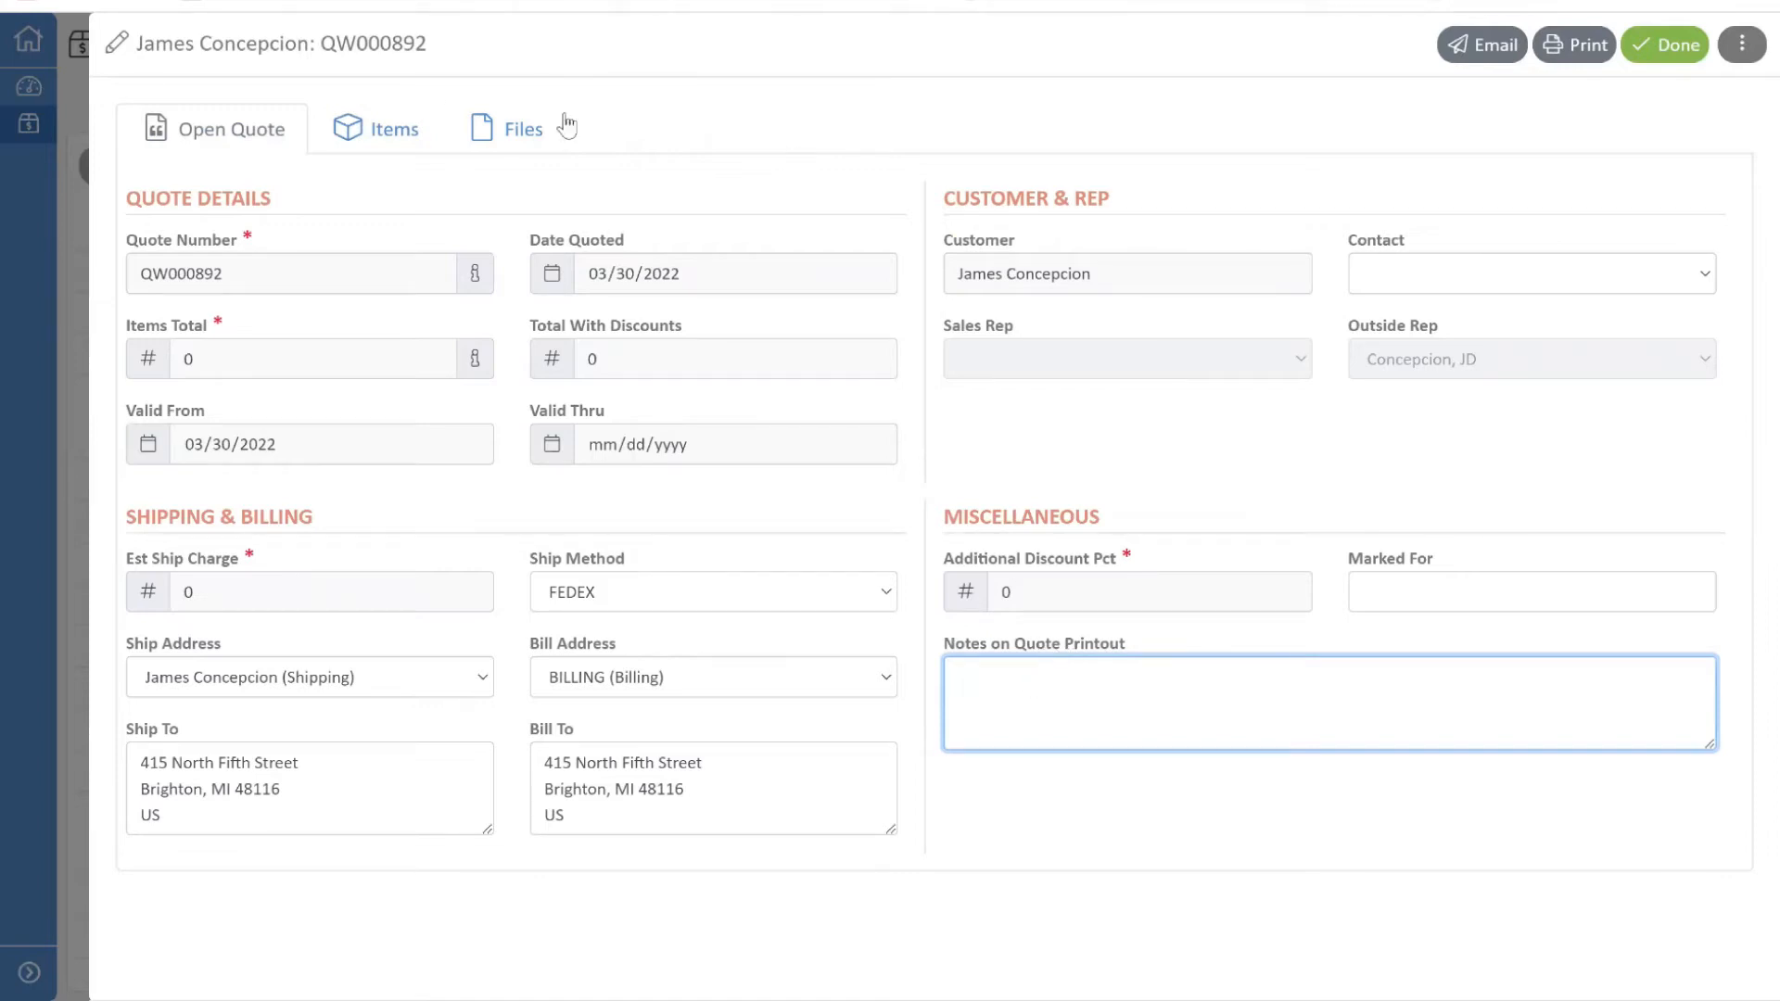
{"action": "left_click", "coordinate": [514, 130]}
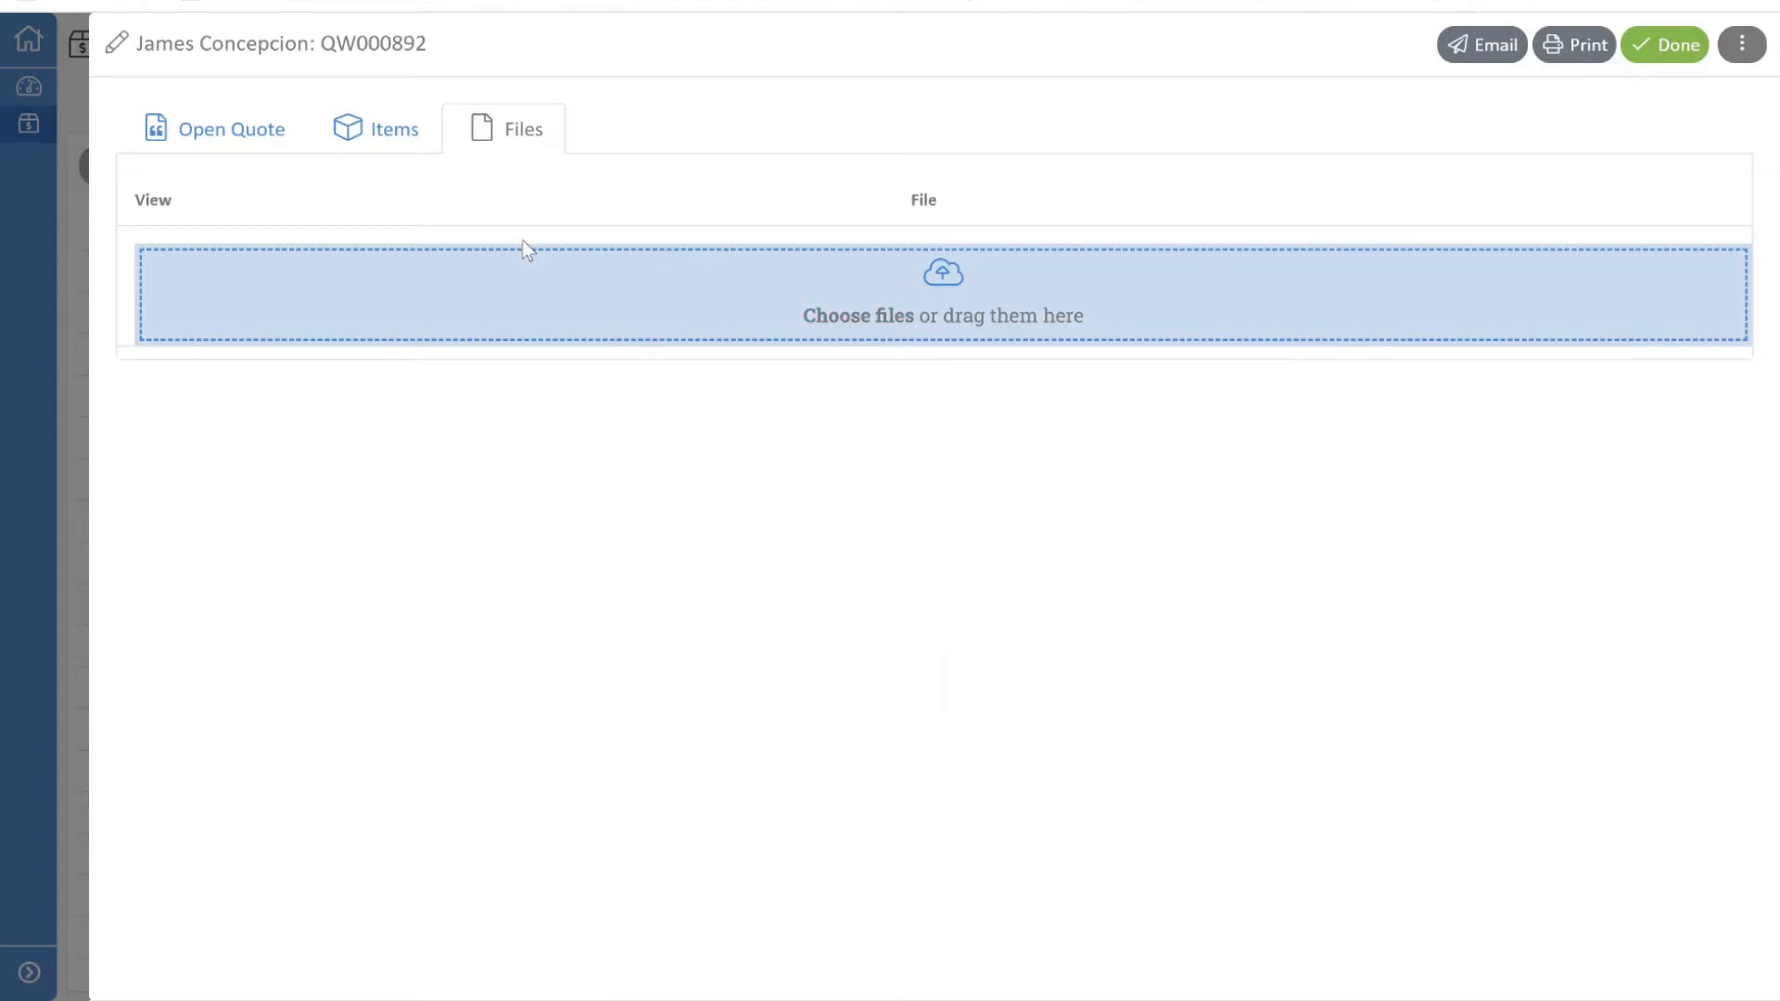
Add the Custom Seating System item, part number 70-01000, to the quote and go to its Product Selection
{"action": "left_click", "coordinate": [383, 131]}
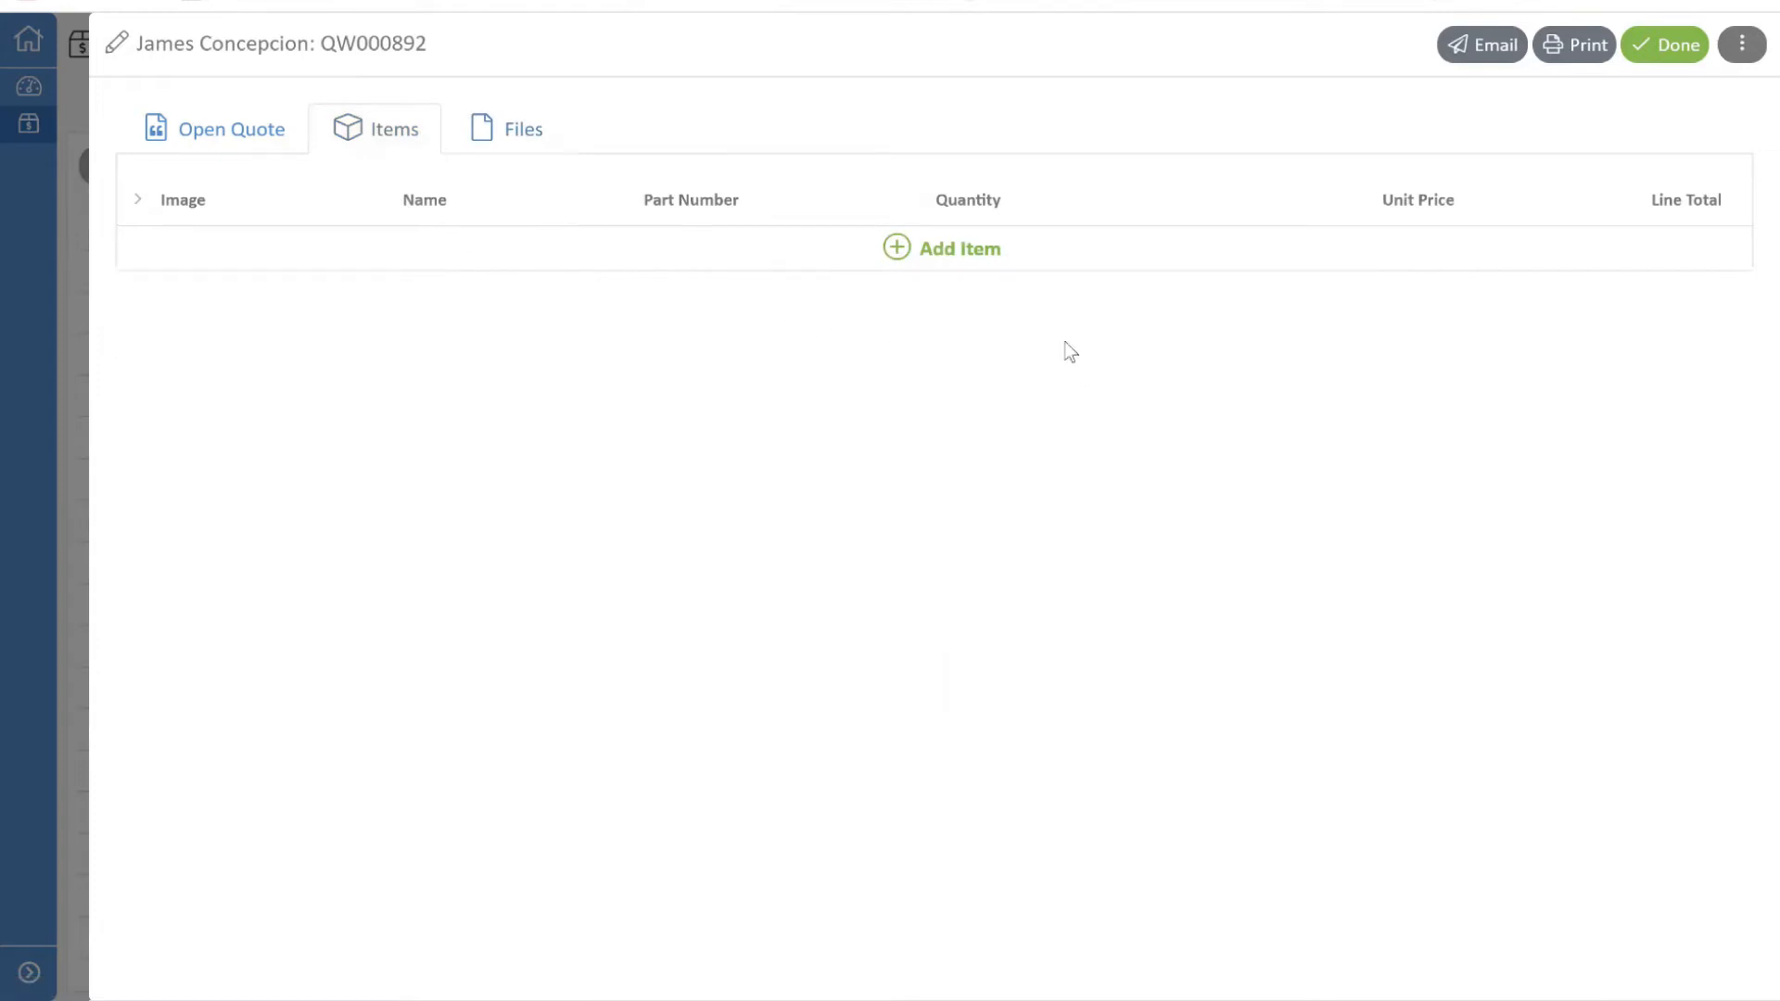
{"action": "left_click", "coordinate": [955, 249]}
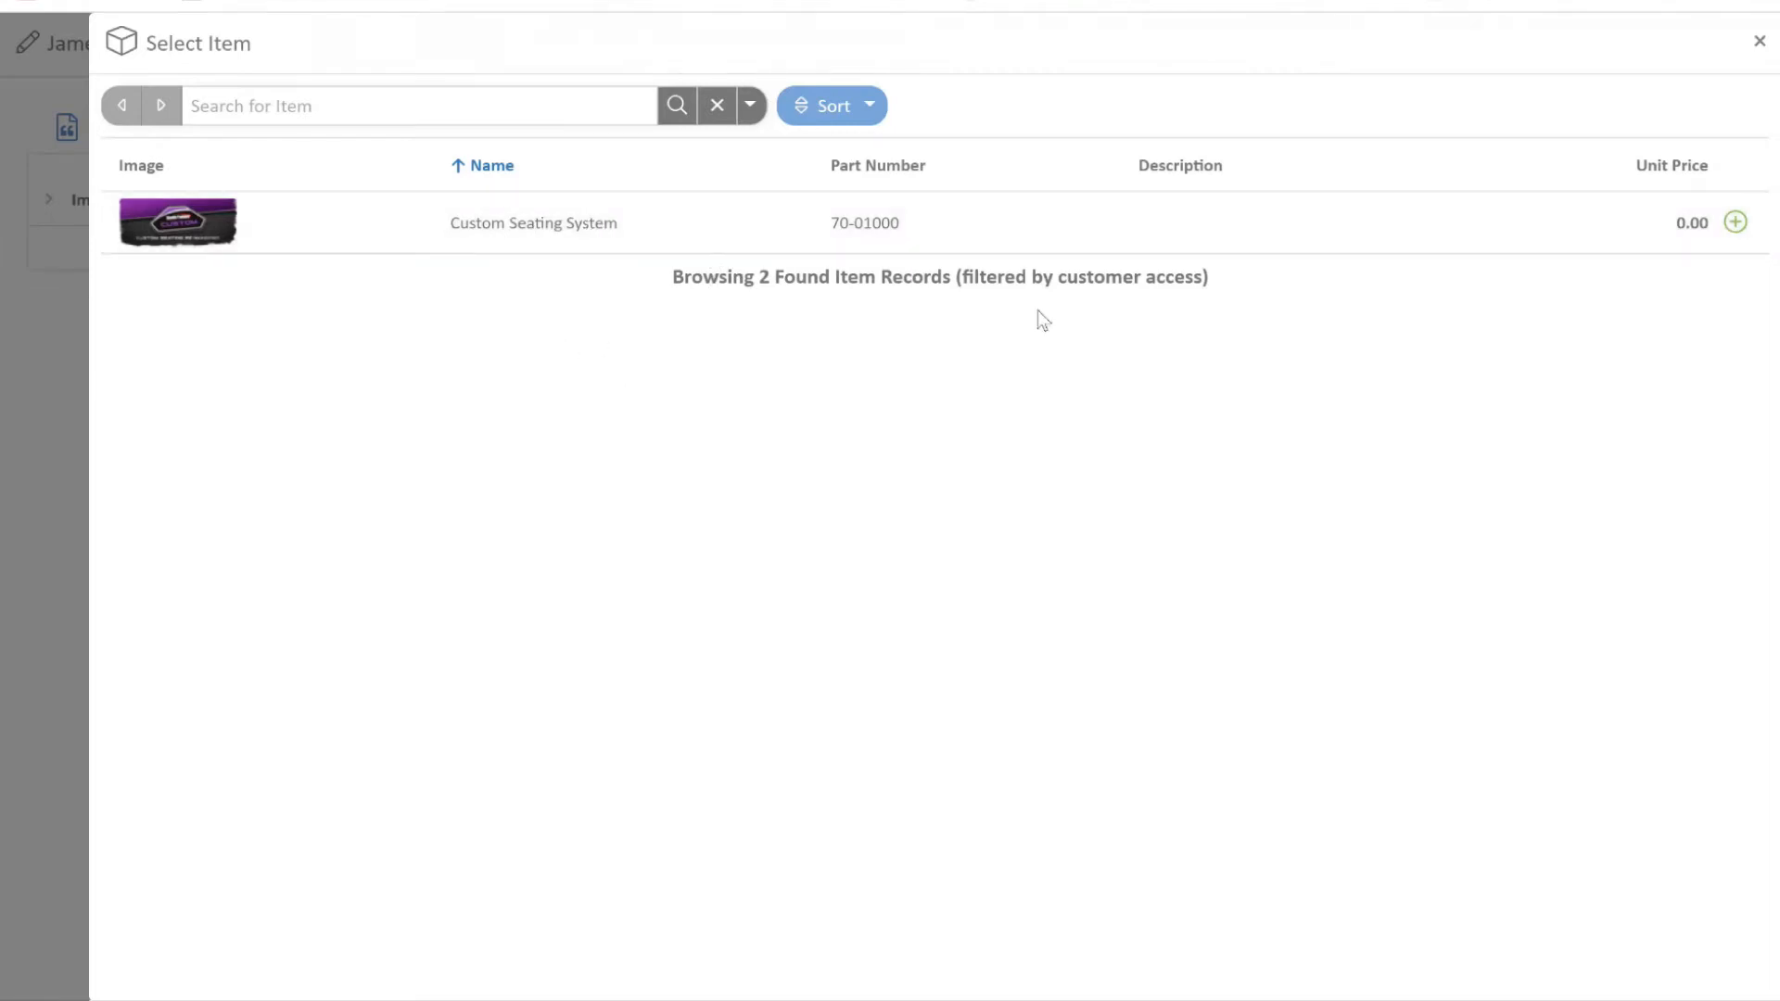
{"action": "left_click", "coordinate": [643, 229]}
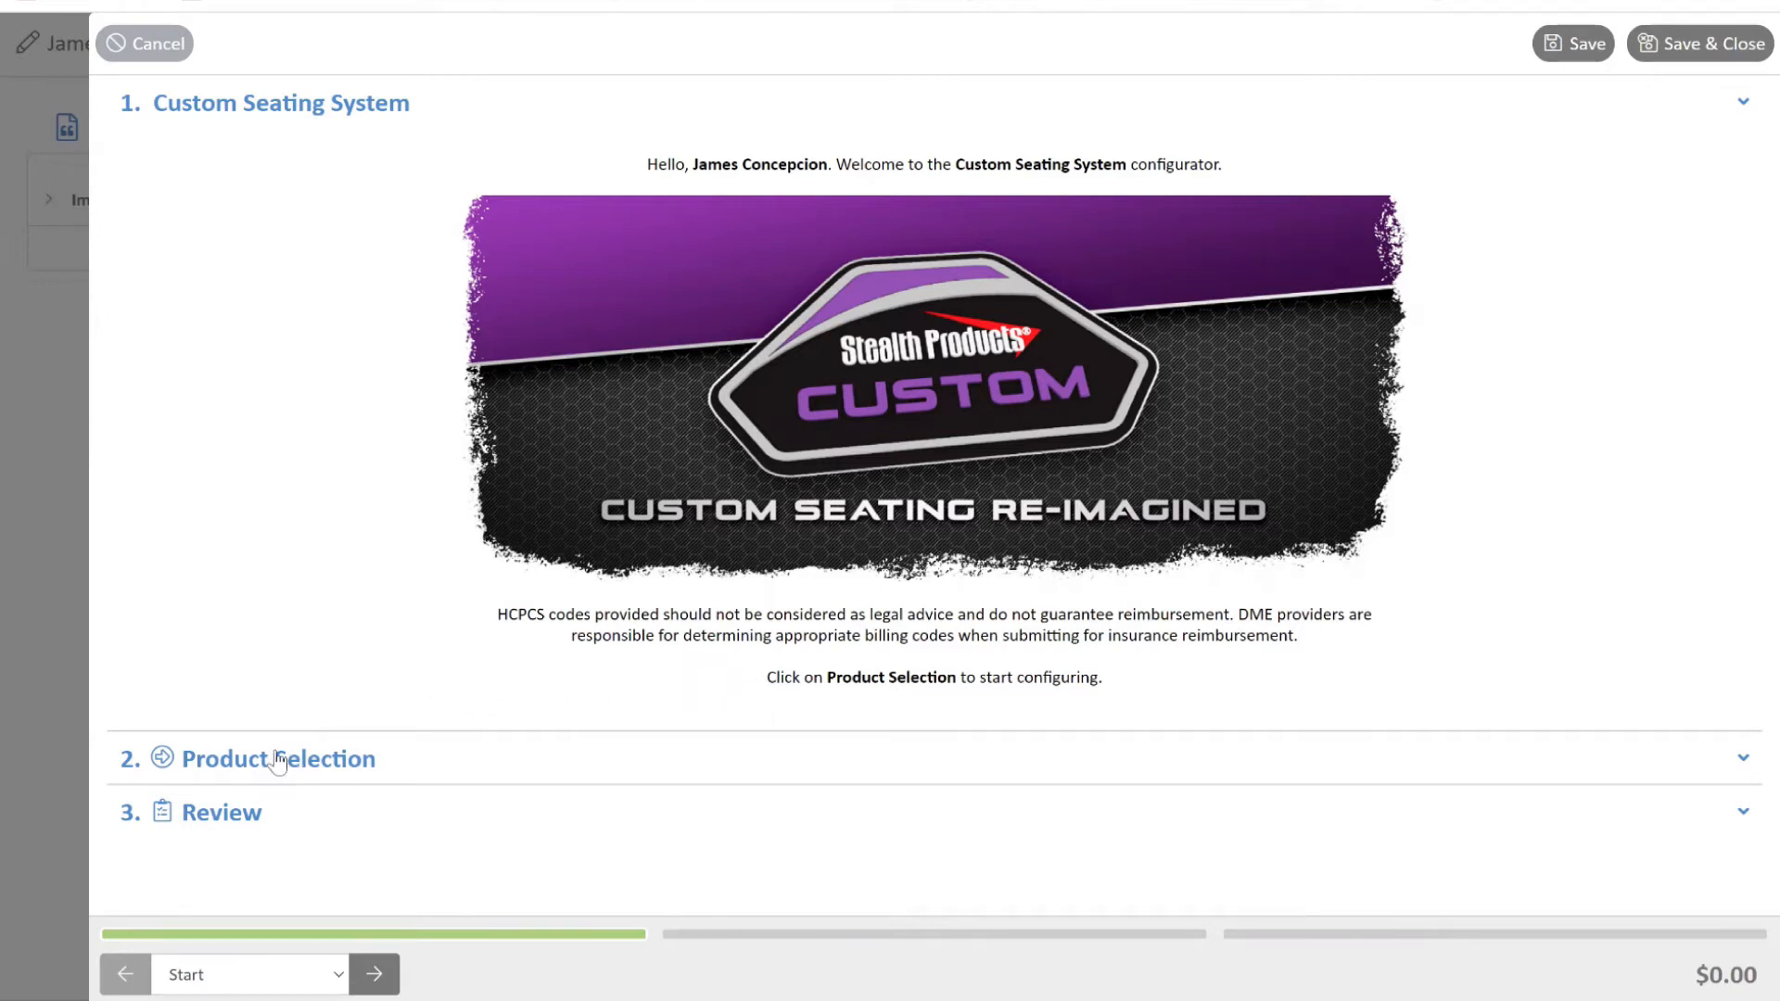
{"action": "left_click", "coordinate": [376, 975]}
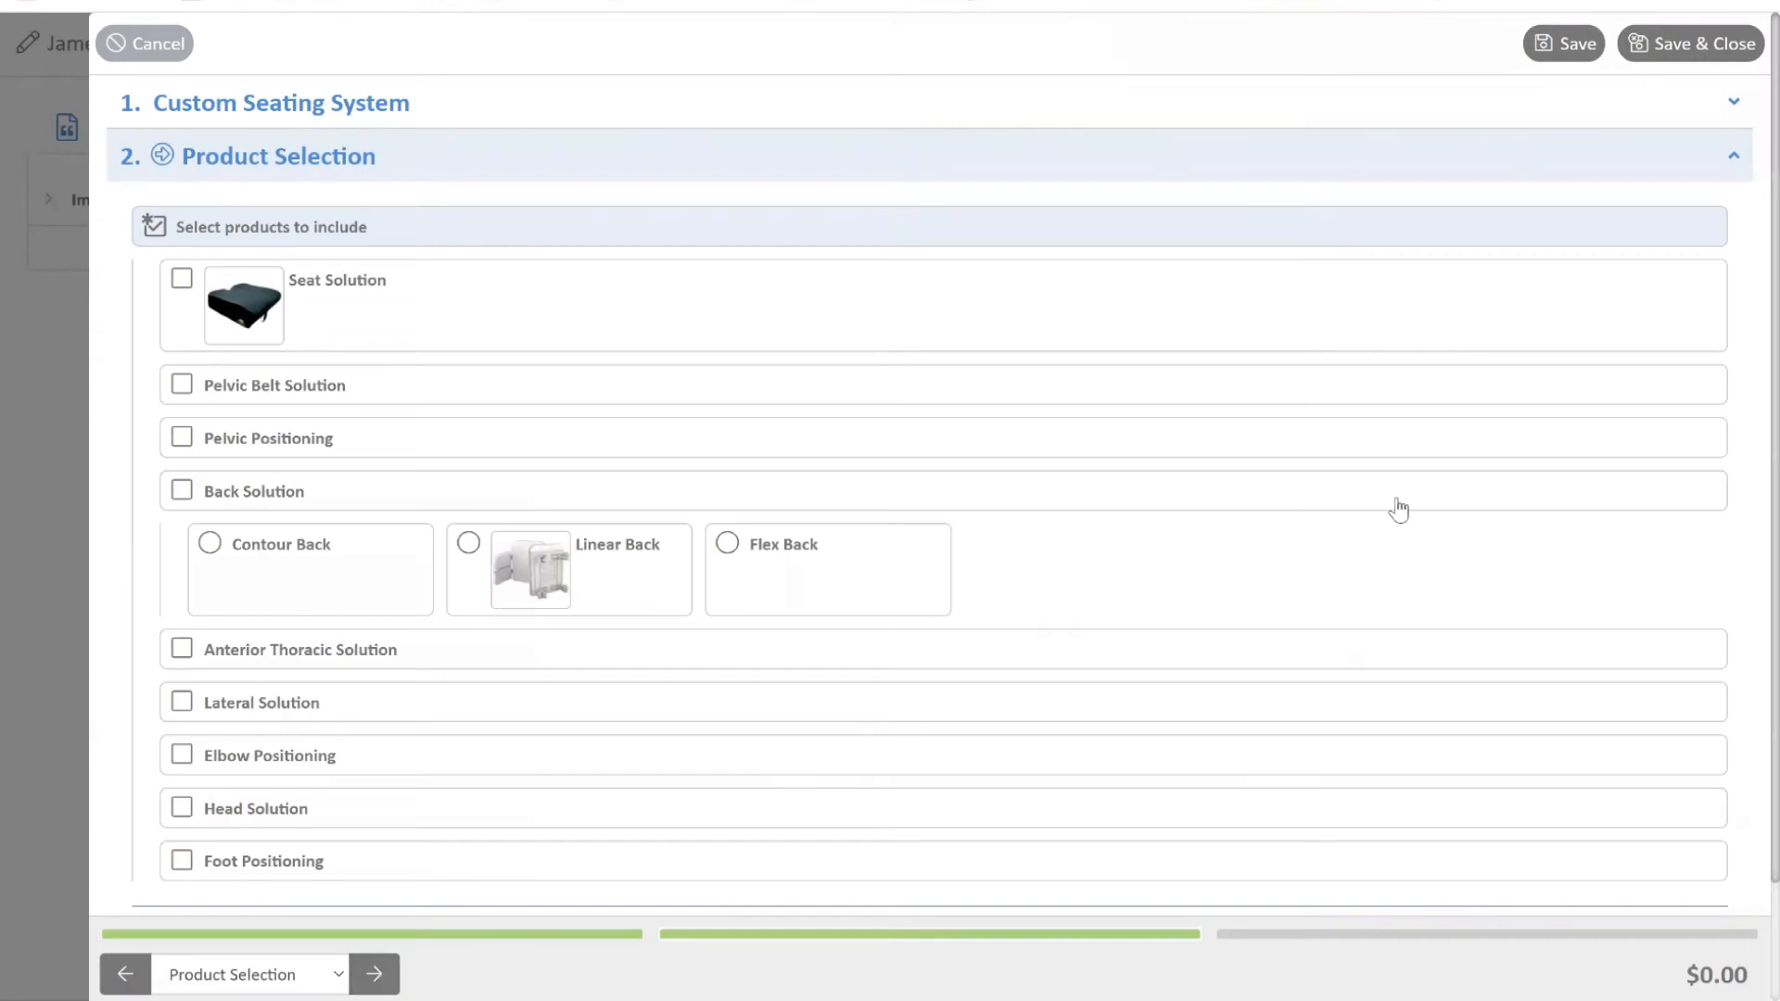
Include the Seat Solution together with the Pelvic Belt Solution in the product selection
{"action": "scroll", "coordinate": [1398, 509], "scroll_direction": "down", "scroll_amount": 1}
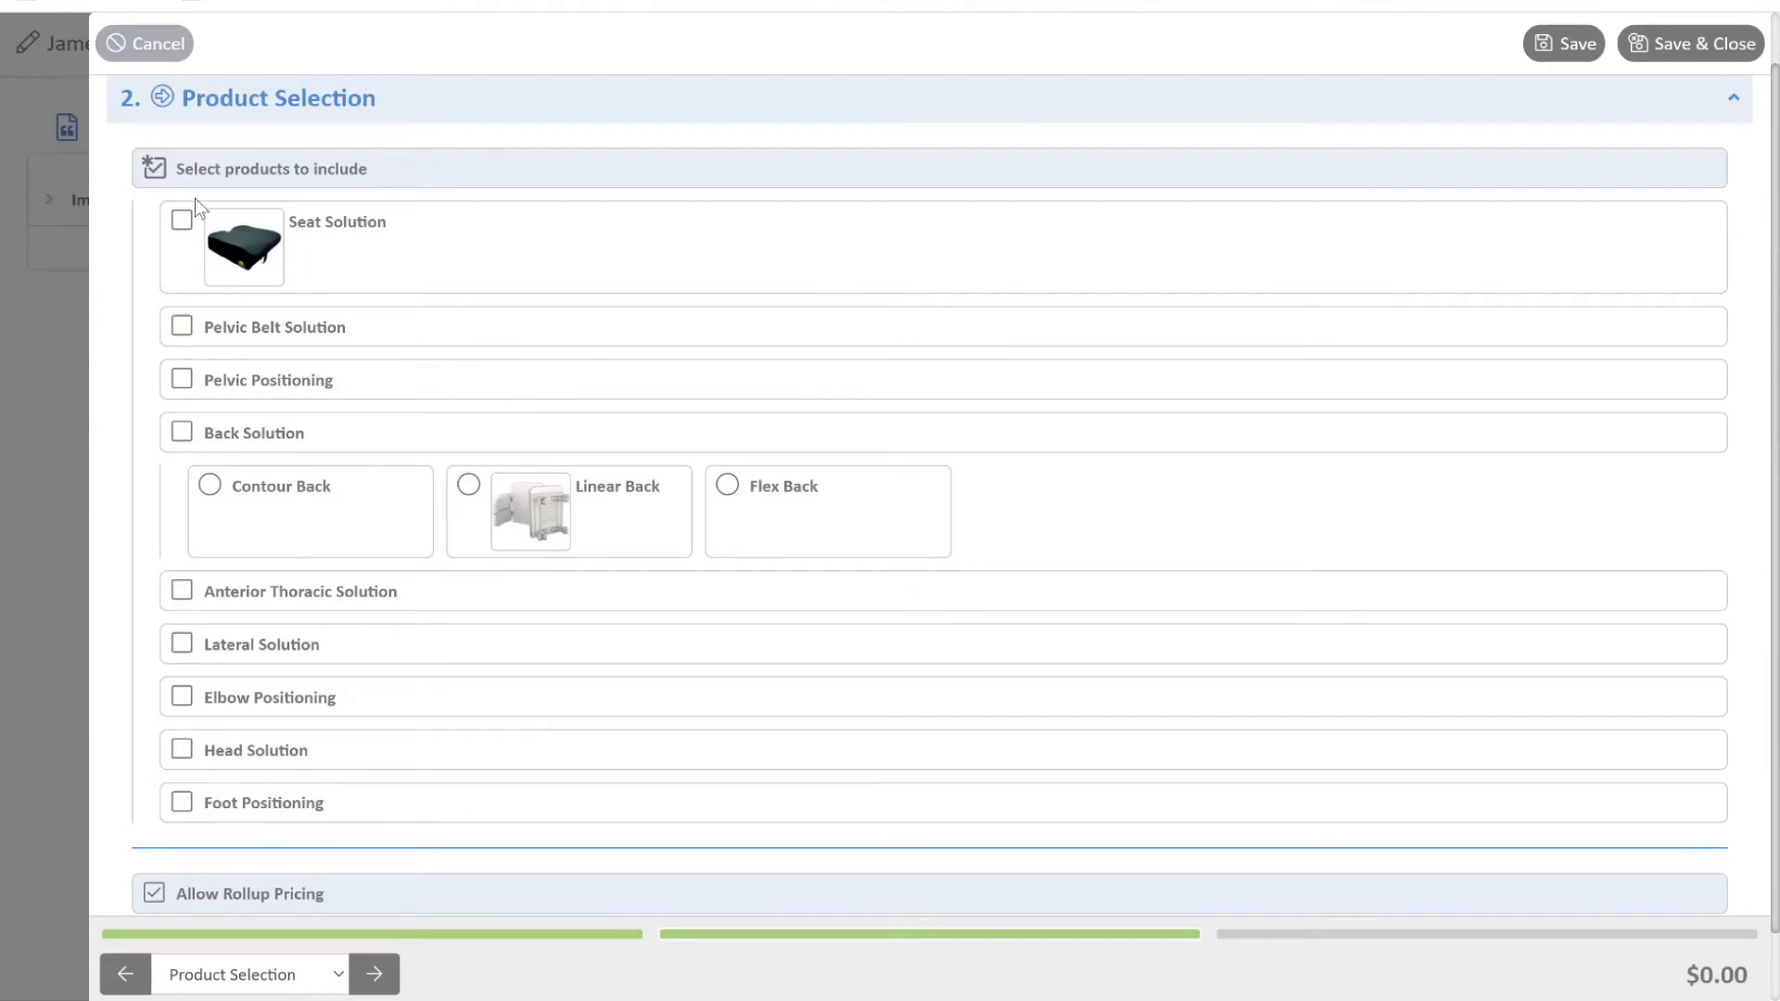
{"action": "left_click", "coordinate": [183, 224]}
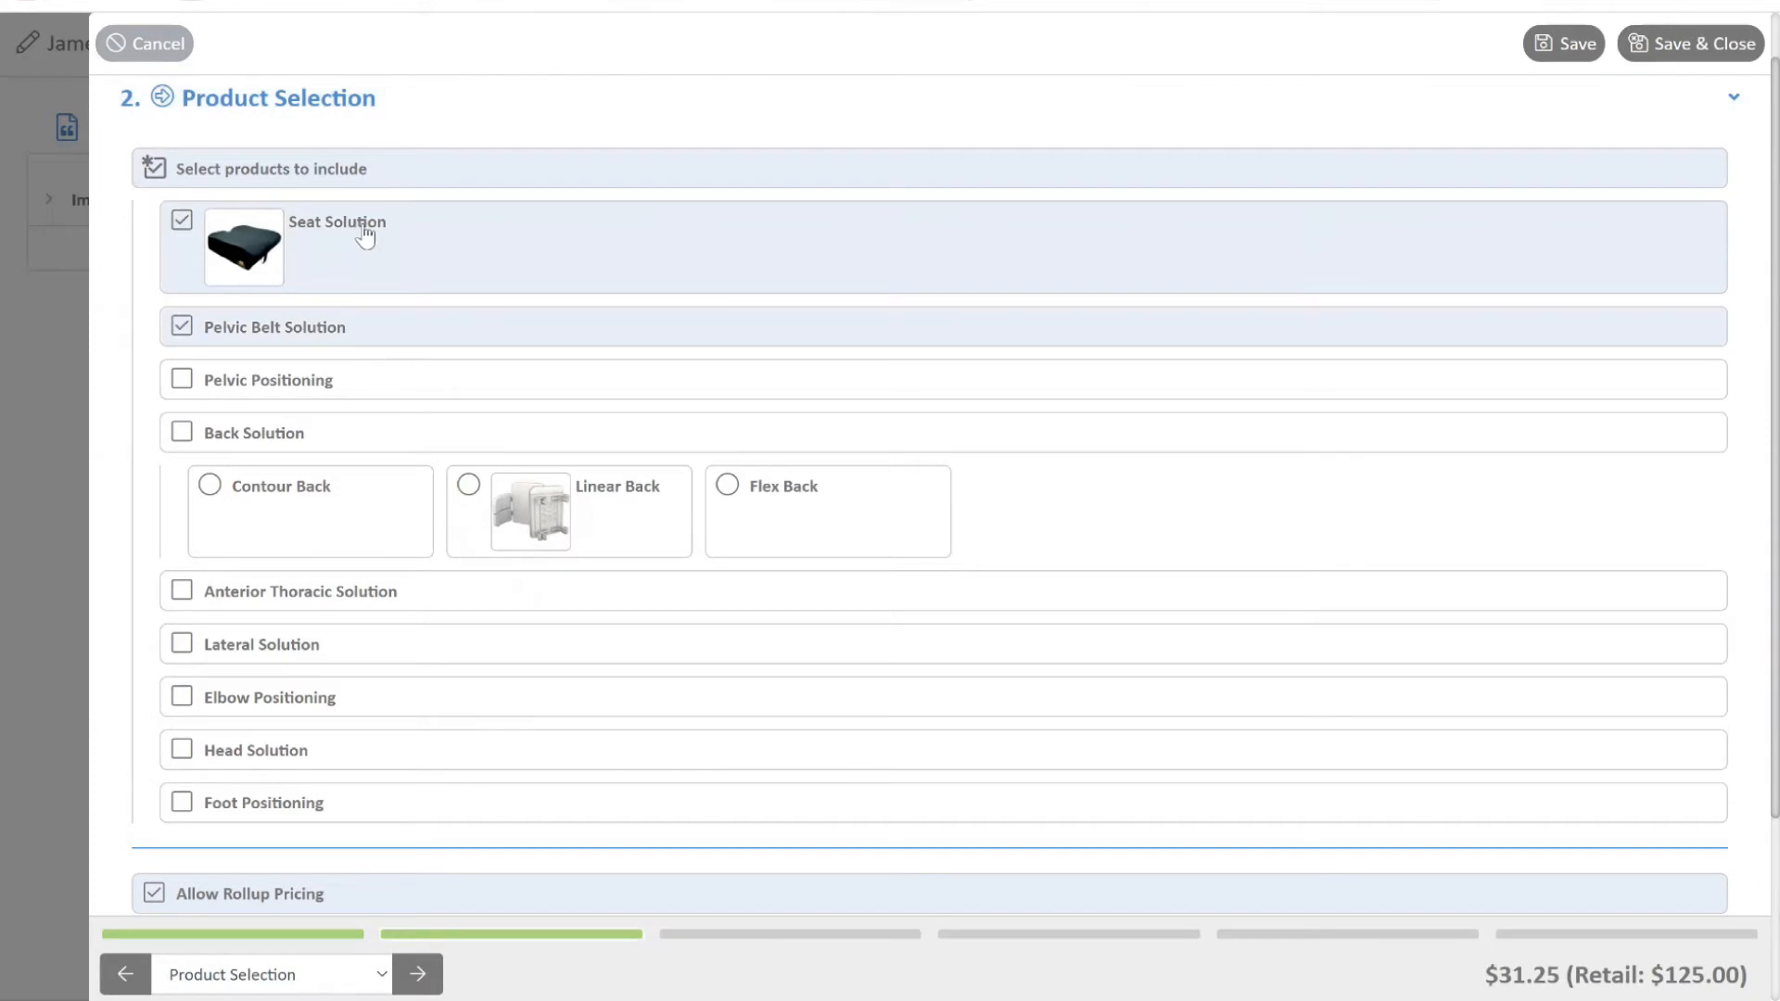
{"action": "left_click", "coordinate": [183, 330]}
{"action": "left_click", "coordinate": [180, 332]}
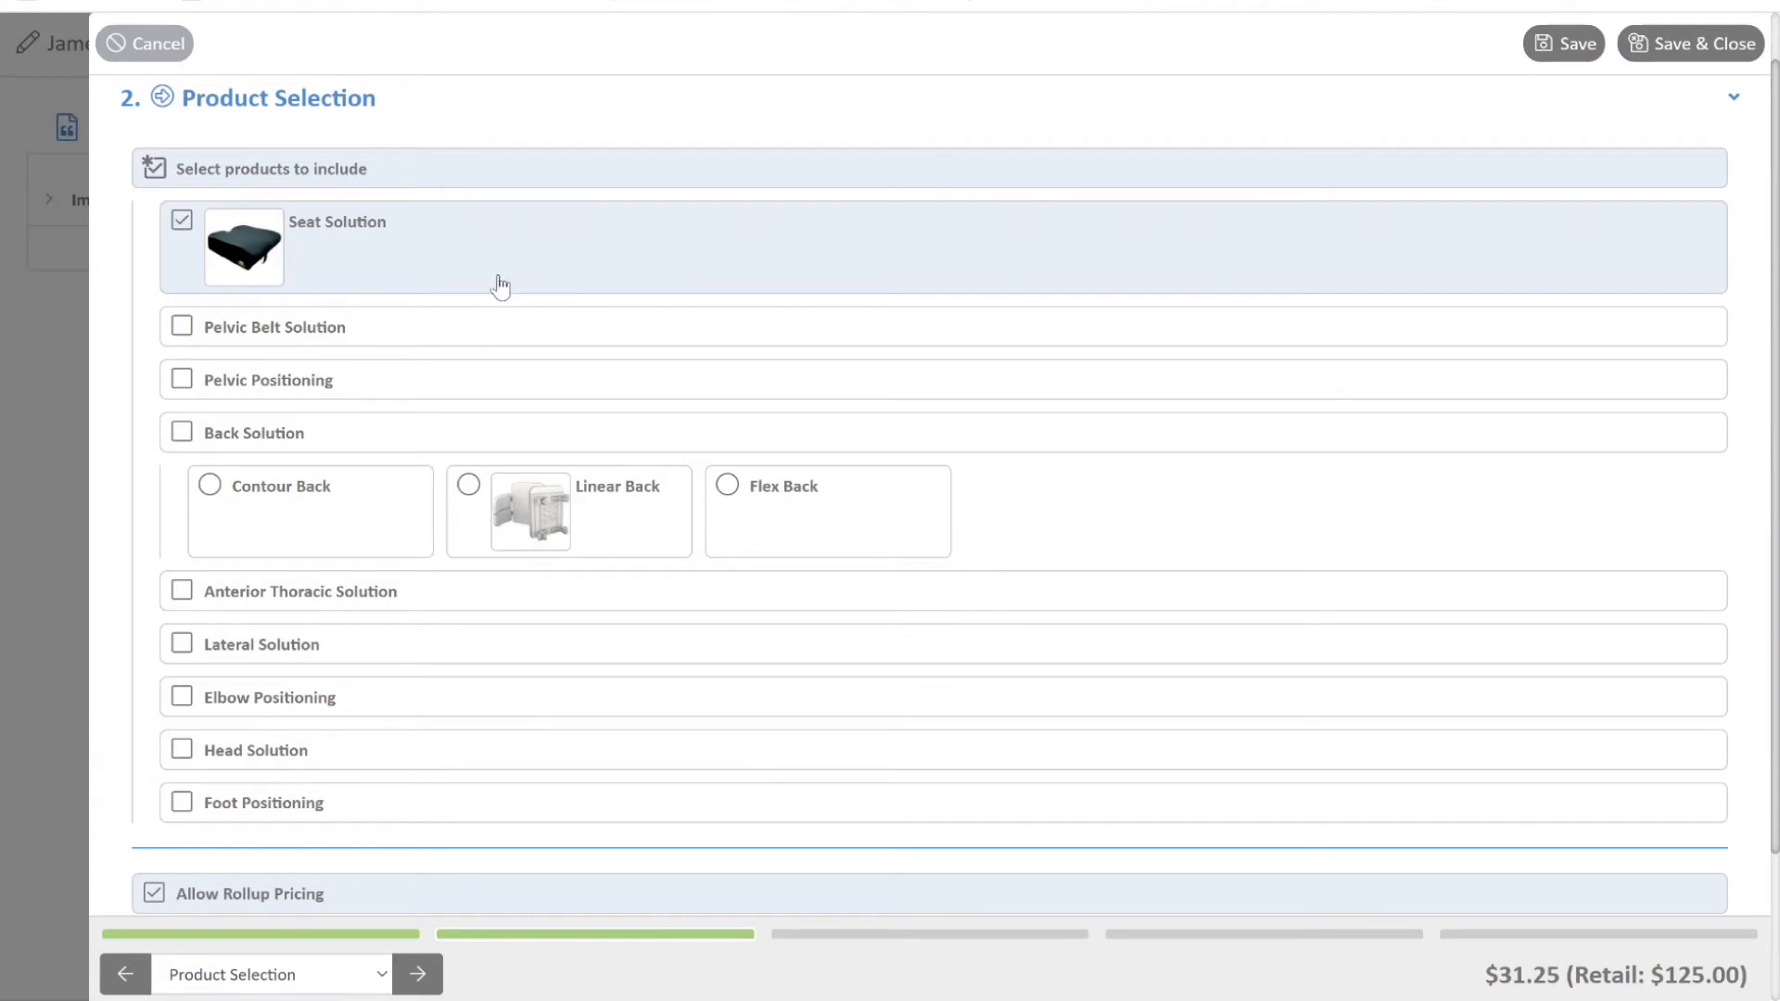
{"action": "left_click", "coordinate": [182, 327]}
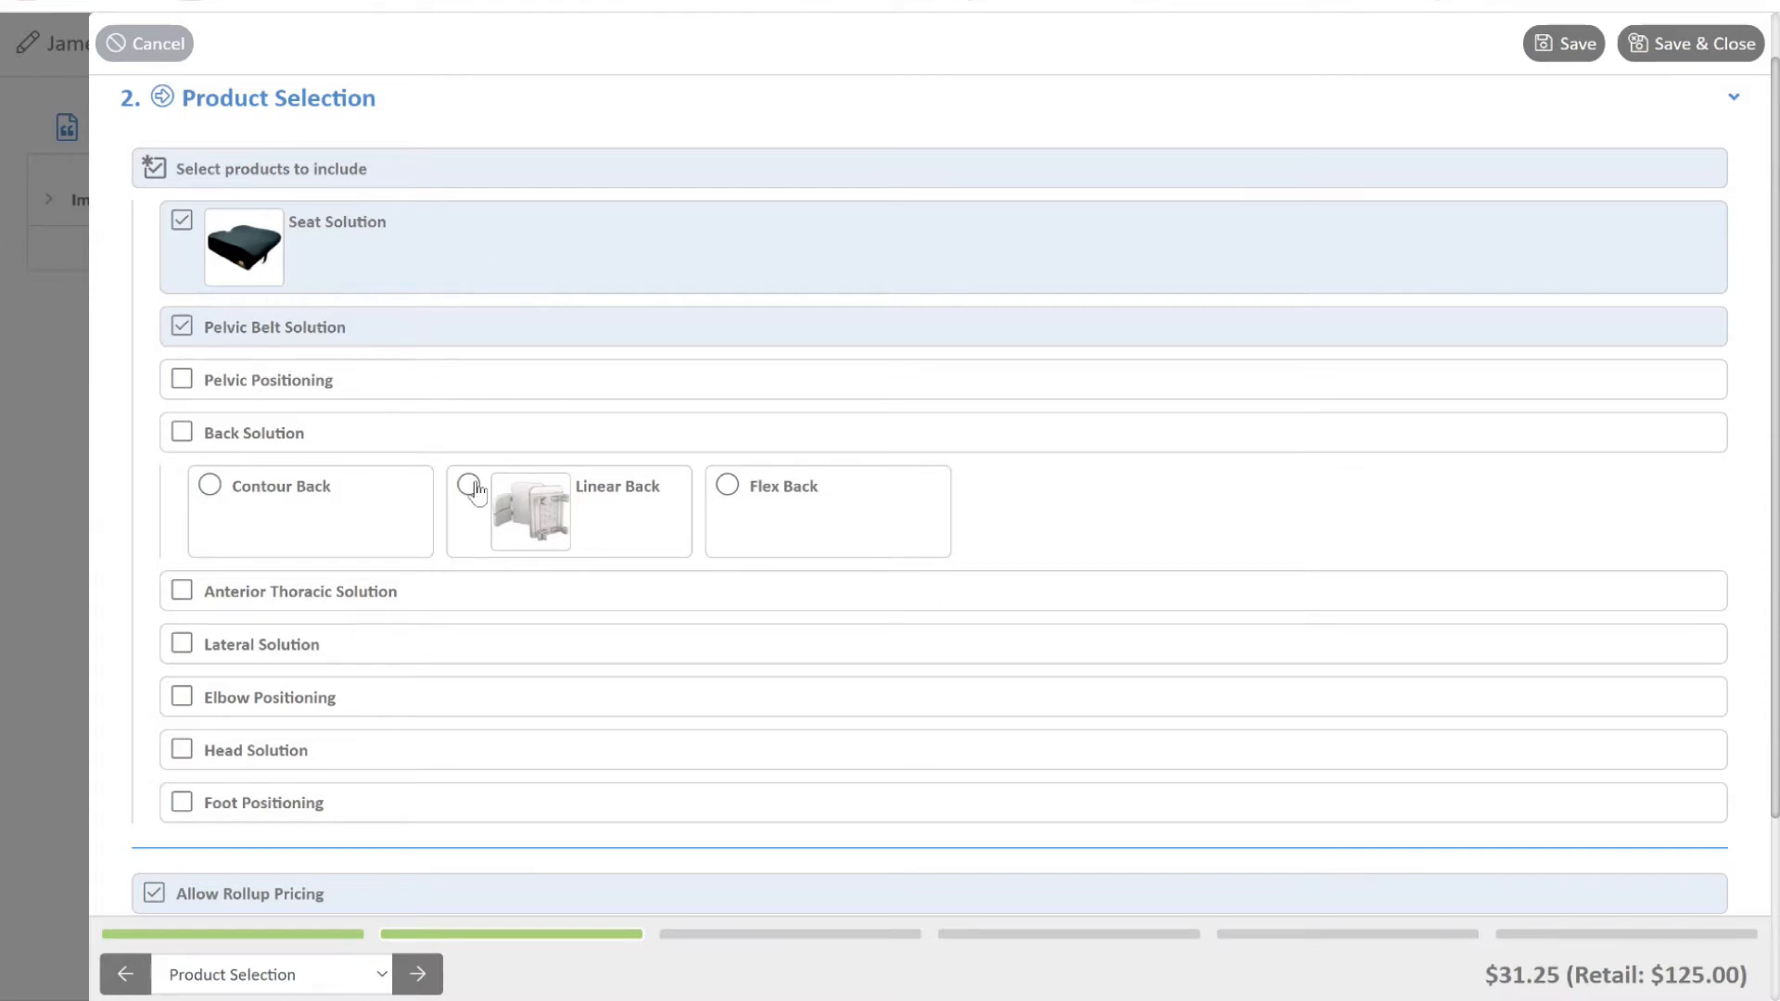
Include the Back Solution with Contour Back and the Head Solution, leaving out the Anterior Thoracic Solution
{"action": "left_click", "coordinate": [182, 439]}
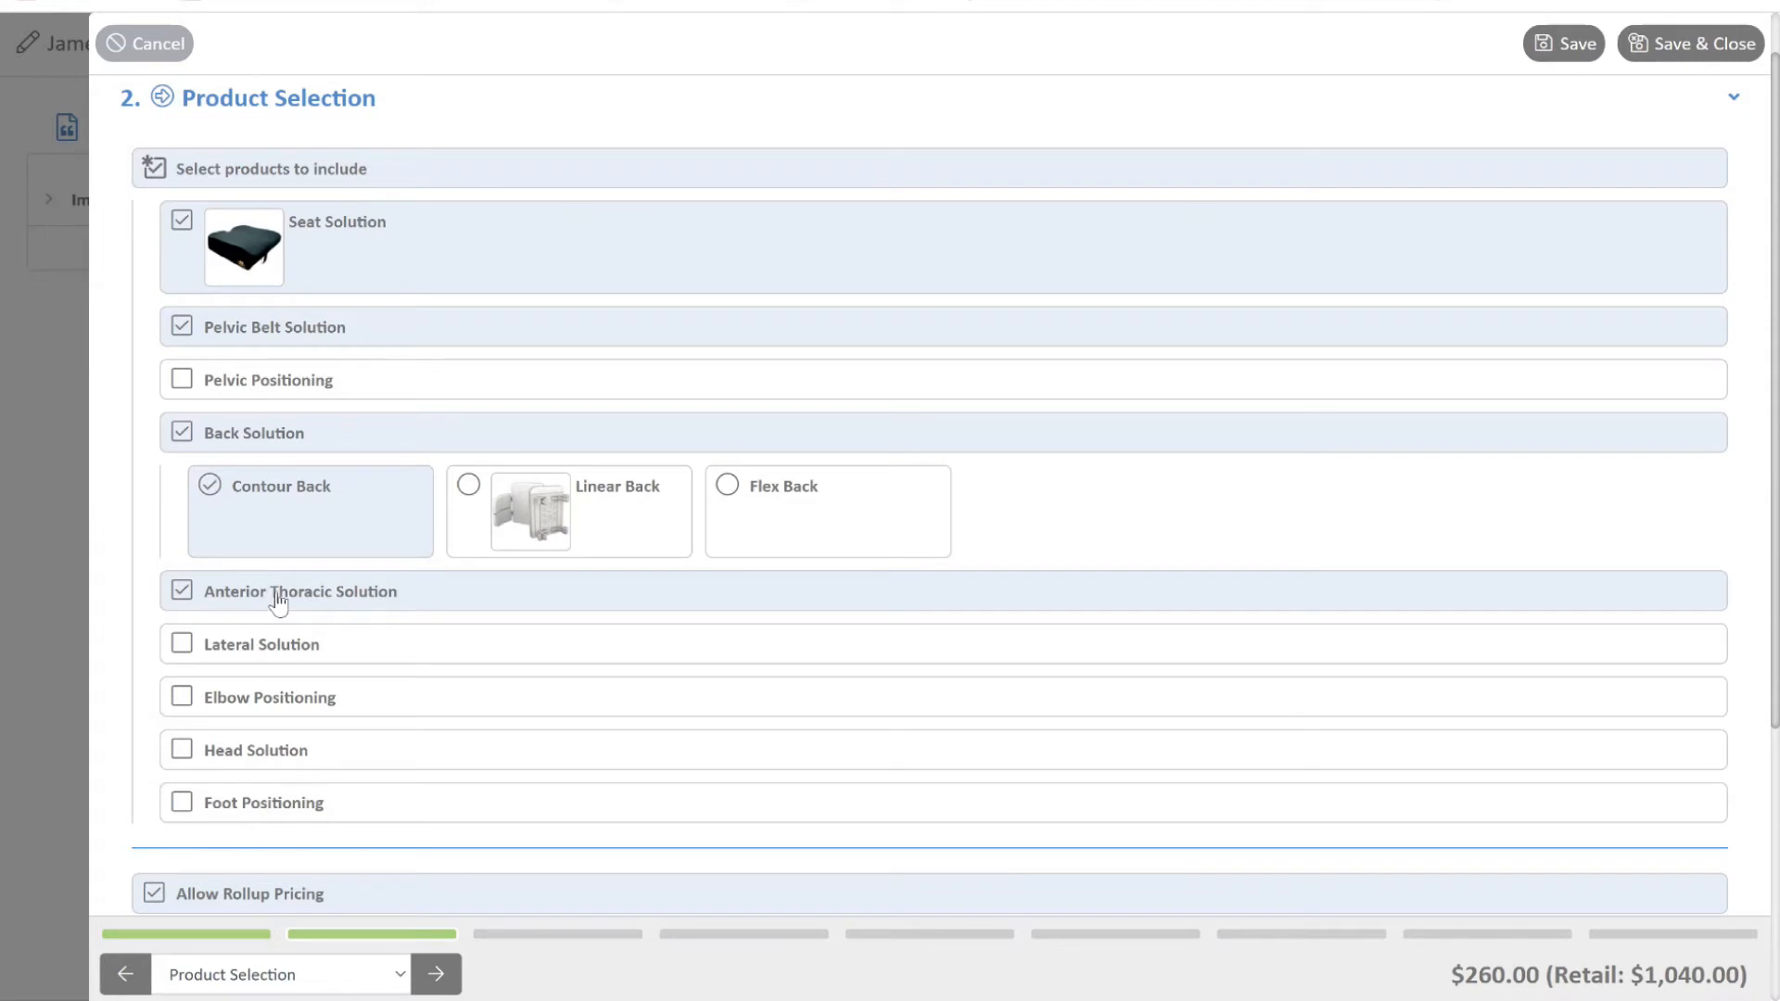
{"action": "left_click", "coordinate": [180, 595]}
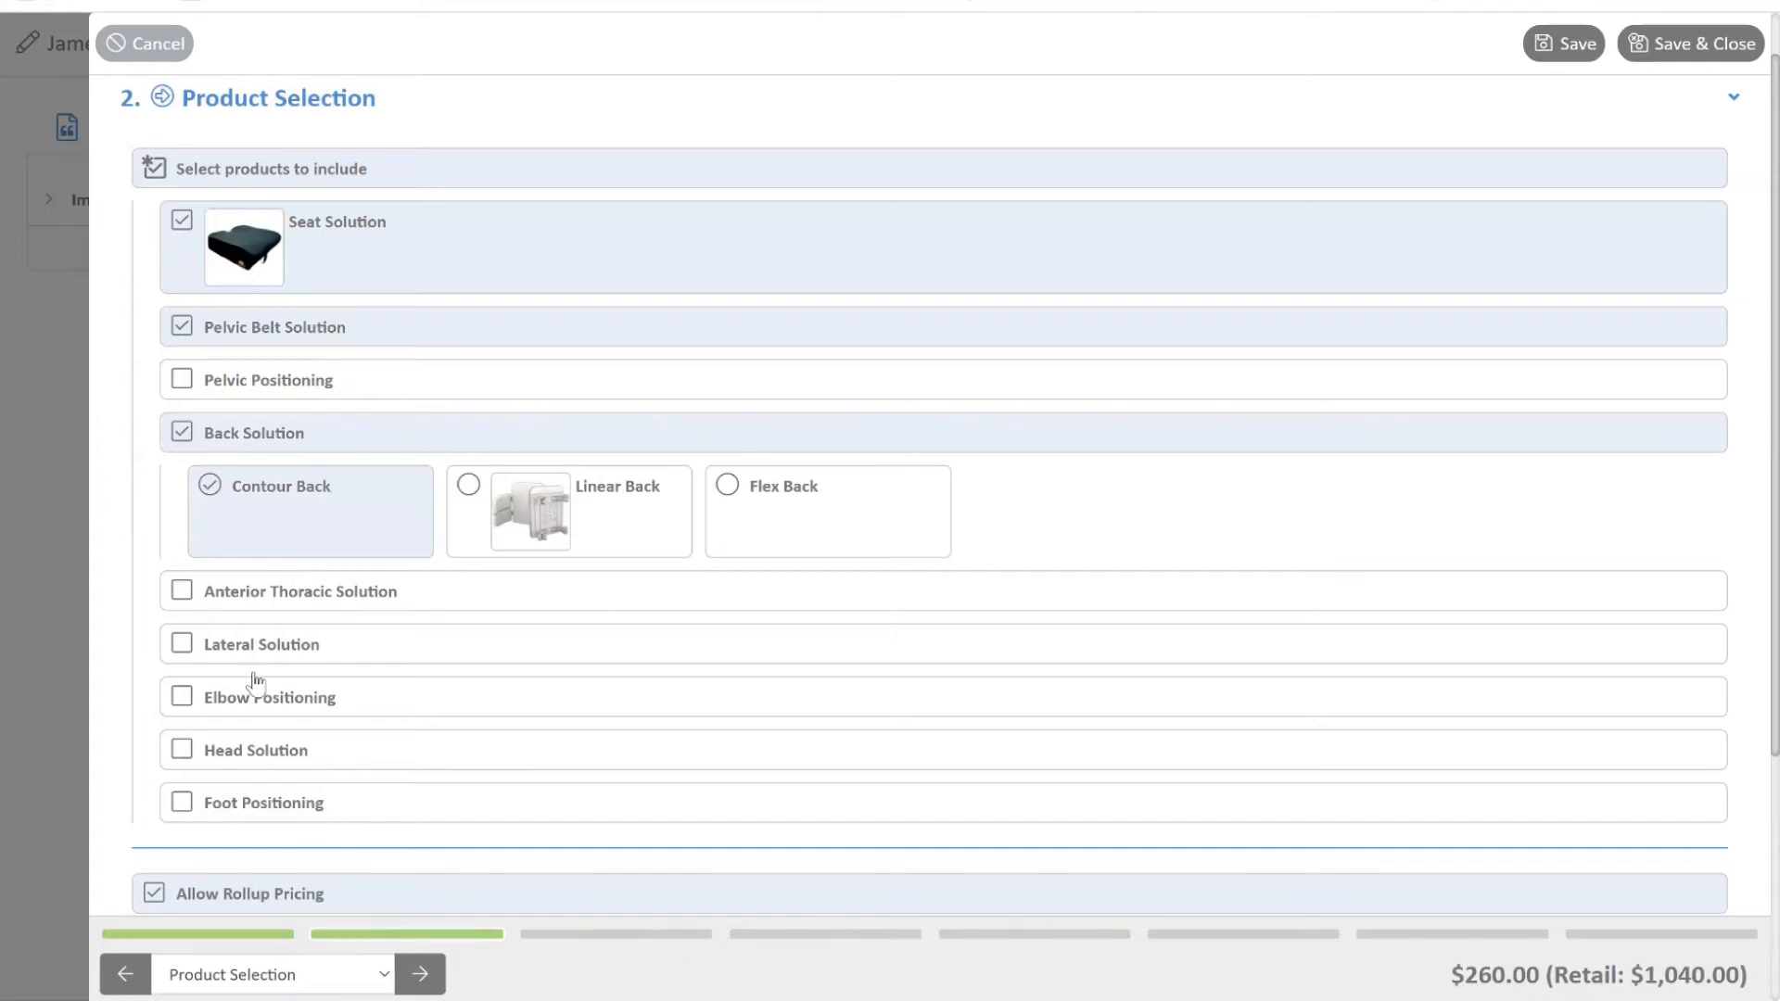
{"action": "left_click", "coordinate": [182, 751]}
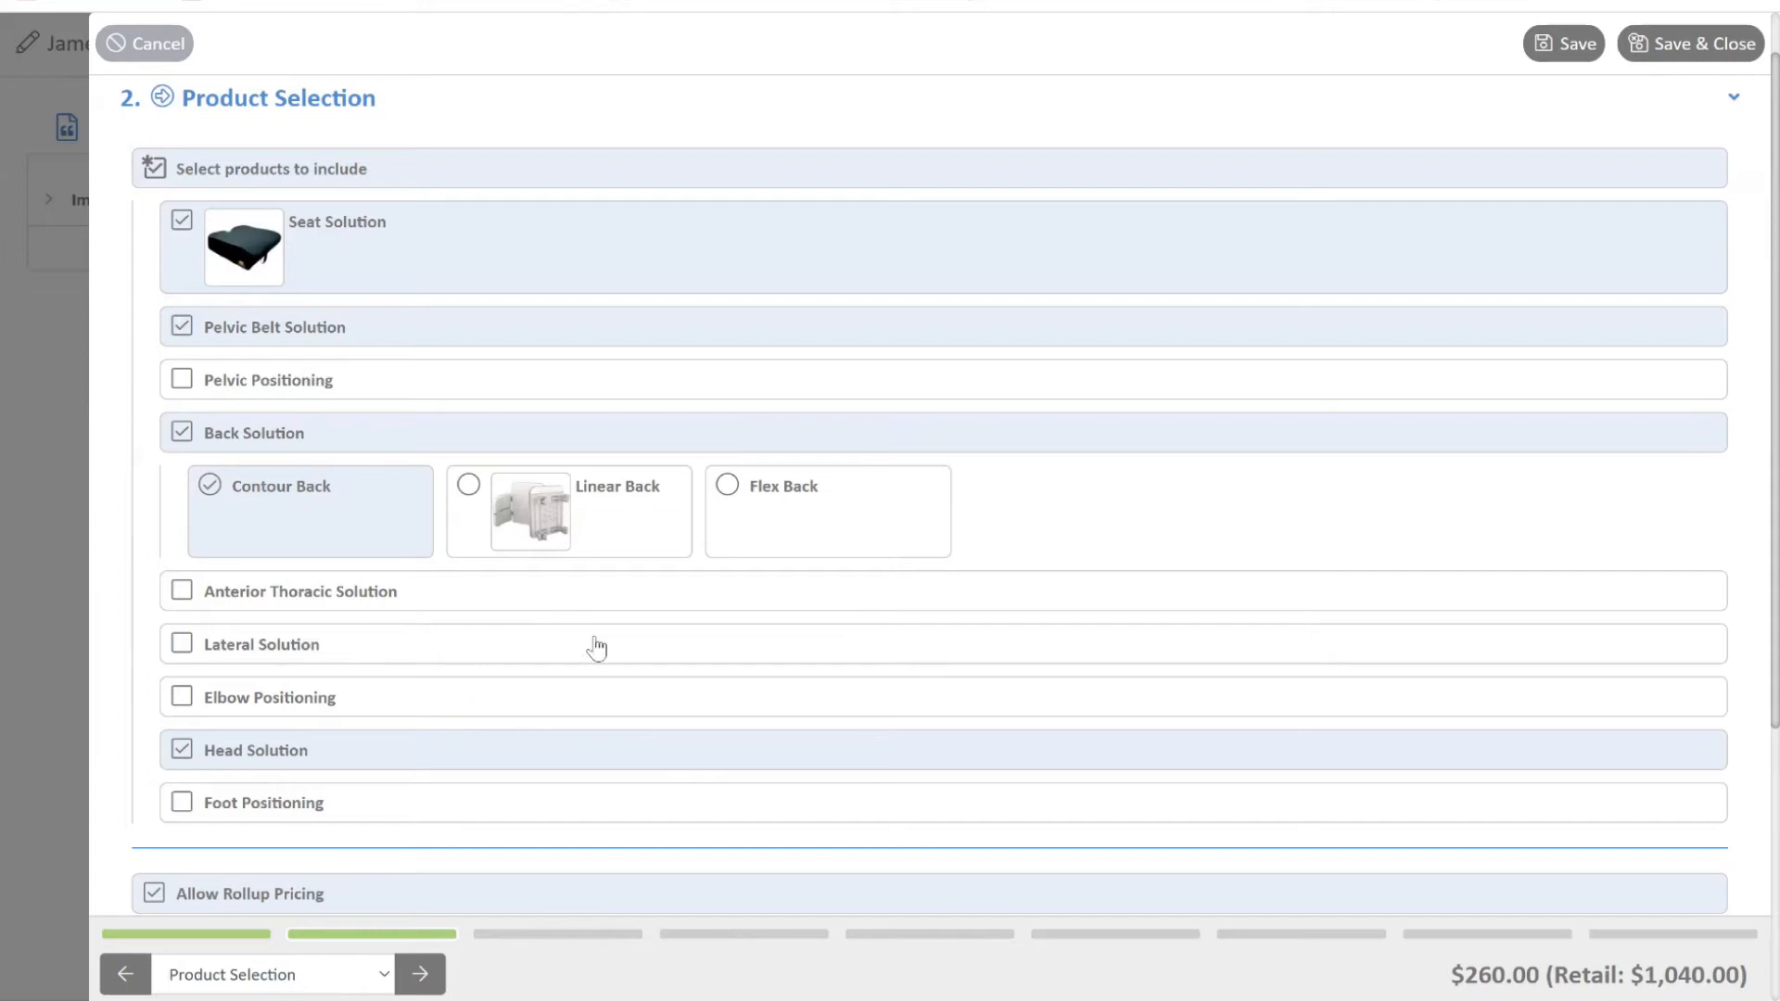
Turn Allow Rollup Pricing off and back on
{"action": "scroll", "coordinate": [1014, 546], "scroll_direction": "down", "scroll_amount": 2}
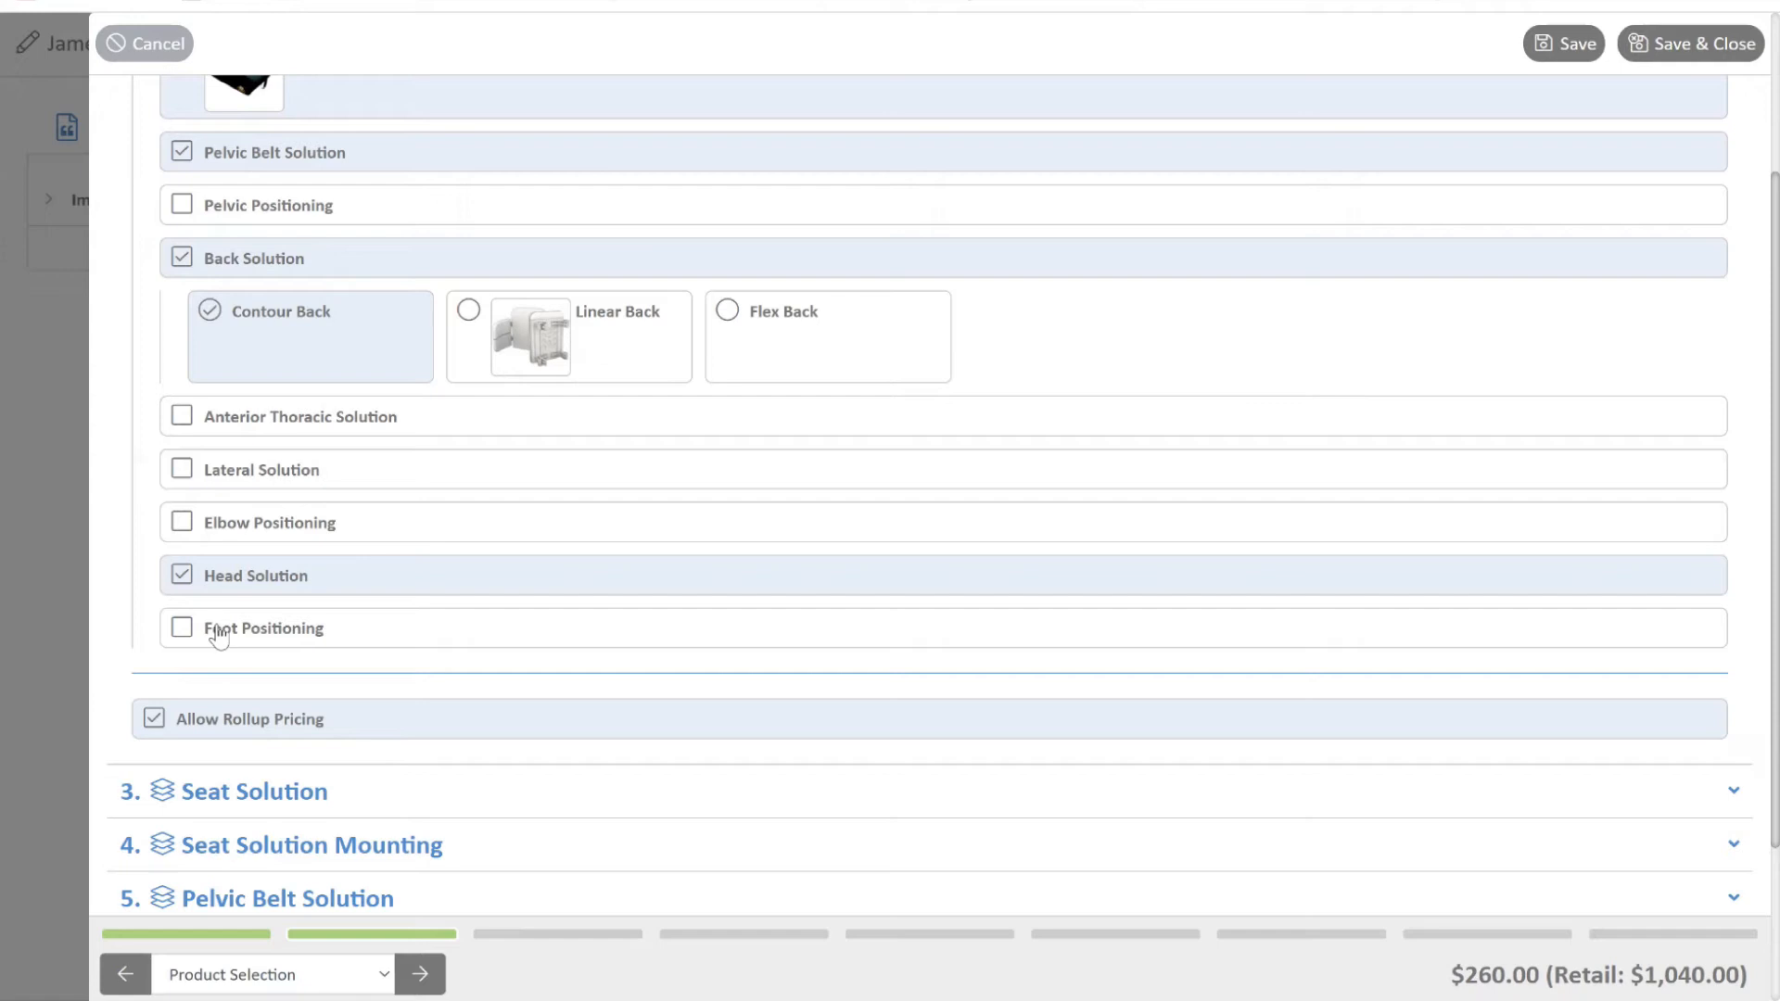
{"action": "left_click", "coordinate": [156, 722]}
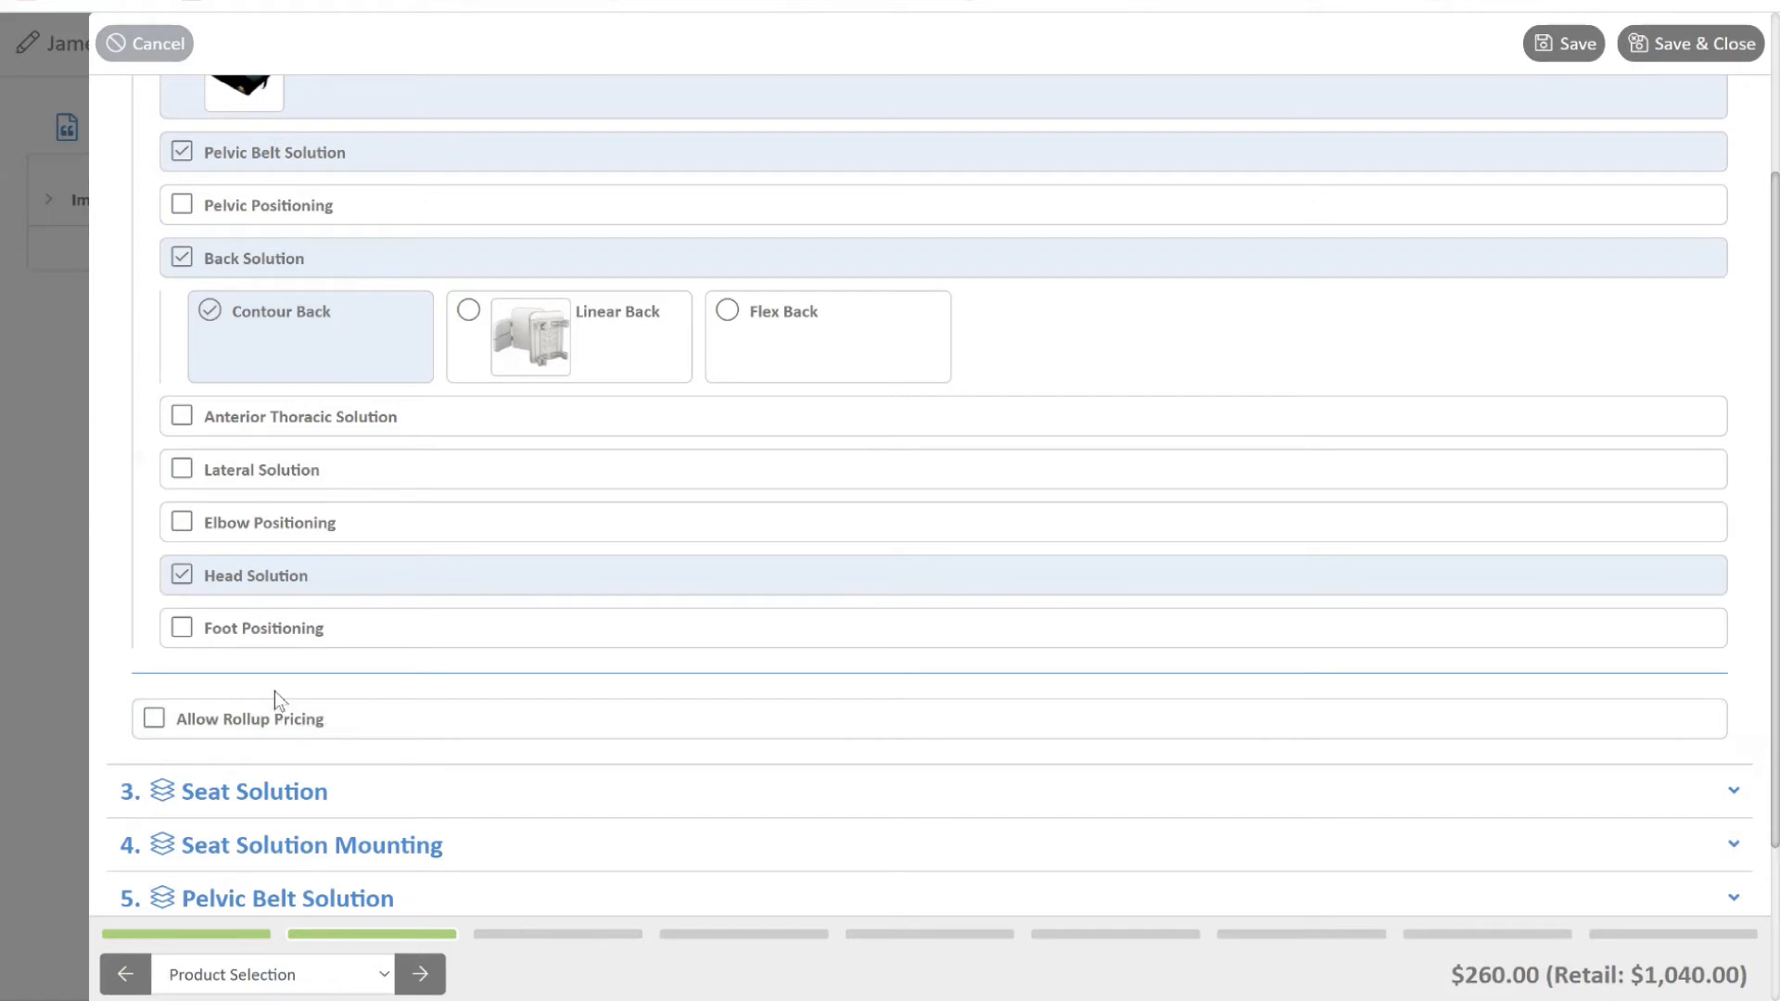
{"action": "left_click", "coordinate": [154, 721]}
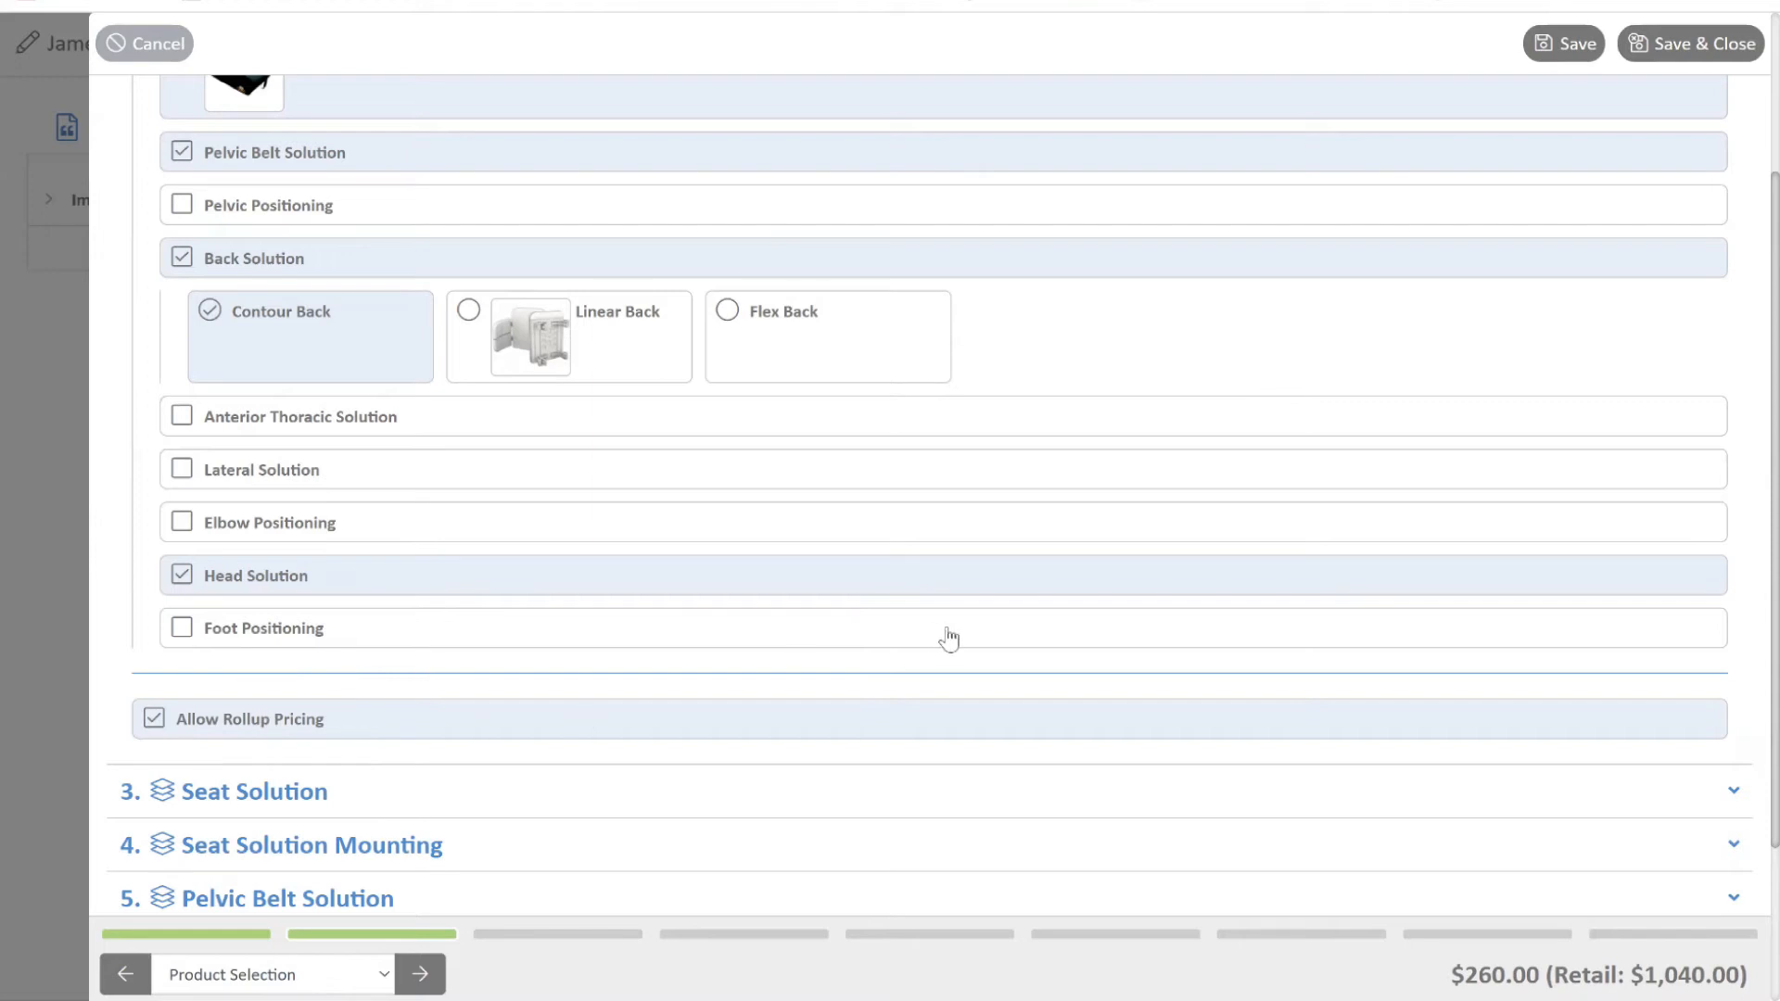
Proceed from Product Selection to the Seat Solution section of the configurator
{"action": "scroll", "coordinate": [927, 639], "scroll_direction": "down", "scroll_amount": 1}
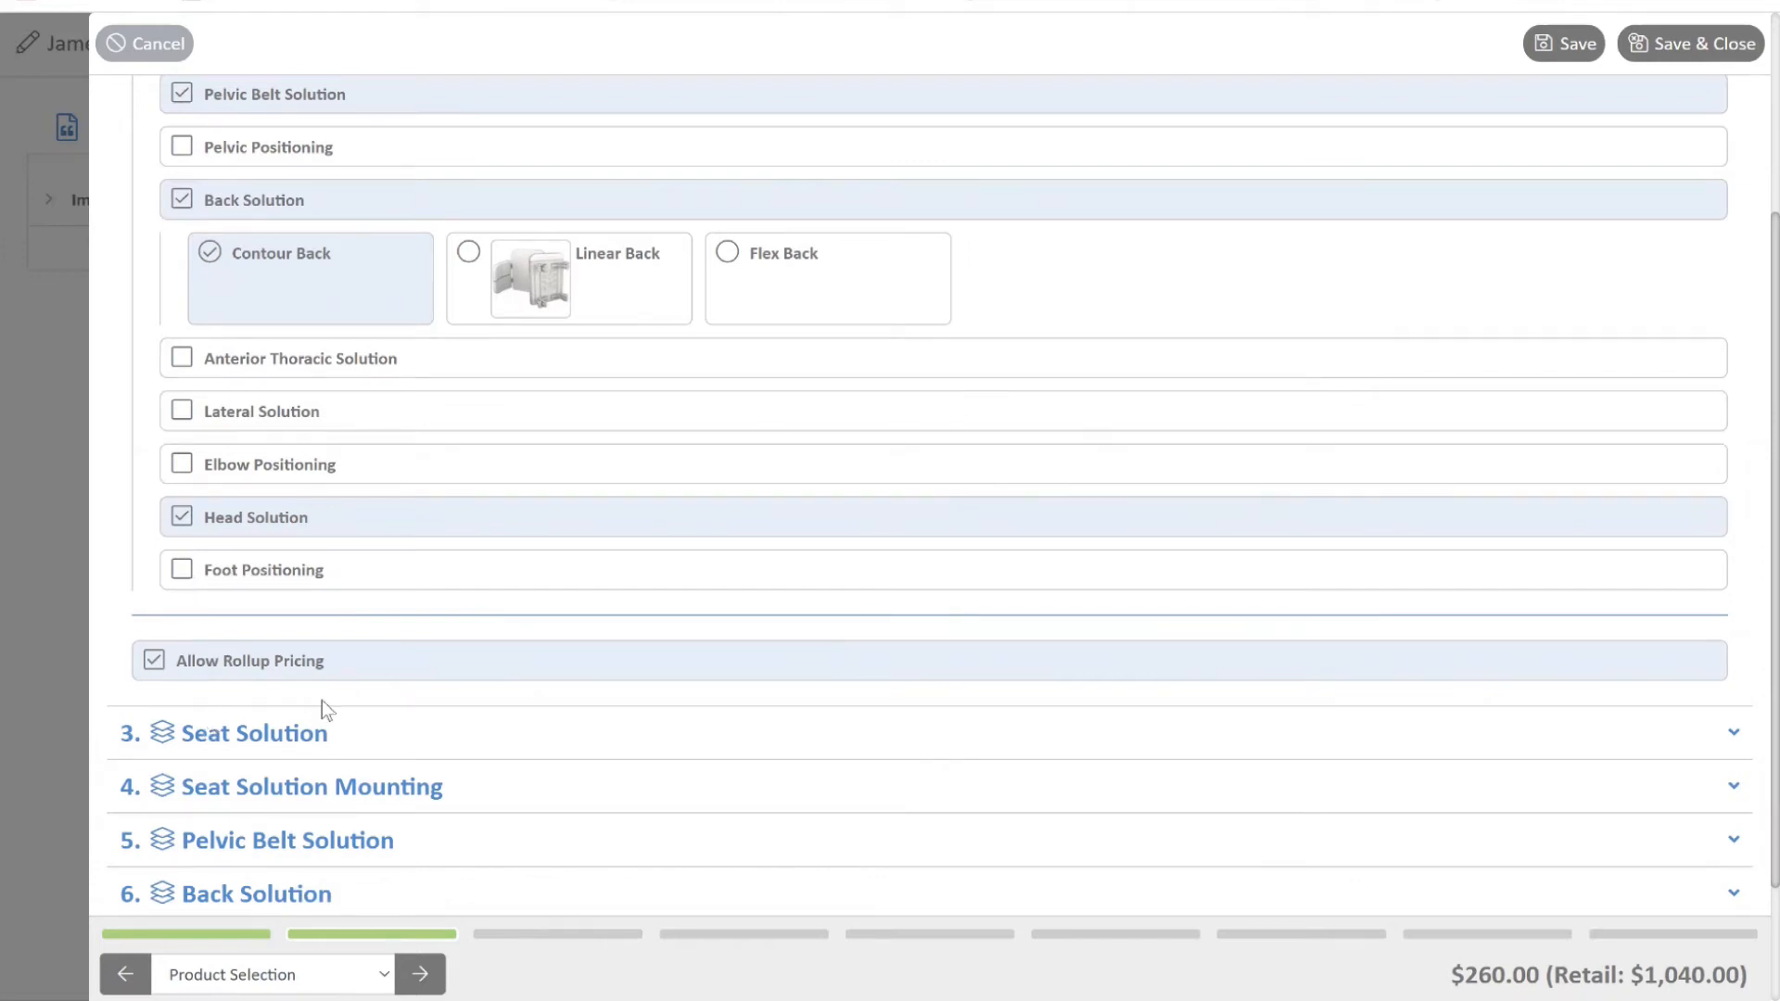
{"action": "left_click", "coordinate": [419, 972]}
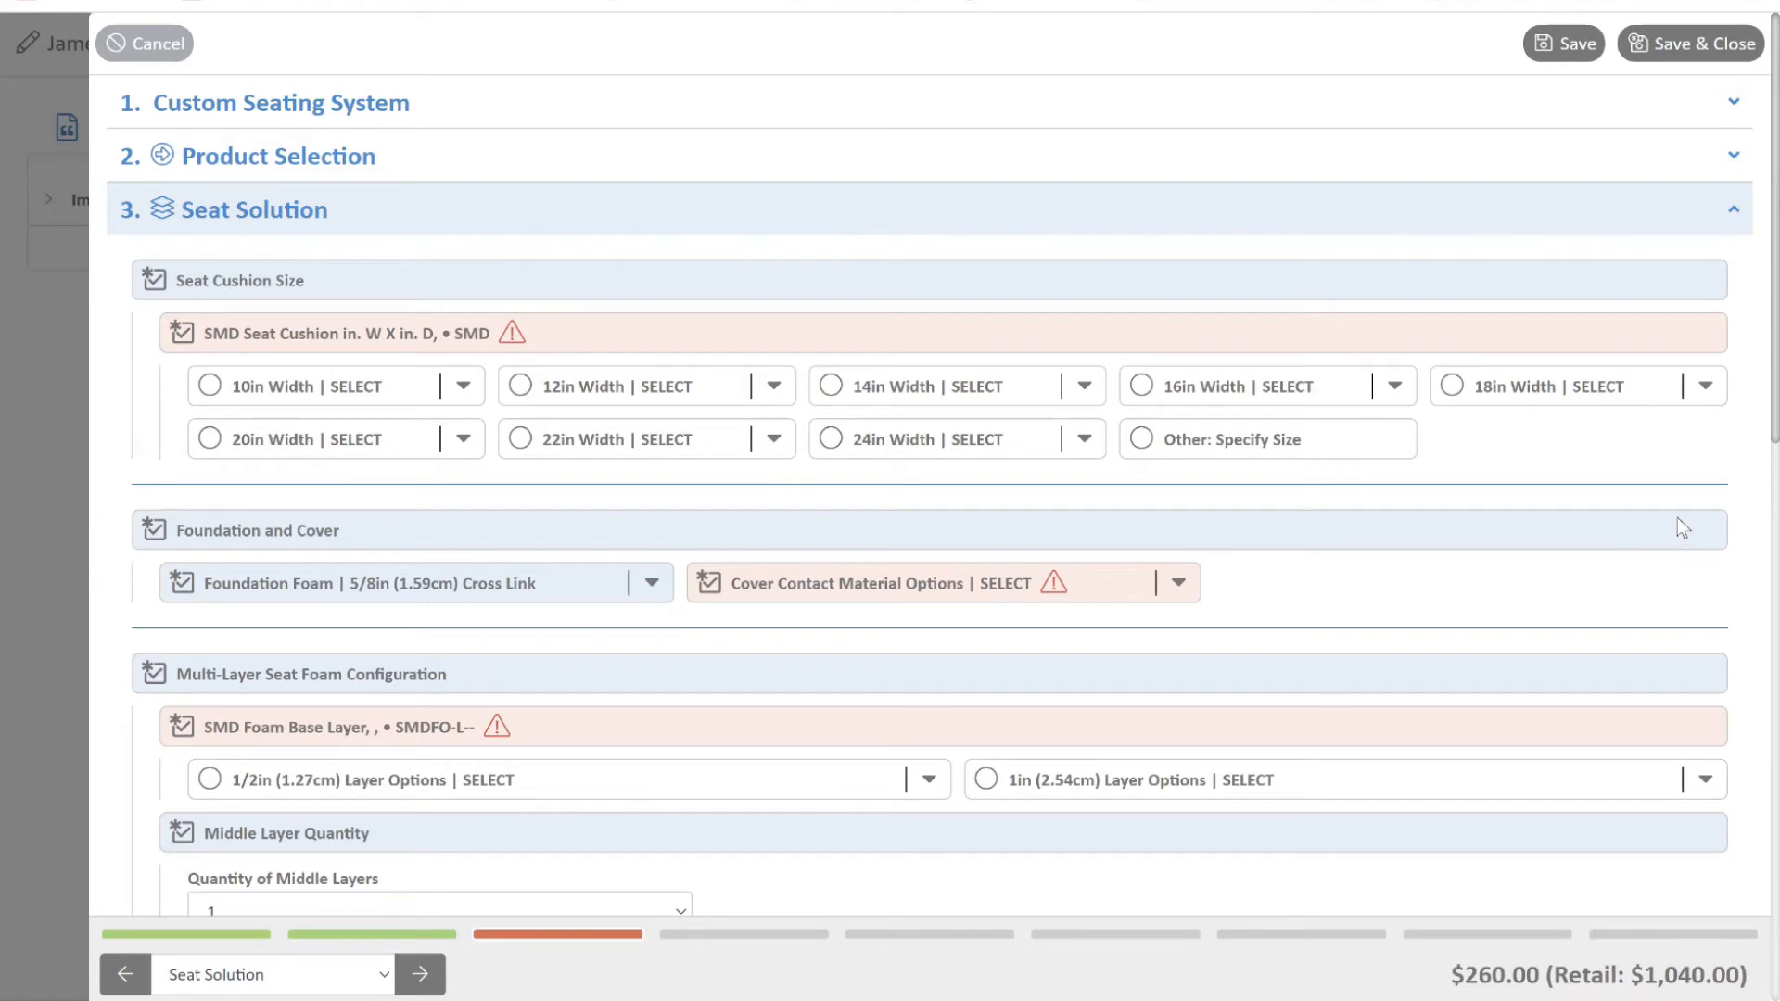
Check the depth choices for the 24in width, and set the seat cushion to 18in width by 18in depth
{"action": "left_click", "coordinate": [467, 386]}
{"action": "left_click", "coordinate": [466, 386]}
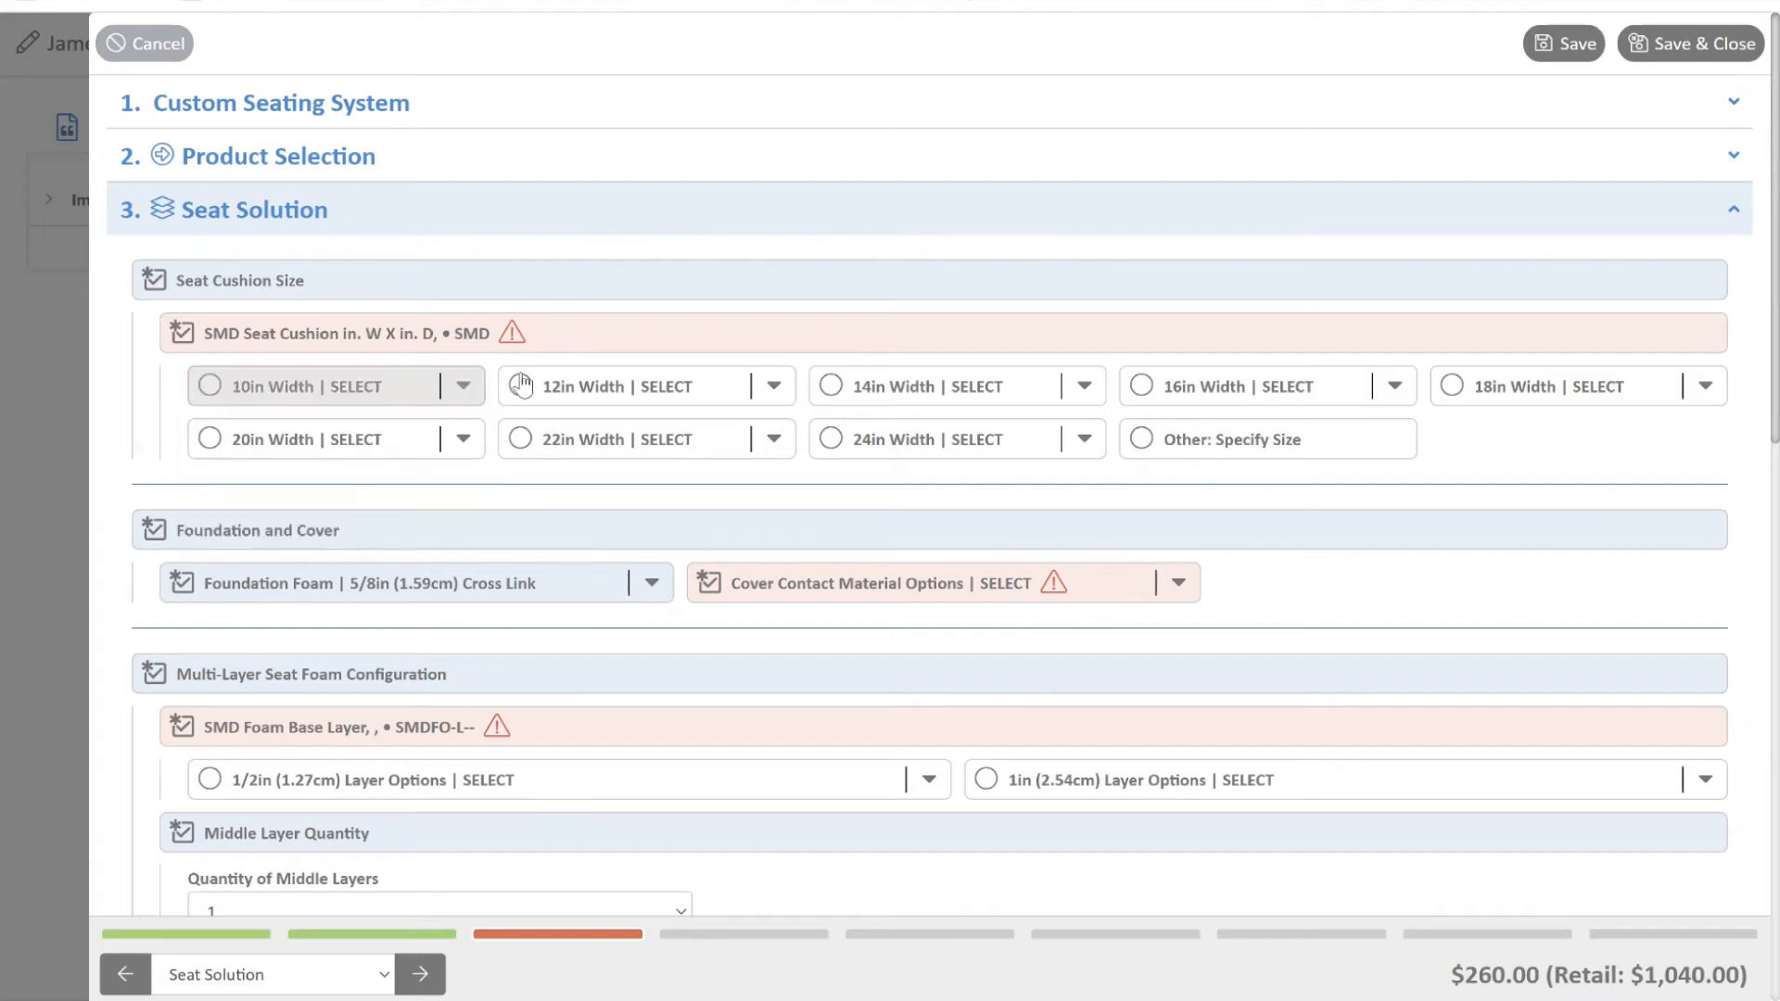
{"action": "left_click", "coordinate": [1083, 443]}
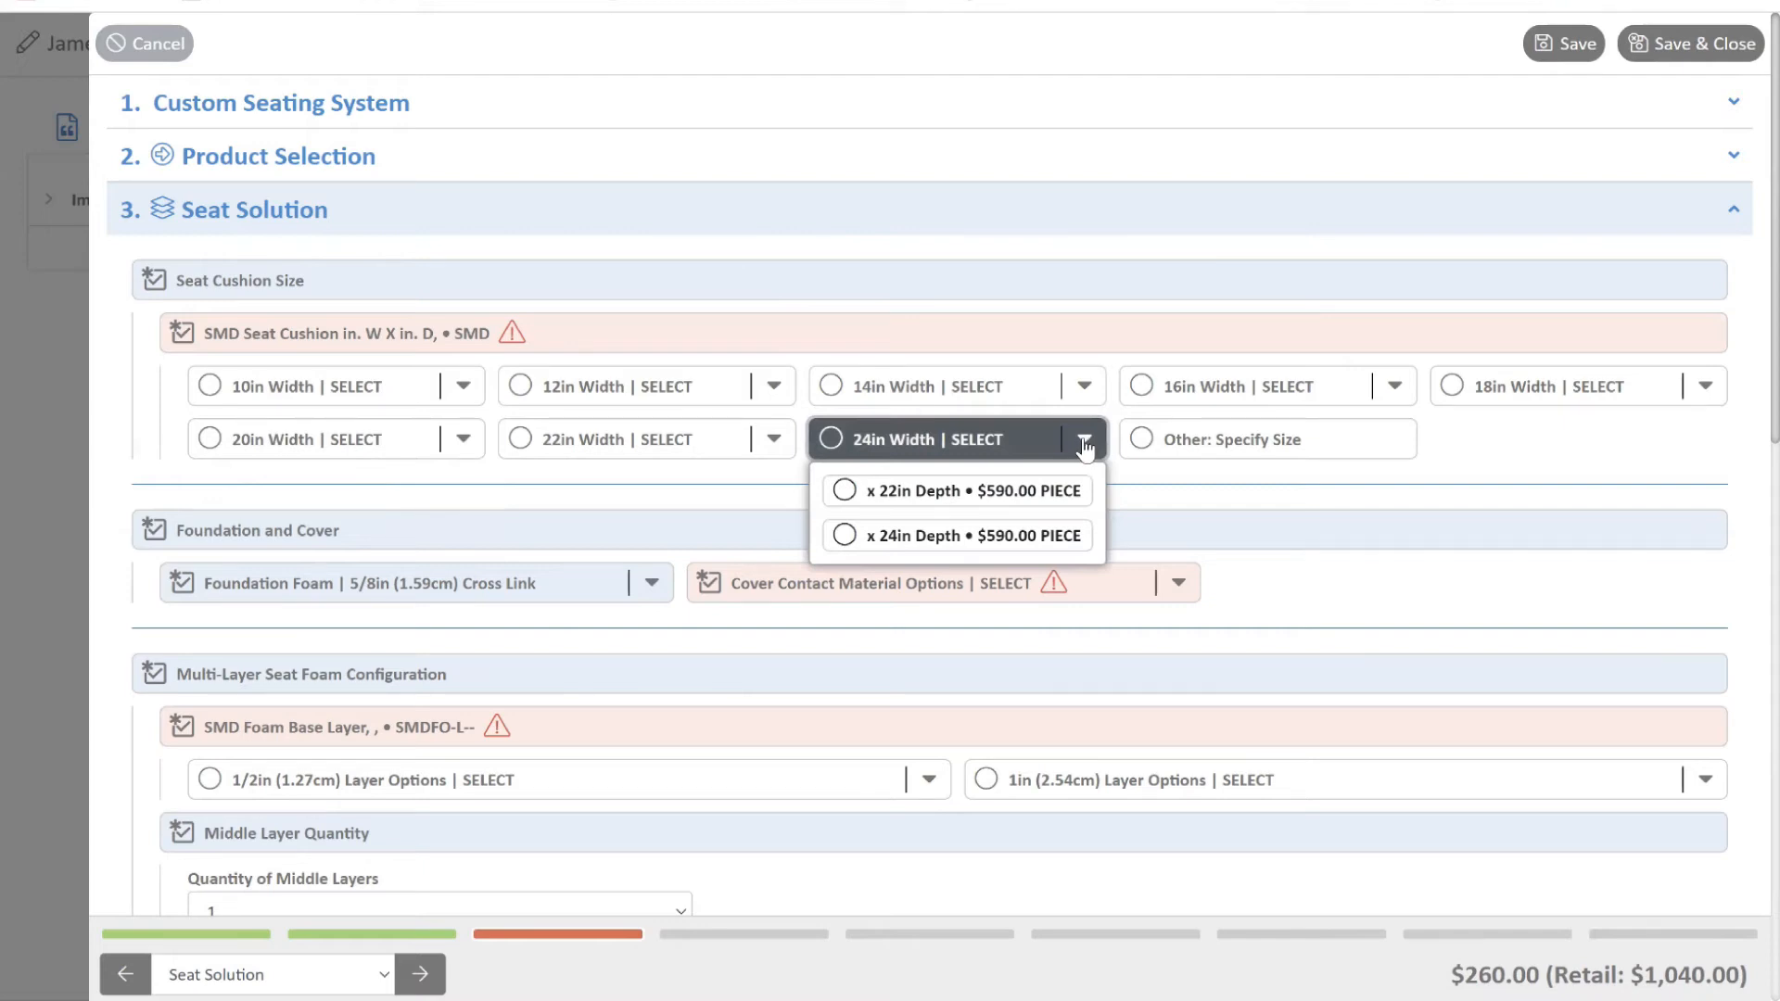
{"action": "left_click", "coordinate": [1217, 256]}
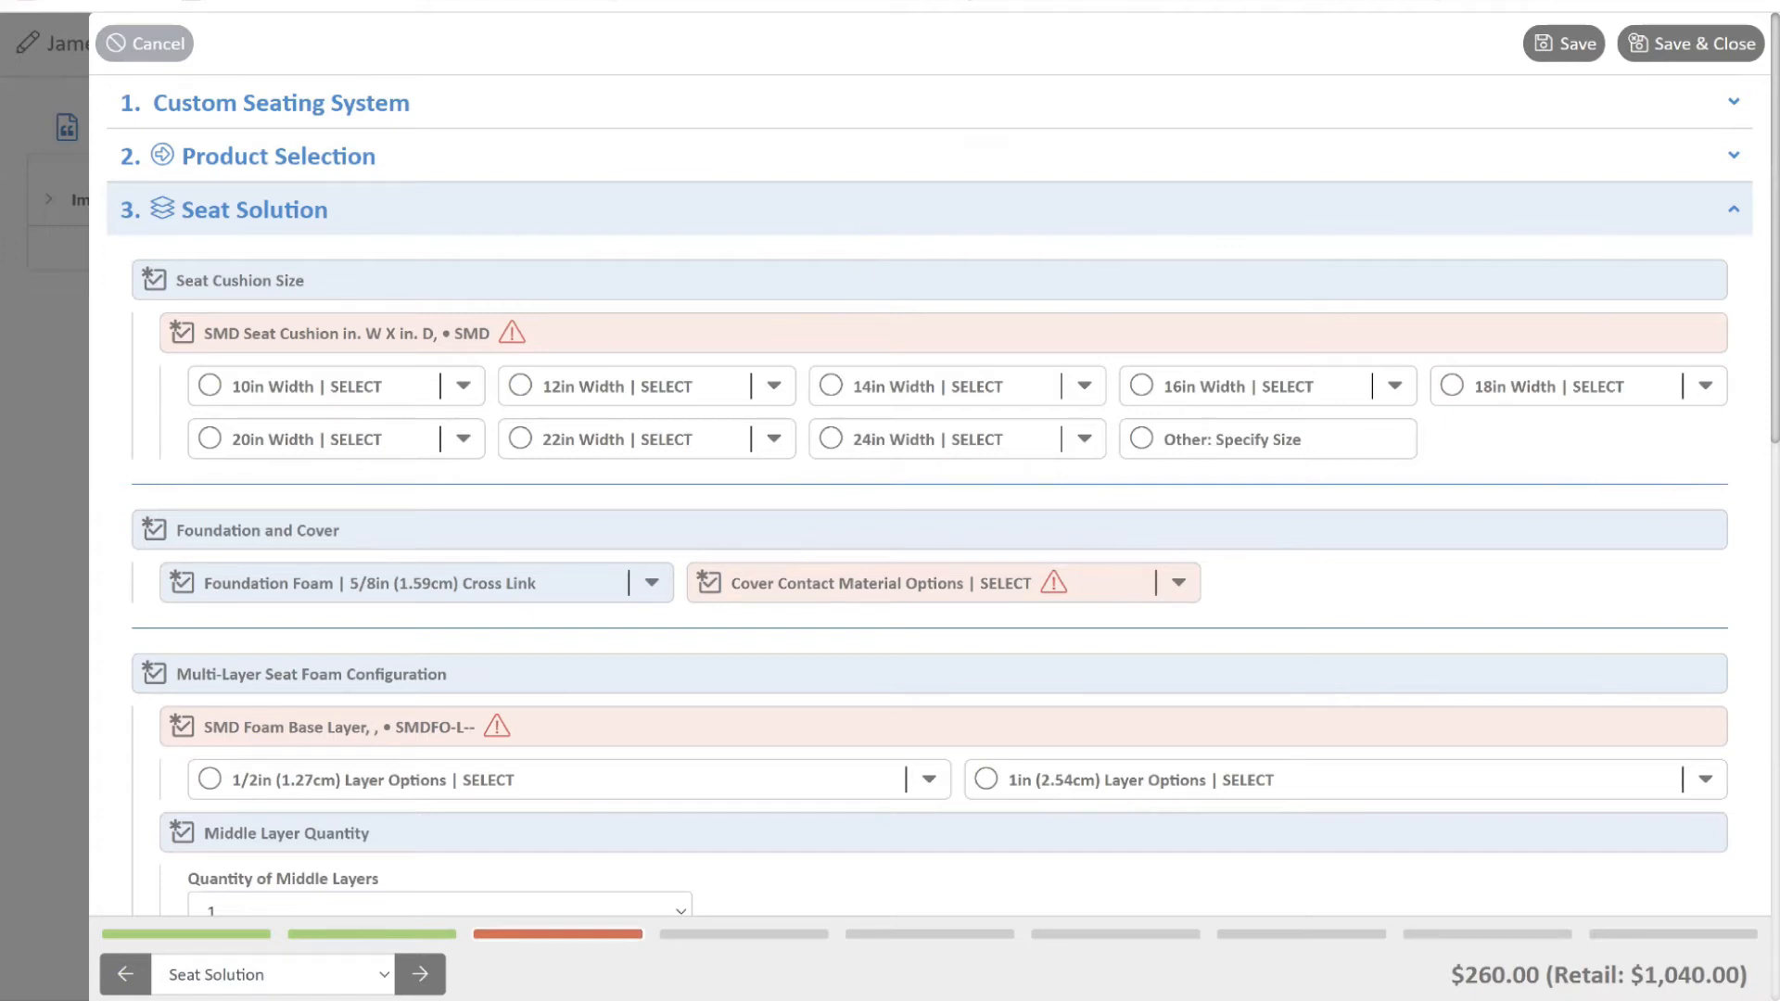
{"action": "left_click", "coordinate": [1710, 397]}
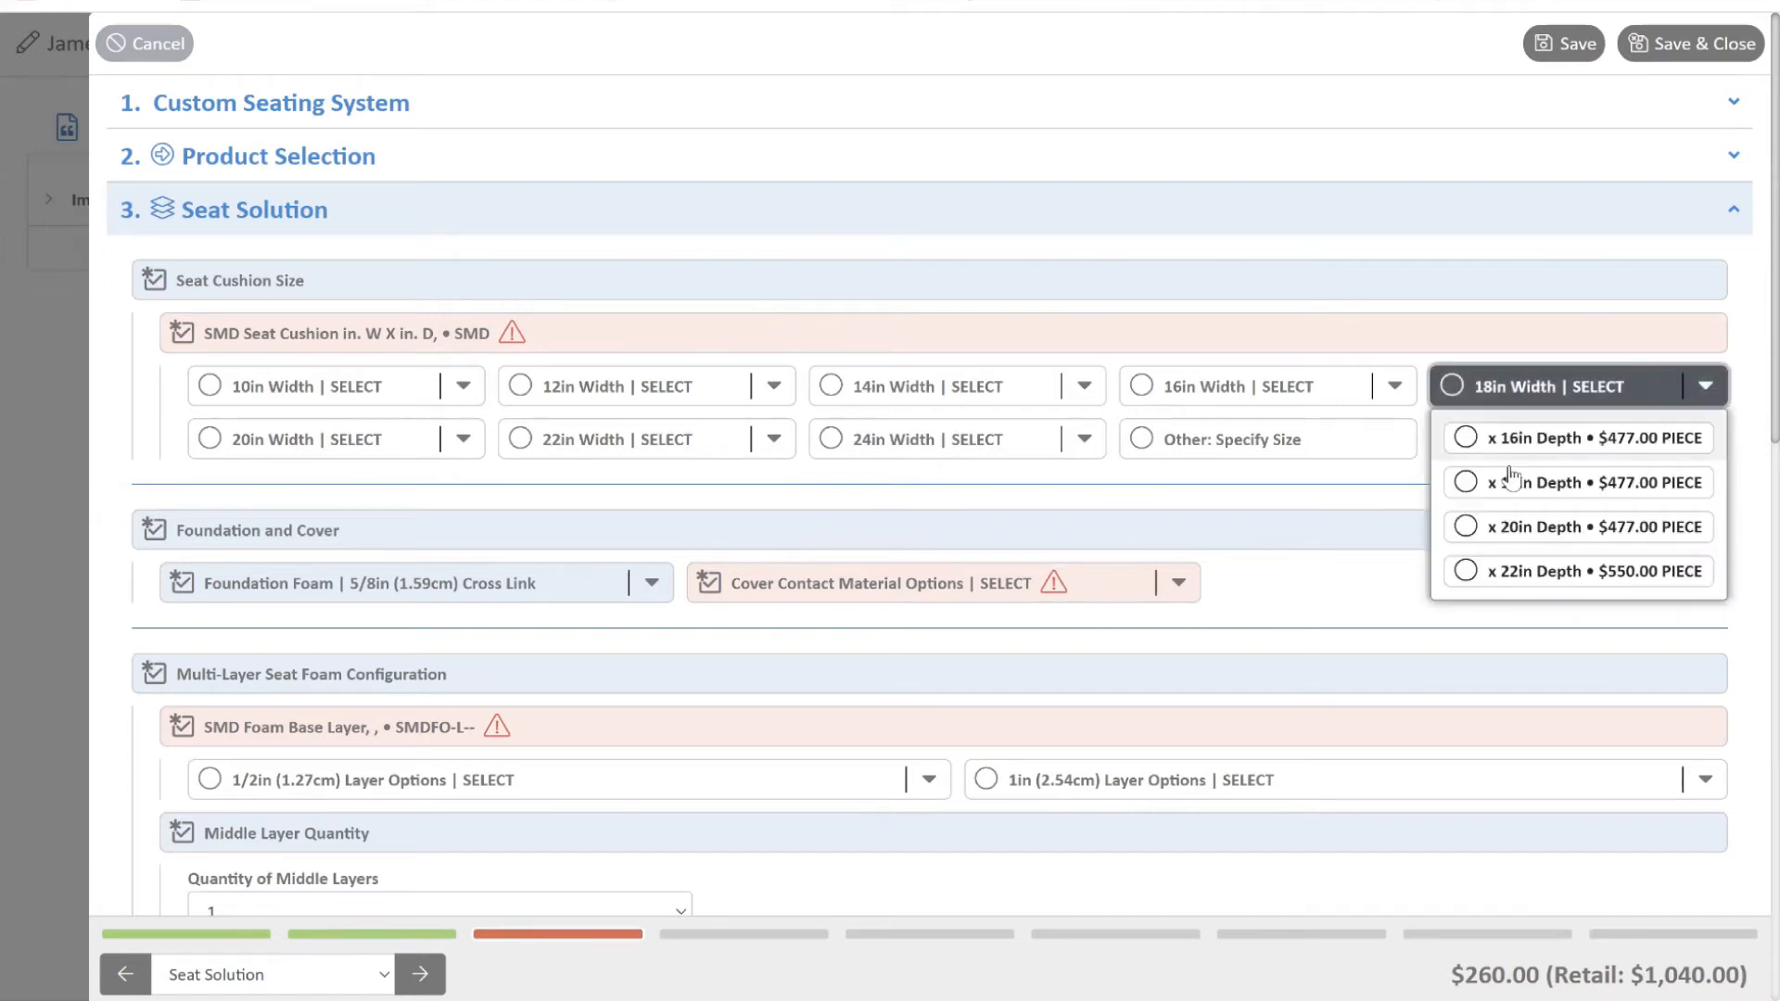
{"action": "left_click", "coordinate": [1467, 483]}
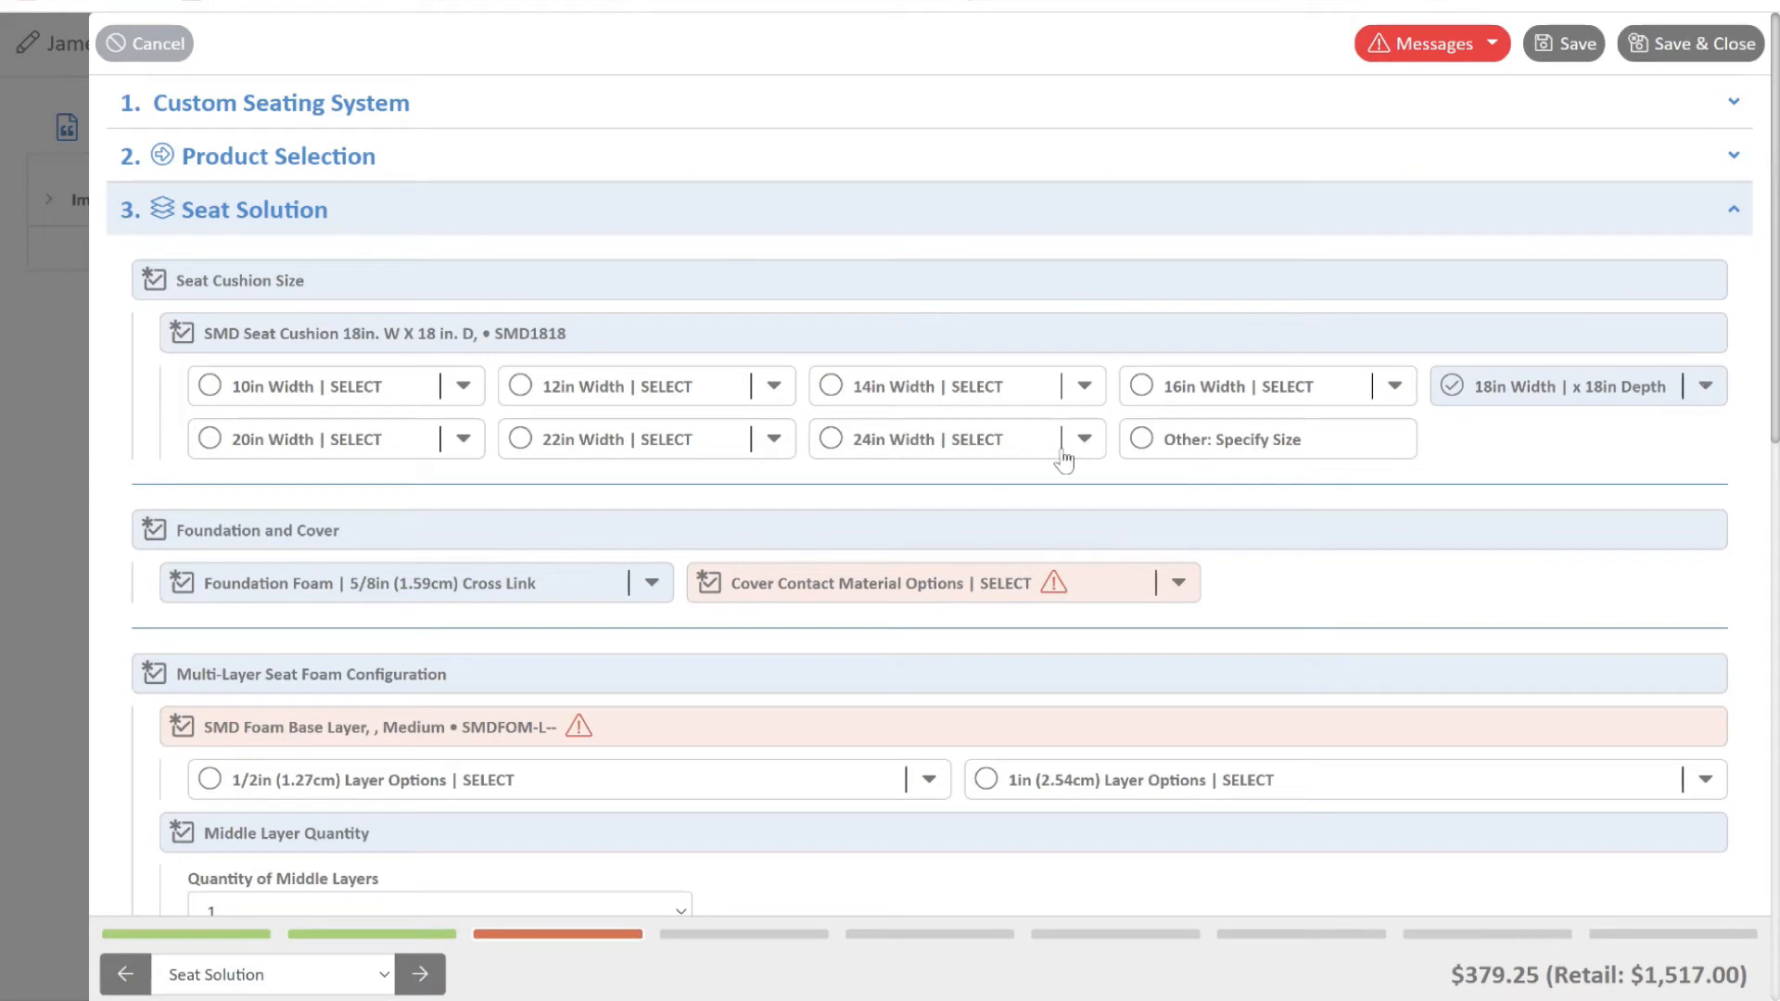
Switch the seat cushion to a custom specified size with a 19in base width and a 17in base depth
{"action": "left_click", "coordinate": [1140, 443]}
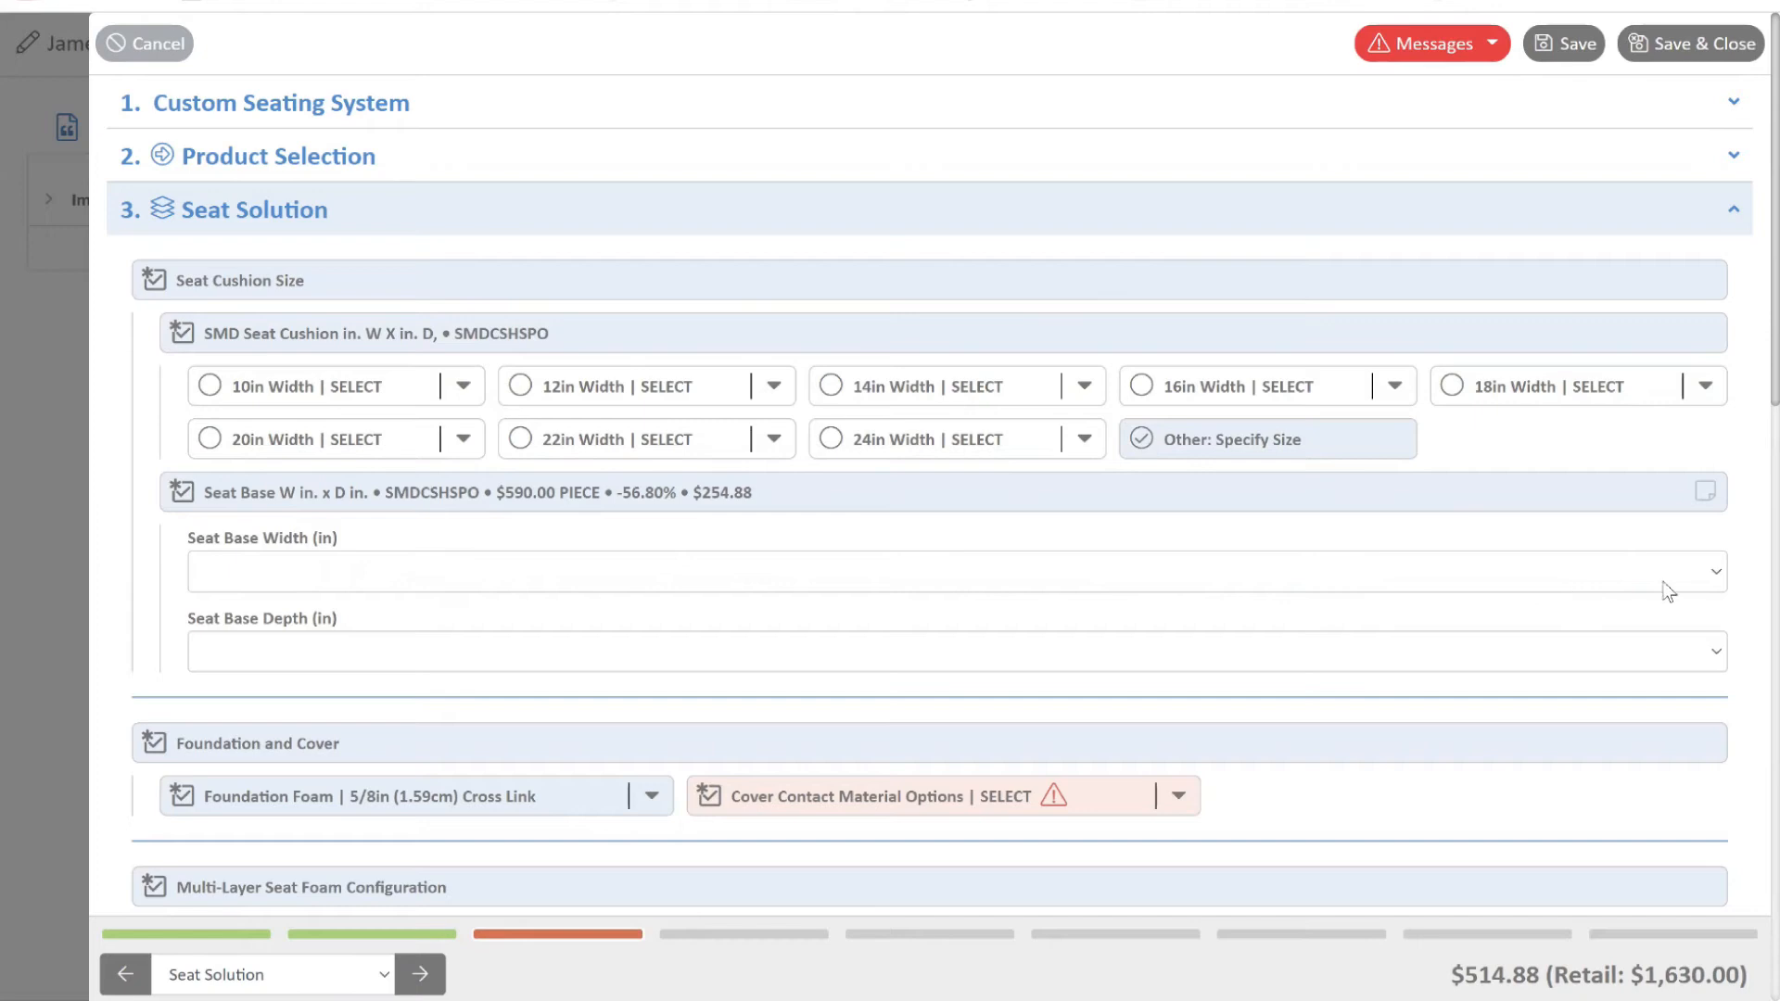
{"action": "left_click", "coordinate": [1706, 571]}
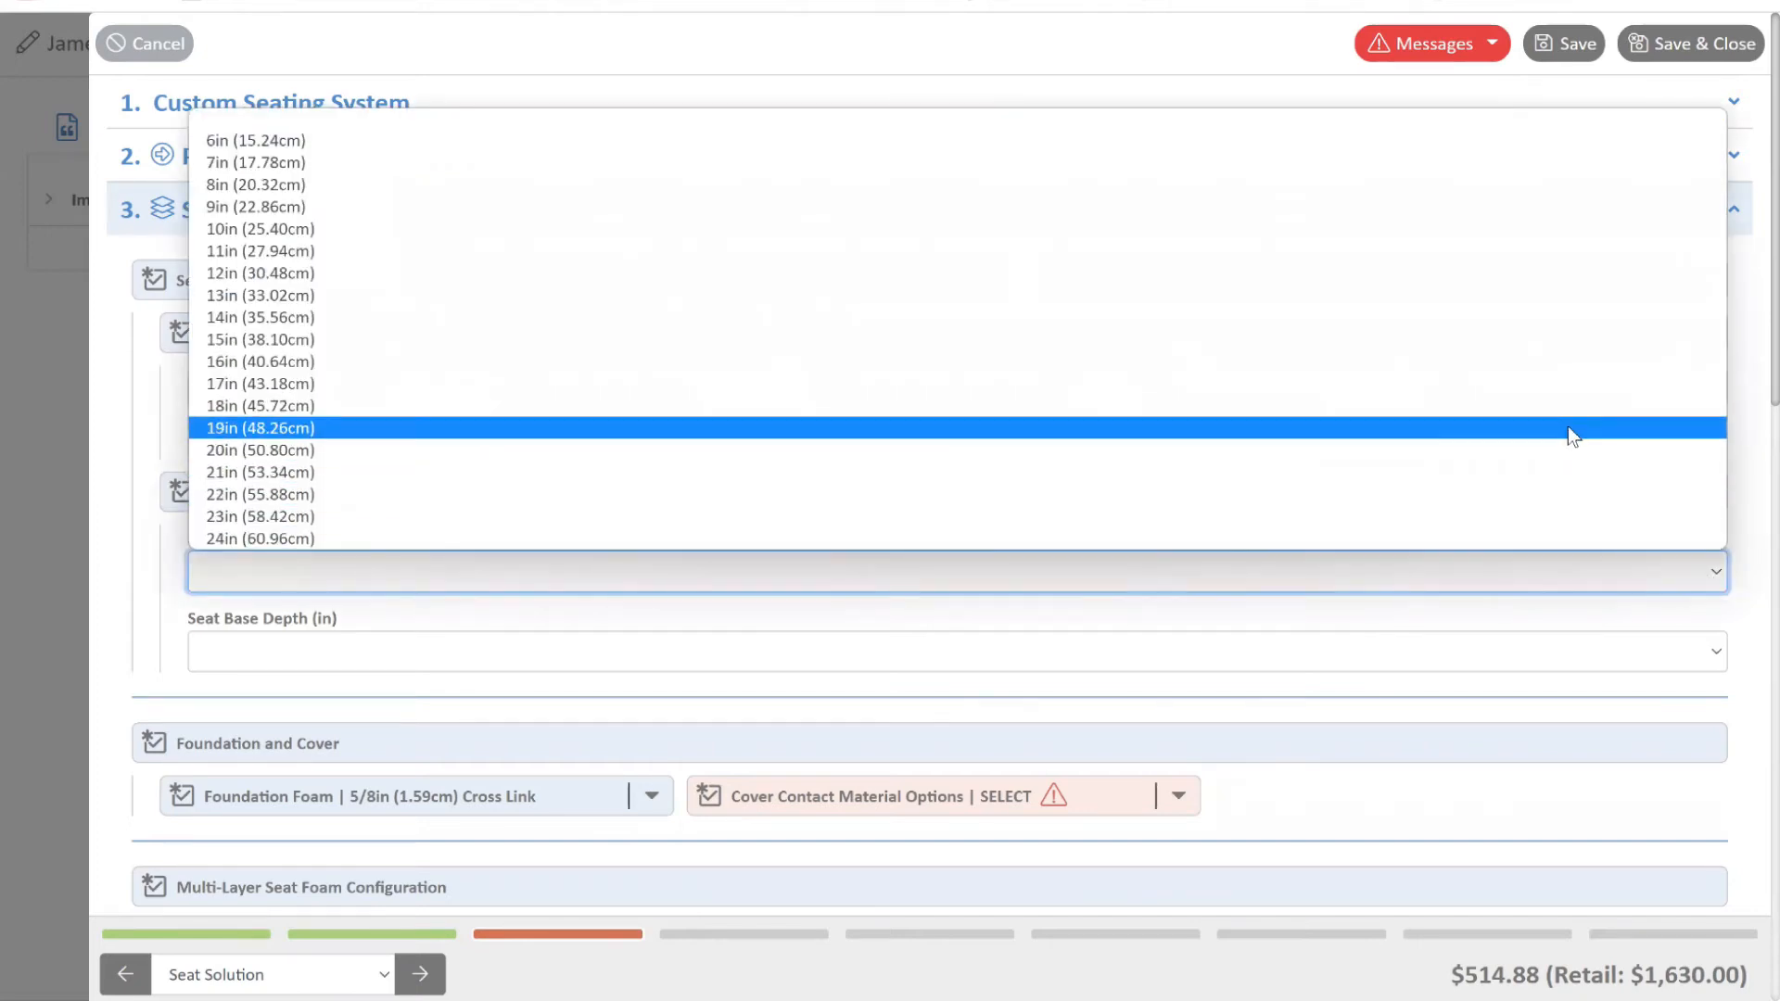
{"action": "left_click", "coordinate": [1570, 432]}
{"action": "left_click", "coordinate": [1716, 637]}
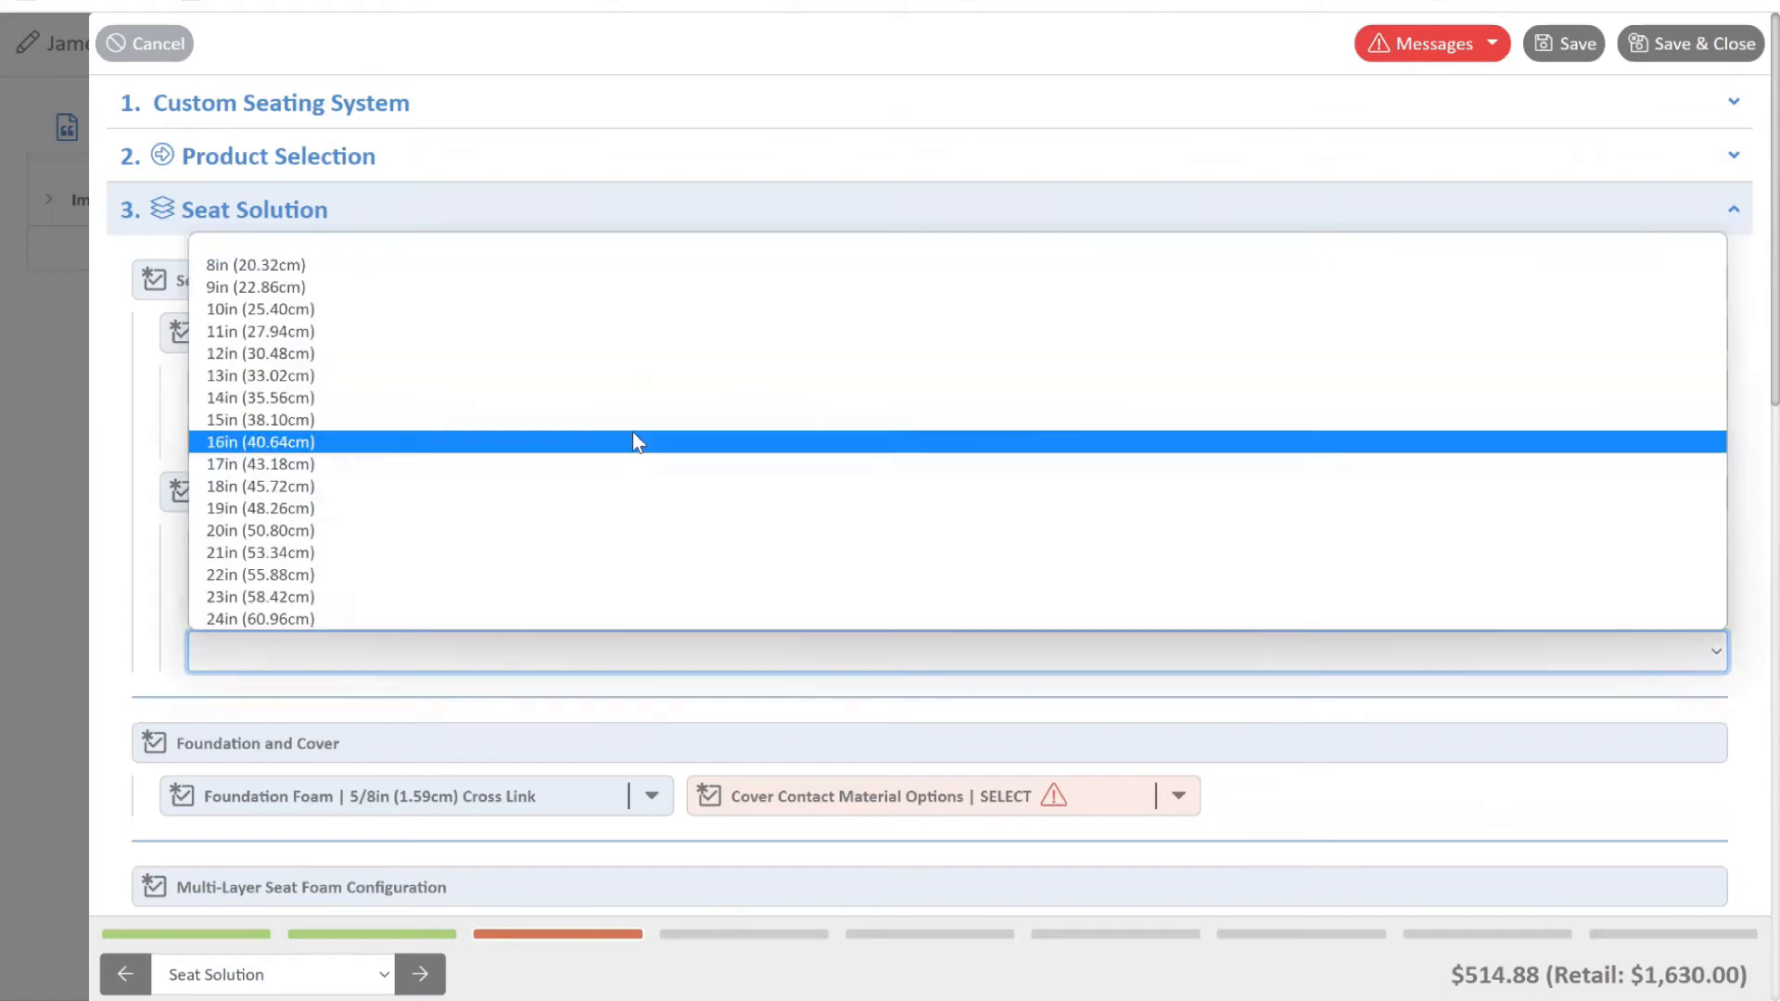
{"action": "left_click", "coordinate": [620, 458]}
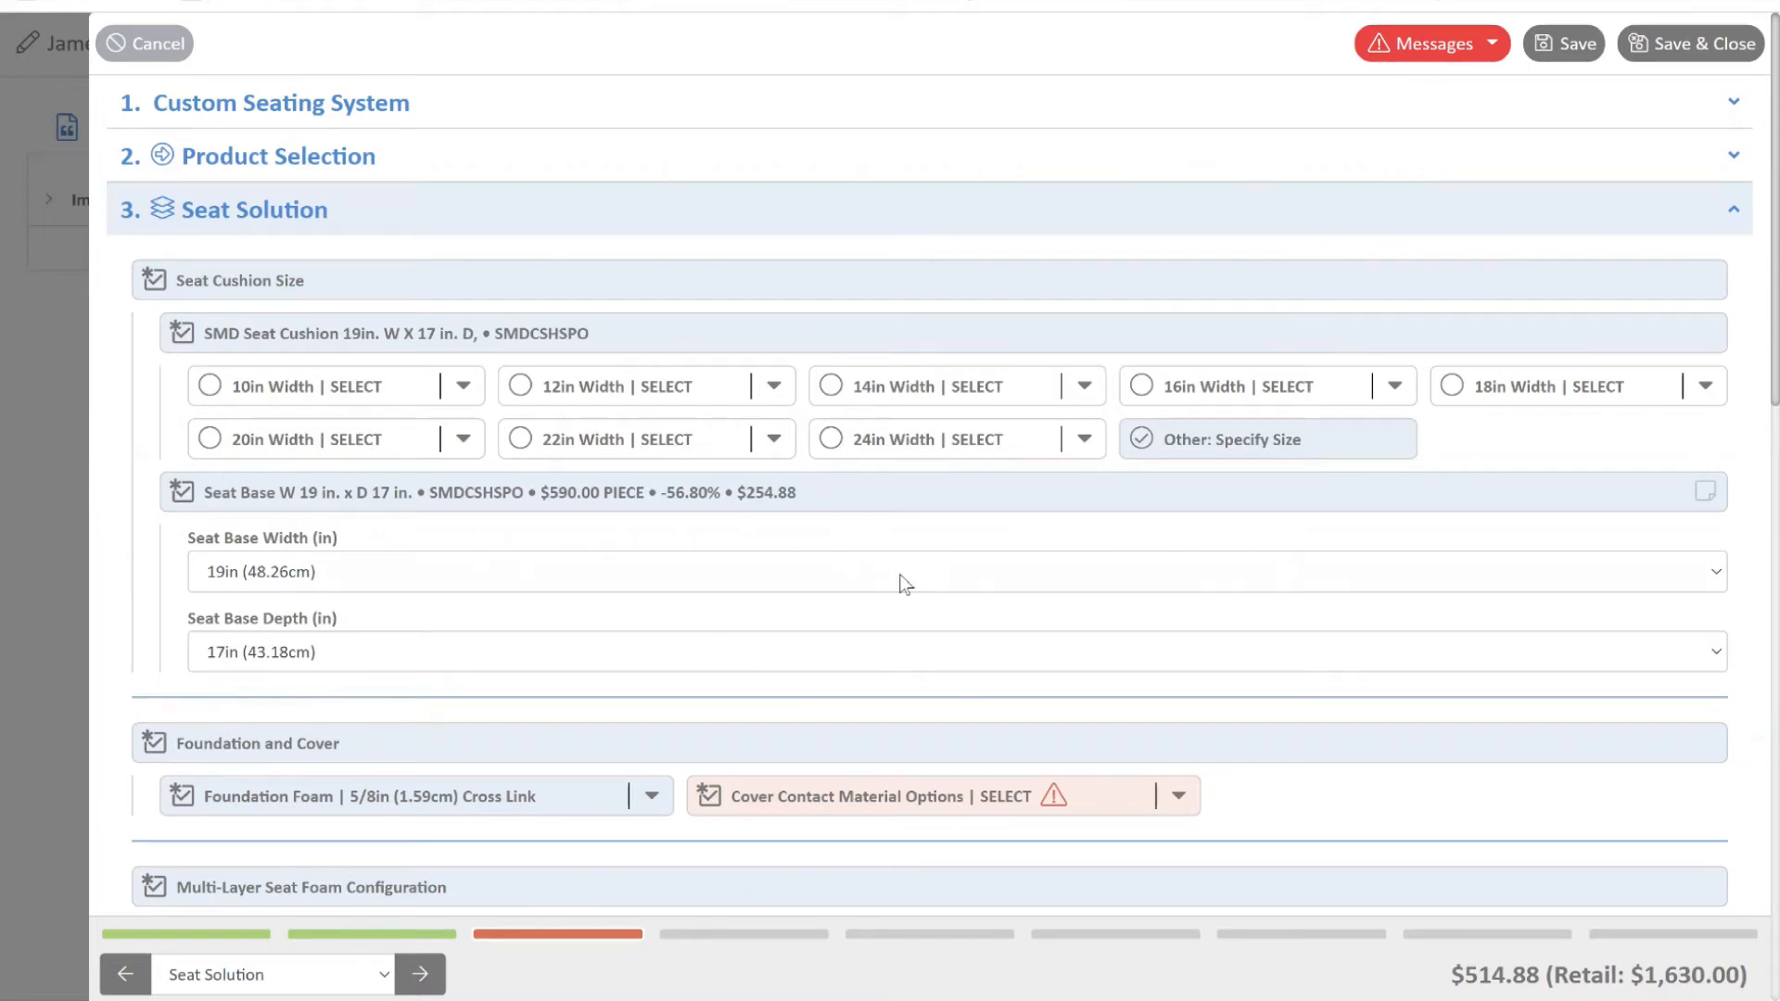
Keep 5/8in (1.59cm) Cross Link as the foundation foam and choose Stealth-Tek as the cover contact material
{"action": "scroll", "coordinate": [905, 584], "scroll_direction": "down", "scroll_amount": 1}
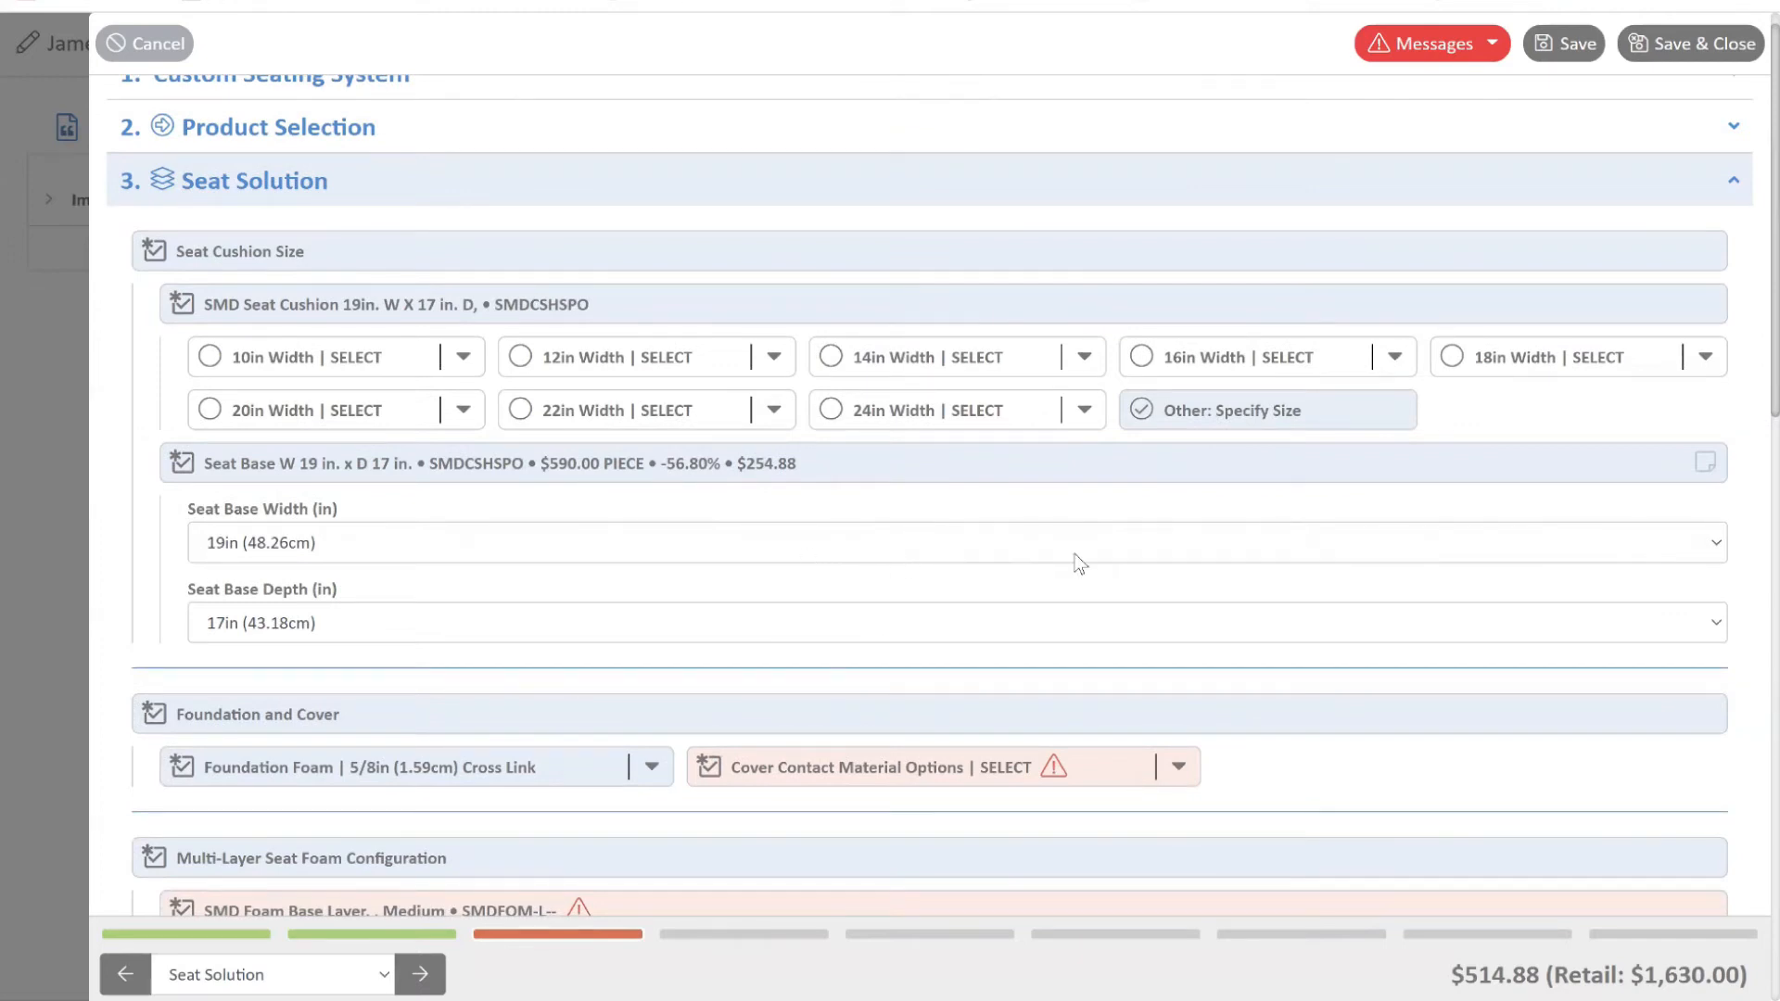
{"action": "scroll", "coordinate": [696, 612], "scroll_direction": "down", "scroll_amount": 3}
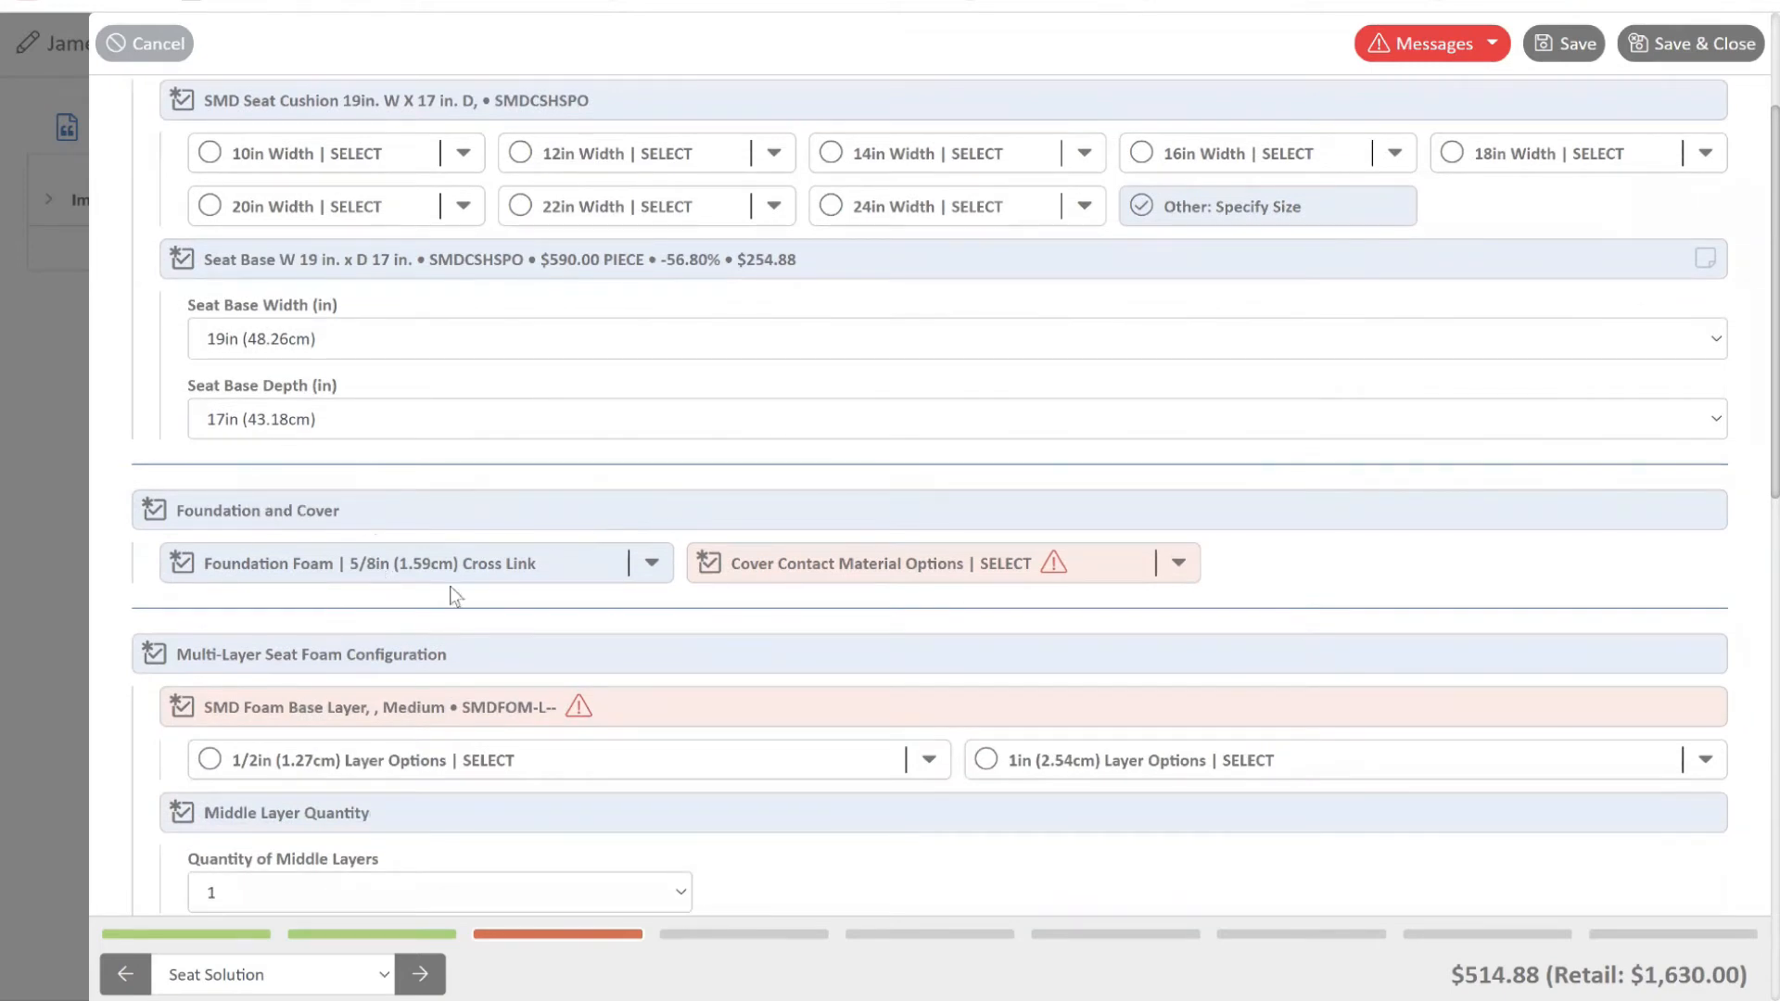
{"action": "left_click", "coordinate": [651, 568]}
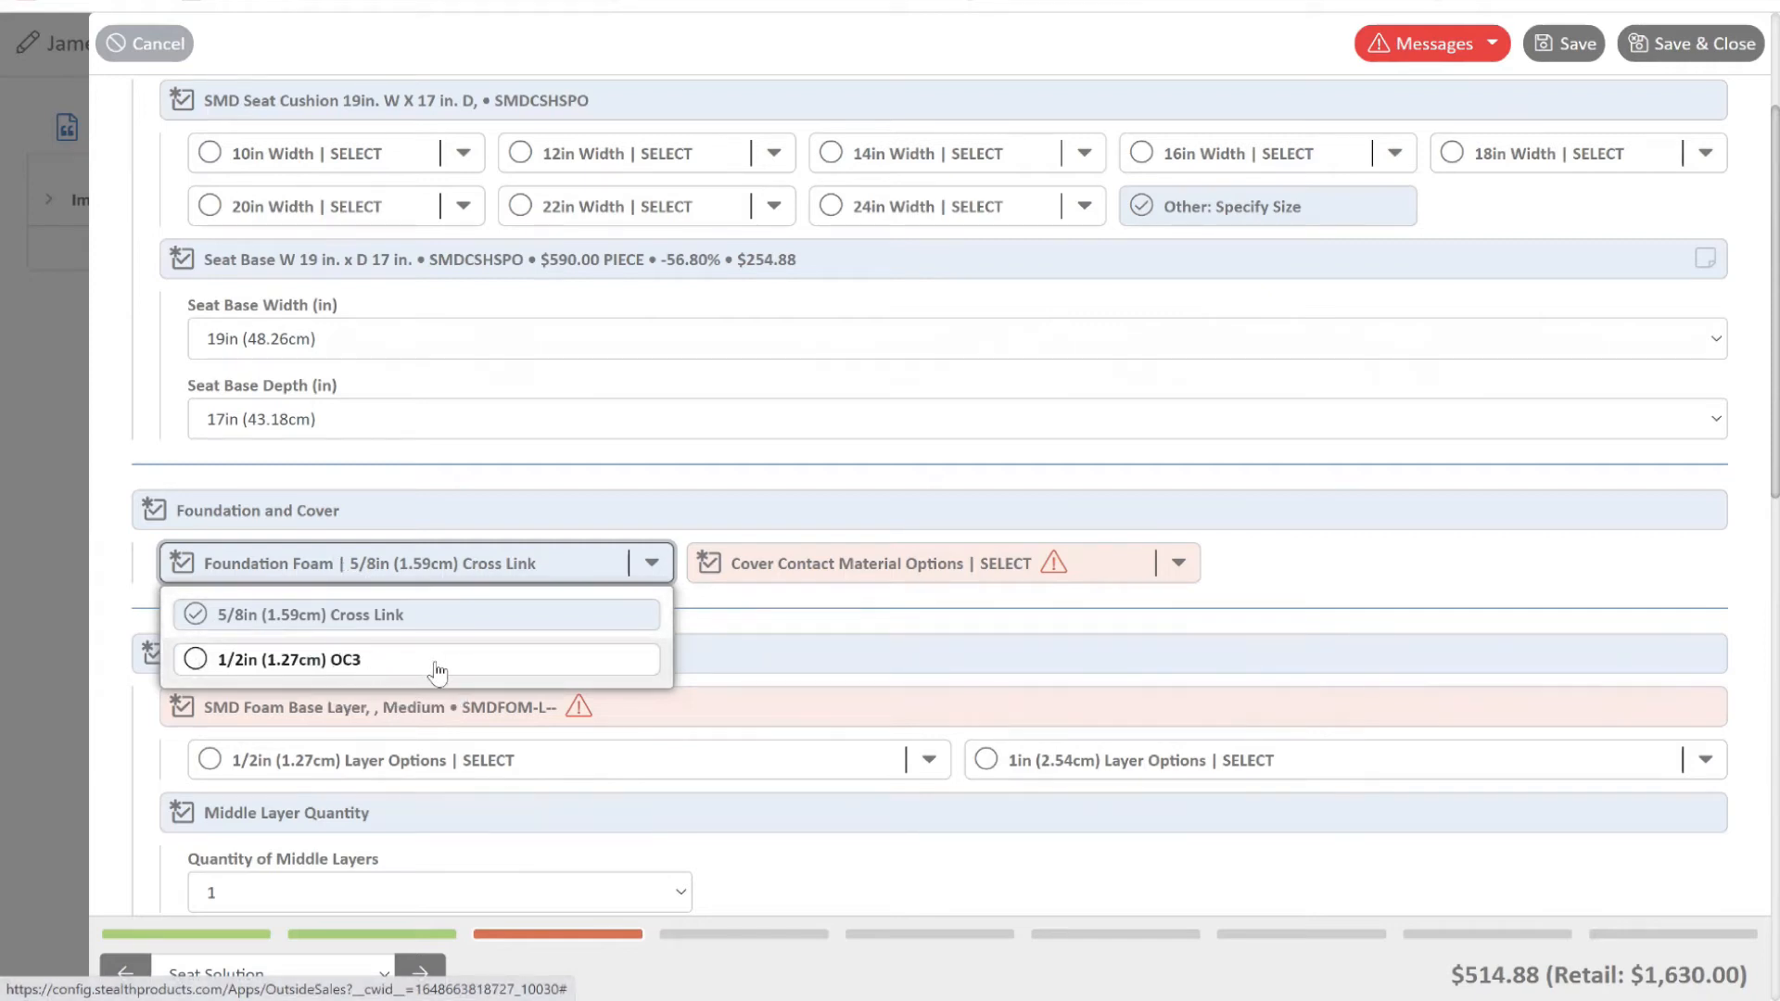
{"action": "left_click", "coordinate": [202, 625]}
{"action": "left_click", "coordinate": [649, 564]}
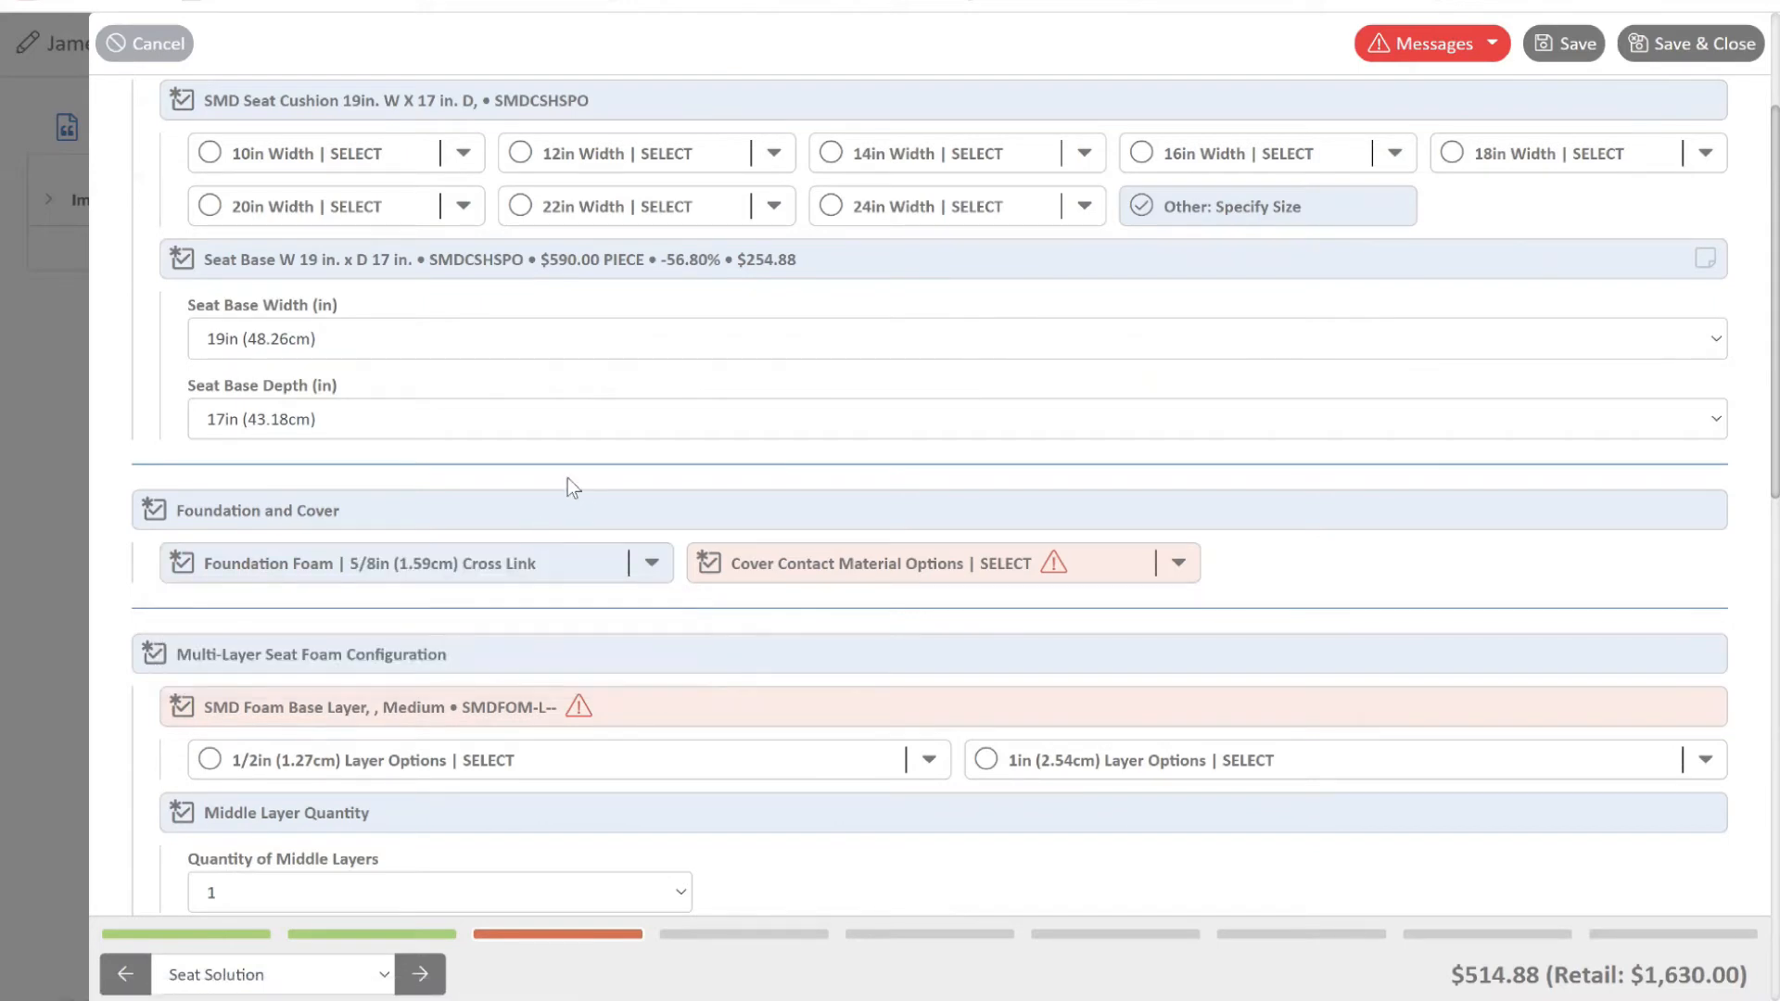
{"action": "left_click", "coordinate": [1179, 568]}
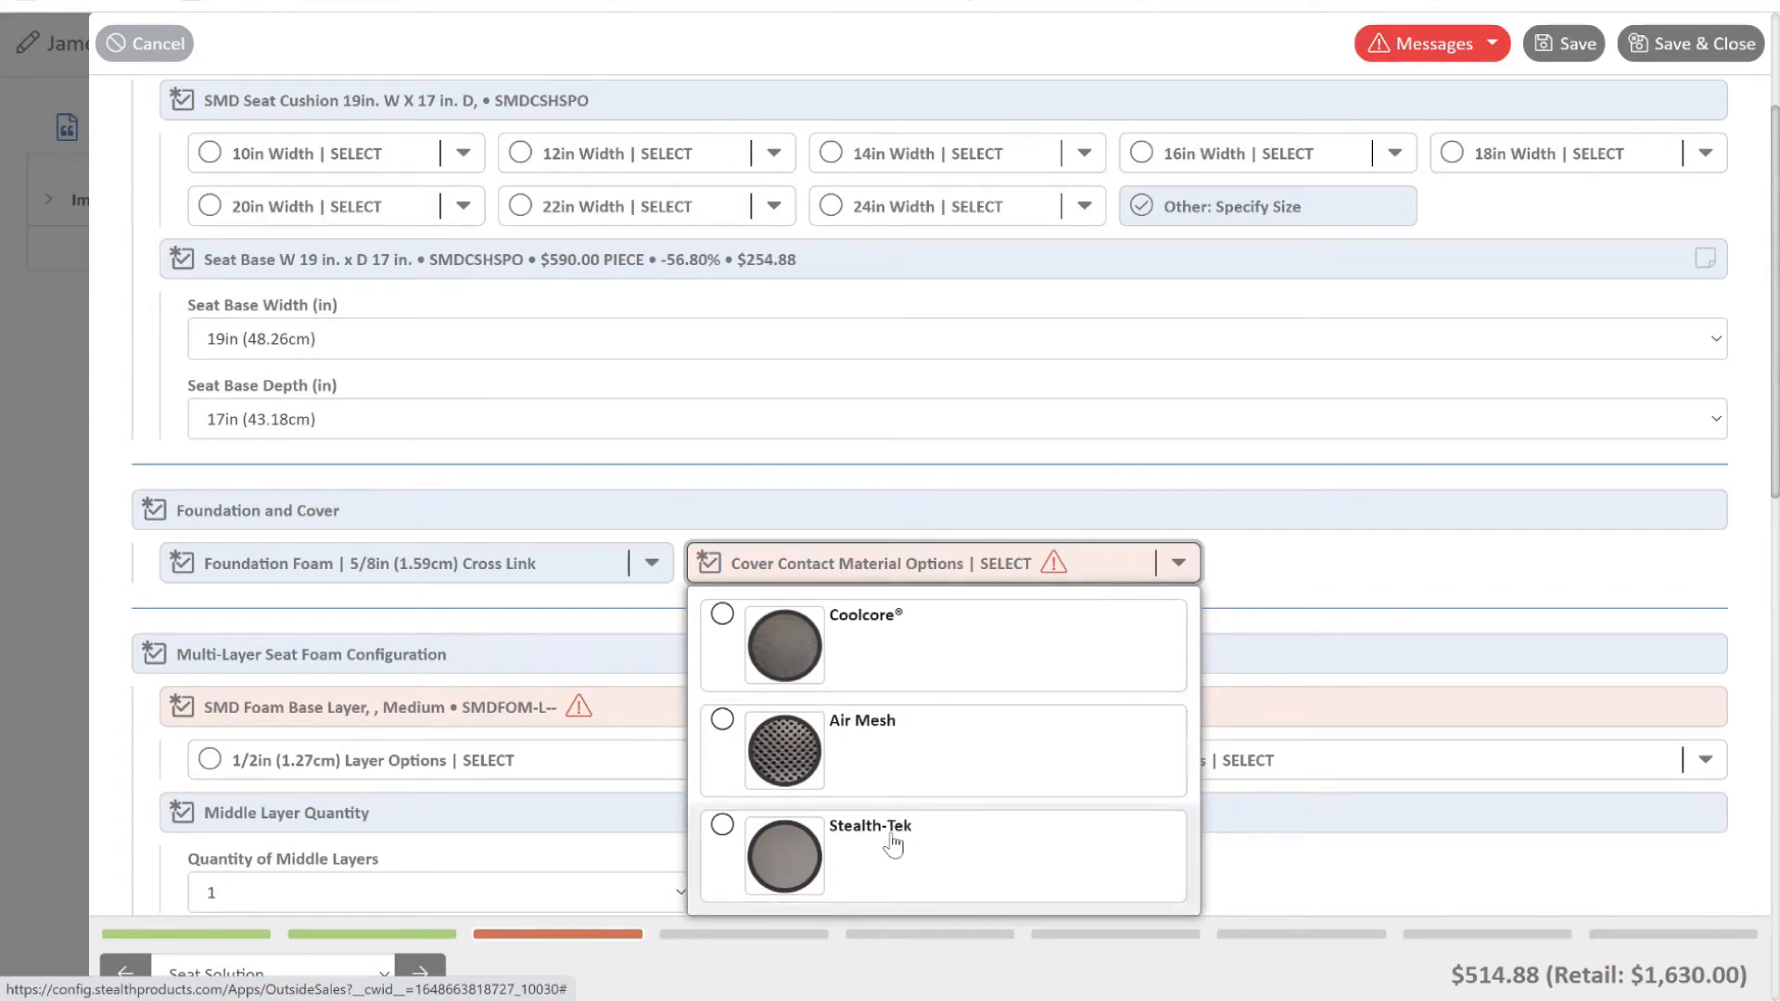
{"action": "left_click", "coordinate": [723, 826]}
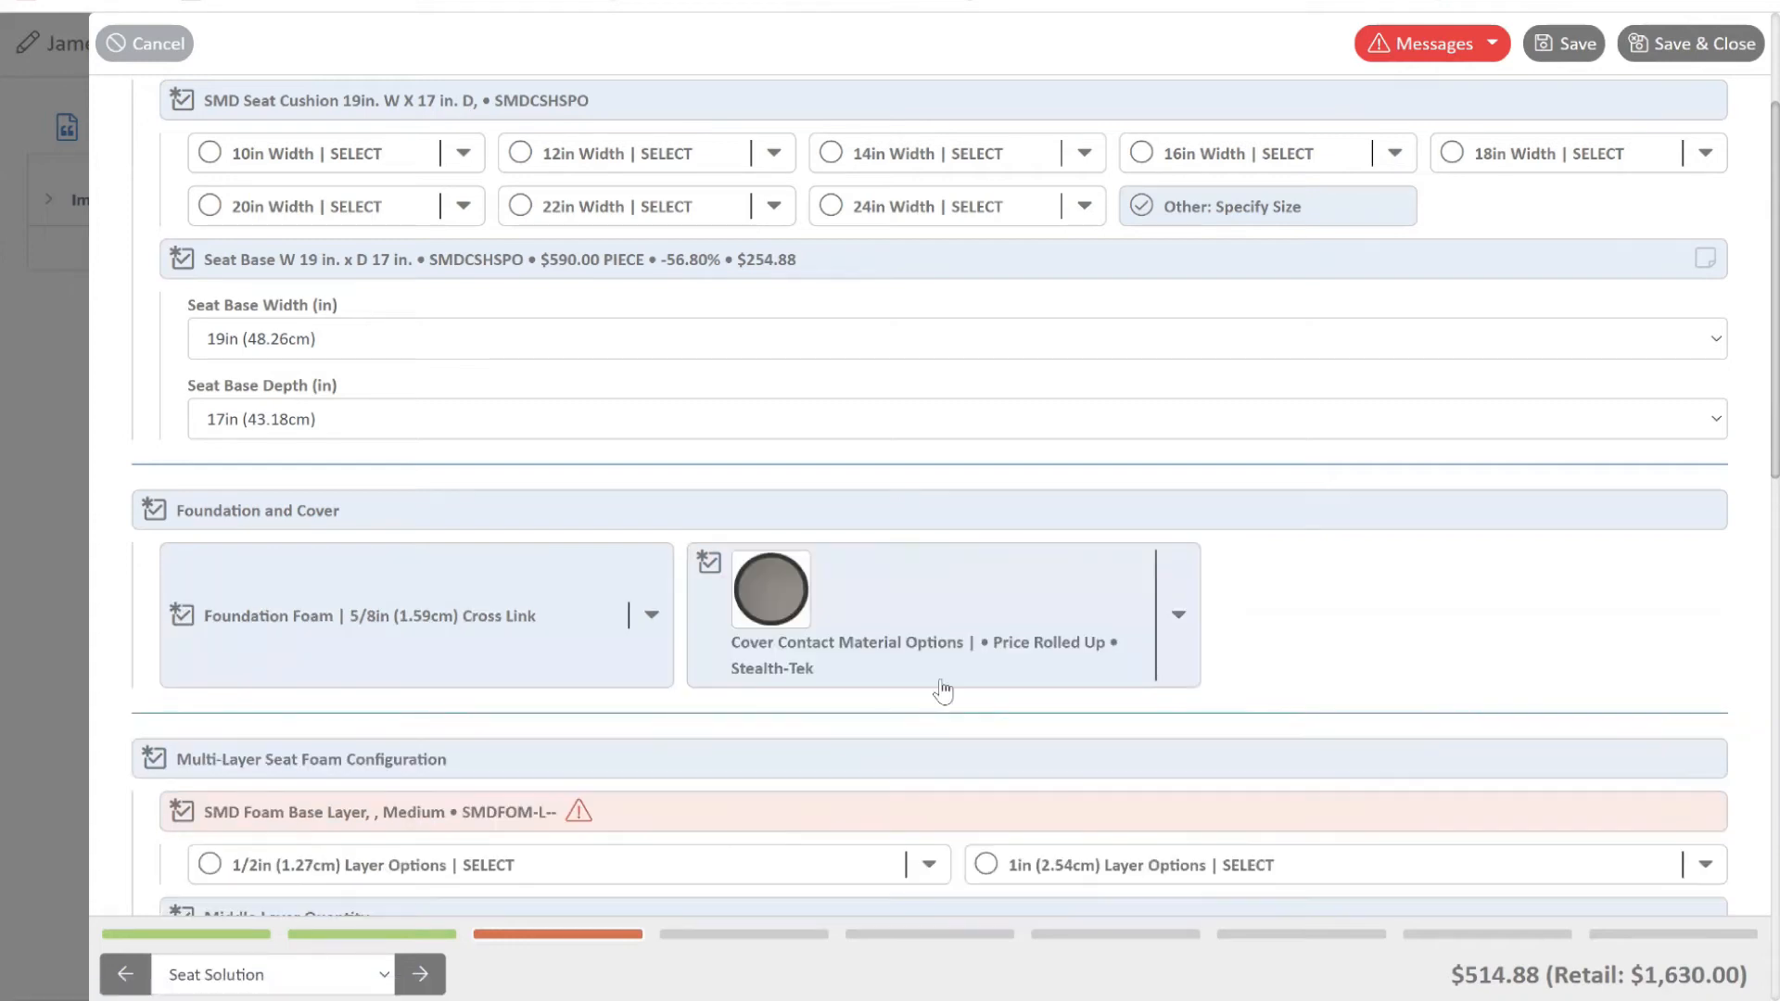
Check the 1/2in choices for the seat foam base layer, and set that layer to 1in FRG Soft
{"action": "scroll", "coordinate": [1532, 554], "scroll_direction": "down", "scroll_amount": 3}
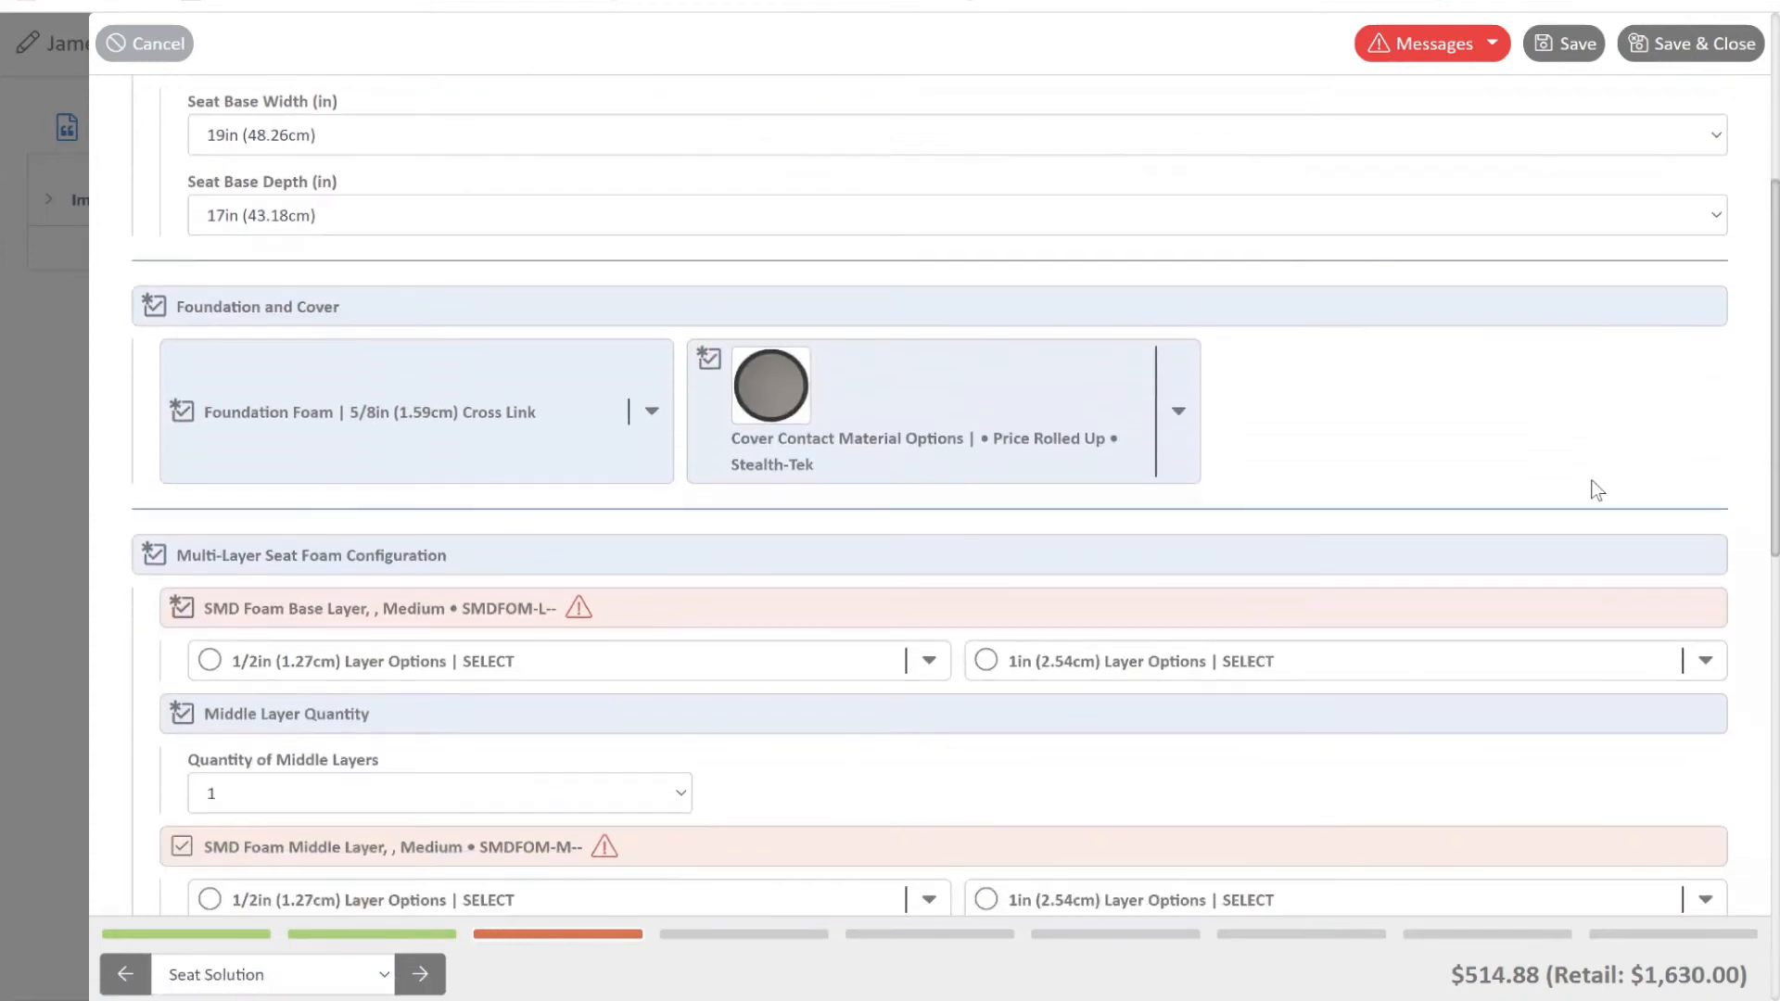
{"action": "scroll", "coordinate": [1576, 477], "scroll_direction": "down", "scroll_amount": 1}
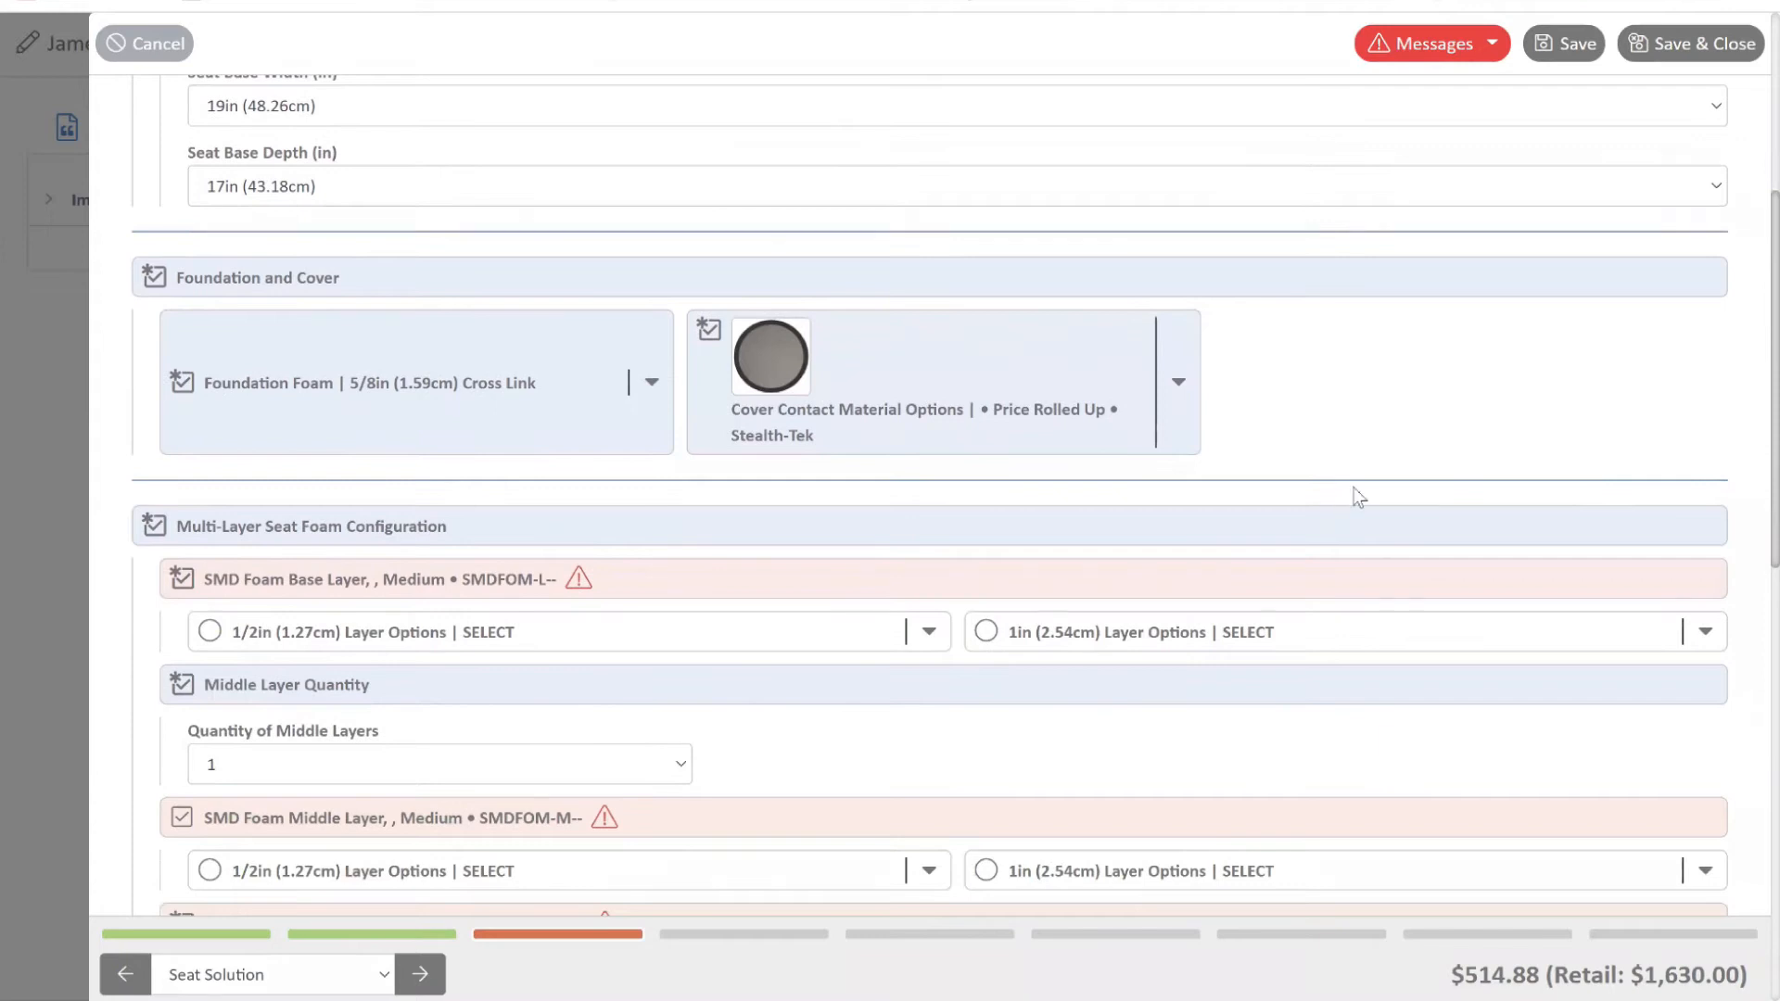
{"action": "scroll", "coordinate": [704, 638], "scroll_direction": "down", "scroll_amount": 1}
{"action": "scroll", "coordinate": [810, 628], "scroll_direction": "down", "scroll_amount": 2}
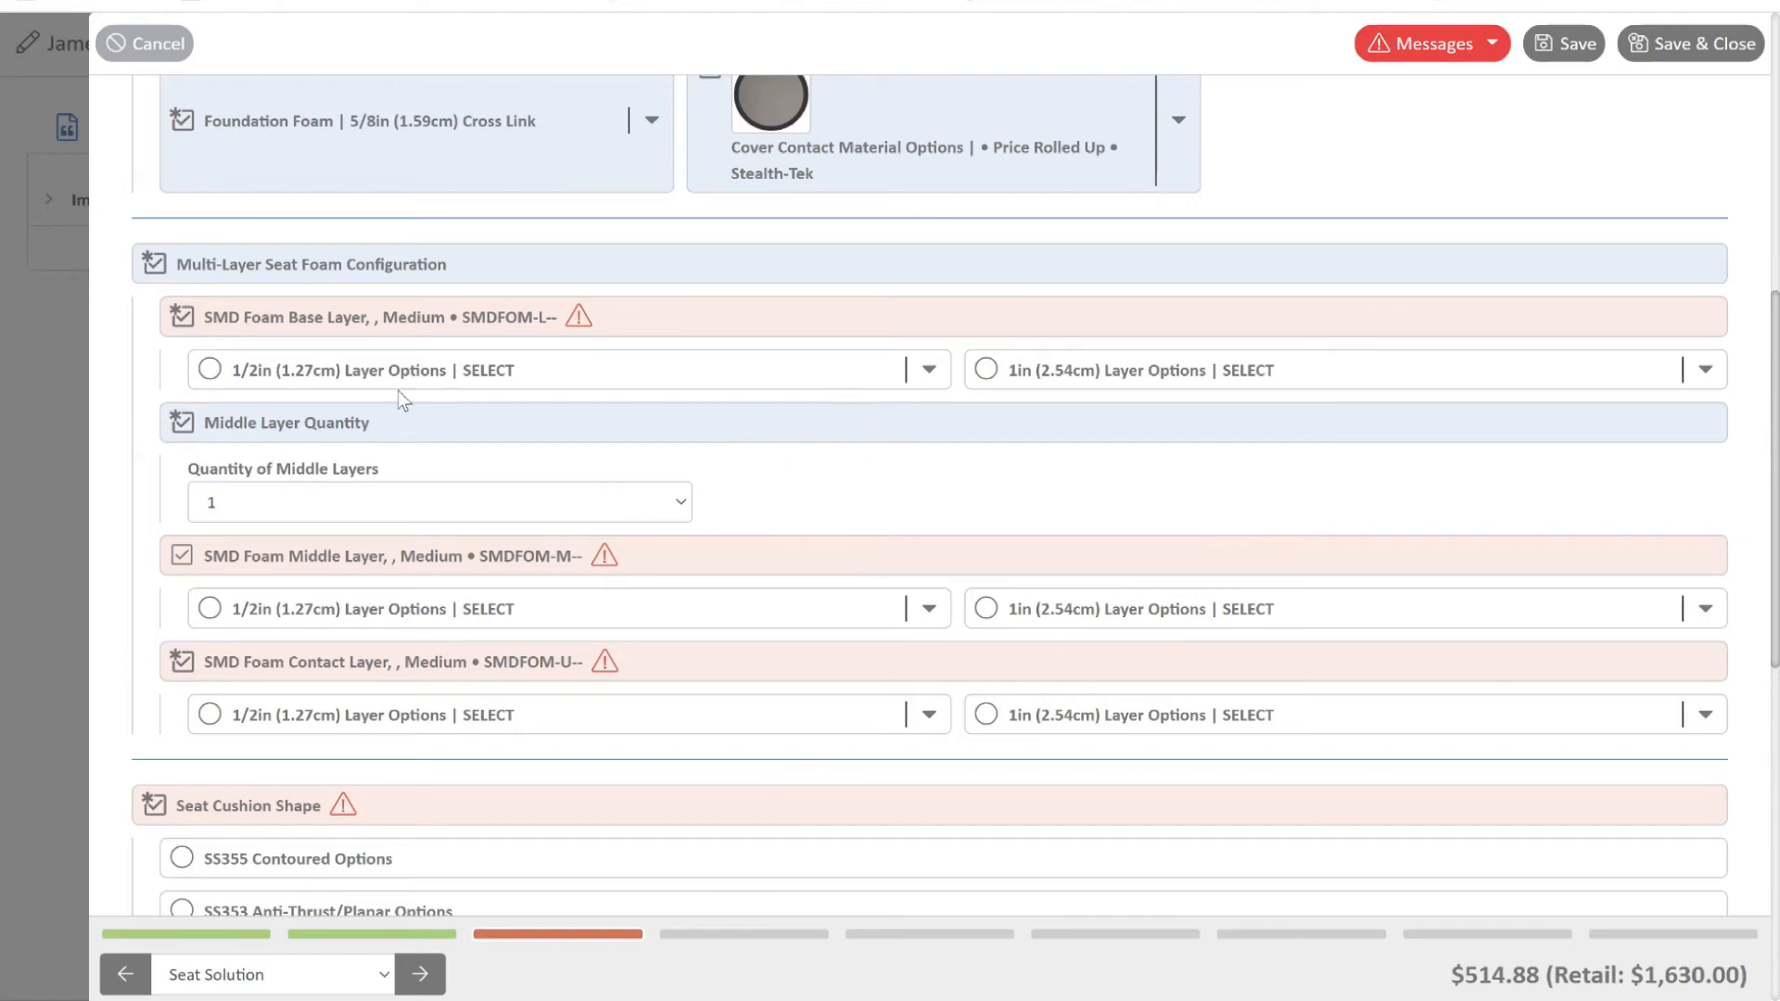
{"action": "left_click", "coordinate": [930, 372]}
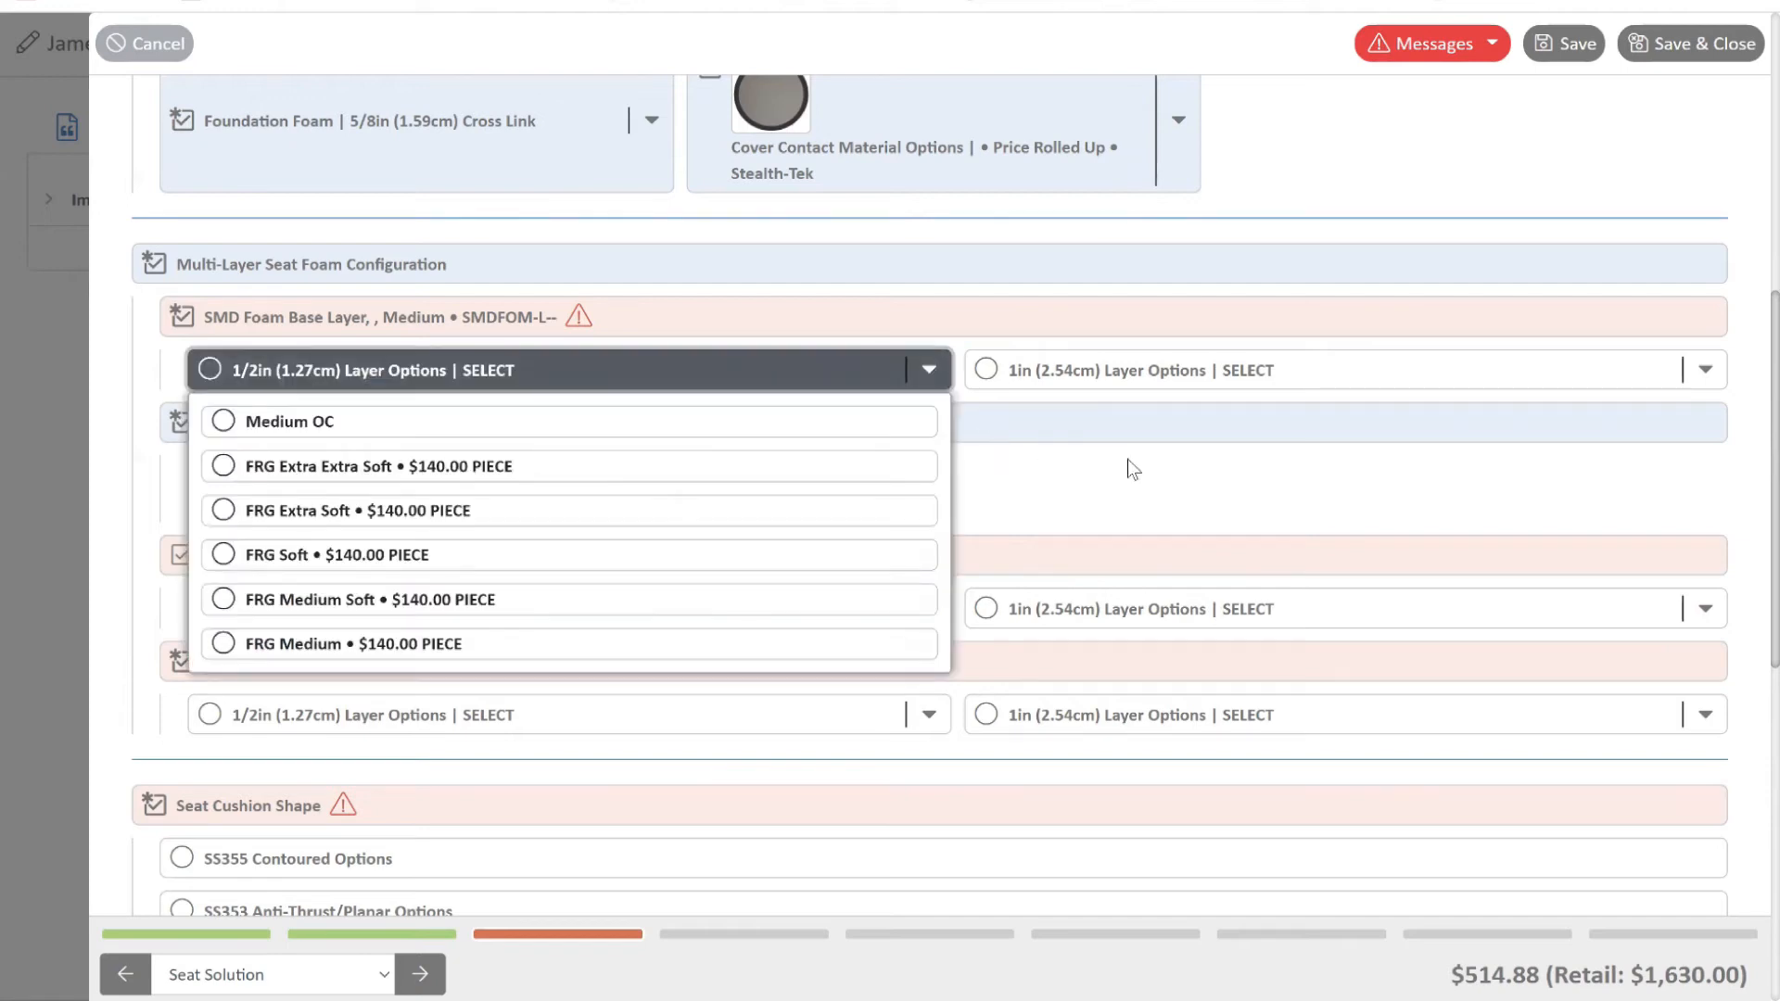
{"action": "left_click", "coordinate": [1128, 459]}
{"action": "left_click", "coordinate": [1709, 372]}
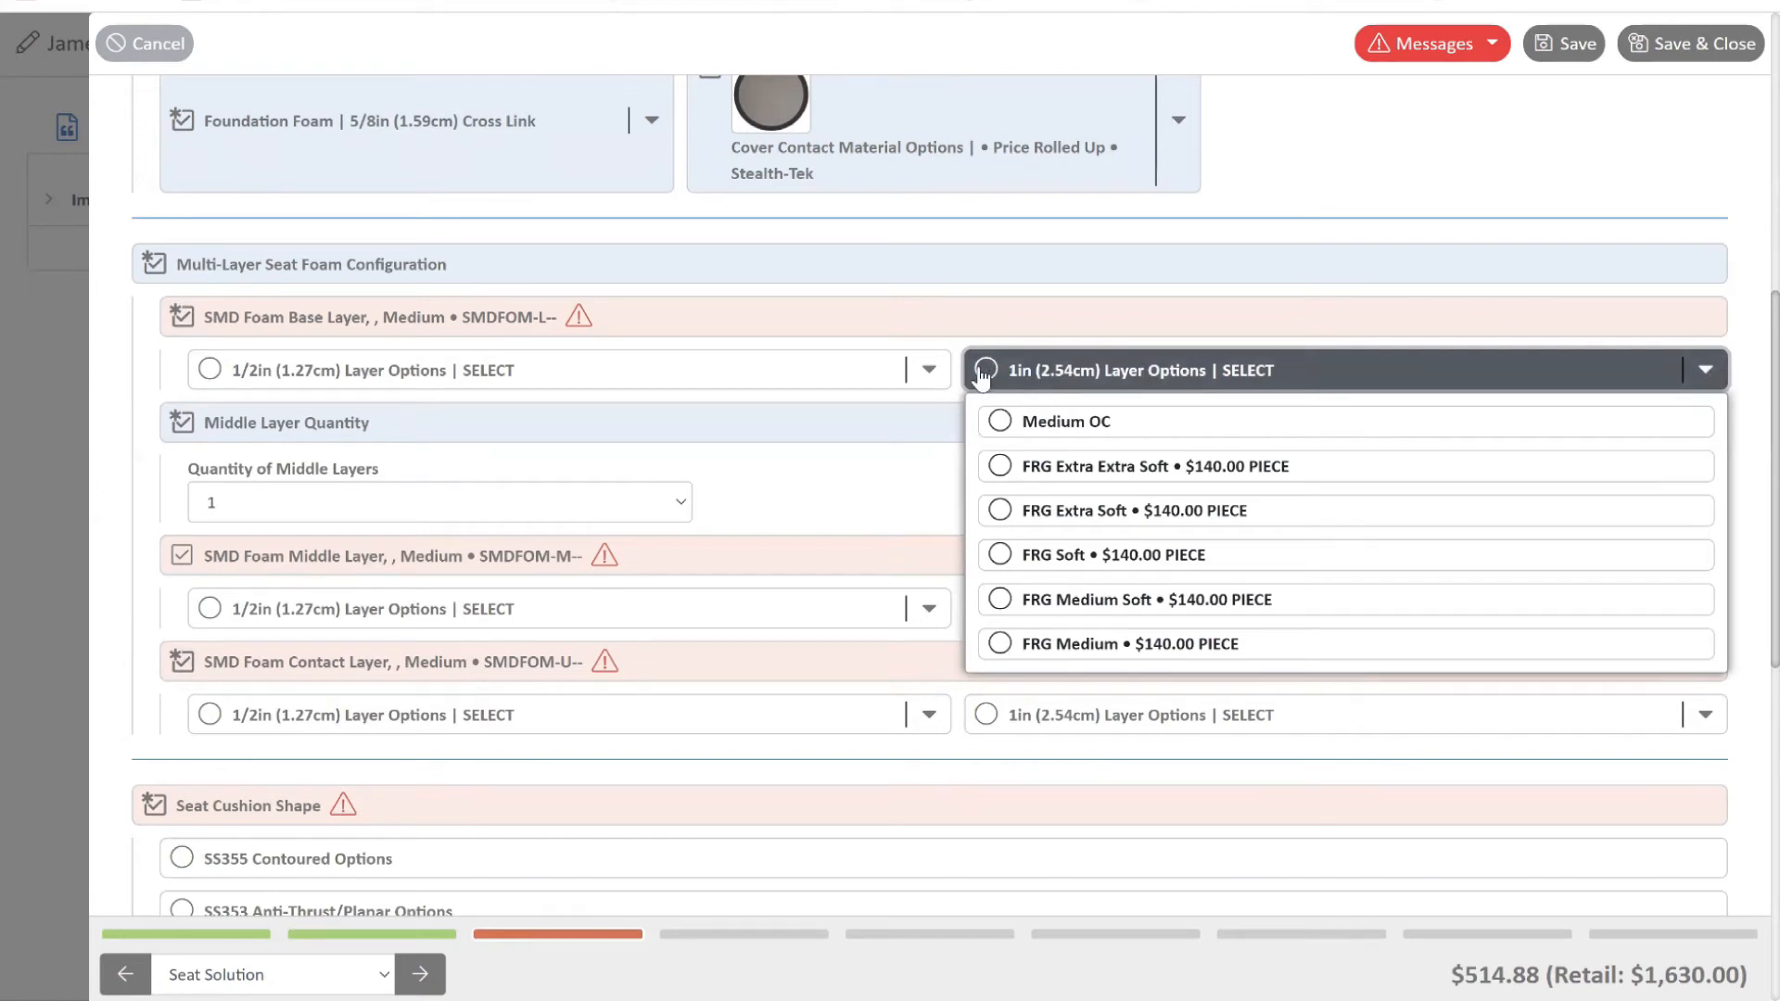
{"action": "left_click", "coordinate": [1003, 559]}
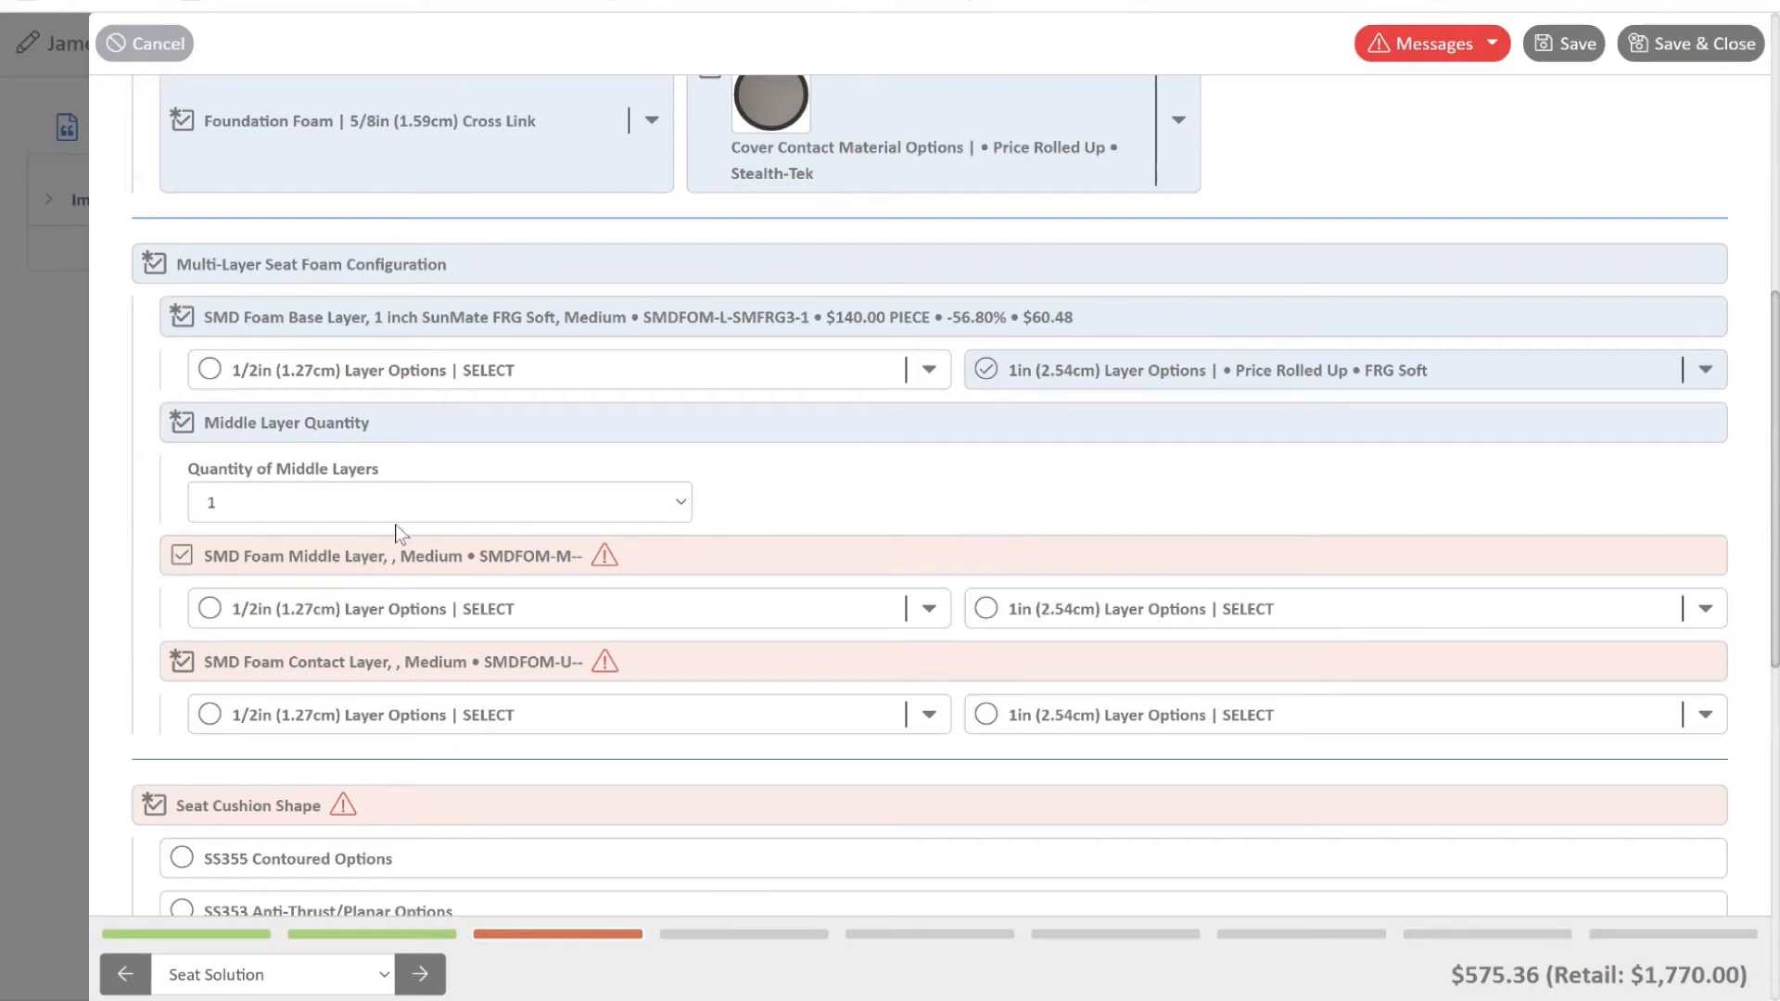
Set the quantity of middle foam layers to 0 and make the contact layer 1in FRG Extra Extra Soft
{"action": "left_click", "coordinate": [678, 505]}
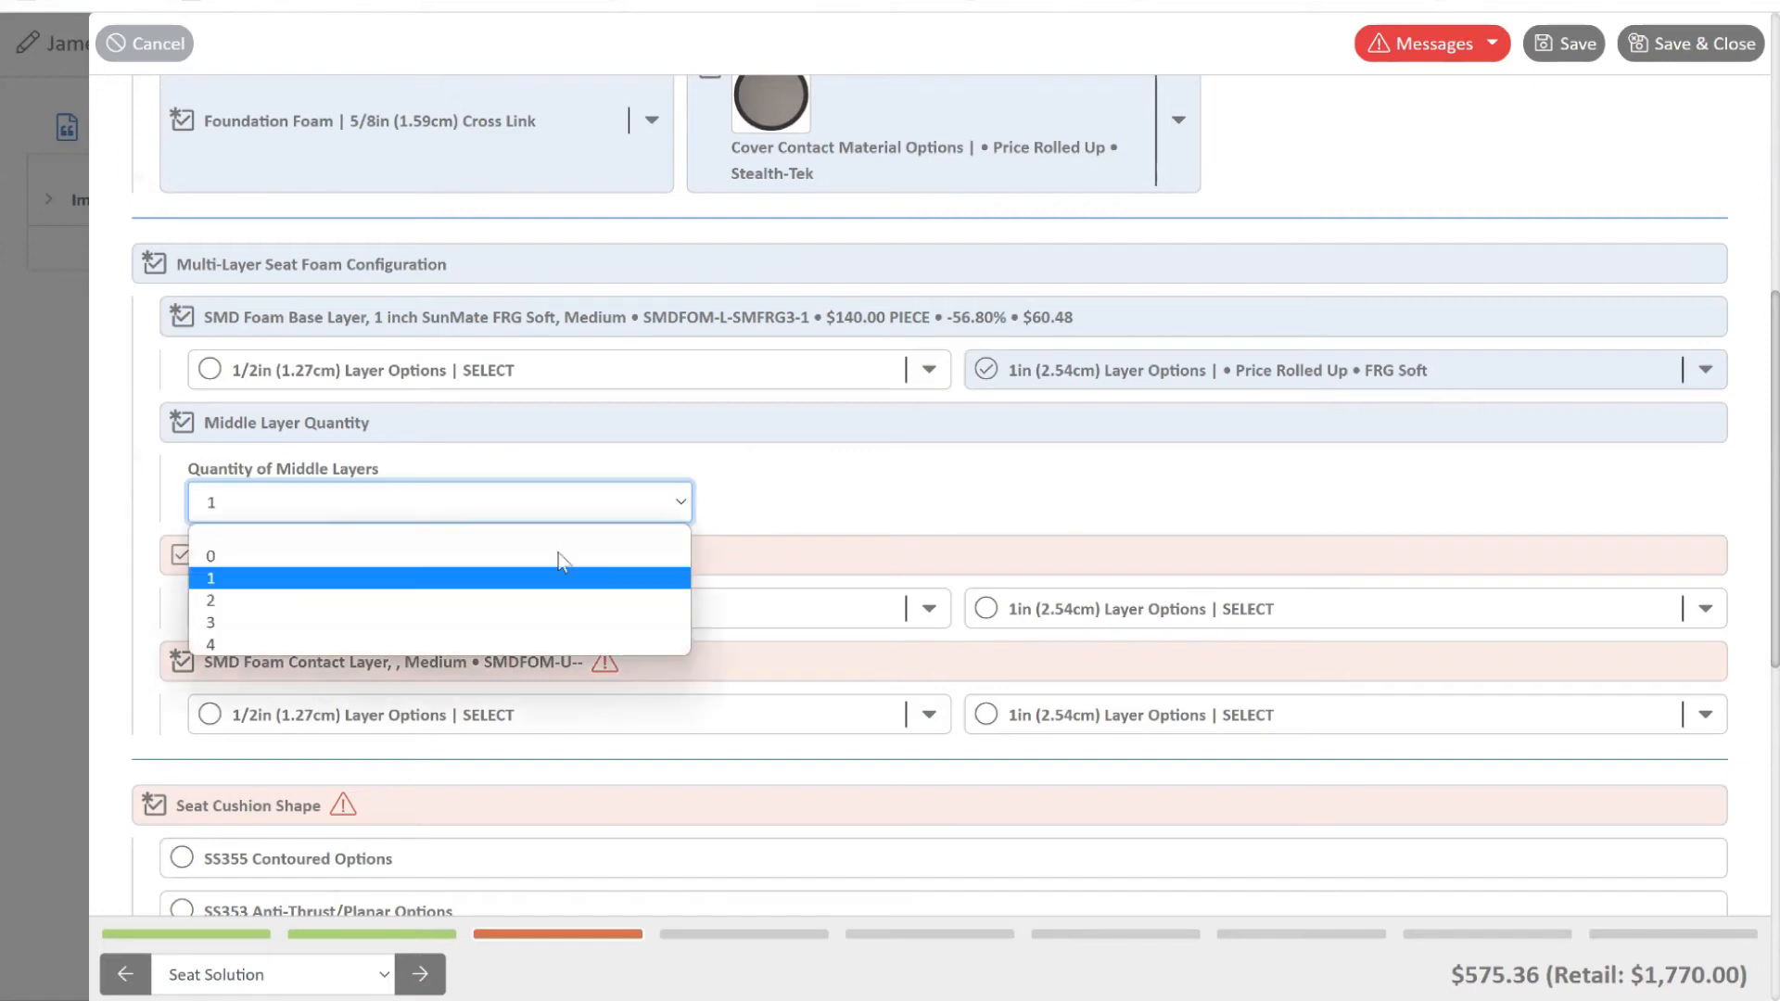
{"action": "left_click", "coordinate": [503, 557]}
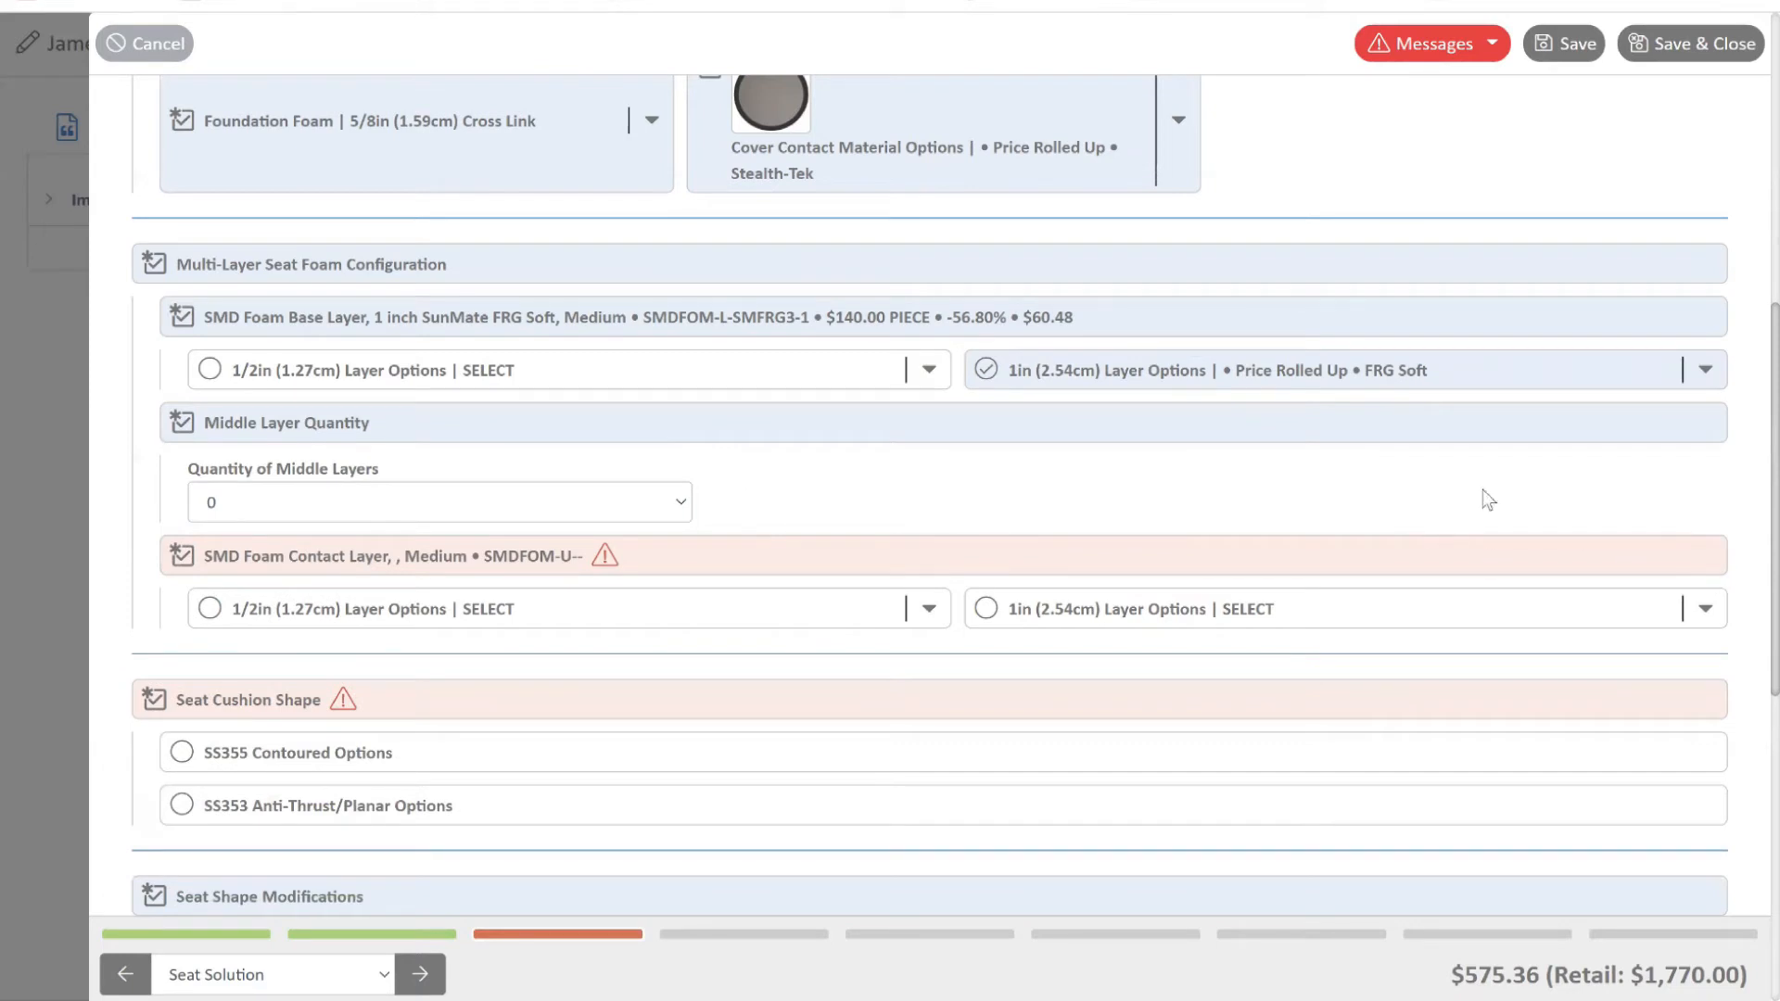
{"action": "left_click", "coordinate": [1706, 608]}
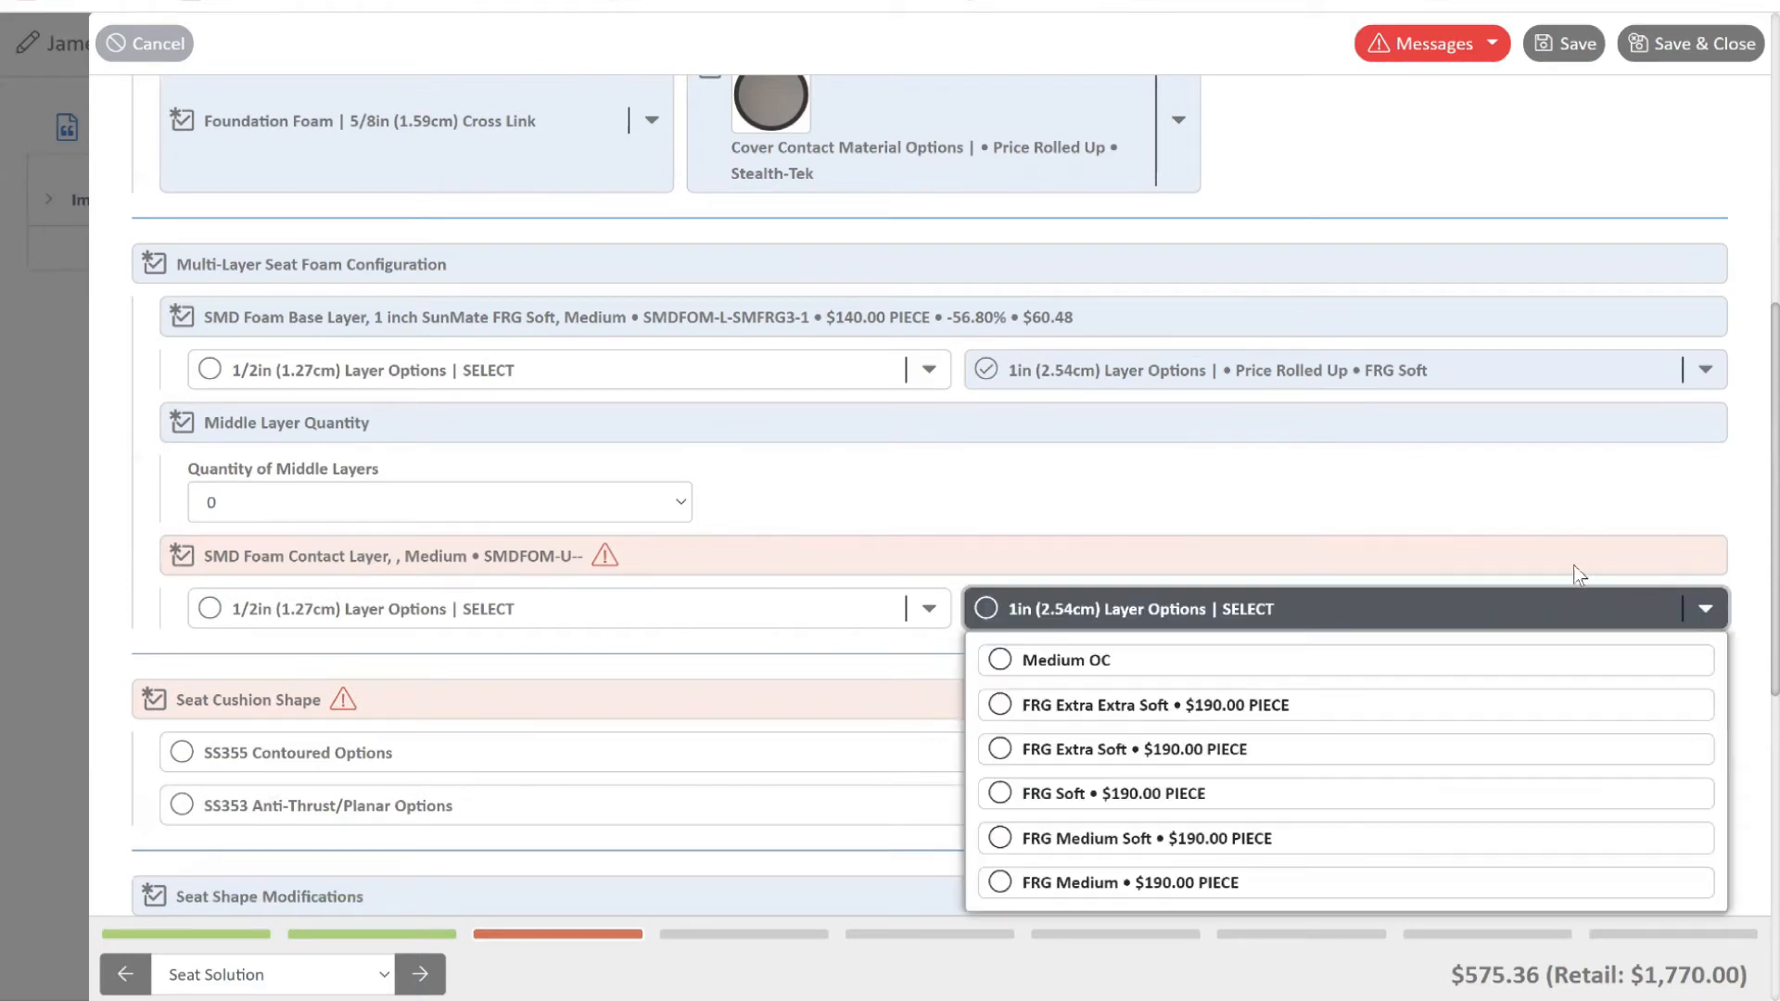
{"action": "left_click", "coordinate": [1001, 712]}
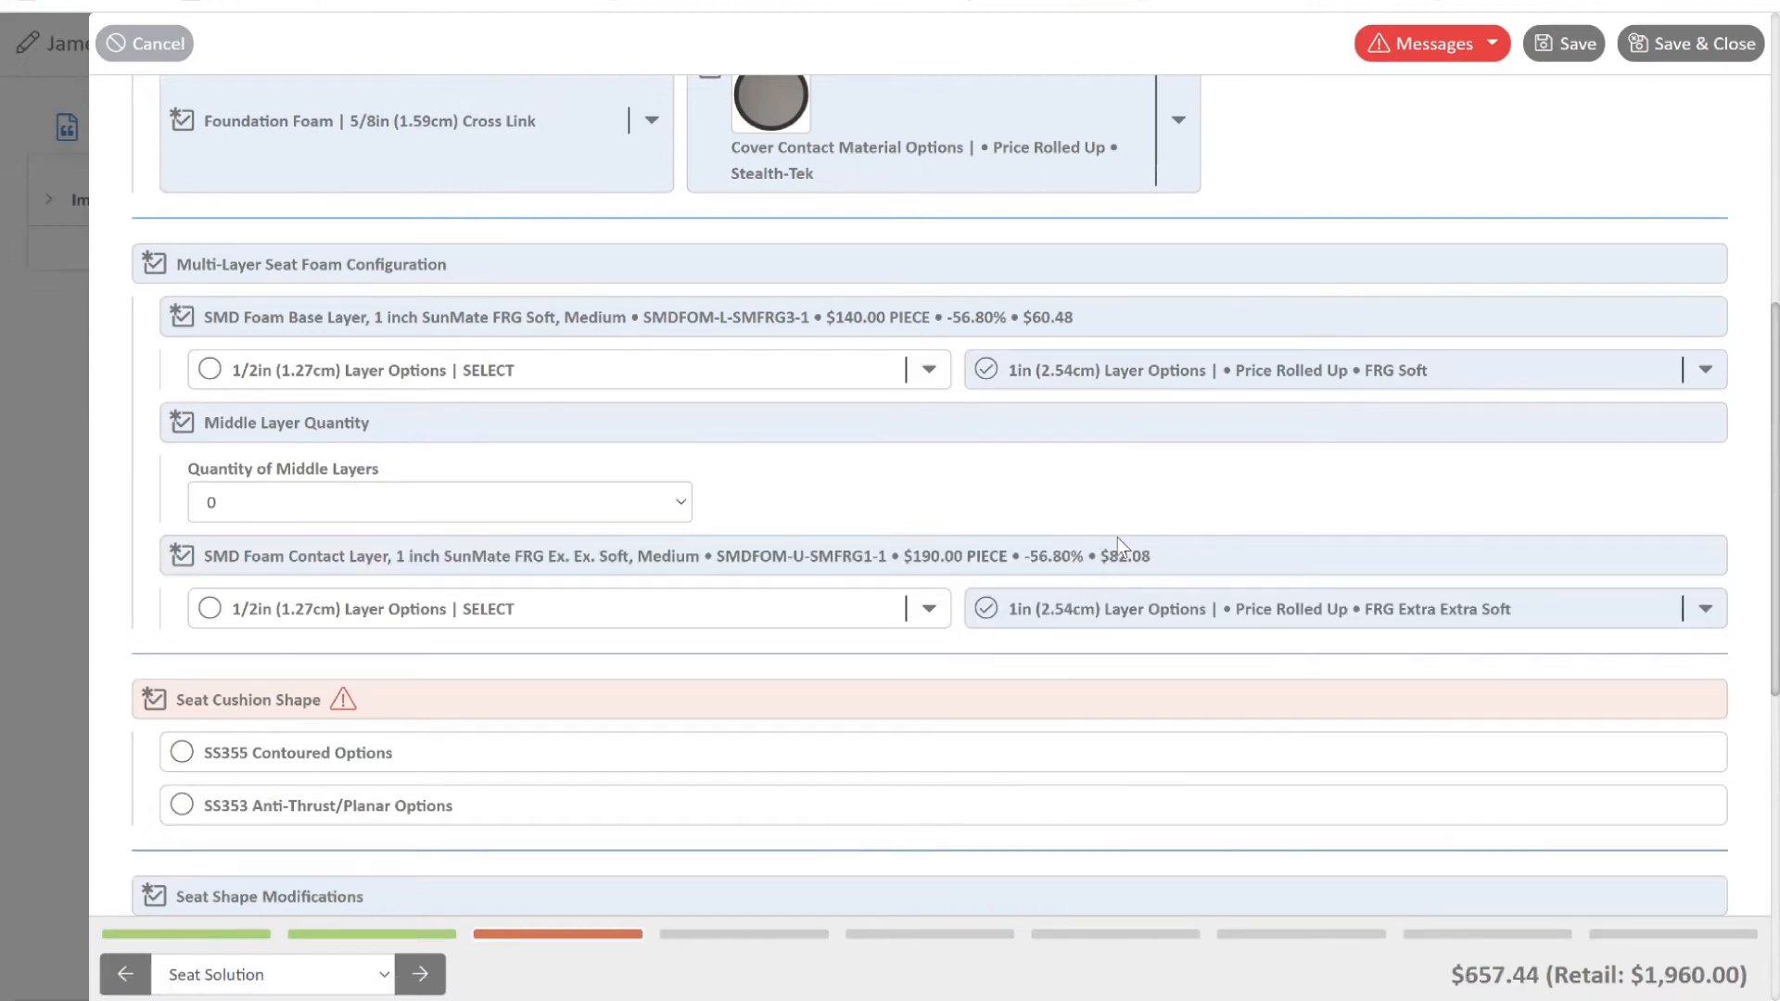
Examine the seat cushion shapes offered under SS355 Contoured Options, and deselect that option again
{"action": "scroll", "coordinate": [997, 519], "scroll_direction": "up", "scroll_amount": 2}
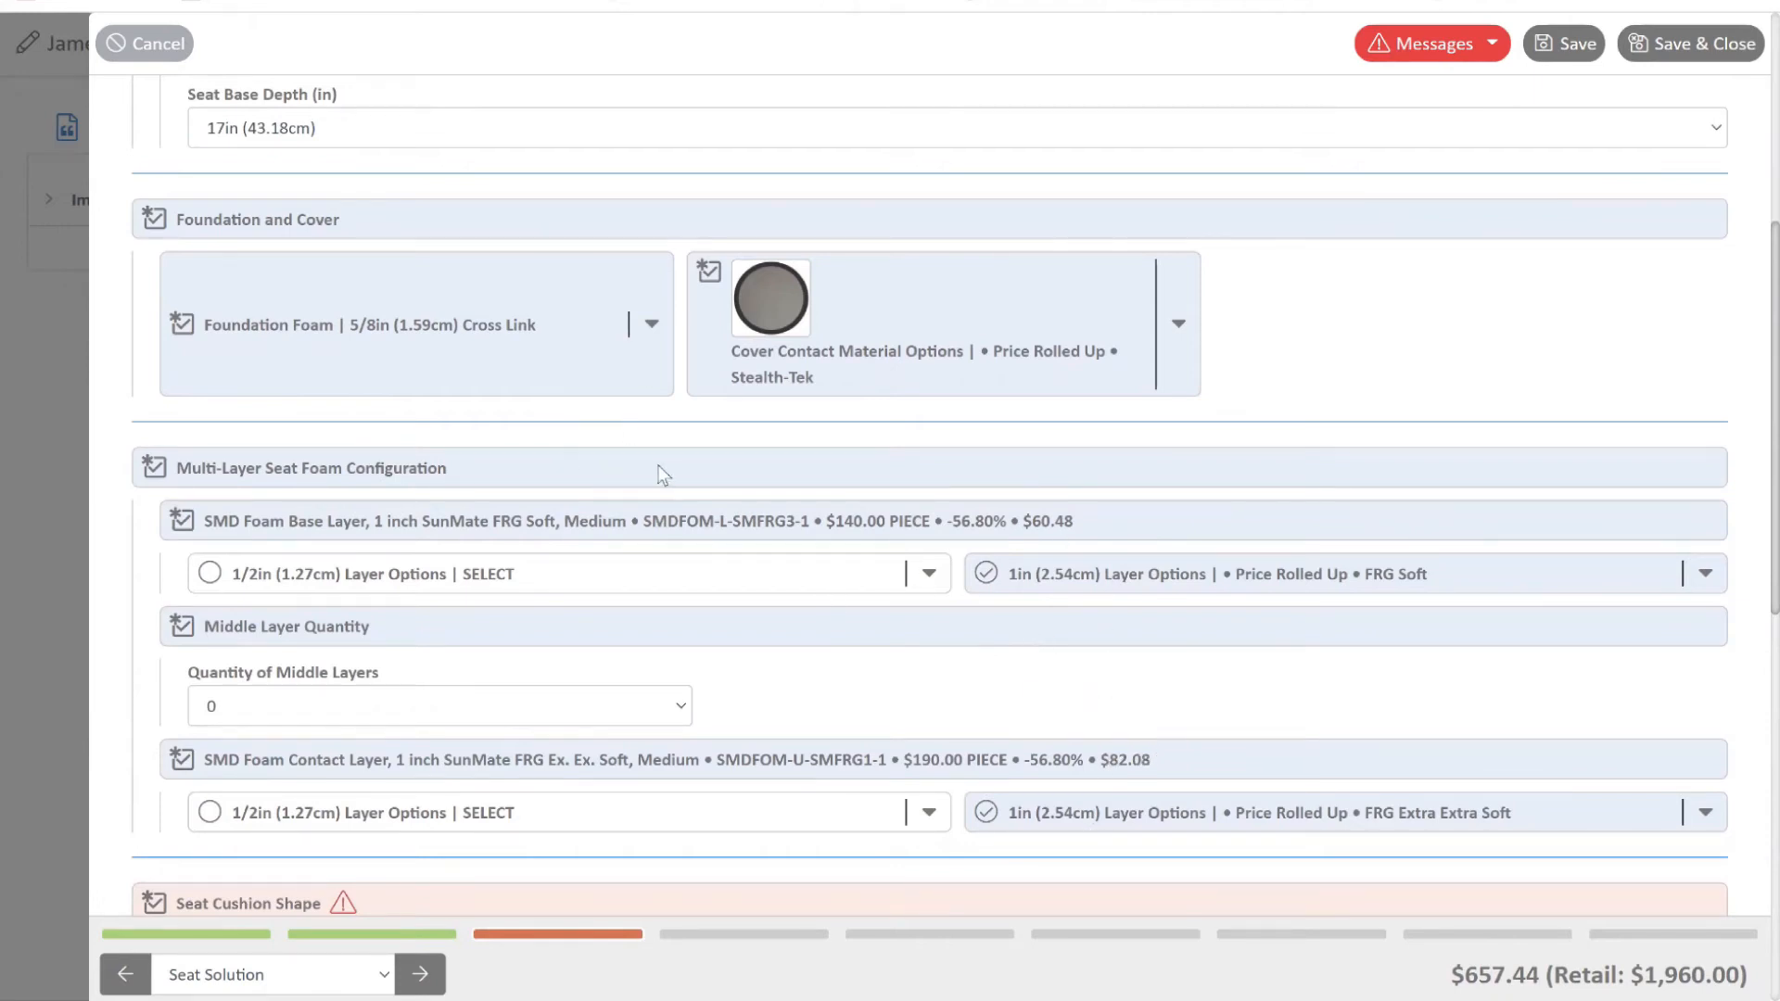
{"action": "scroll", "coordinate": [684, 487], "scroll_direction": "down", "scroll_amount": 2}
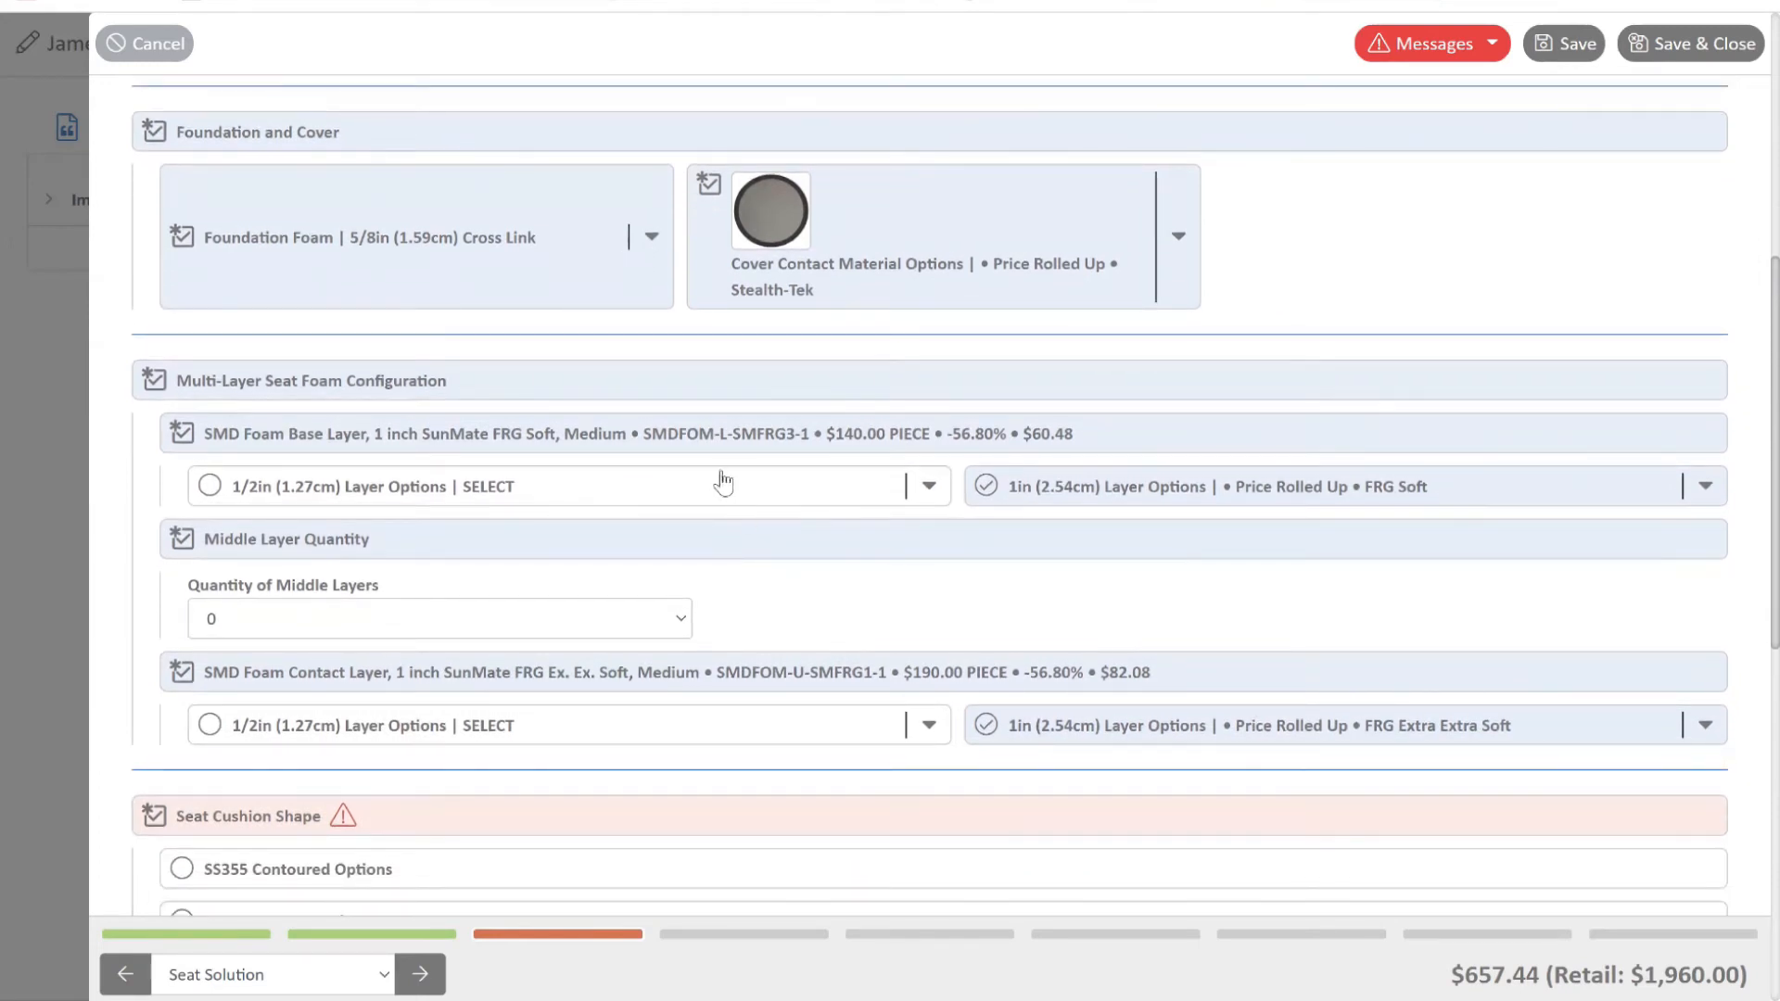
{"action": "scroll", "coordinate": [727, 480], "scroll_direction": "down", "scroll_amount": 2}
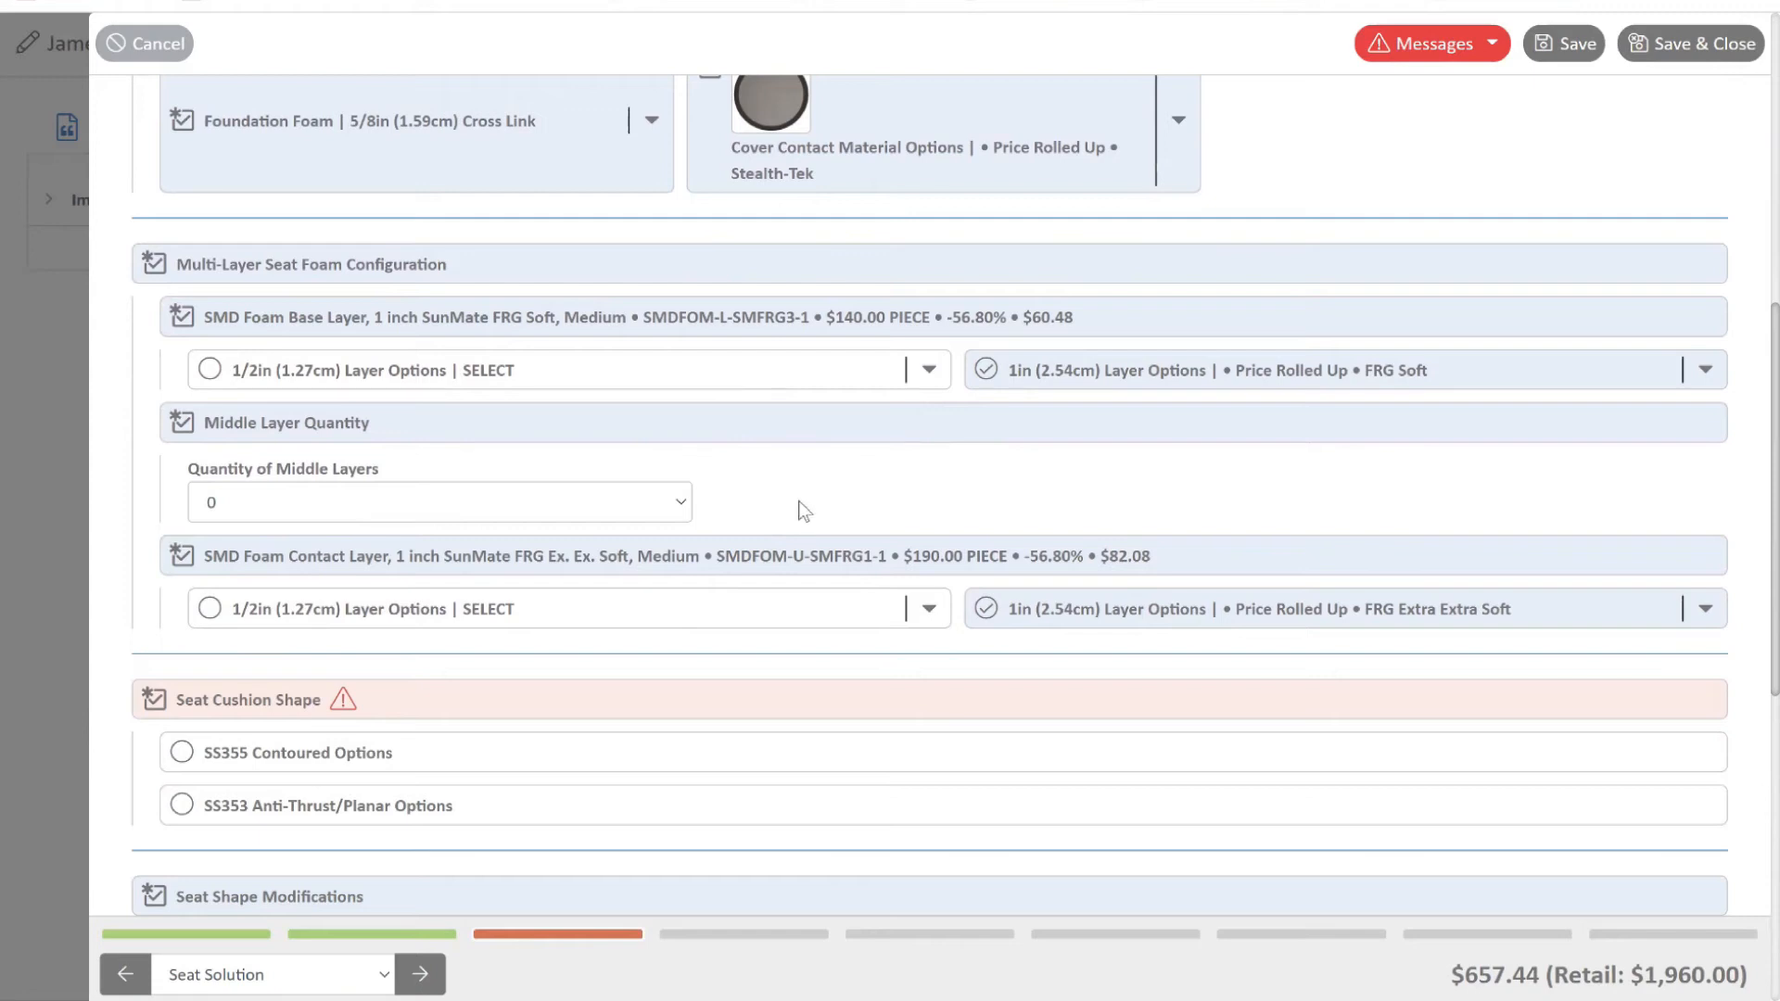
{"action": "scroll", "coordinate": [1020, 473], "scroll_direction": "down", "scroll_amount": 3}
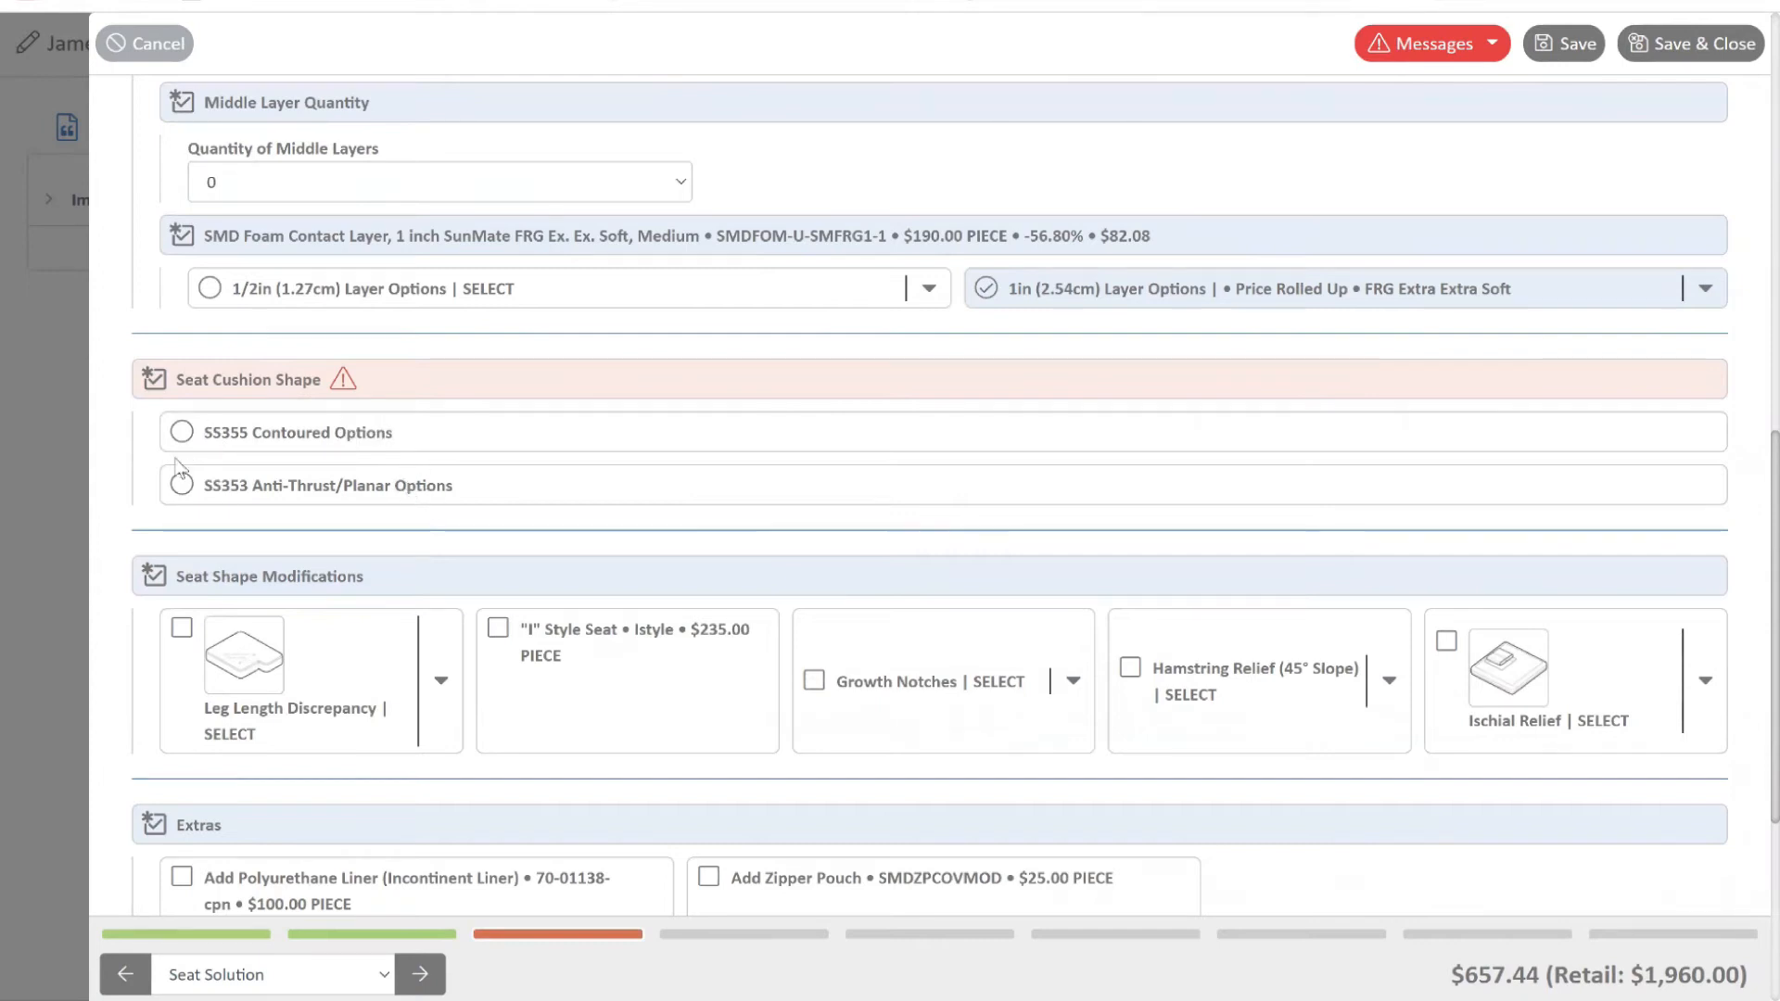
{"action": "scroll", "coordinate": [588, 451], "scroll_direction": "down", "scroll_amount": 1}
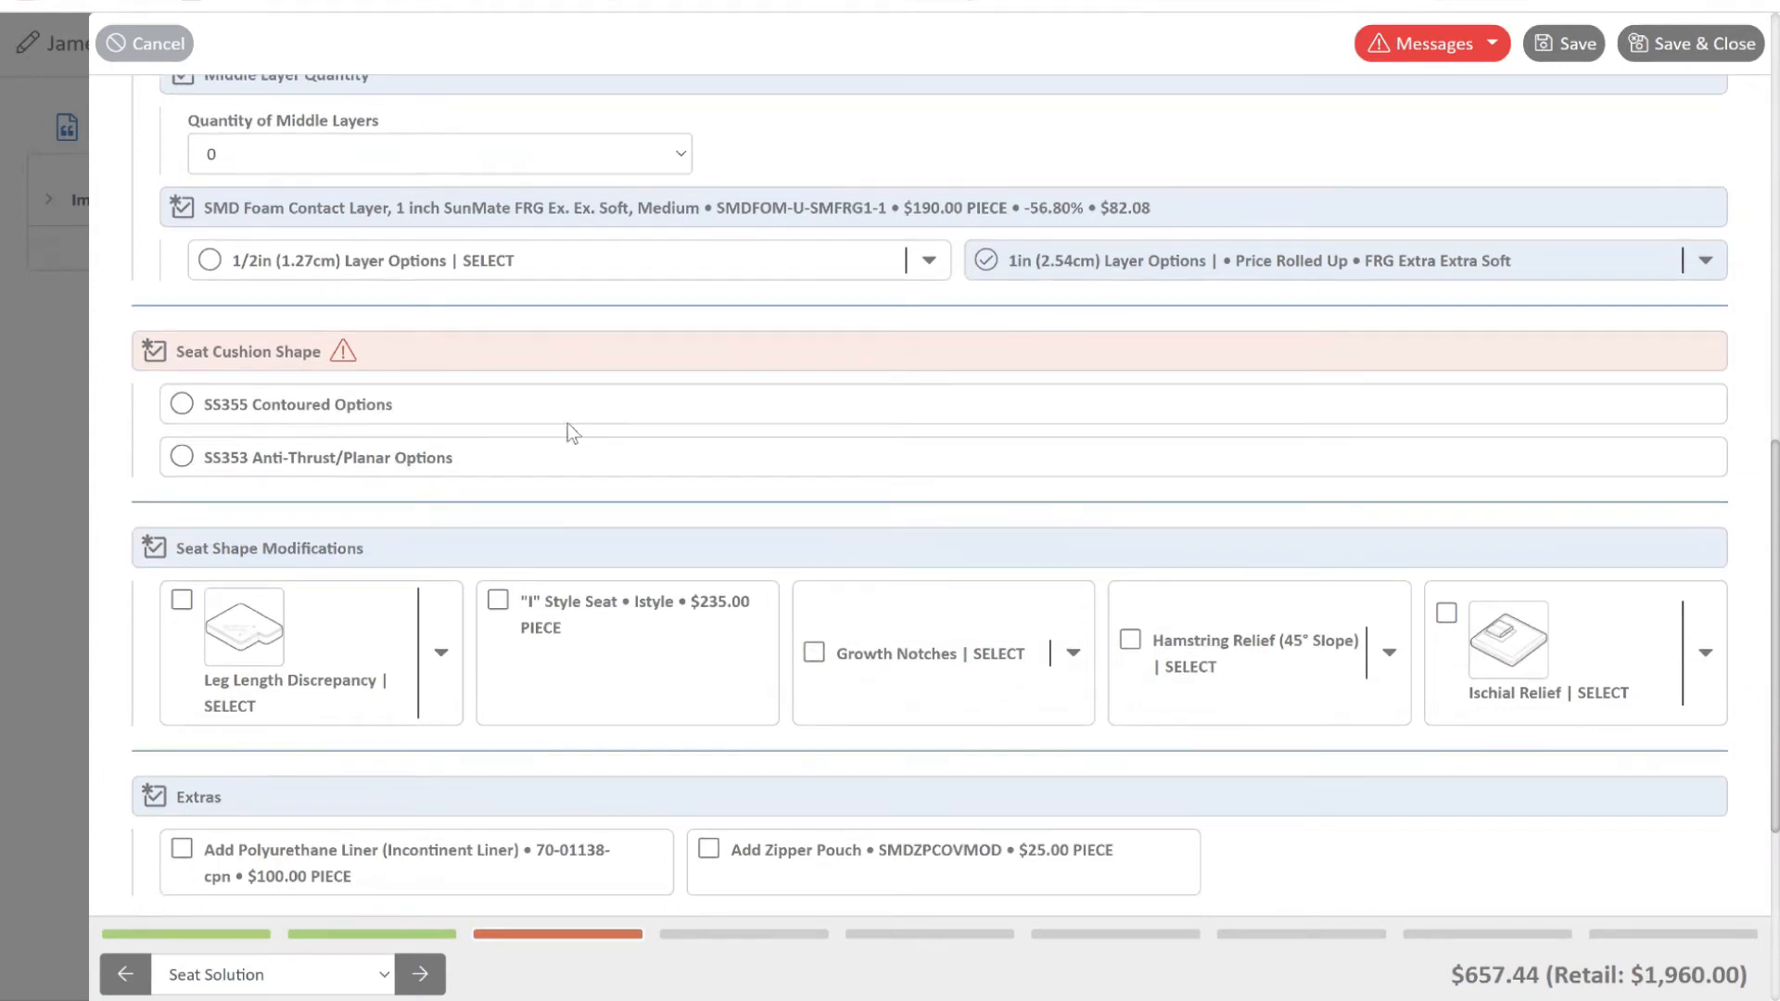
{"action": "left_click", "coordinate": [182, 405]}
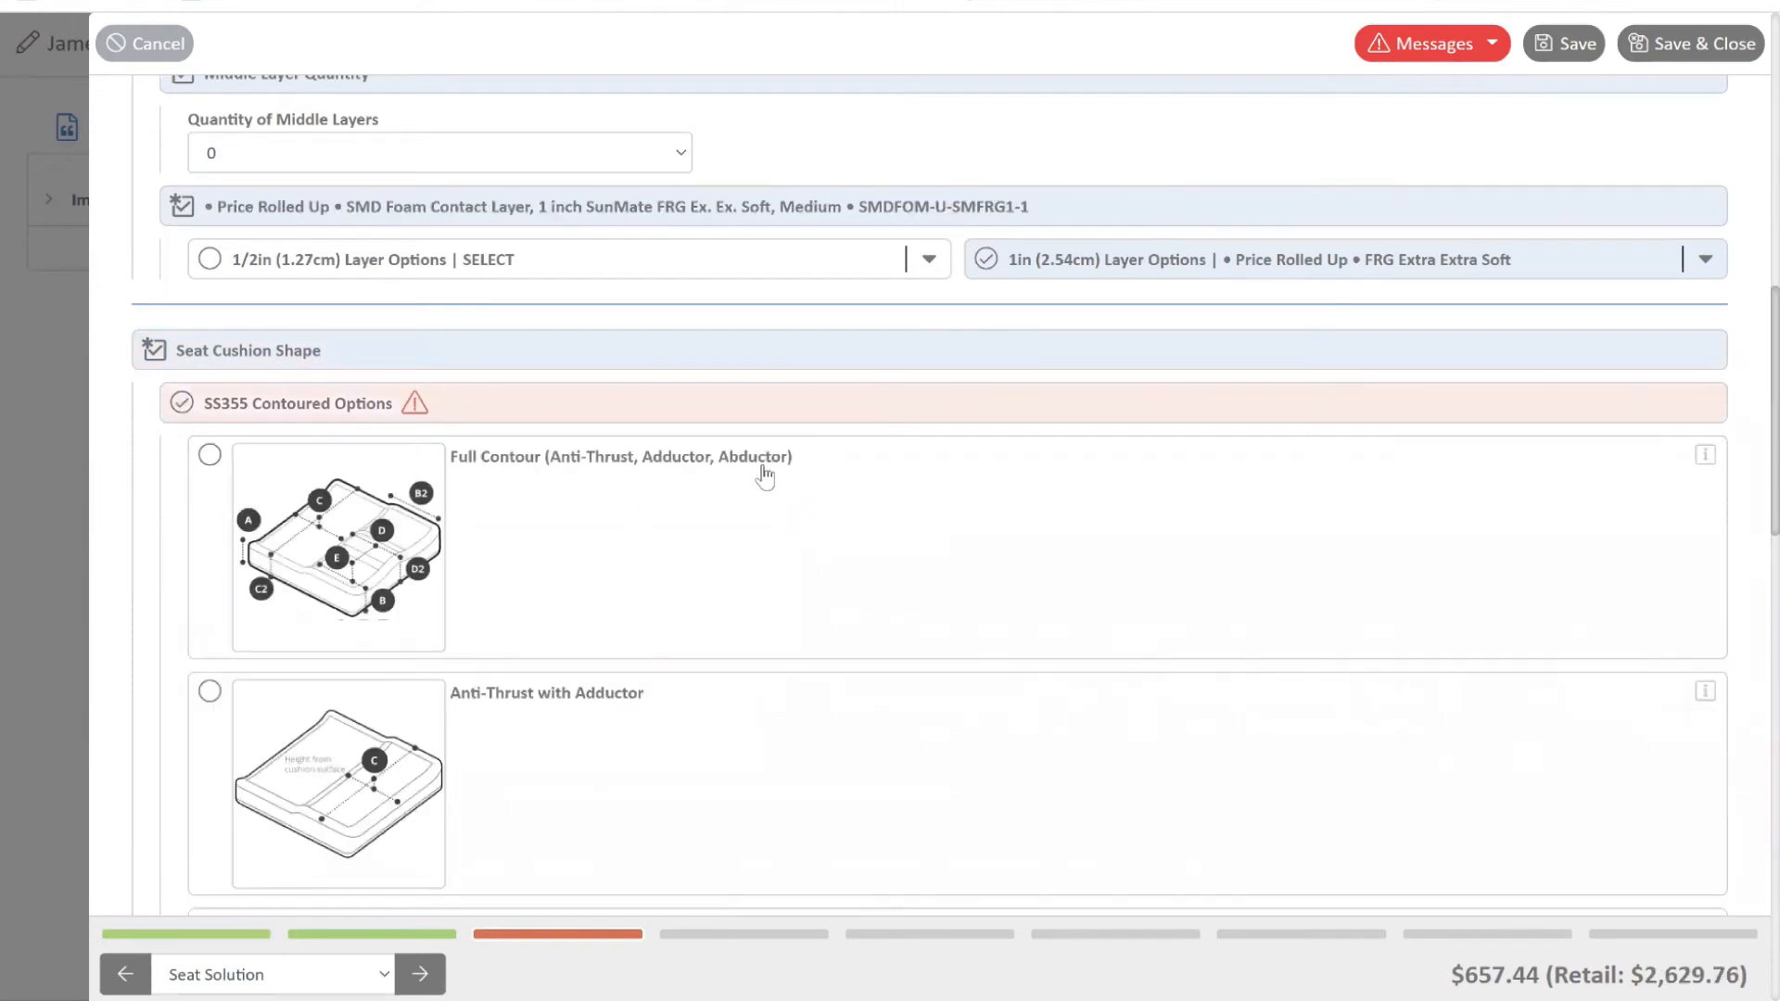
{"action": "scroll", "coordinate": [915, 512], "scroll_direction": "down", "scroll_amount": 1}
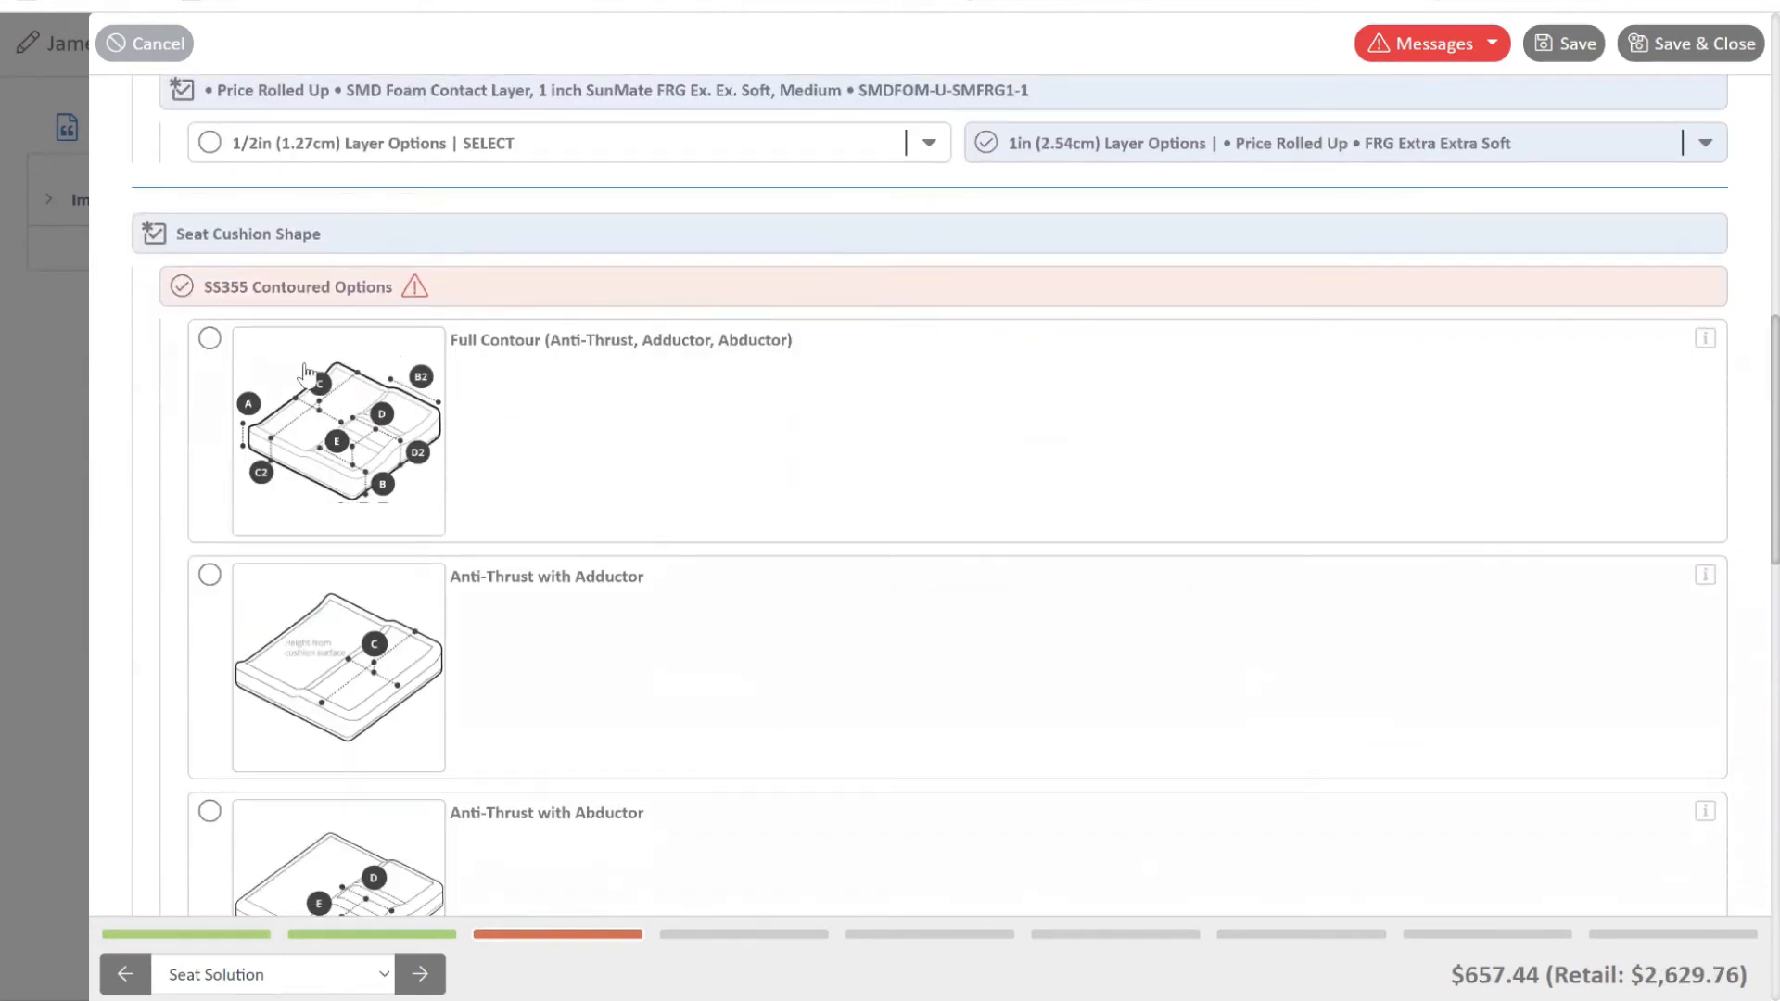
{"action": "scroll", "coordinate": [660, 465], "scroll_direction": "down", "scroll_amount": 1}
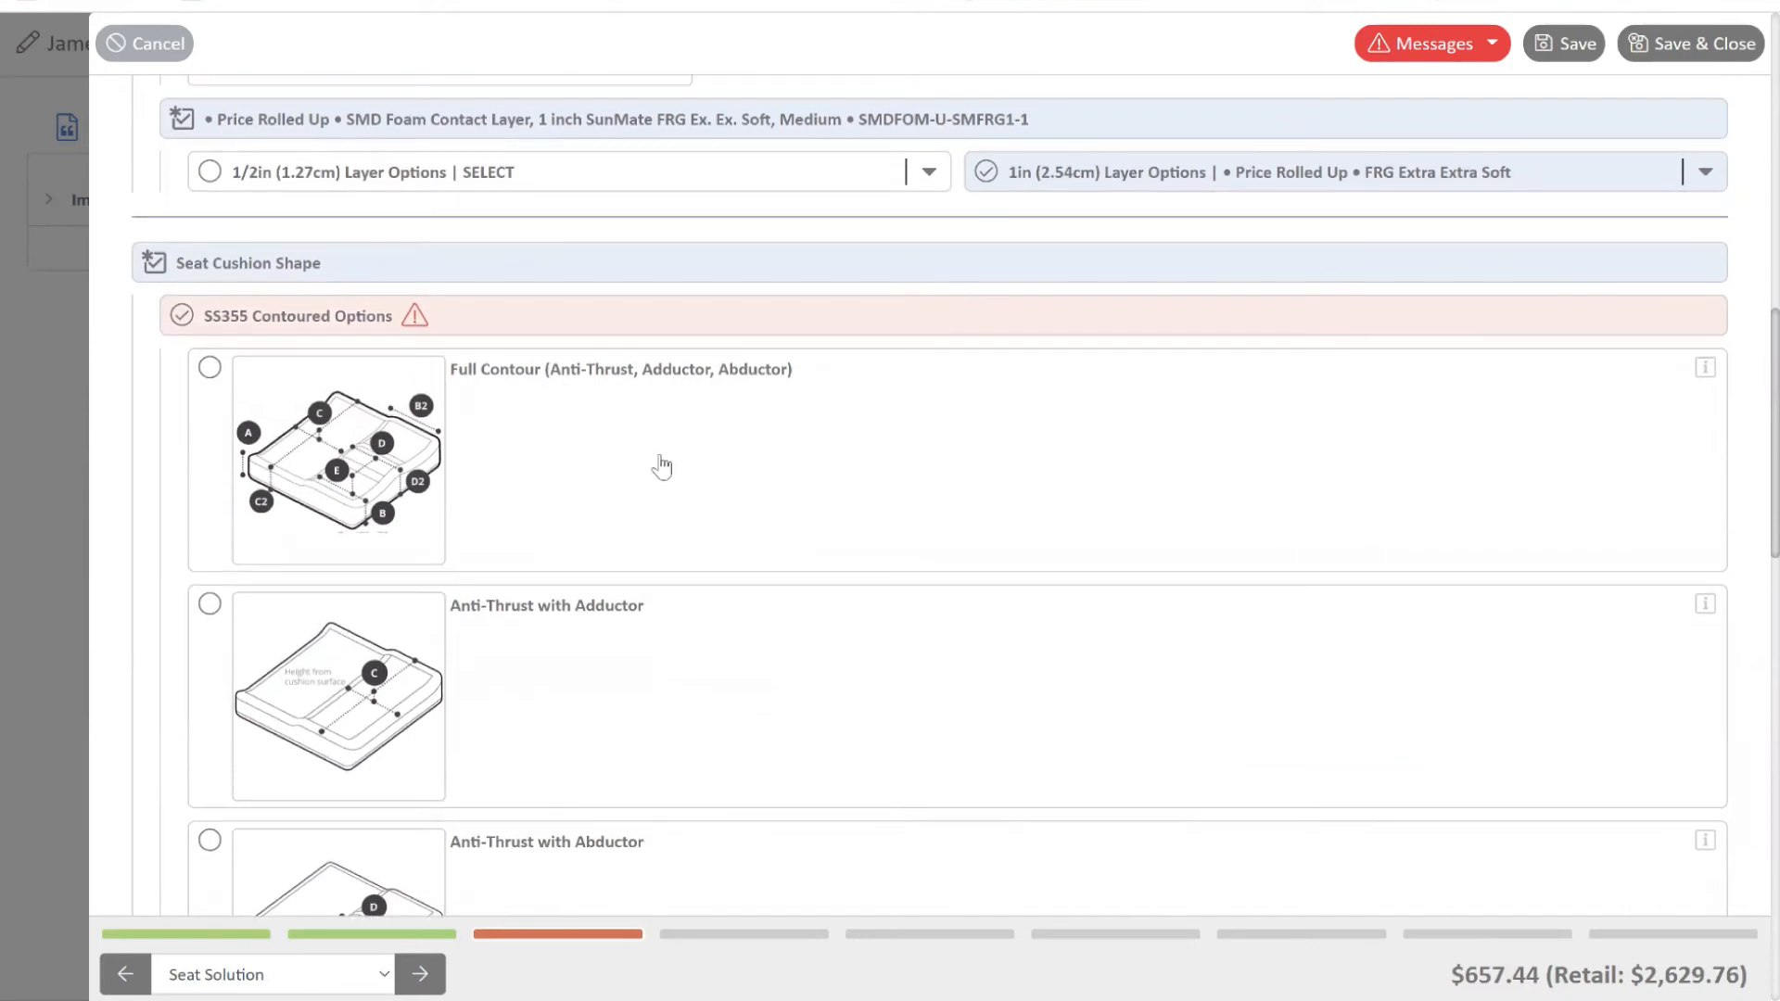
{"action": "scroll", "coordinate": [714, 454], "scroll_direction": "down", "scroll_amount": 3}
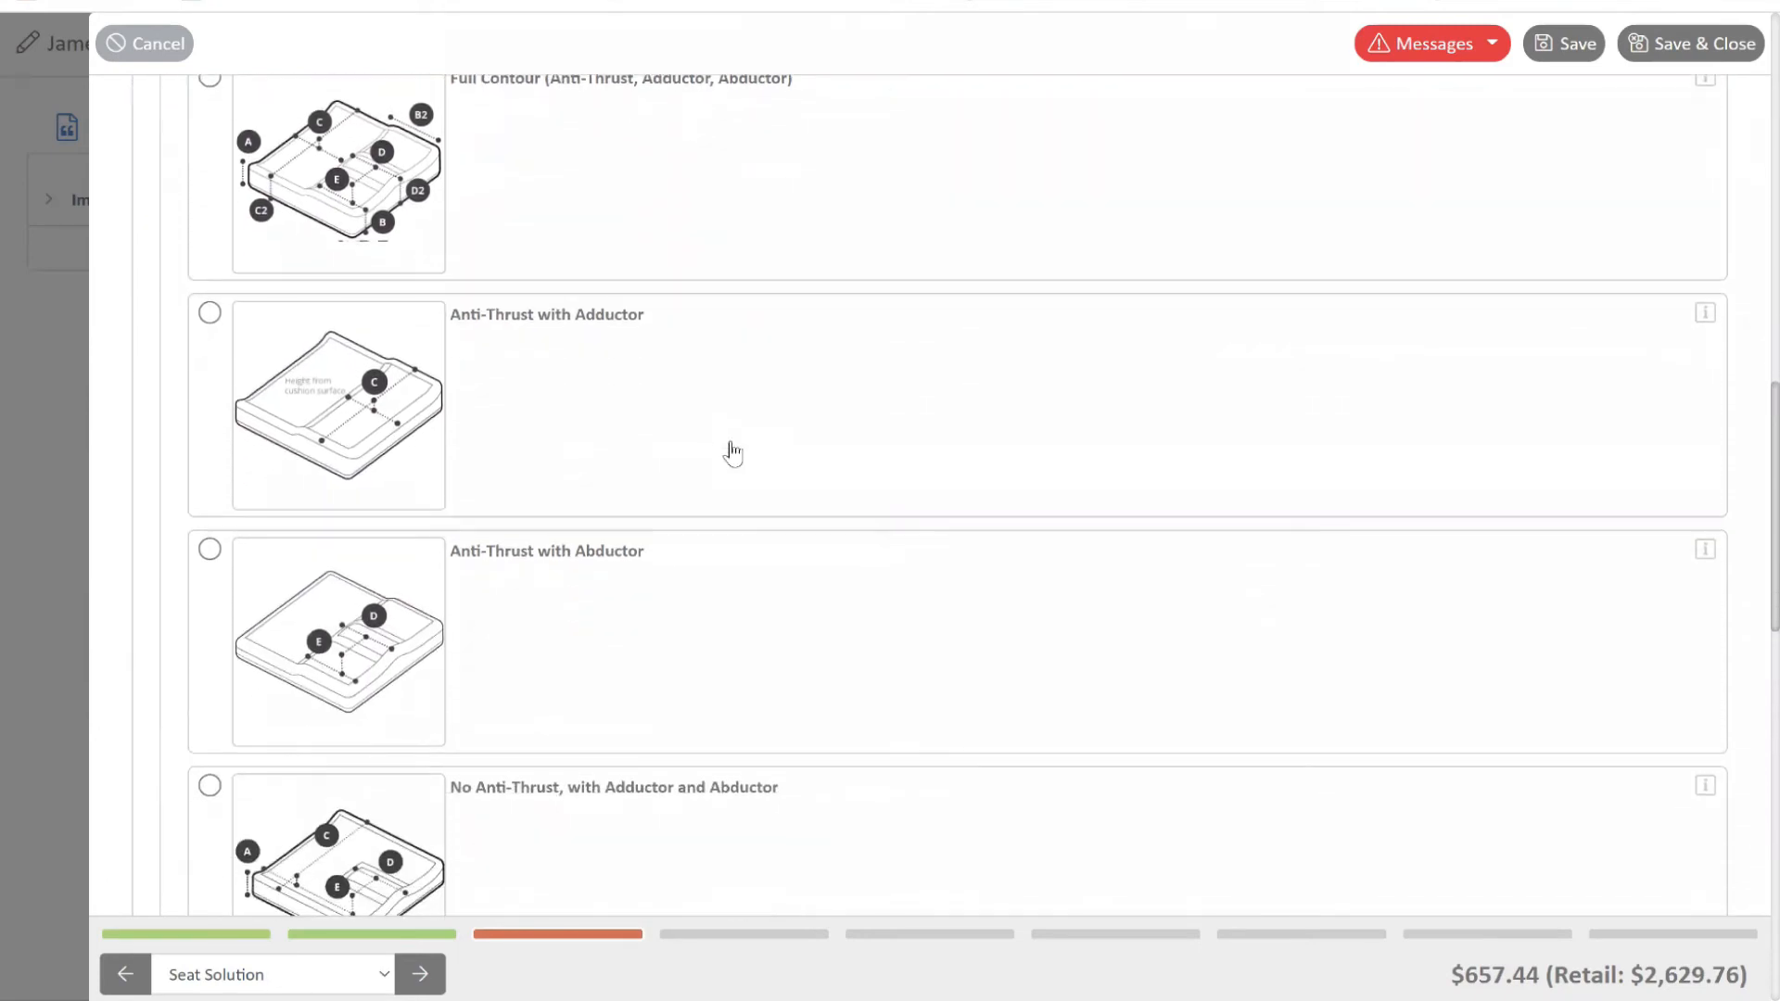
{"action": "scroll", "coordinate": [732, 453], "scroll_direction": "down", "scroll_amount": 1}
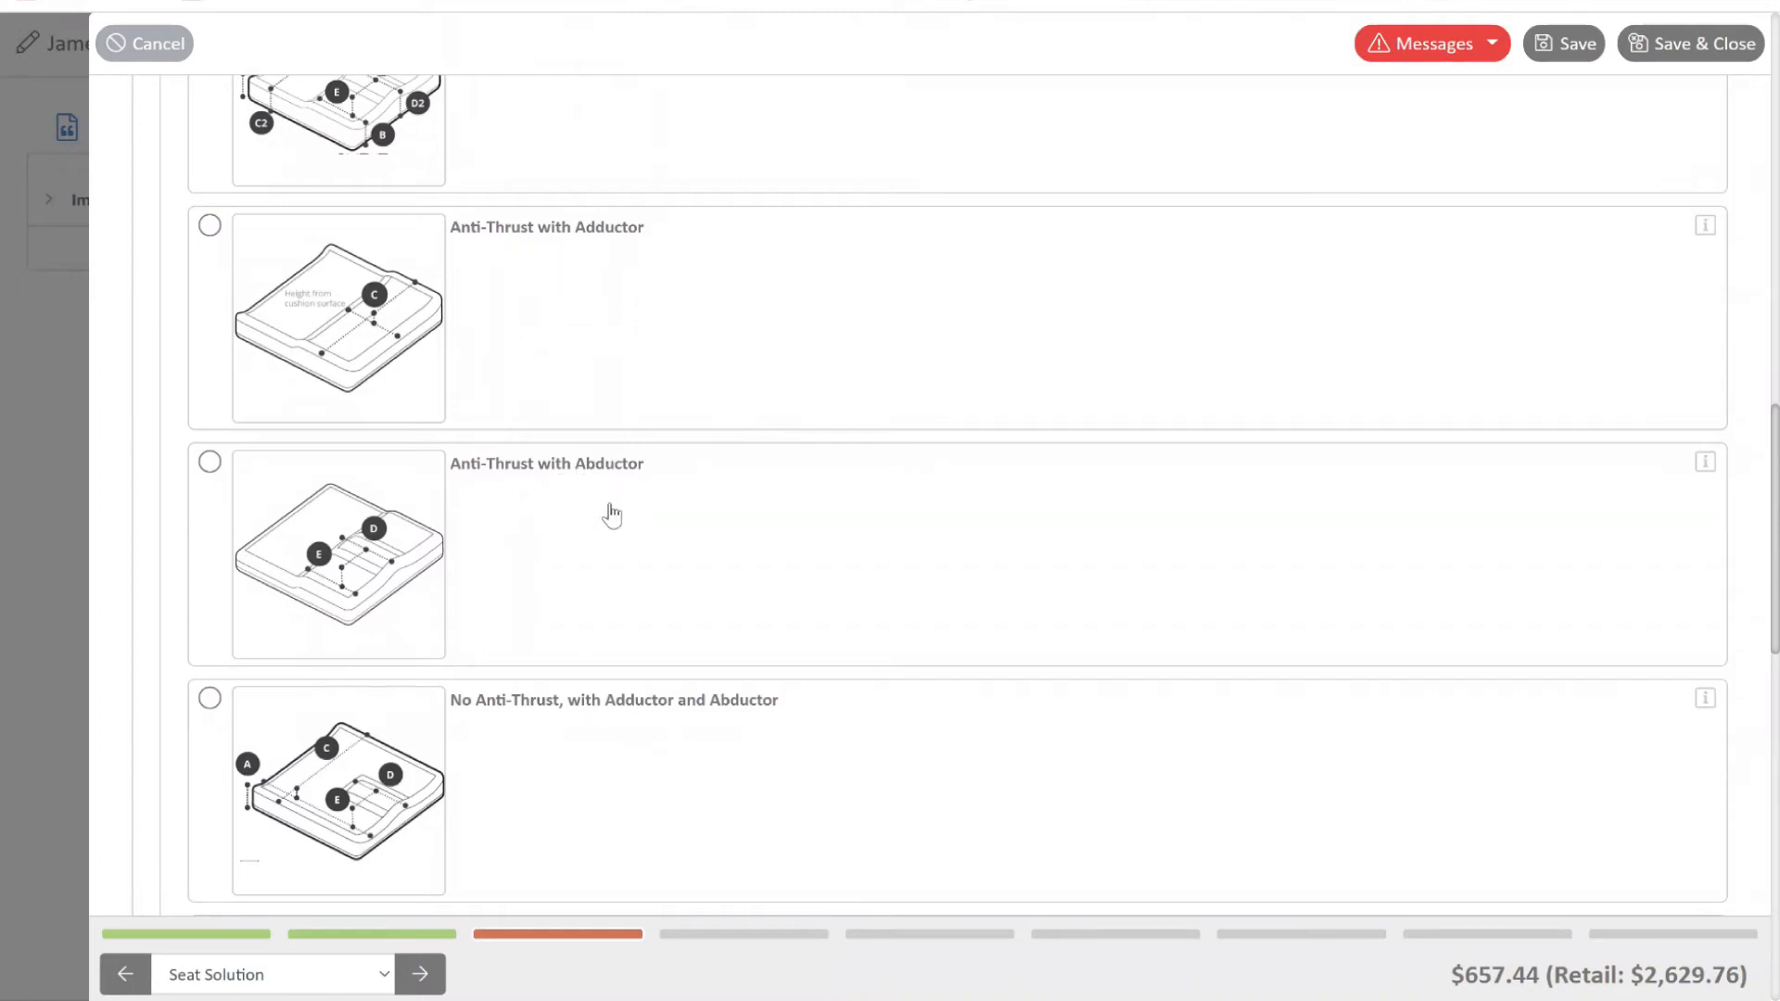
{"action": "scroll", "coordinate": [756, 515], "scroll_direction": "down", "scroll_amount": 1}
{"action": "scroll", "coordinate": [756, 515], "scroll_direction": "down", "scroll_amount": 5}
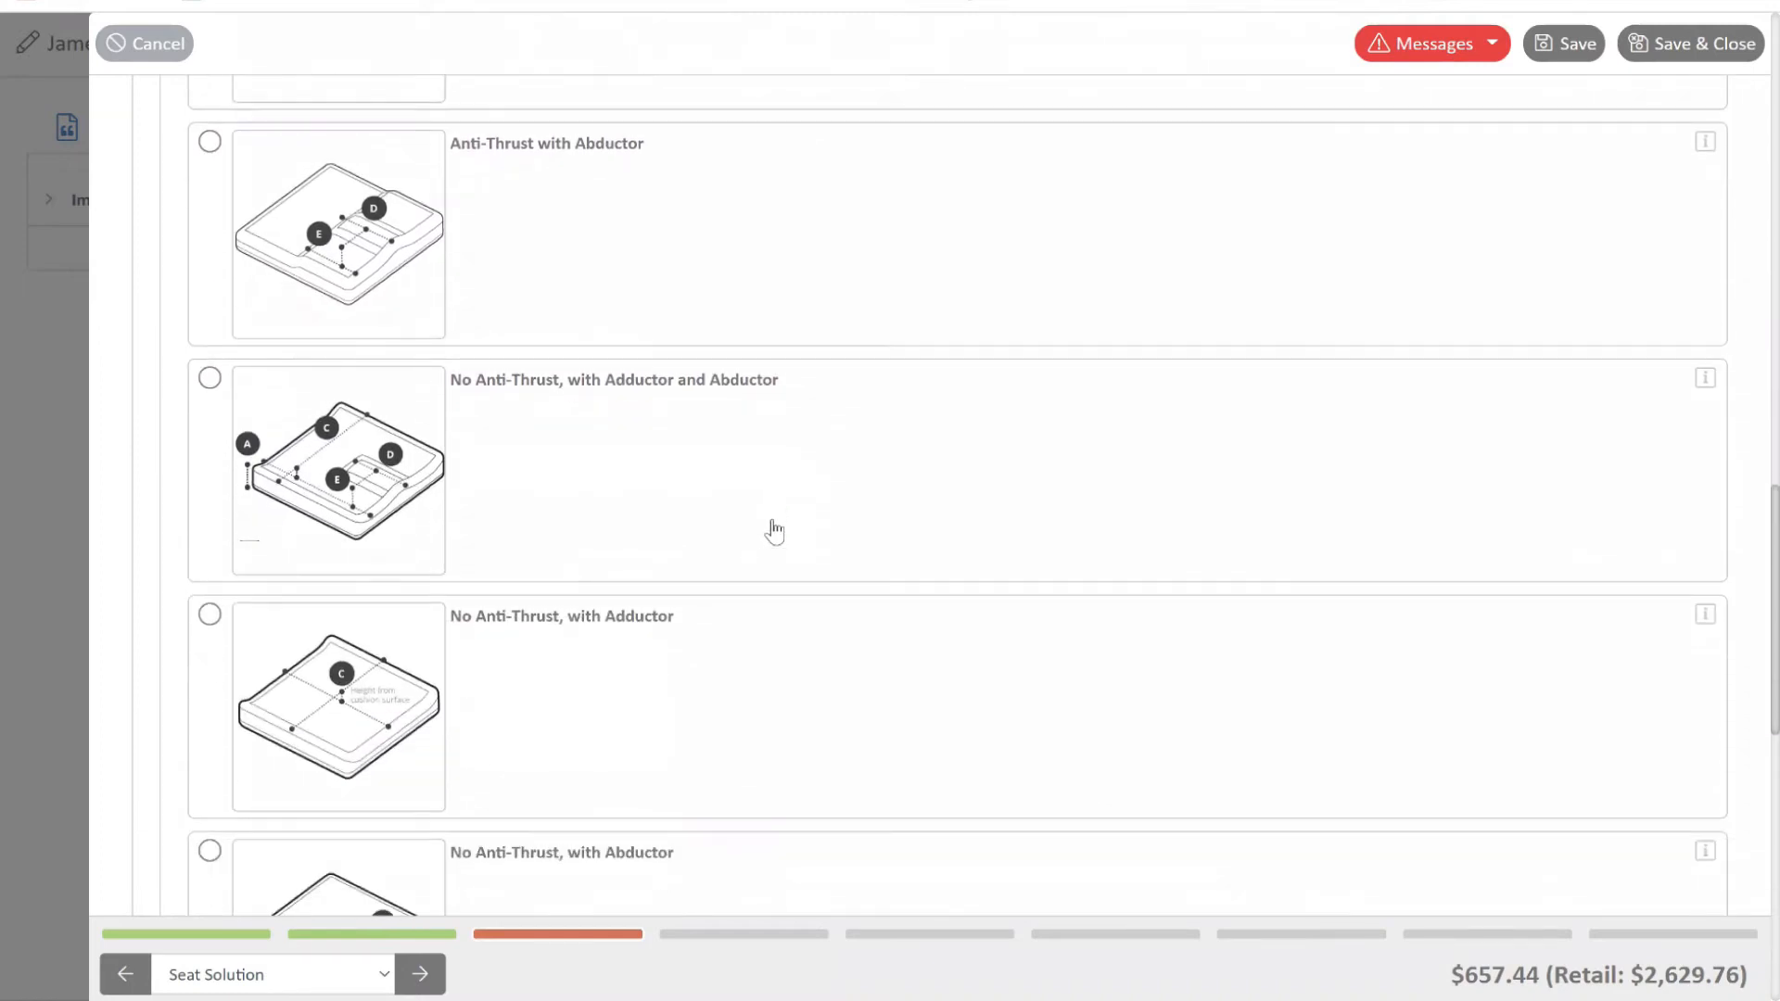
{"action": "scroll", "coordinate": [774, 531], "scroll_direction": "down", "scroll_amount": 4}
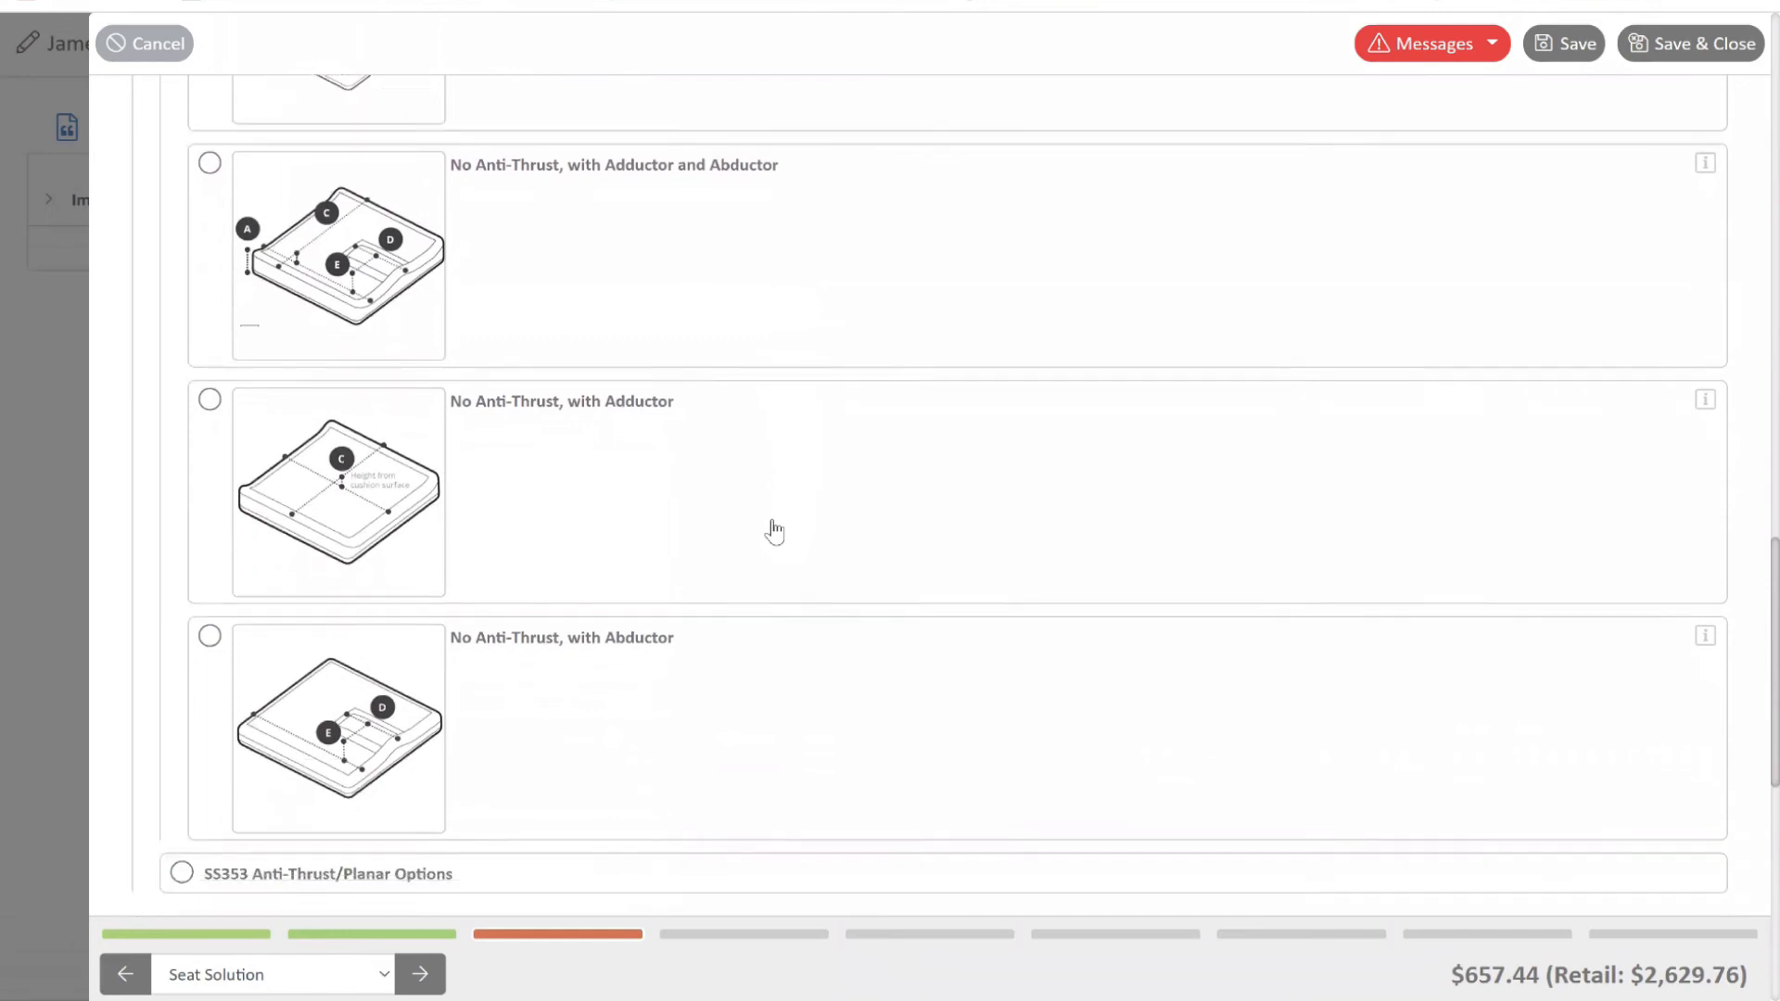
{"action": "scroll", "coordinate": [774, 532], "scroll_direction": "down", "scroll_amount": 1}
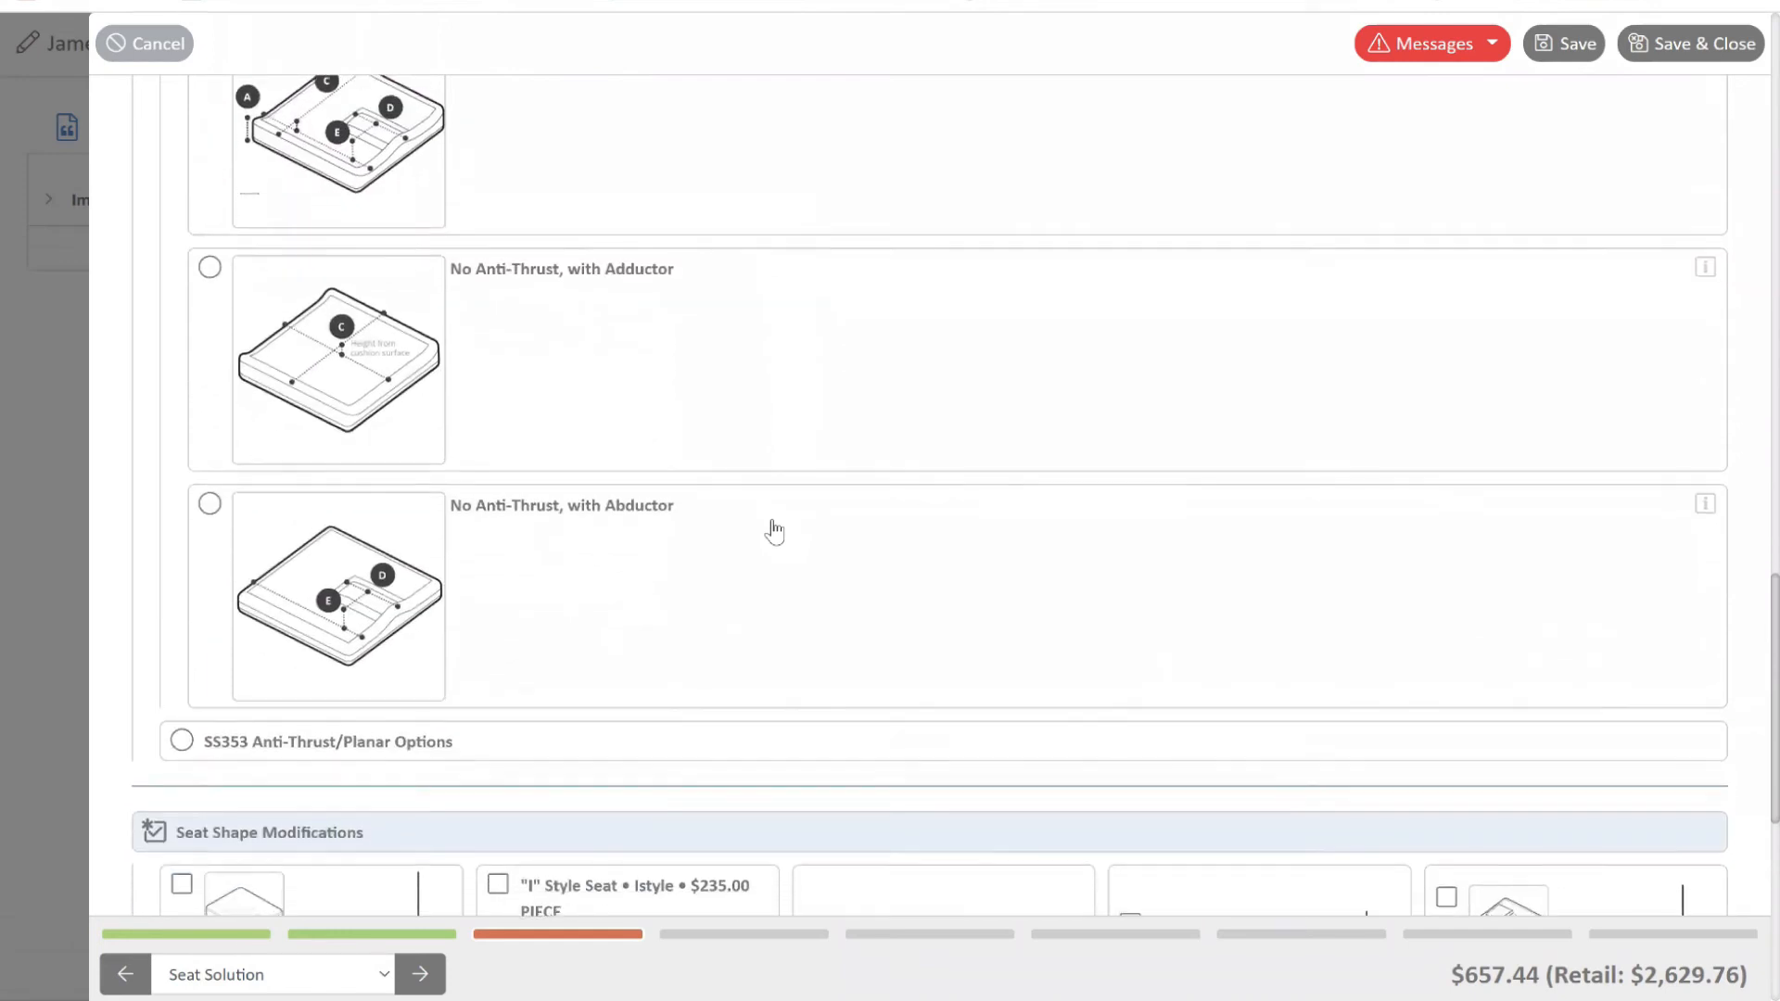
{"action": "scroll", "coordinate": [774, 531], "scroll_direction": "up", "scroll_amount": 5}
{"action": "scroll", "coordinate": [775, 531], "scroll_direction": "up", "scroll_amount": 10}
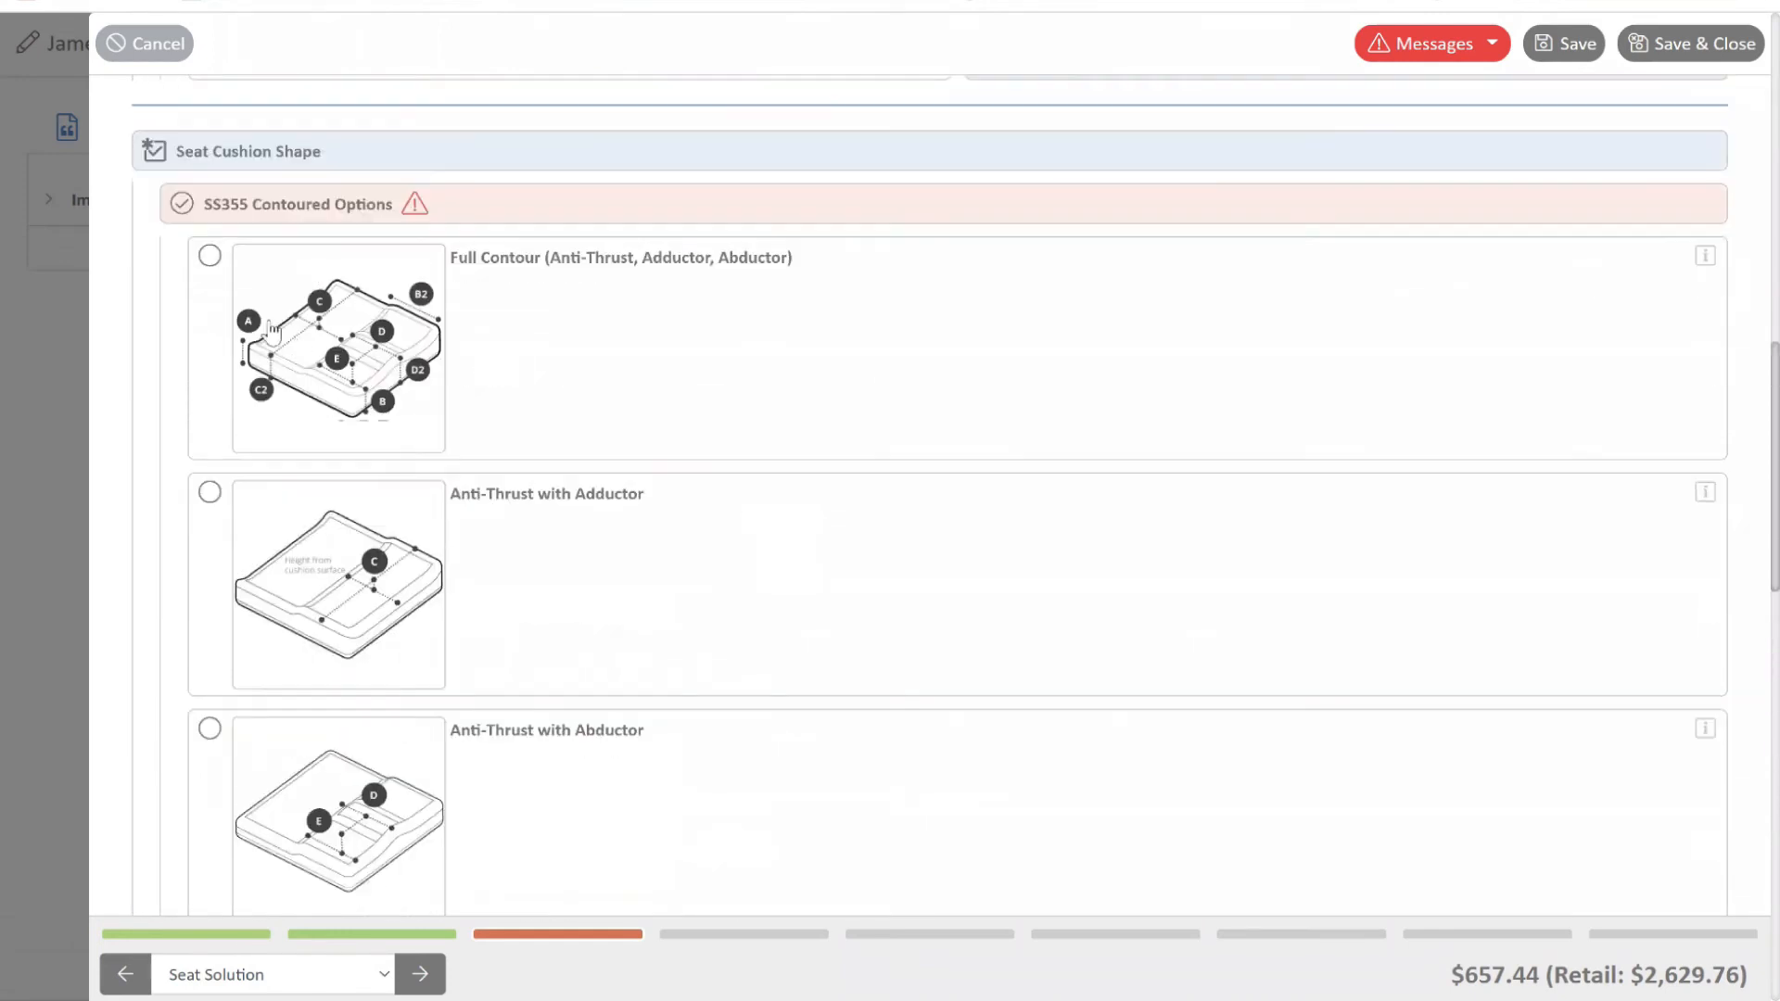
{"action": "left_click", "coordinate": [180, 230]}
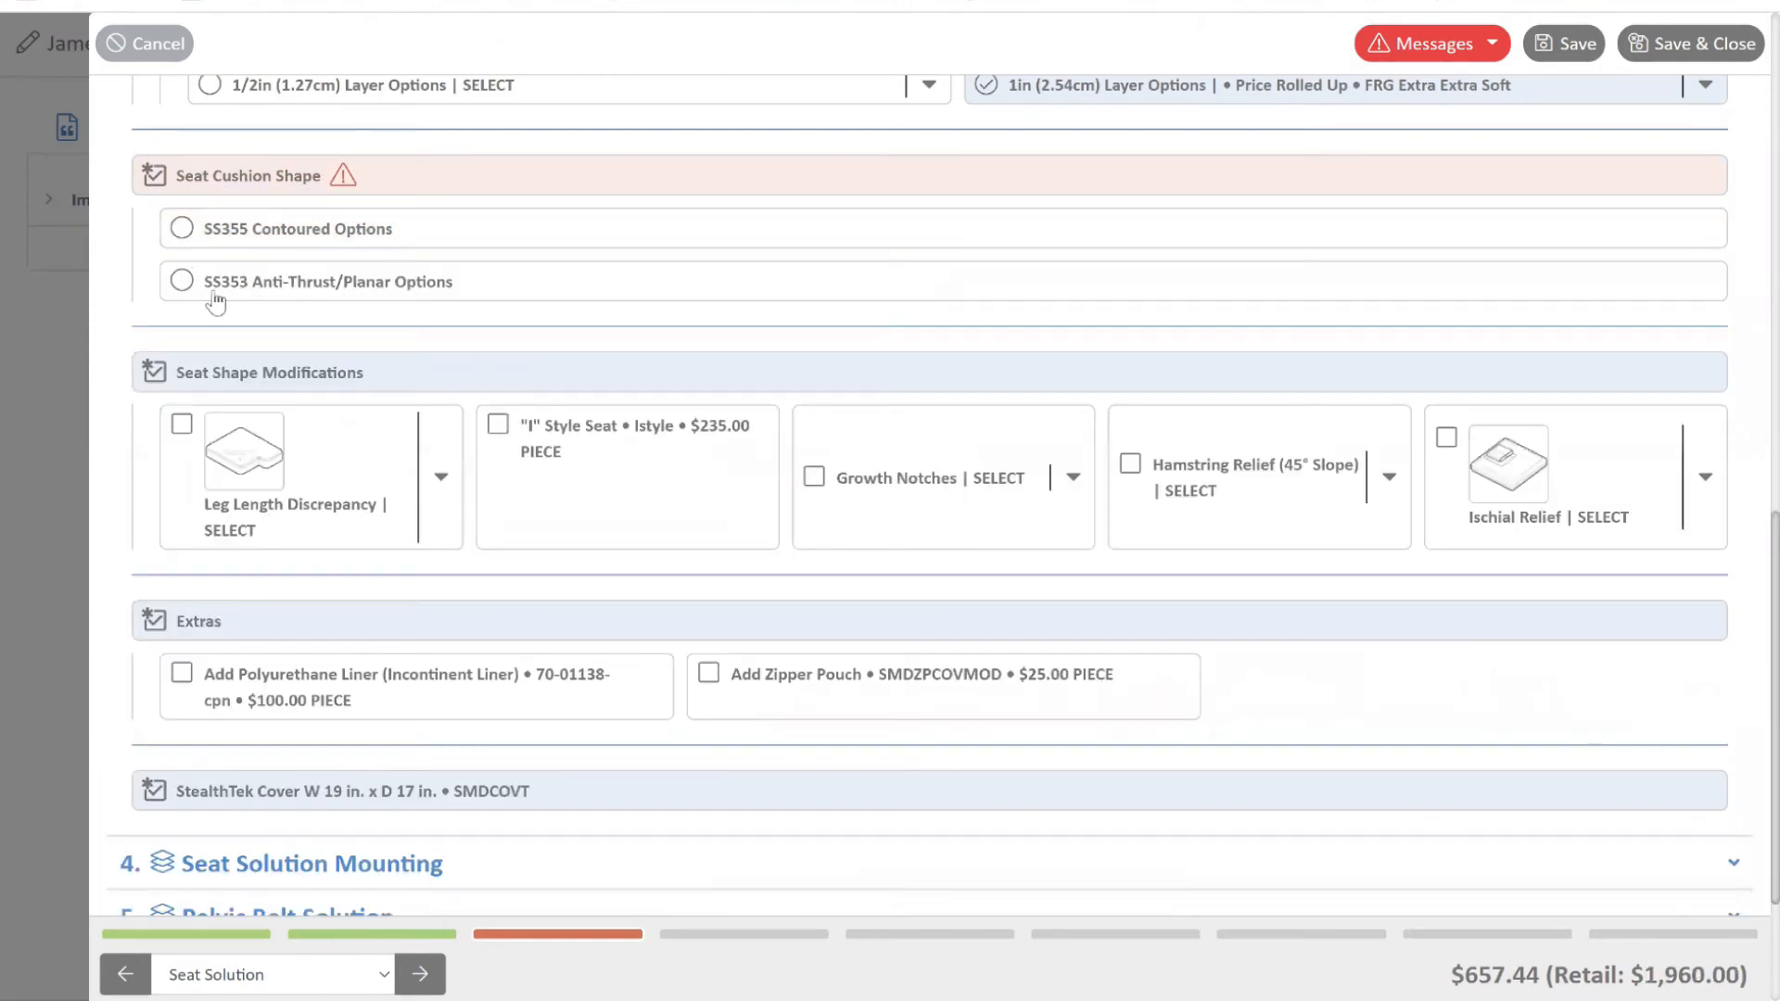
Check the SS353 Anti-Thrust/Planar shapes, and set the seat cushion shape to Full Contour (Anti-Thrust, Adductor, Abductor) under SS355 Contoured Options
{"action": "left_click", "coordinate": [182, 283]}
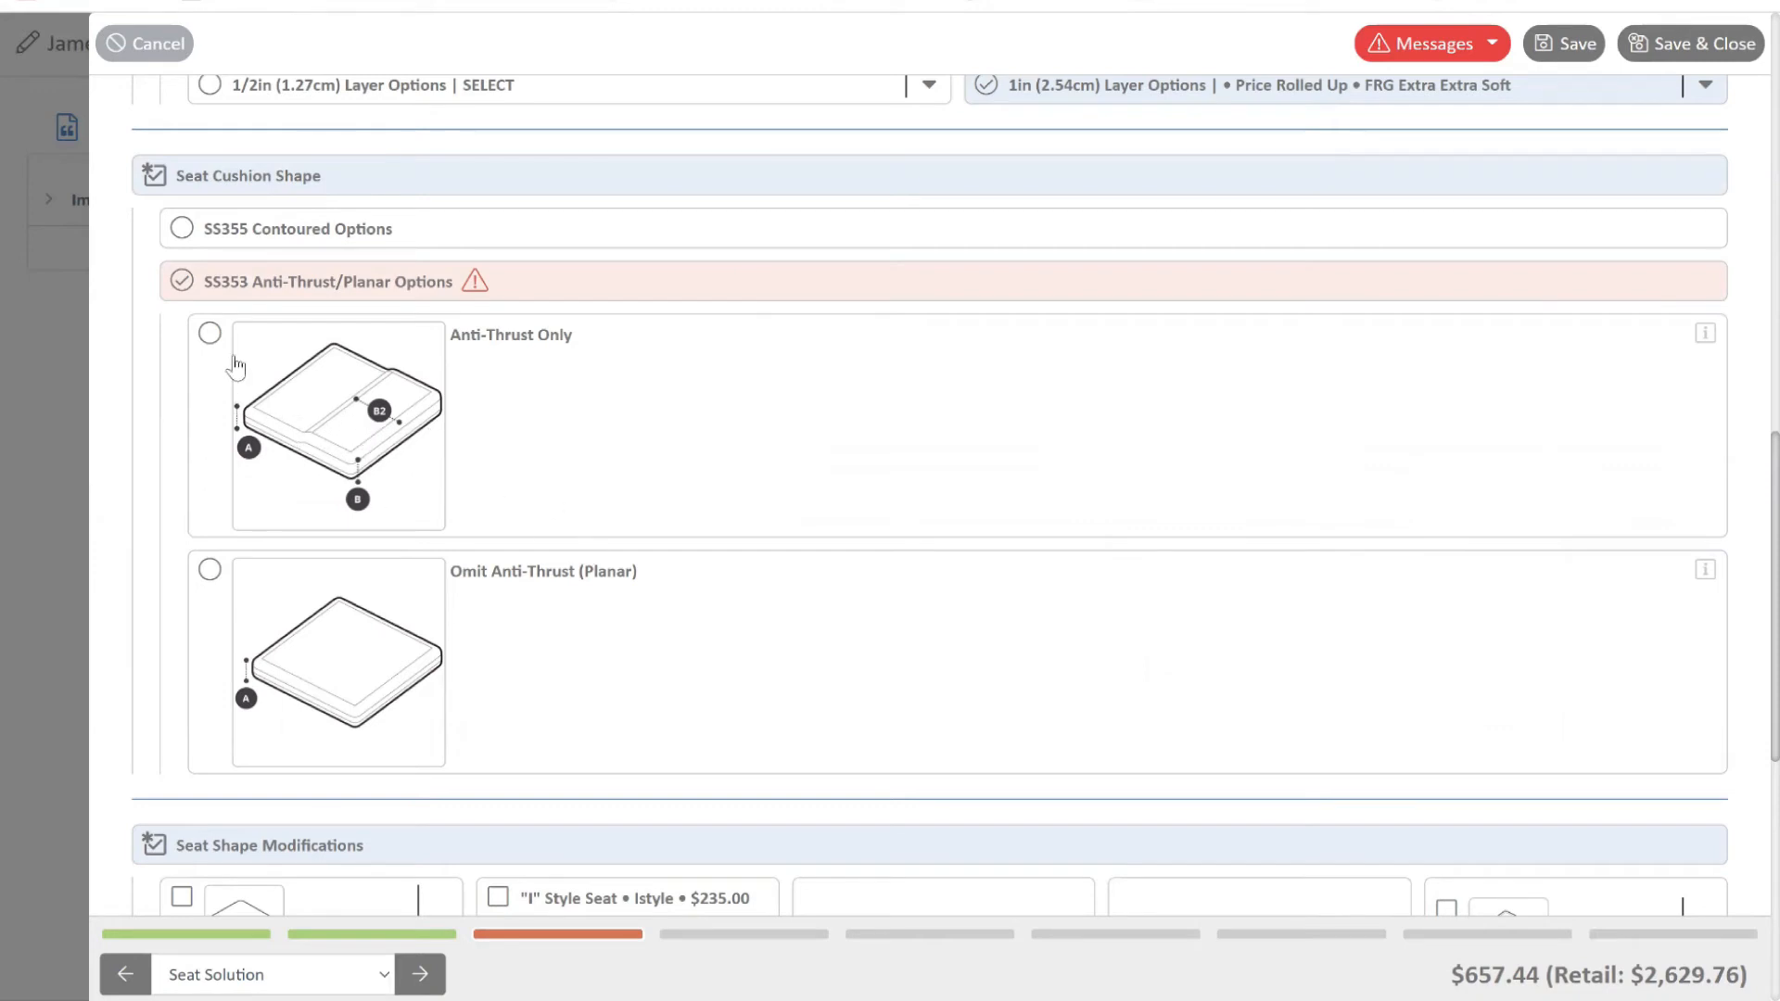
{"action": "left_click", "coordinate": [183, 275]}
{"action": "left_click", "coordinate": [183, 232]}
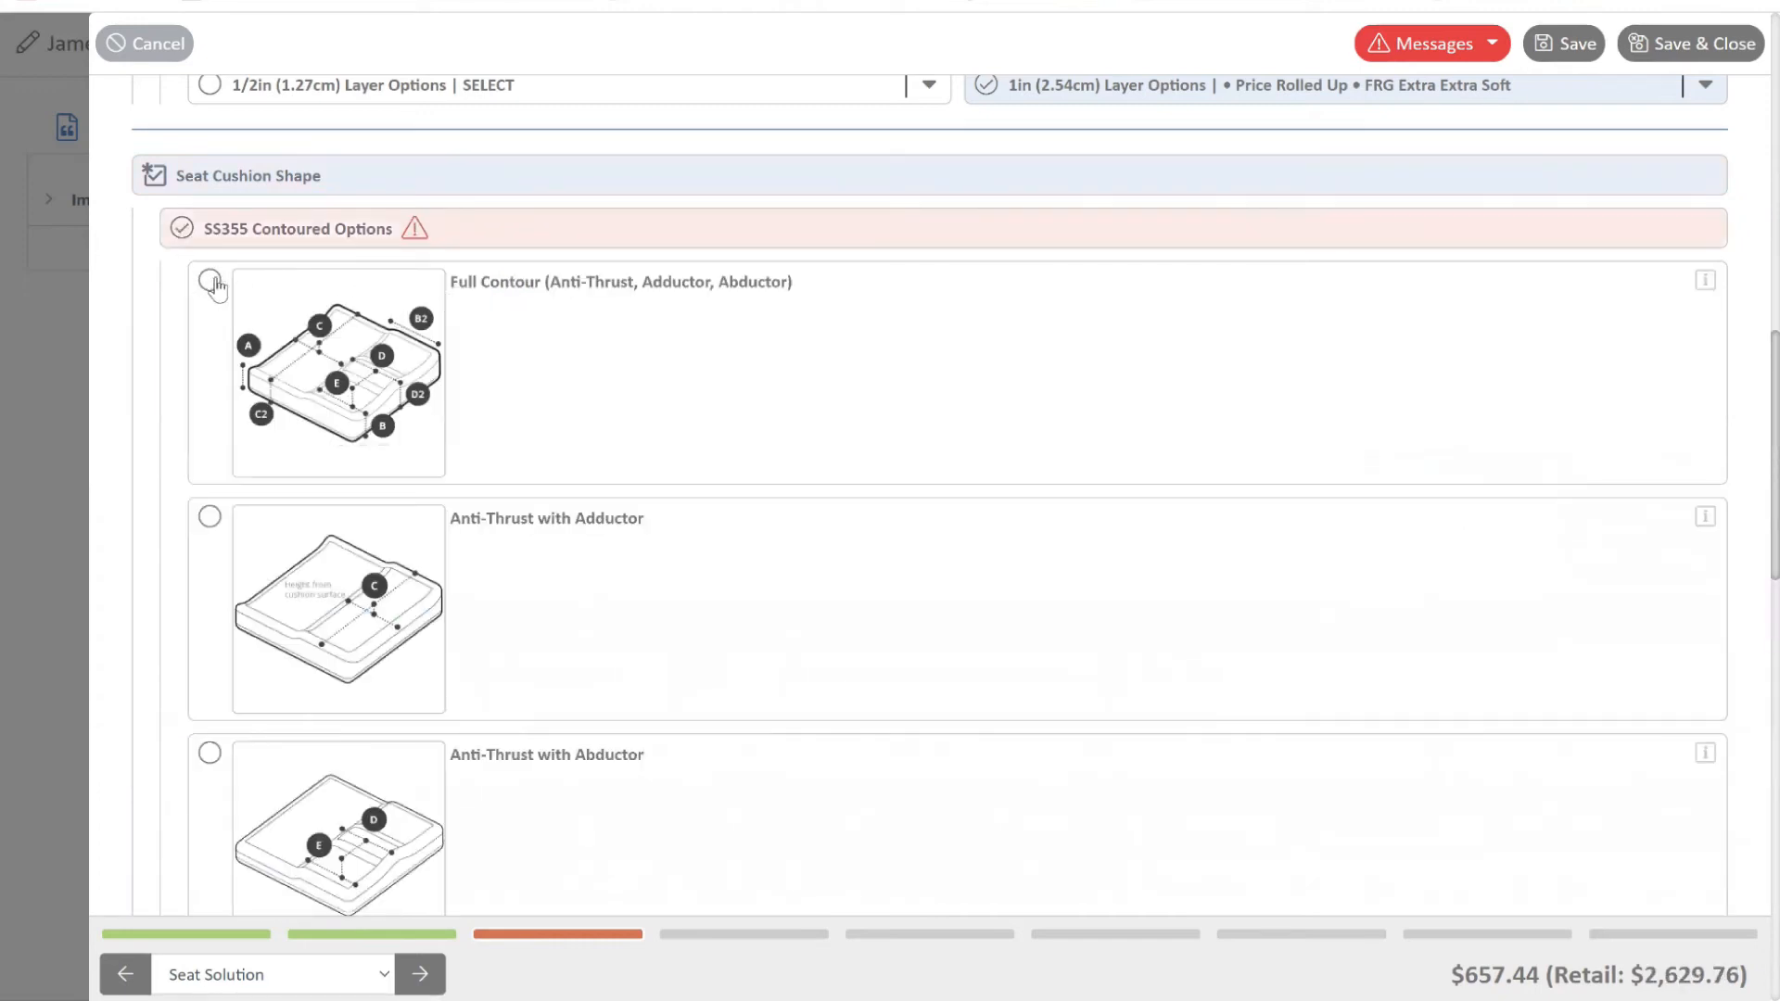
{"action": "left_click", "coordinate": [543, 352]}
Set the full contour cushion's anti-thrust height to 1in (2.54cm) and its anti-thrust depth to 7in (17.78cm)
{"action": "scroll", "coordinate": [781, 374], "scroll_direction": "down", "scroll_amount": 1}
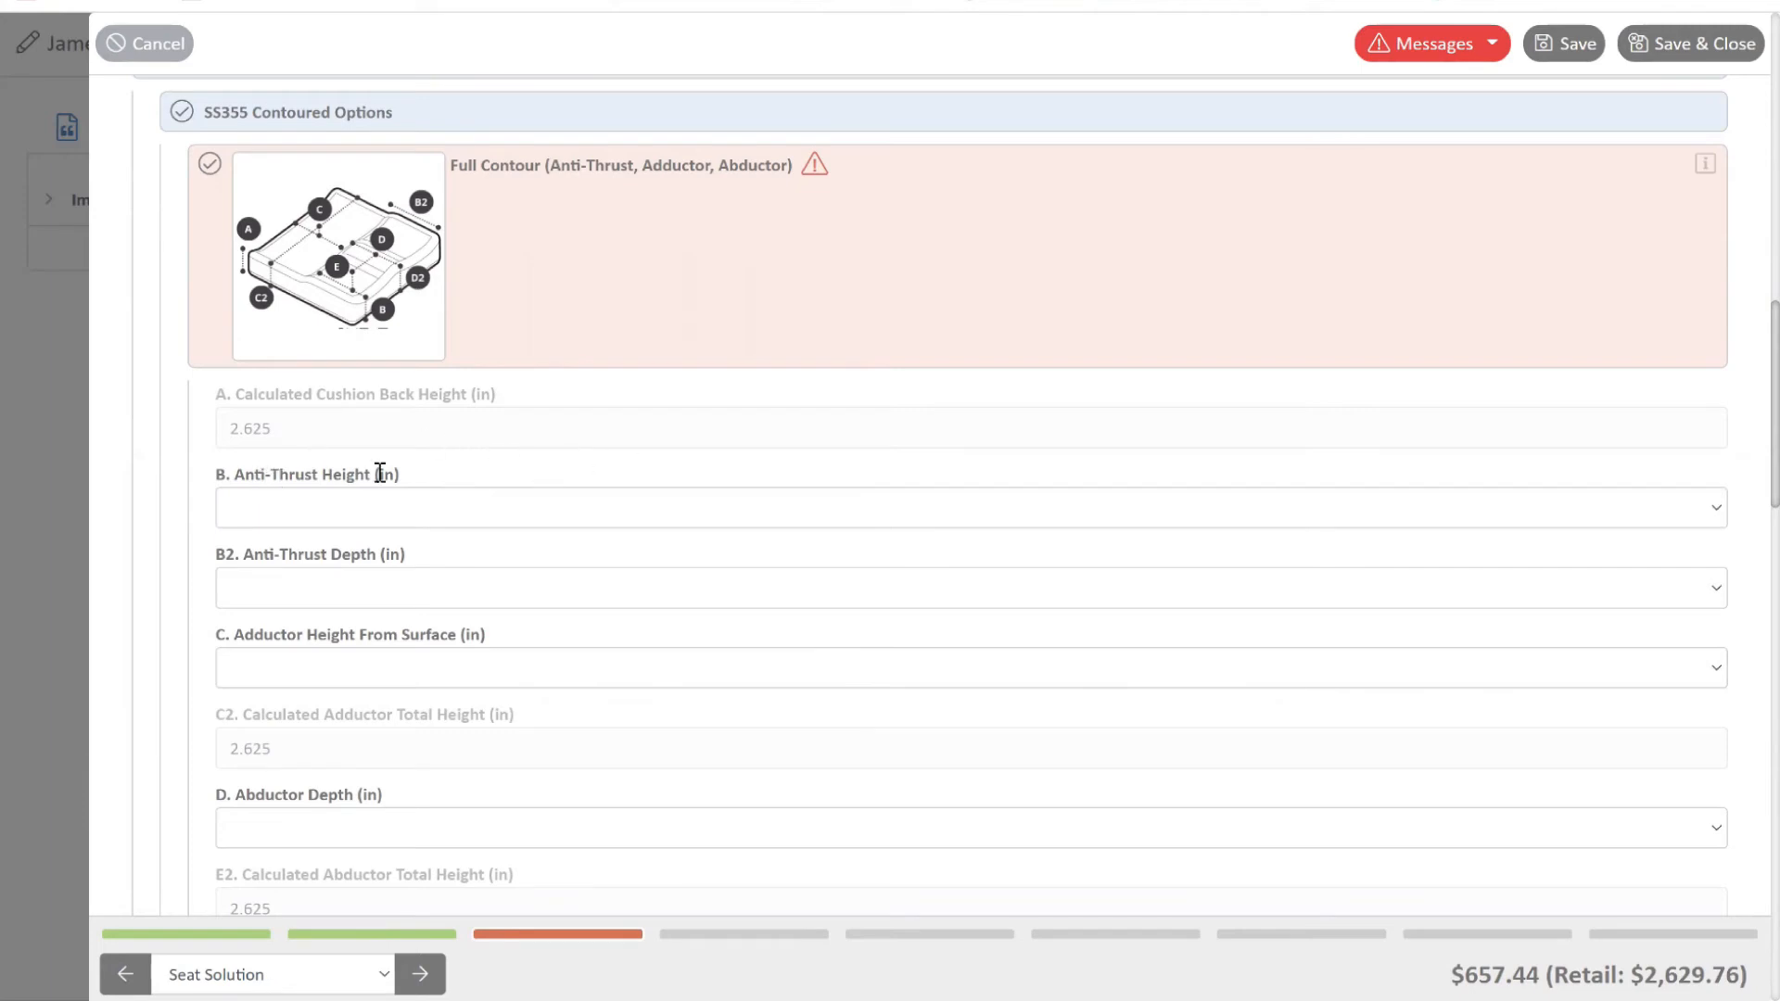
{"action": "scroll", "coordinate": [541, 464], "scroll_direction": "down", "scroll_amount": 1}
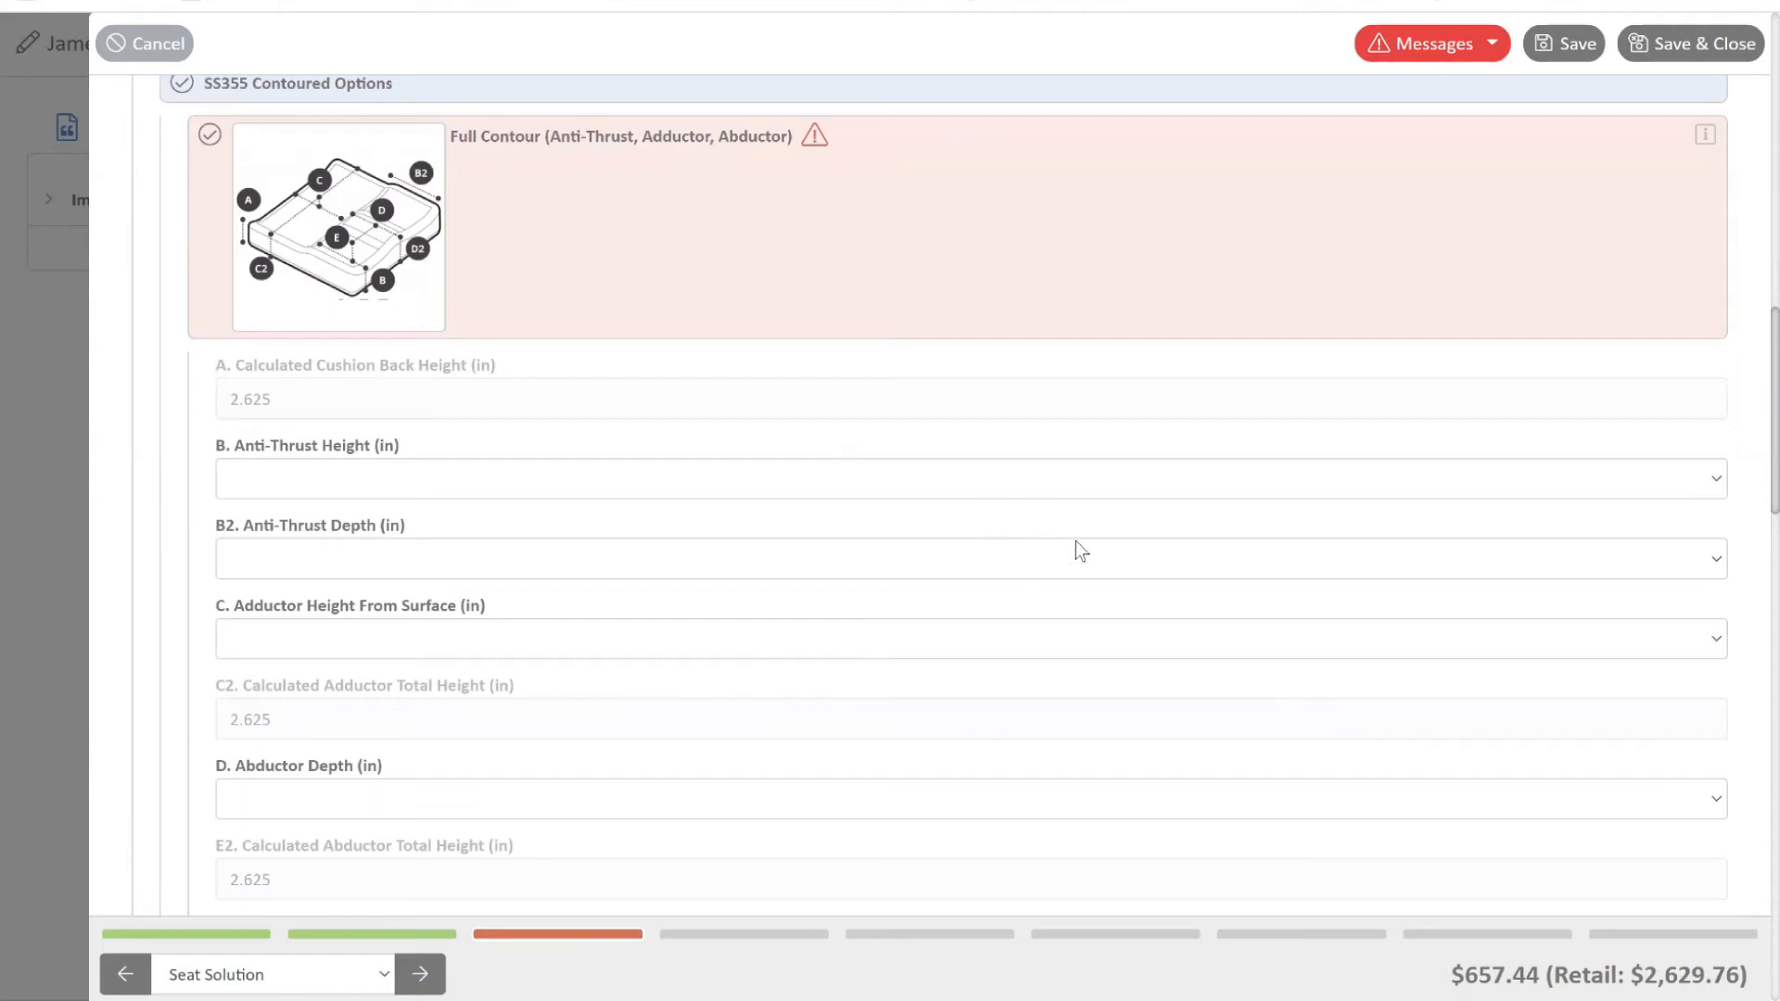
{"action": "left_click", "coordinate": [1717, 480]}
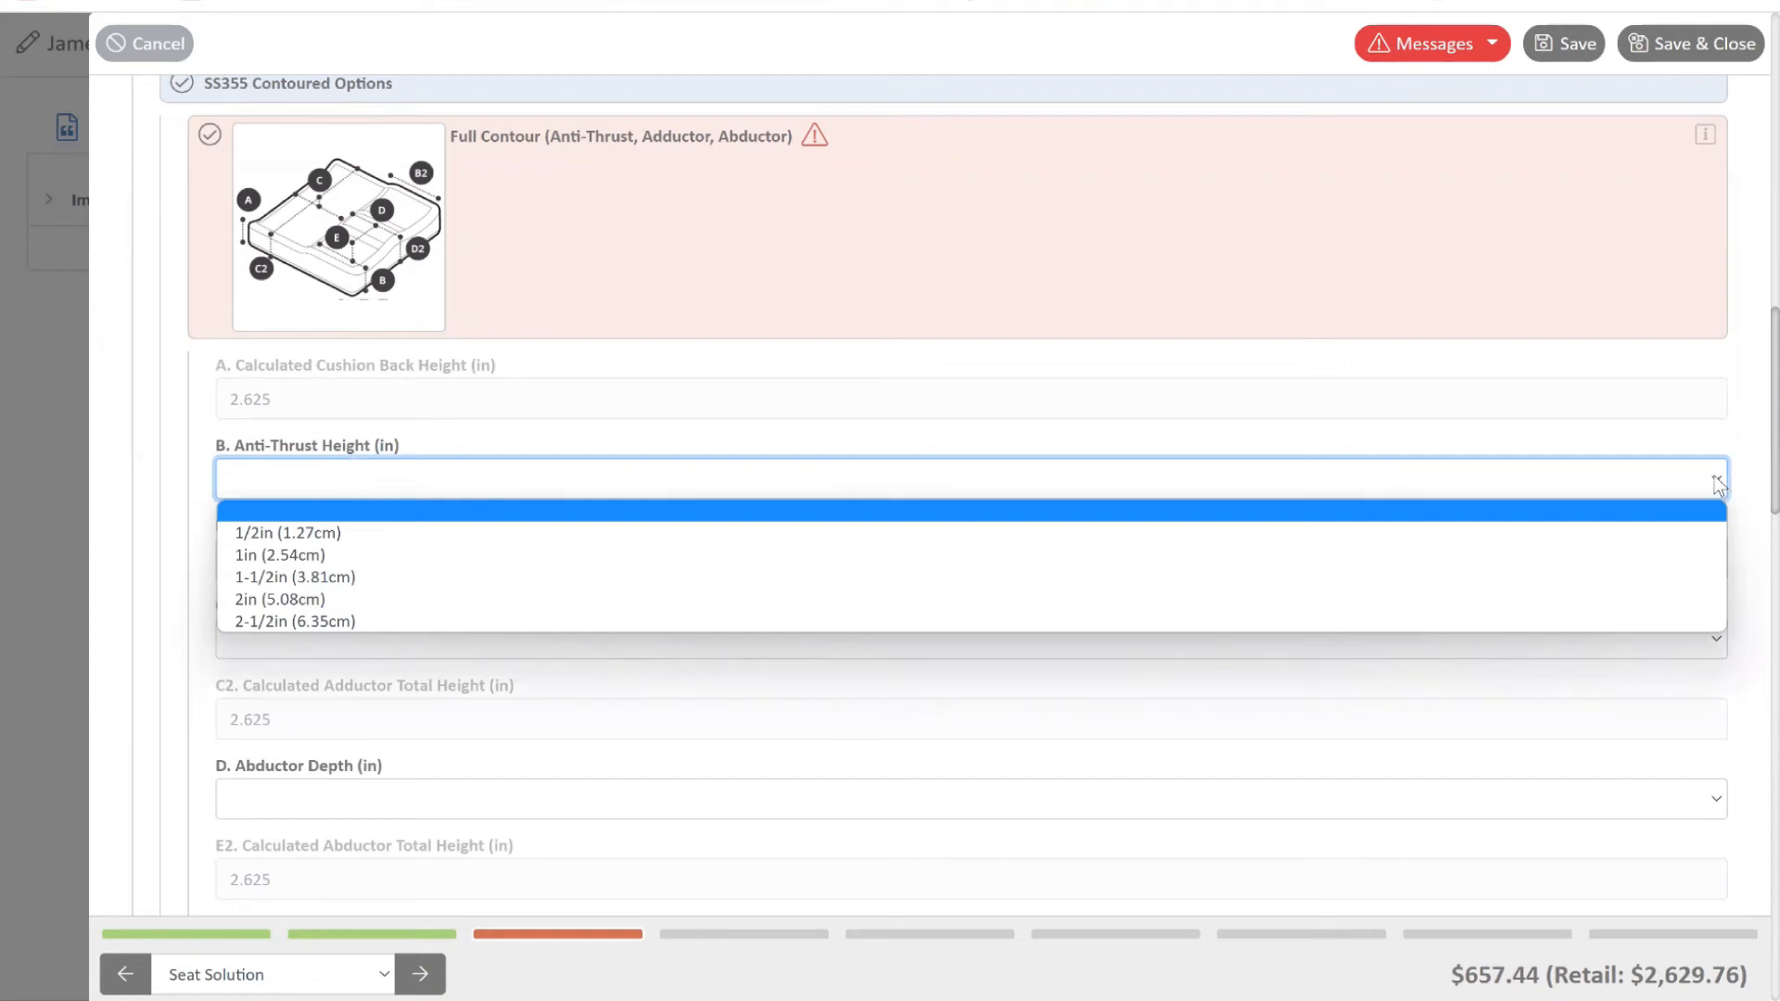
{"action": "left_click", "coordinate": [1625, 555]}
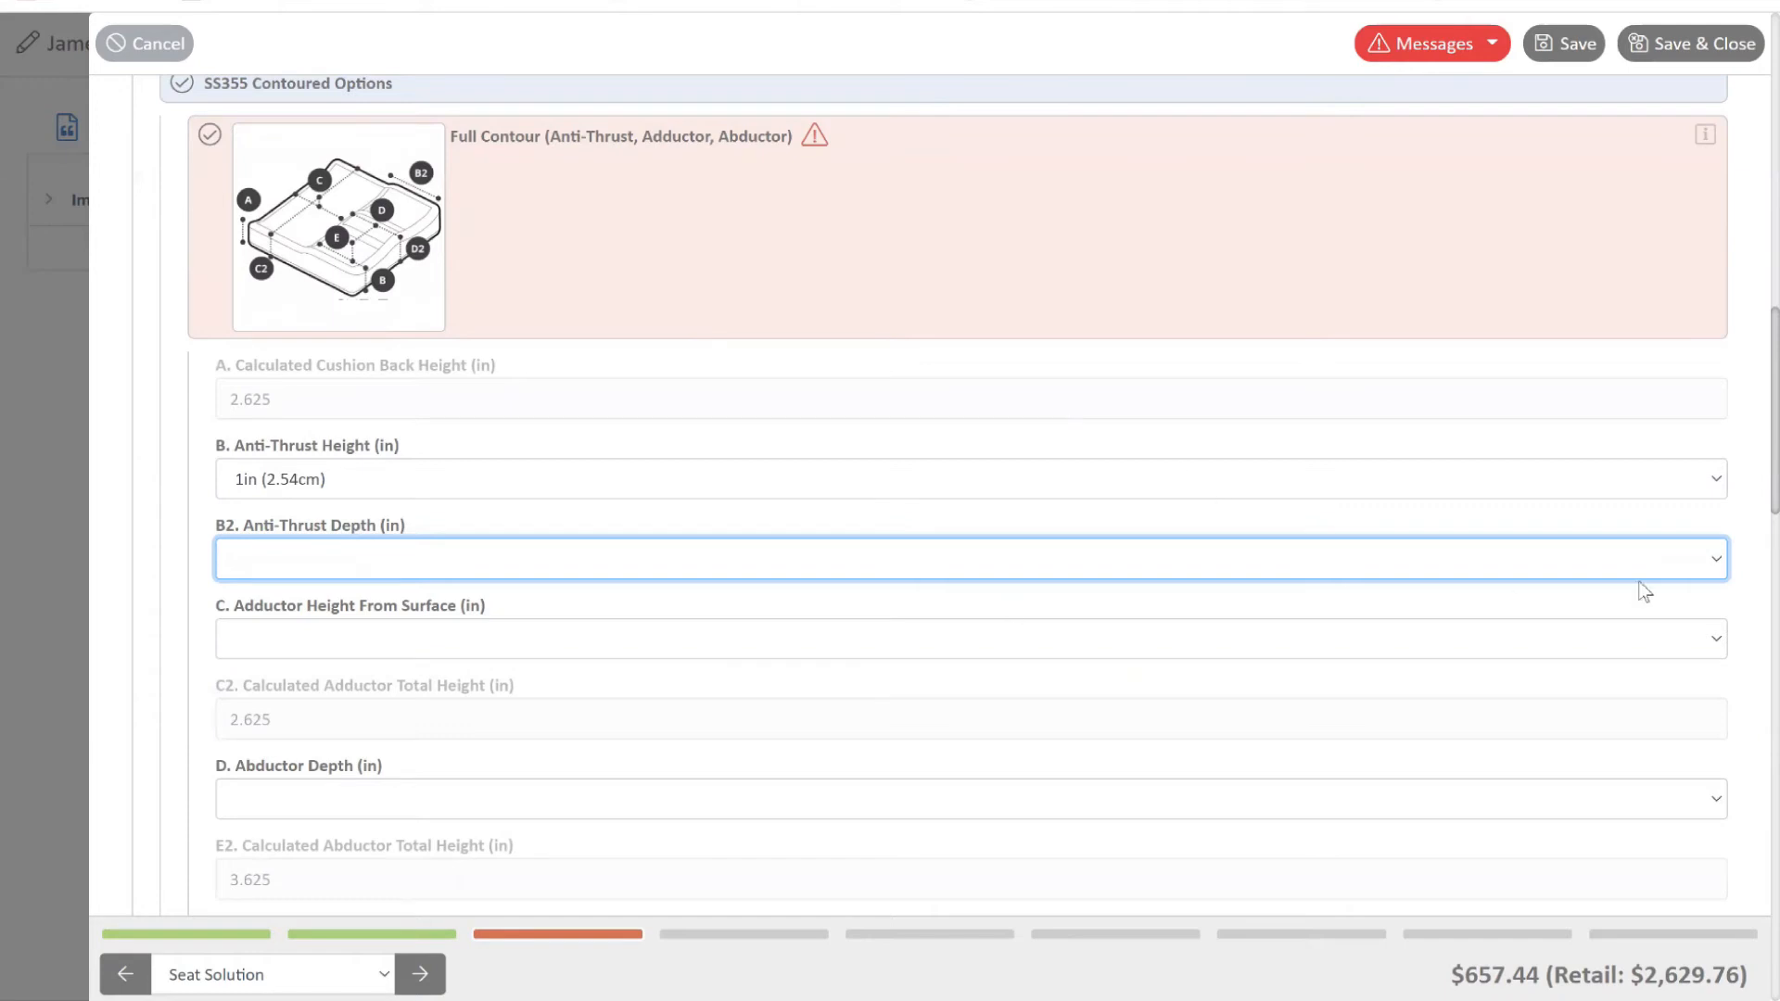
{"action": "left_click", "coordinate": [1718, 565]}
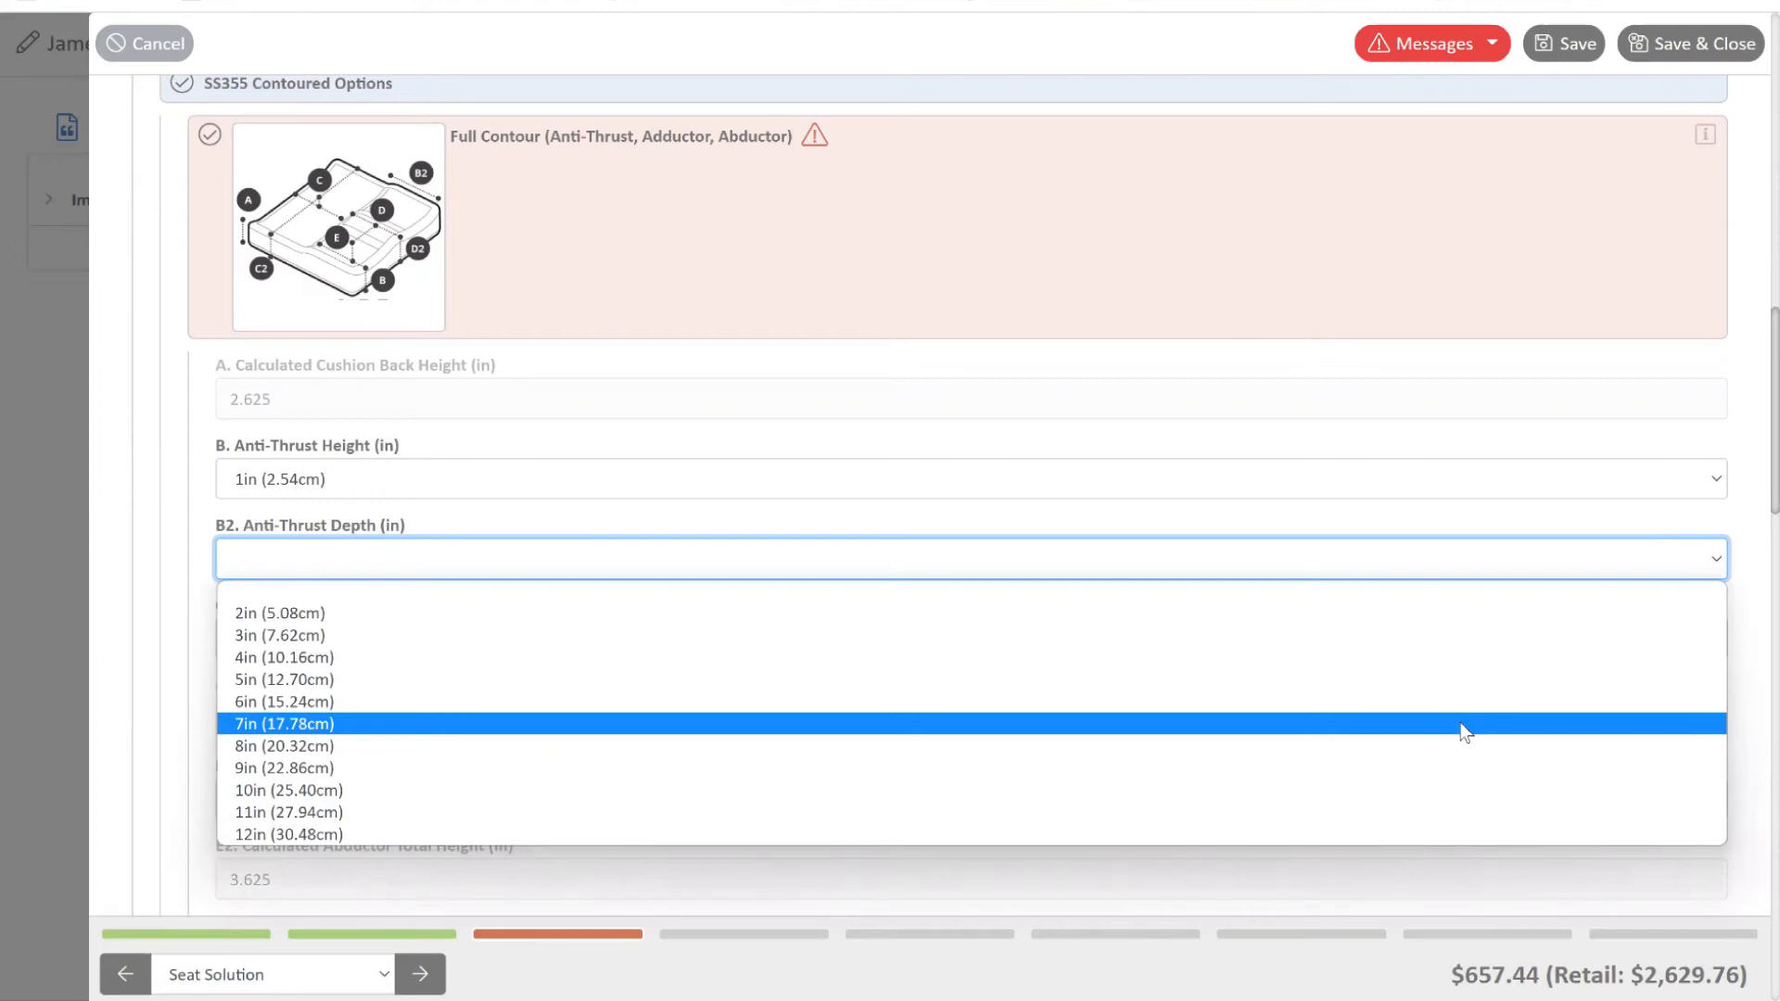
{"action": "key", "text": "Tab"}
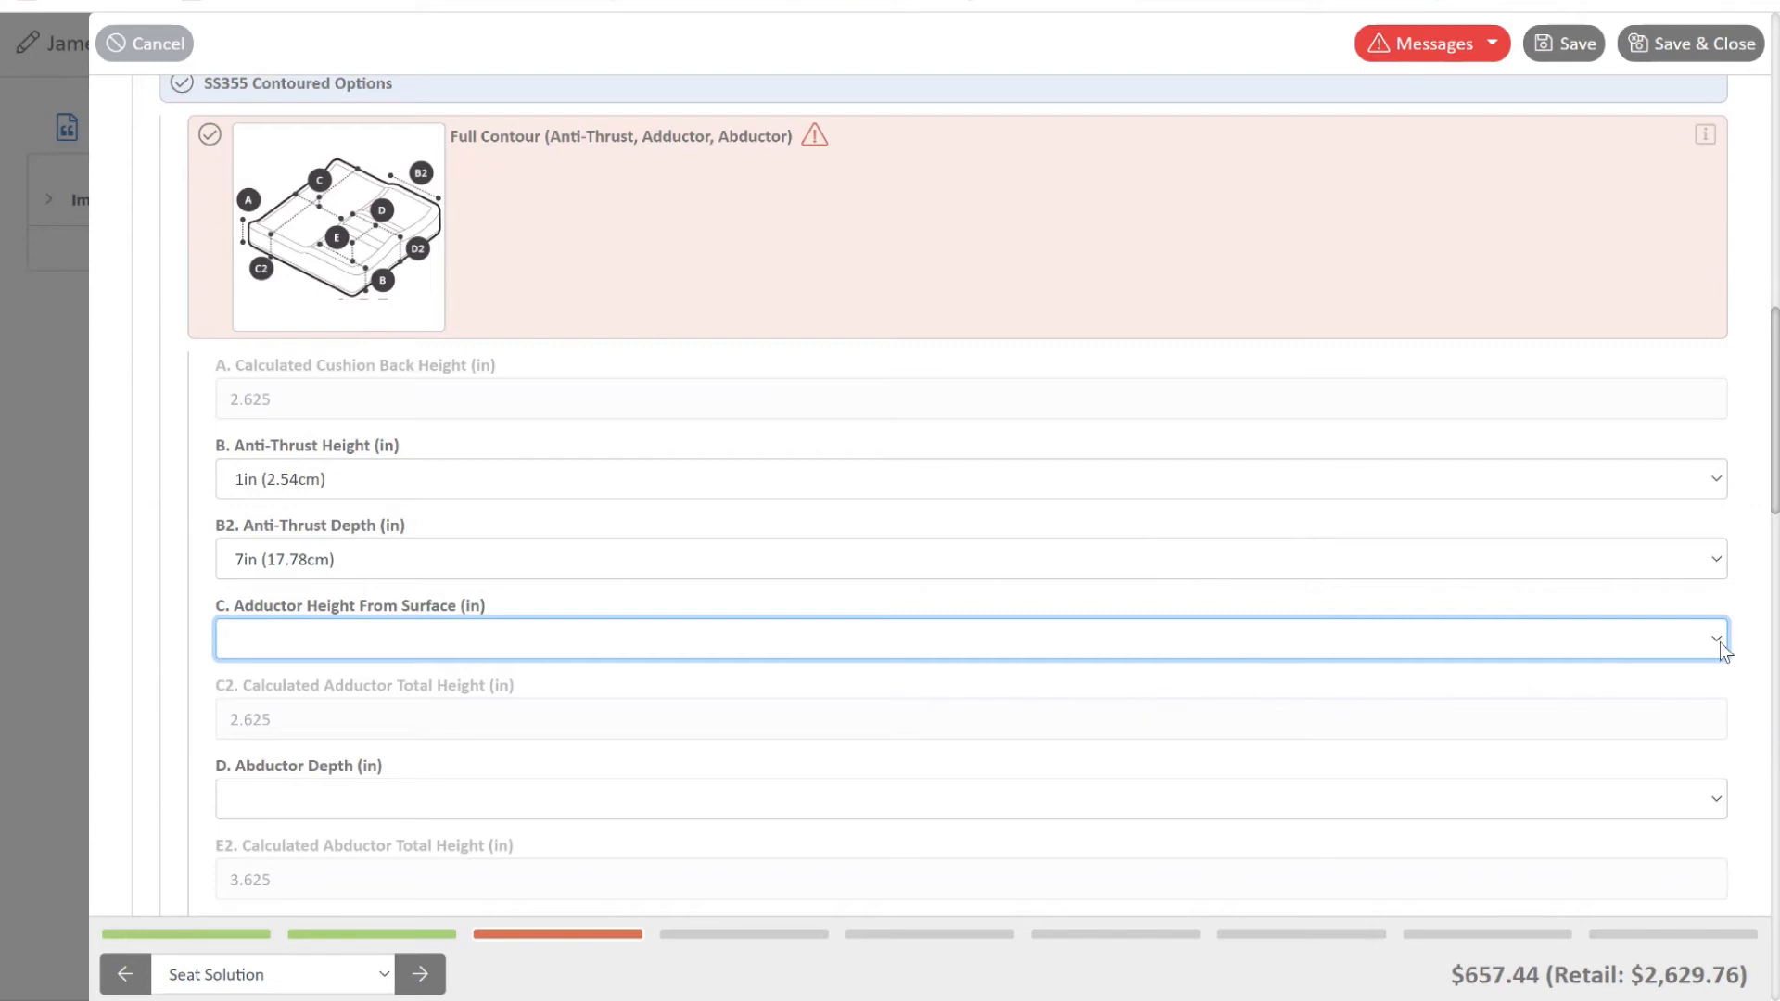
Set the cushion's adductor height from surface to 1in, abductor depth to 4in, and abductor height from surface to 1in
{"action": "left_click", "coordinate": [1686, 651]}
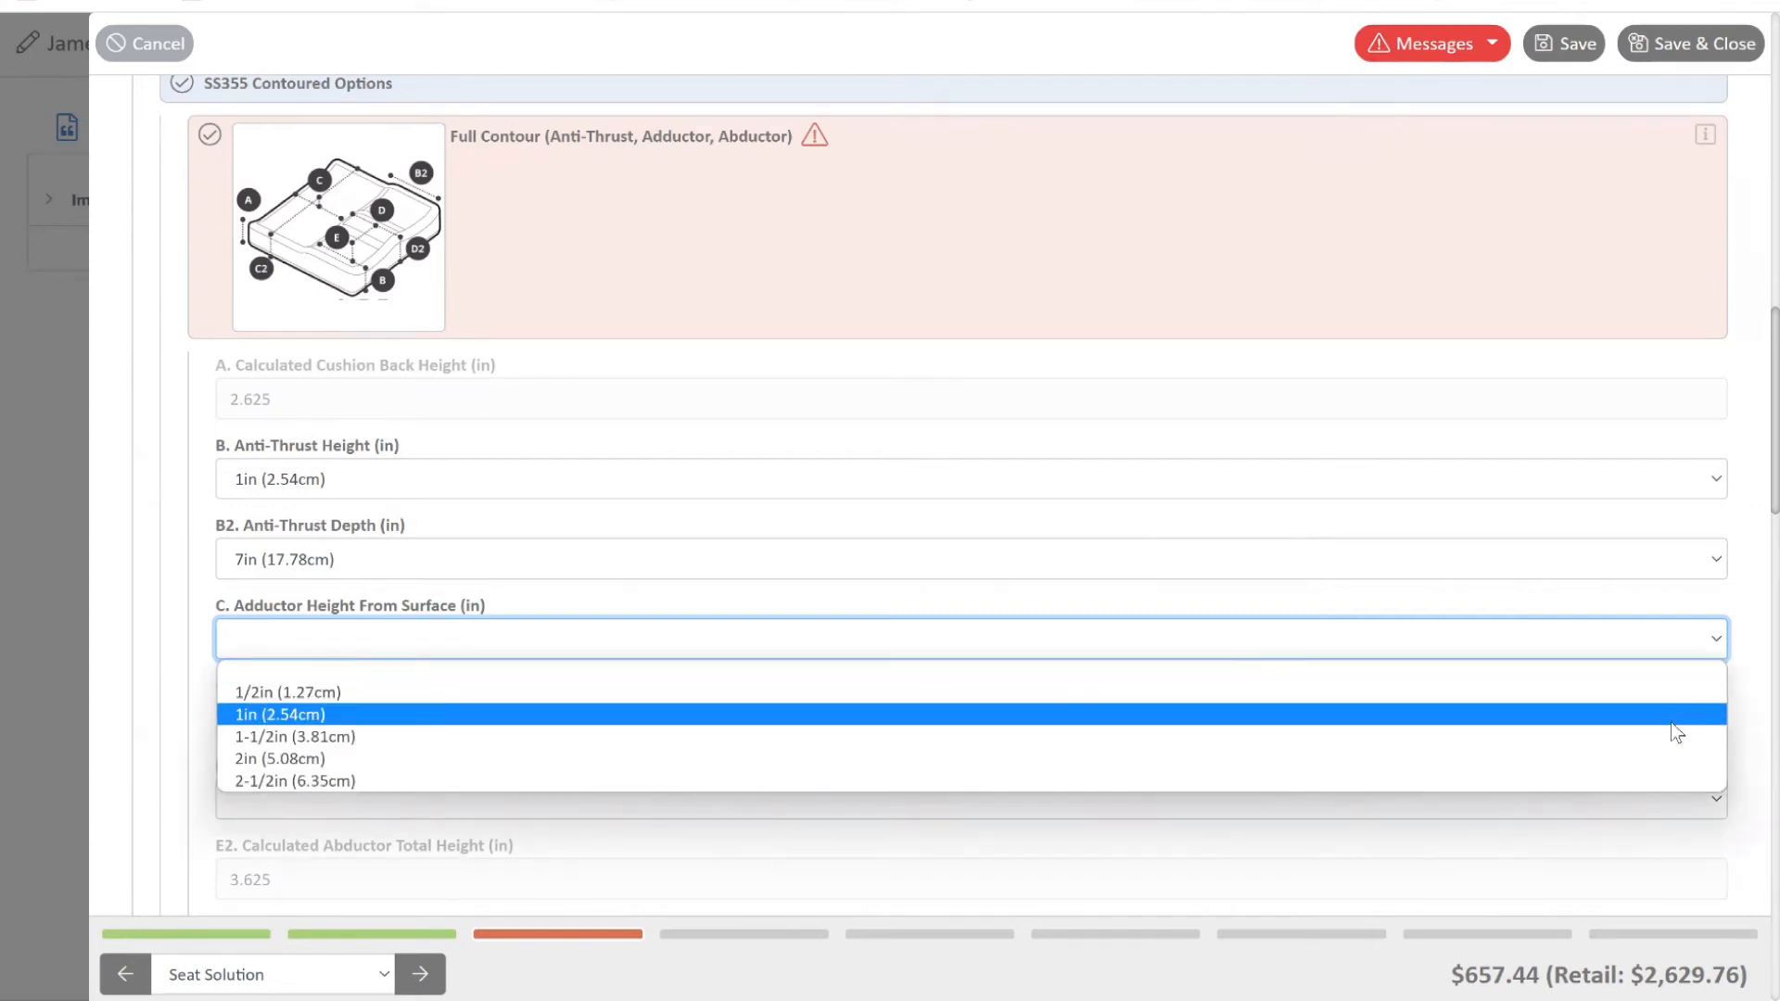
{"action": "left_click", "coordinate": [1672, 722]}
{"action": "scroll", "coordinate": [1301, 667], "scroll_direction": "down", "scroll_amount": 1}
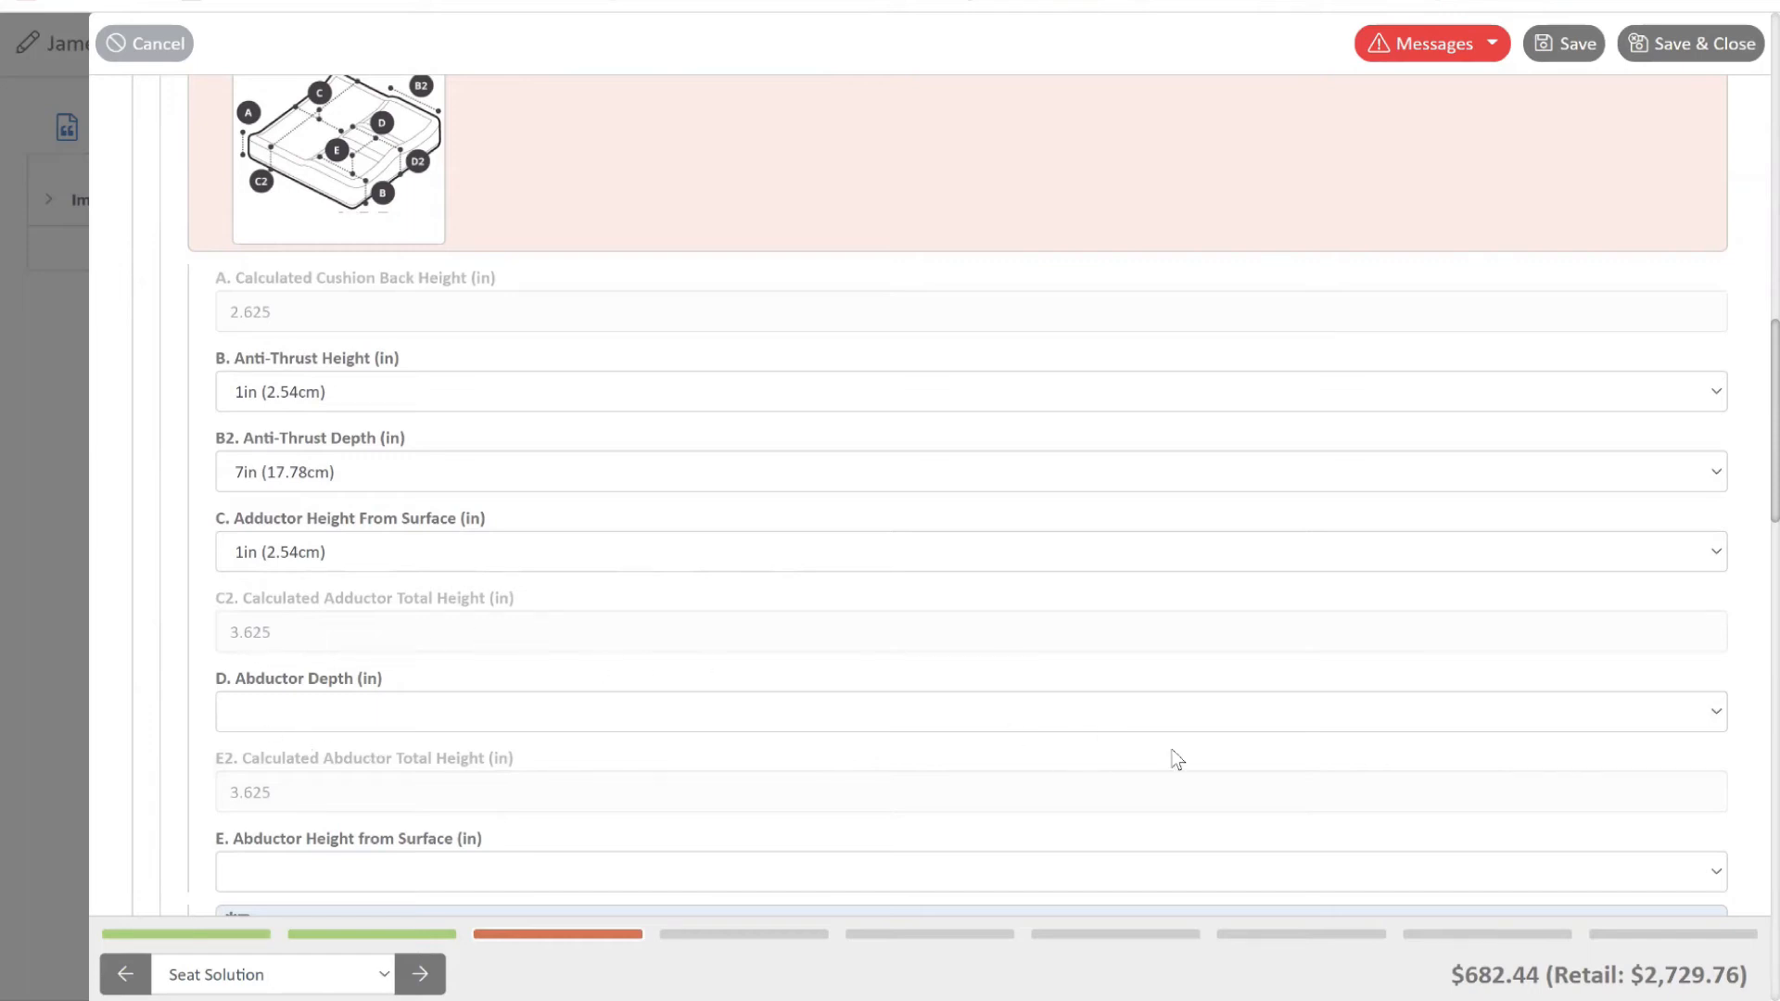
{"action": "left_click", "coordinate": [1721, 712]}
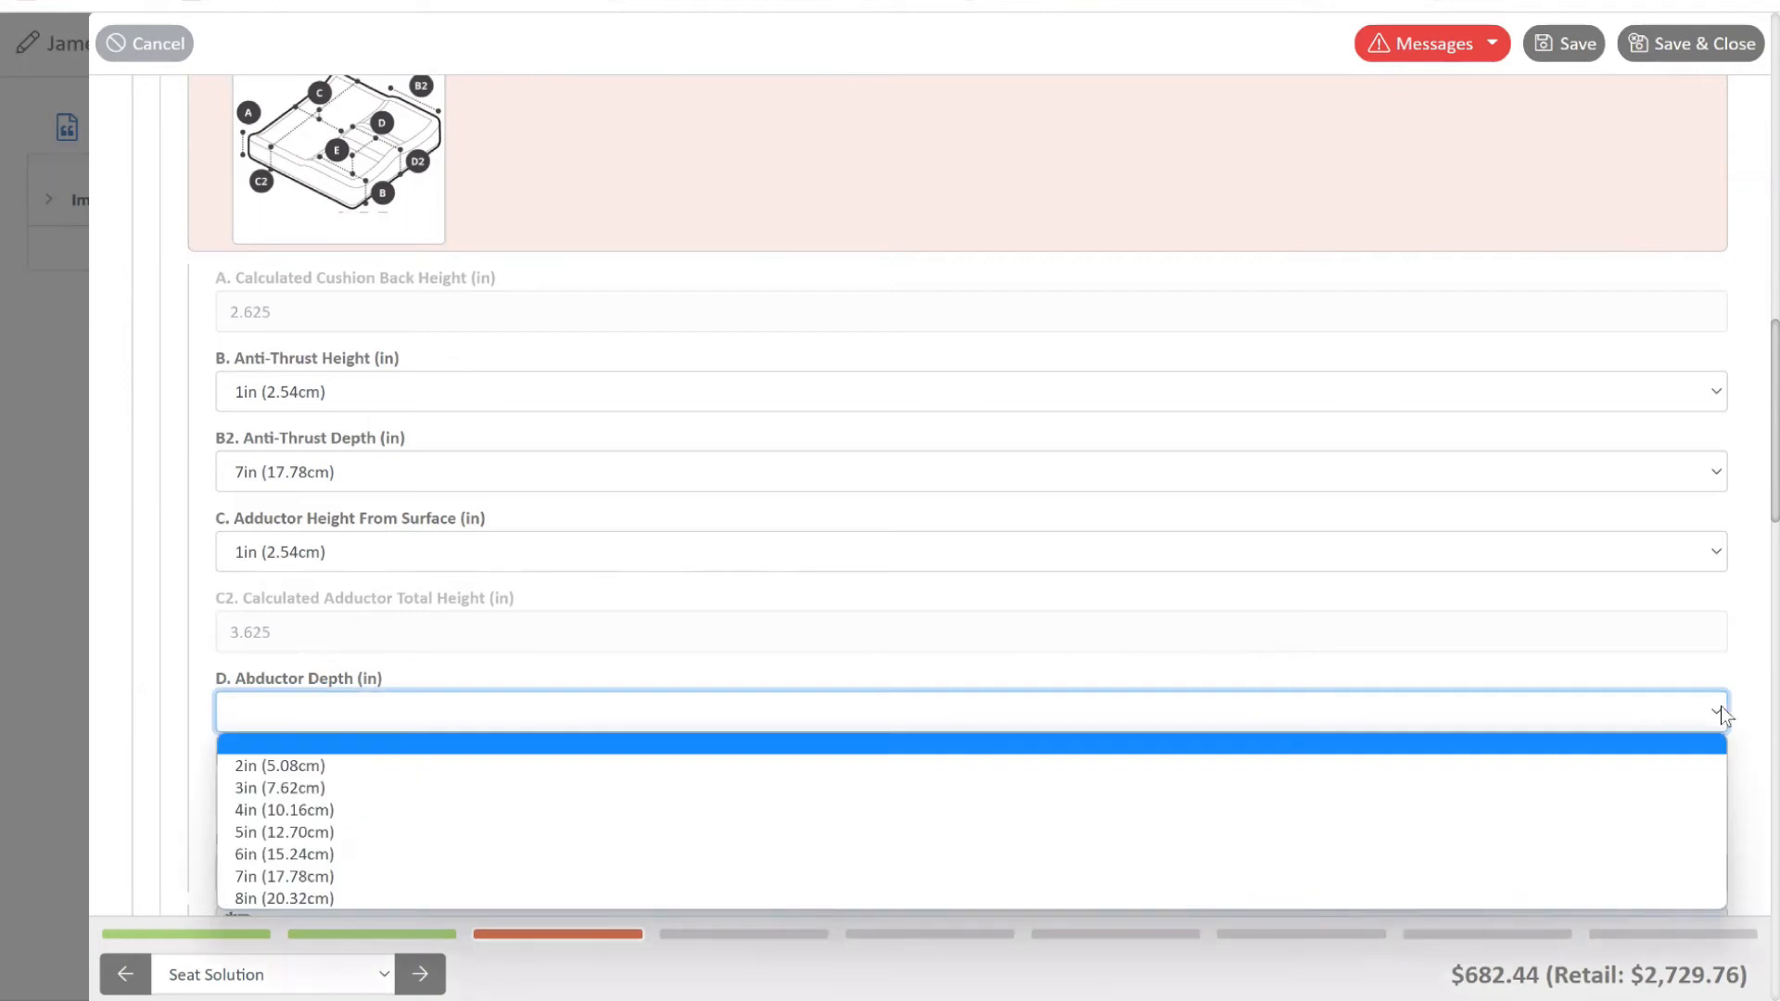
{"action": "left_click", "coordinate": [1650, 810]}
{"action": "scroll", "coordinate": [1151, 735], "scroll_direction": "down", "scroll_amount": 1}
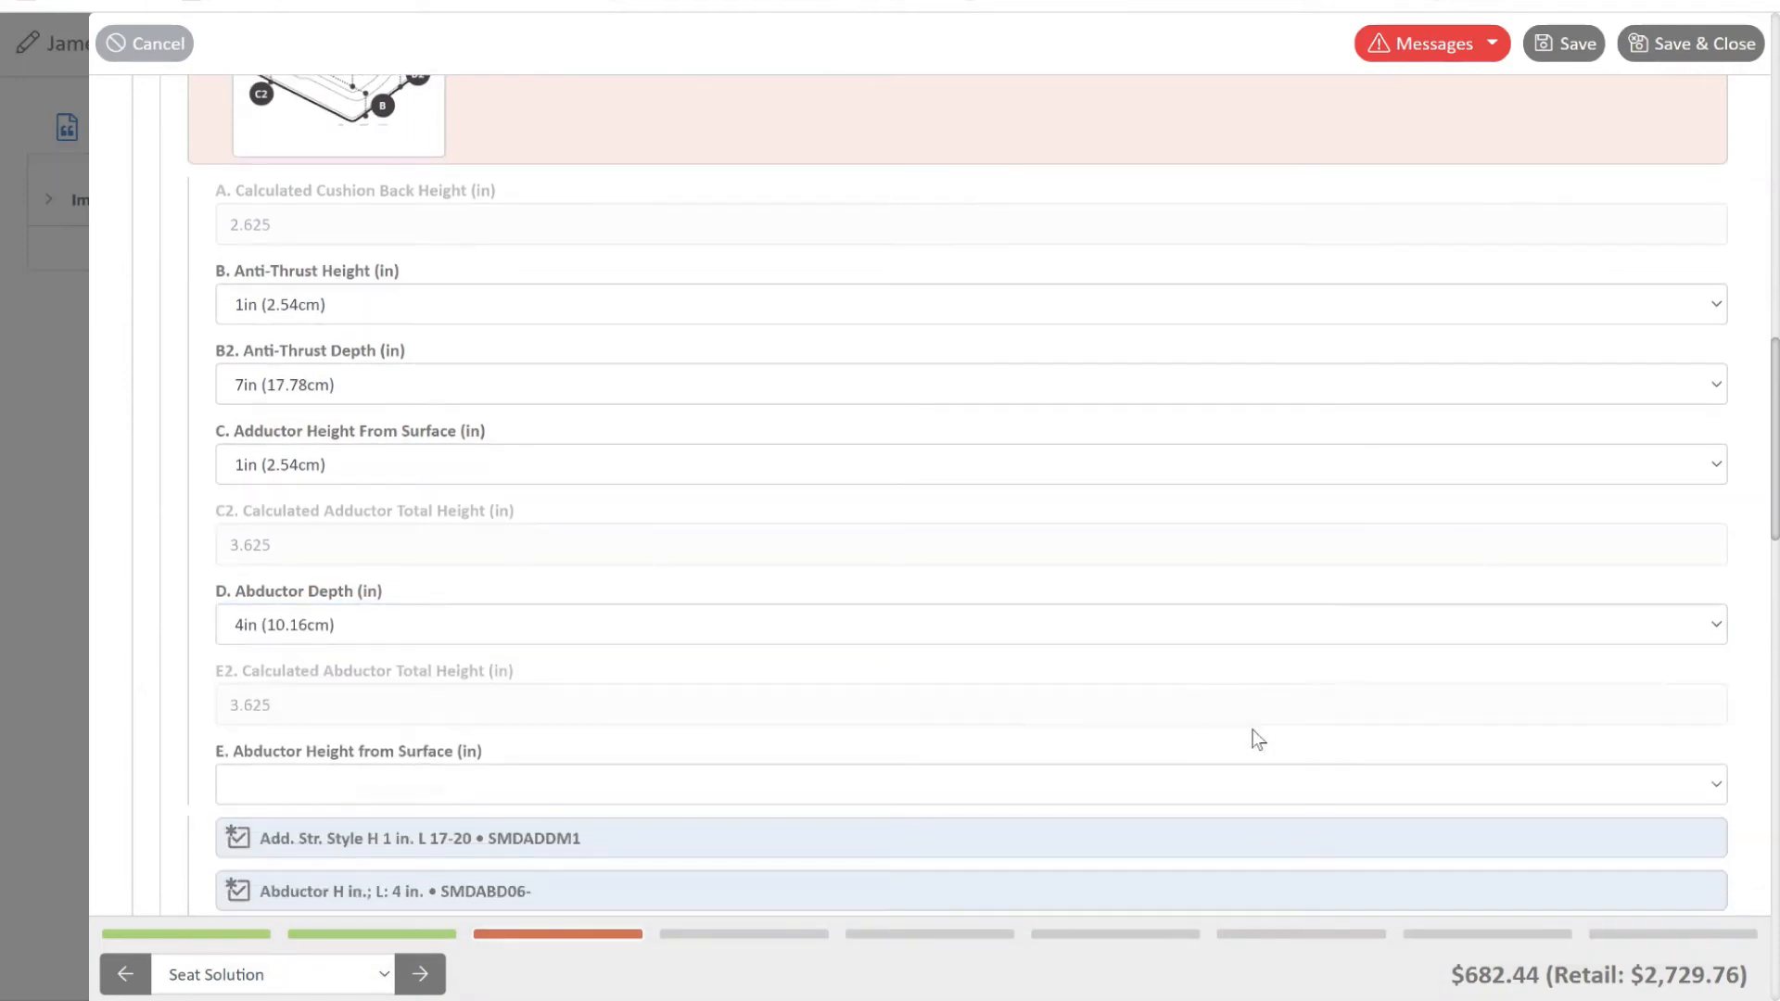
{"action": "left_click", "coordinate": [1712, 784]}
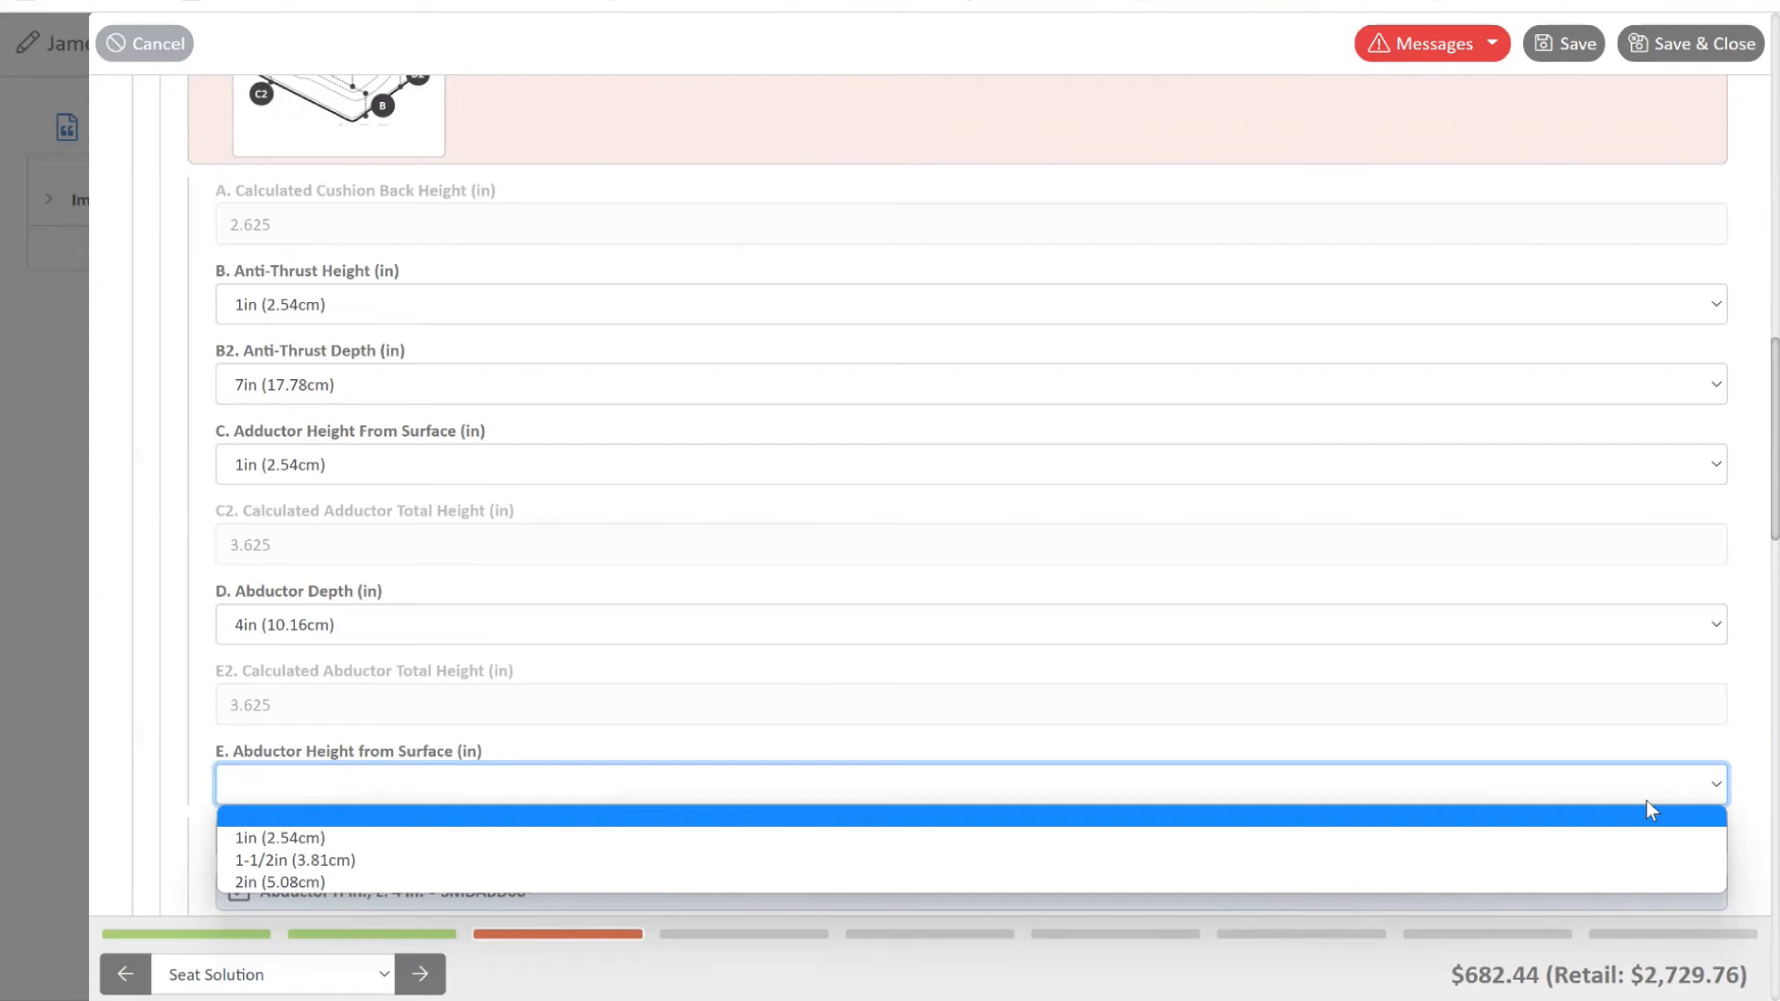
{"action": "left_click", "coordinate": [1636, 849]}
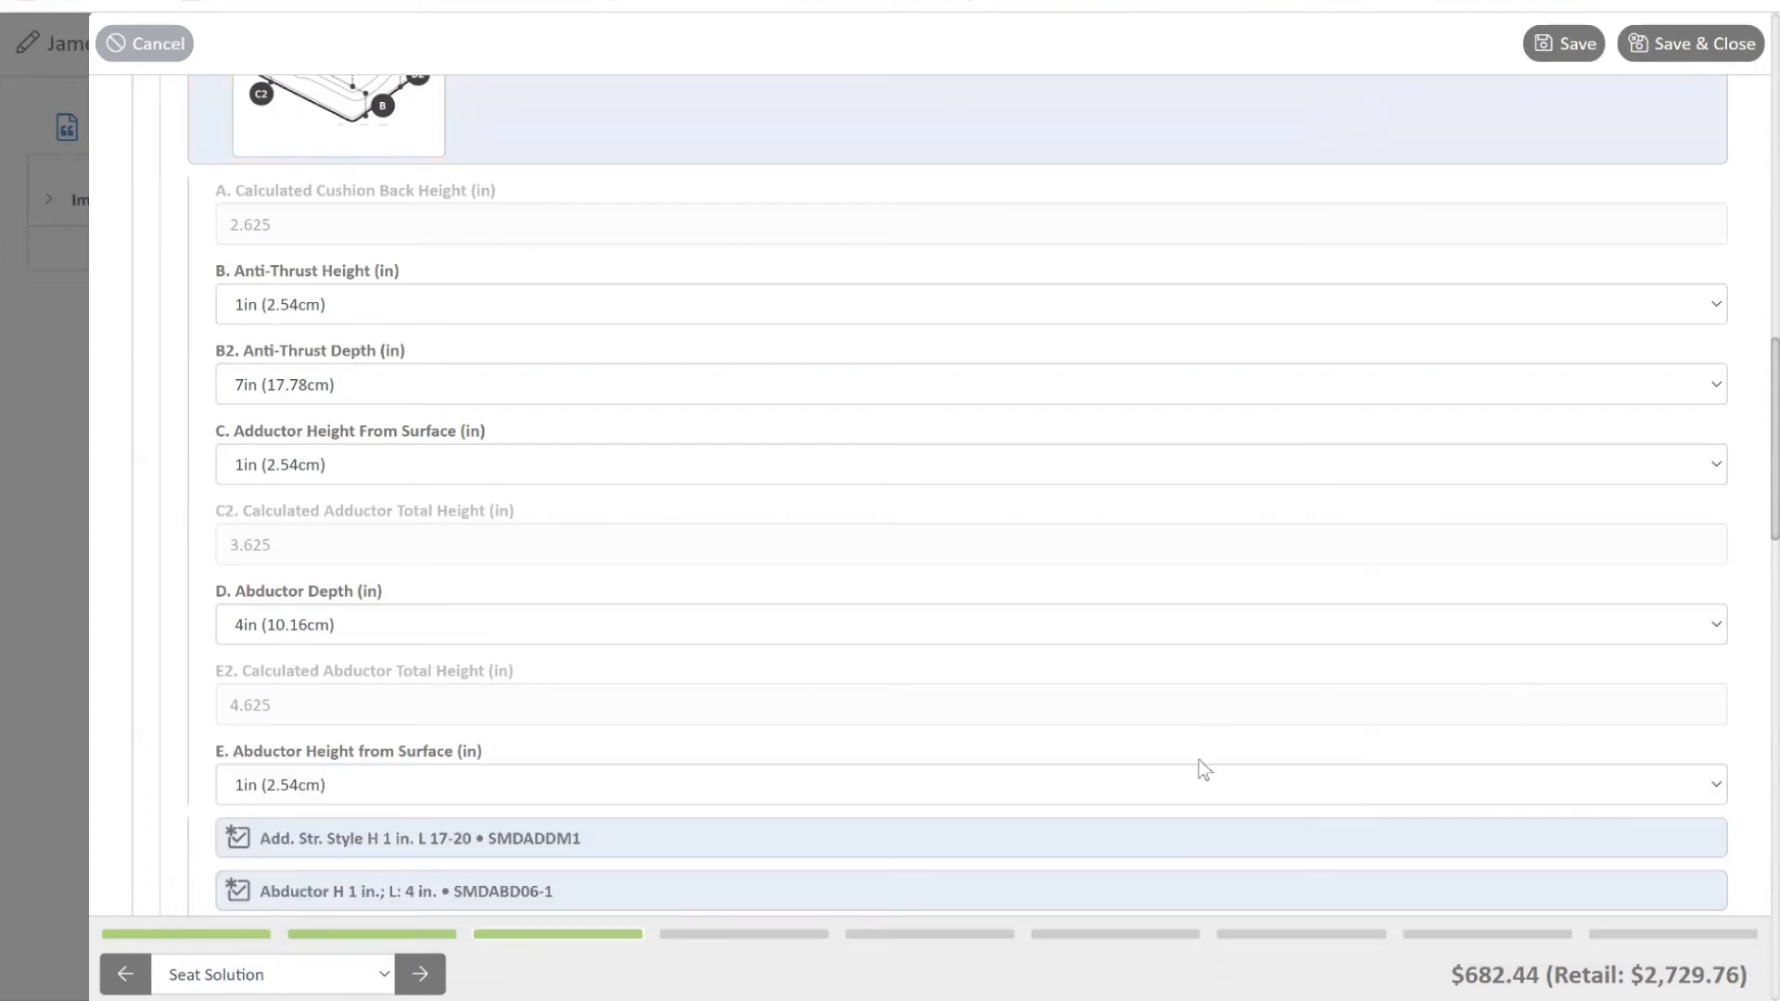
Review the full contour cushion's entered dimensions, calculated total heights, and the adductor, abductor and anti-thrust items added for it
{"action": "scroll", "coordinate": [1204, 760], "scroll_direction": "up", "scroll_amount": 2}
{"action": "scroll", "coordinate": [1201, 763], "scroll_direction": "down", "scroll_amount": 2}
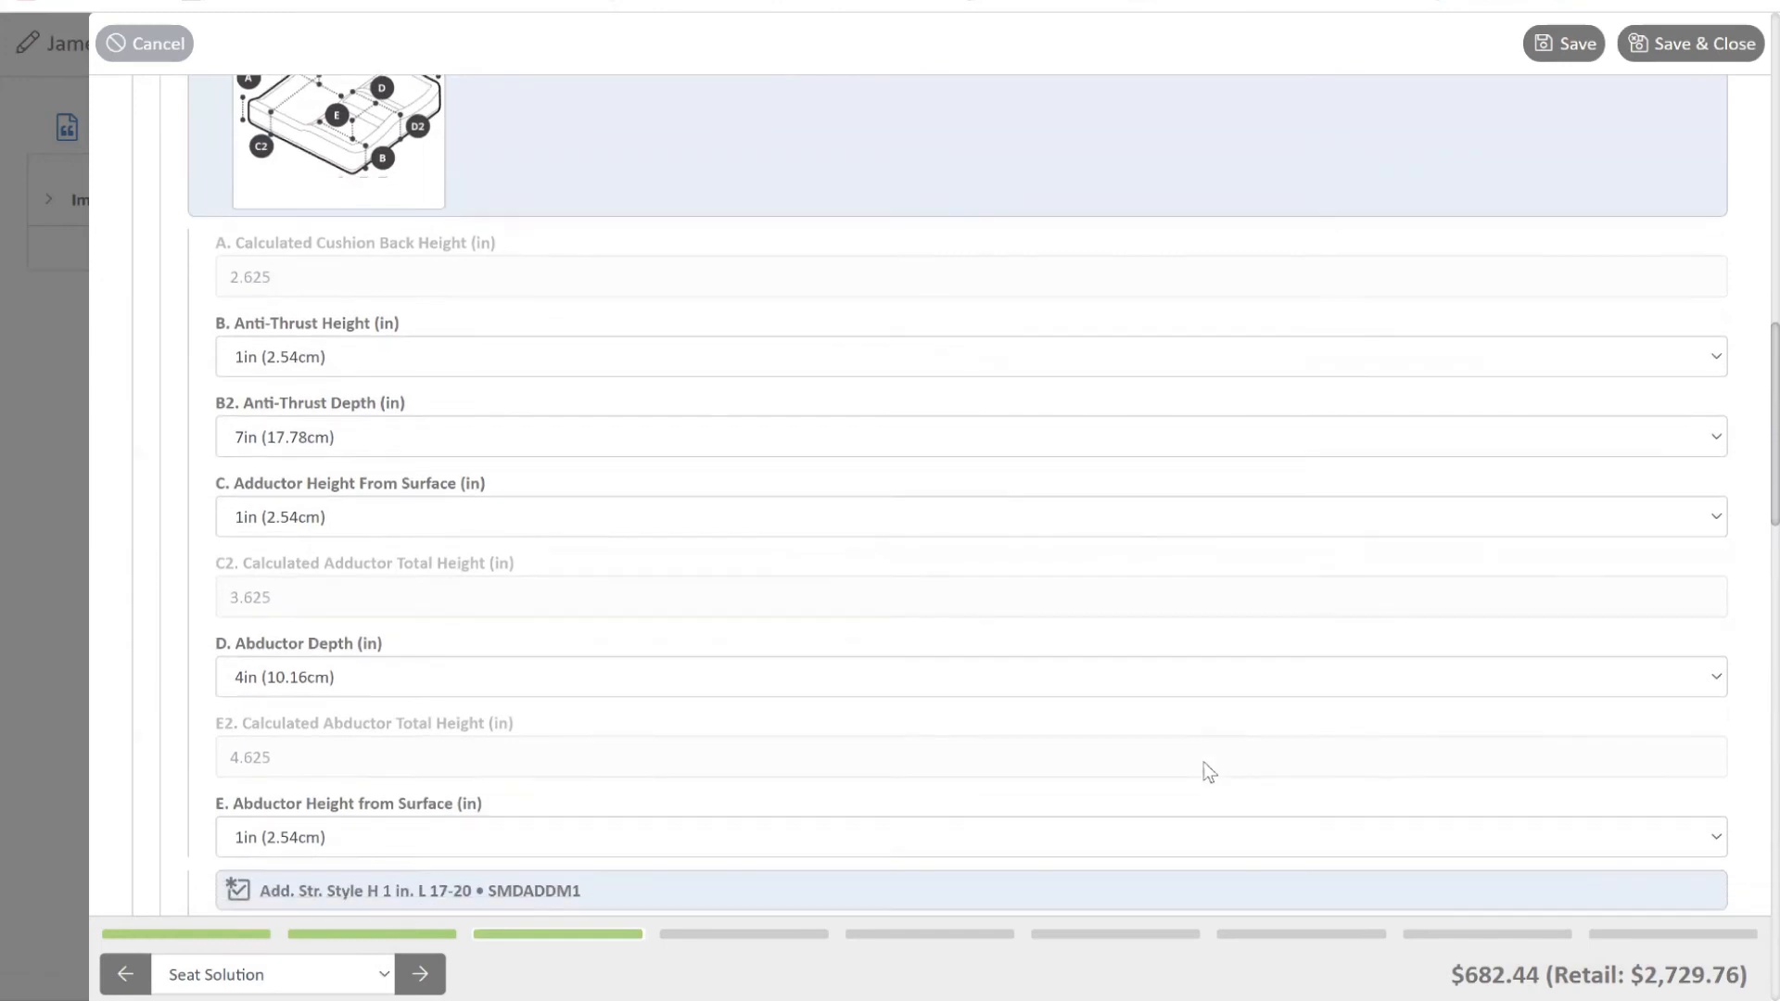
{"action": "scroll", "coordinate": [1144, 711], "scroll_direction": "up", "scroll_amount": 1}
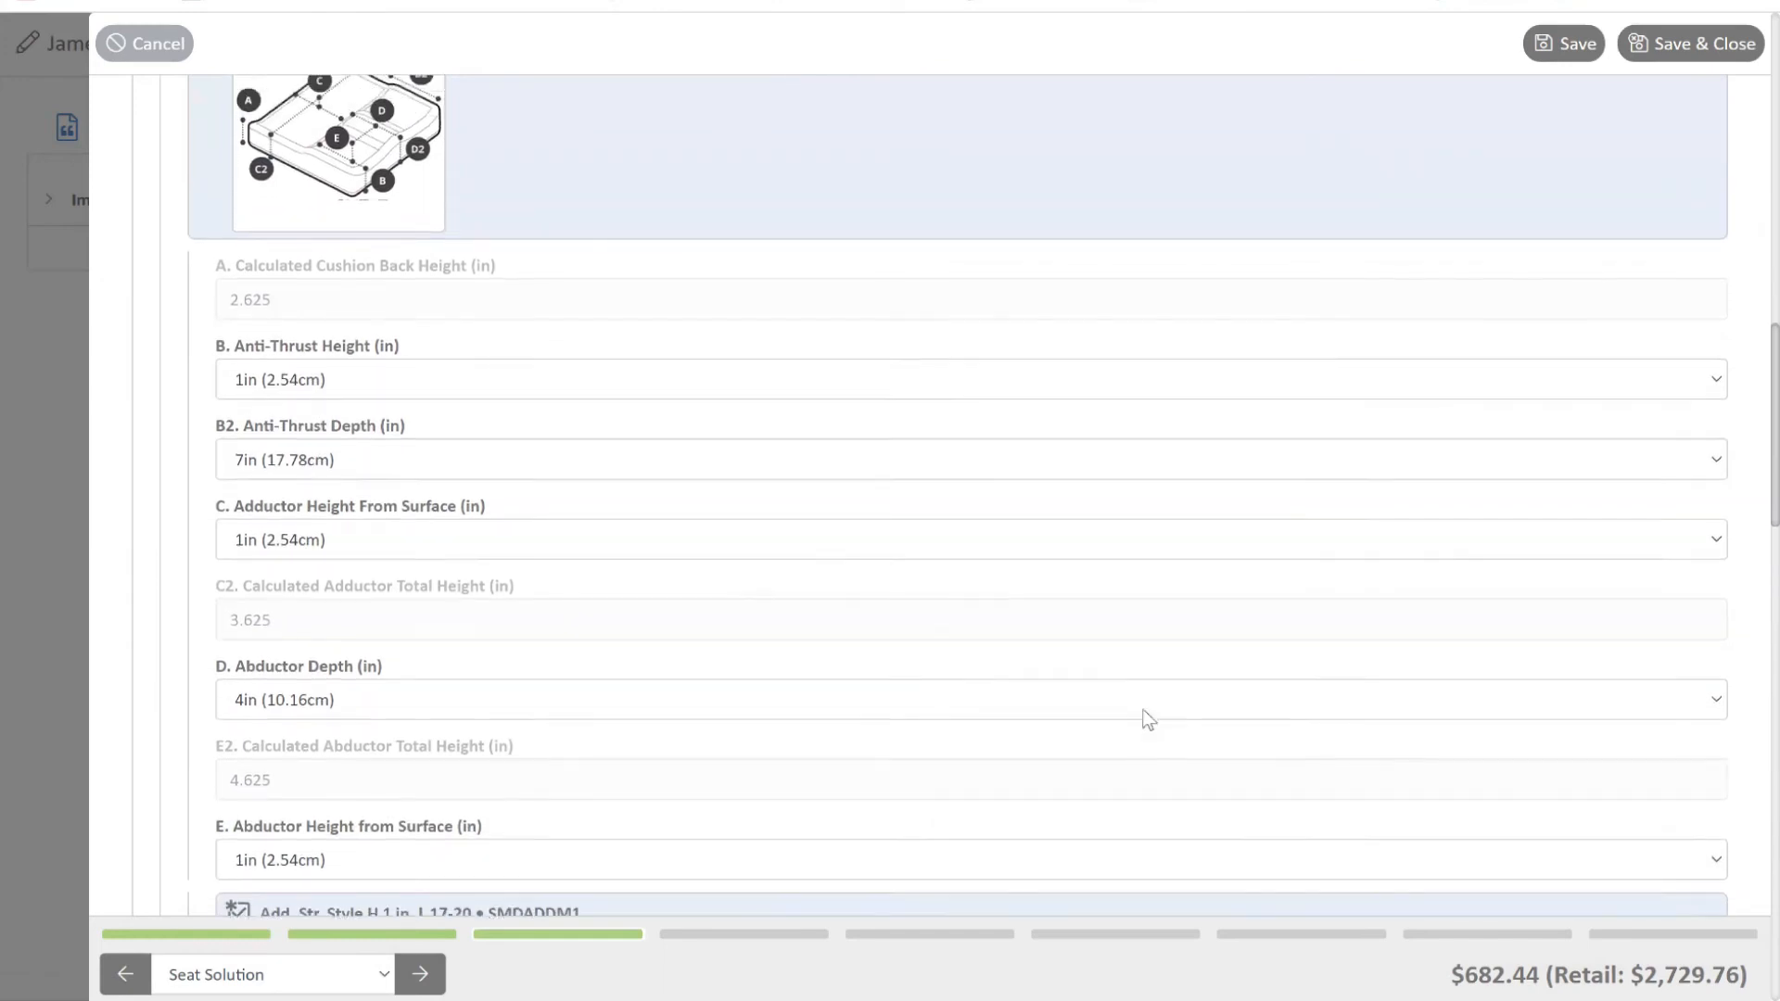
{"action": "scroll", "coordinate": [1146, 707], "scroll_direction": "down", "scroll_amount": 1}
{"action": "scroll", "coordinate": [1146, 701], "scroll_direction": "up", "scroll_amount": 1}
{"action": "scroll", "coordinate": [1145, 701], "scroll_direction": "up", "scroll_amount": 2}
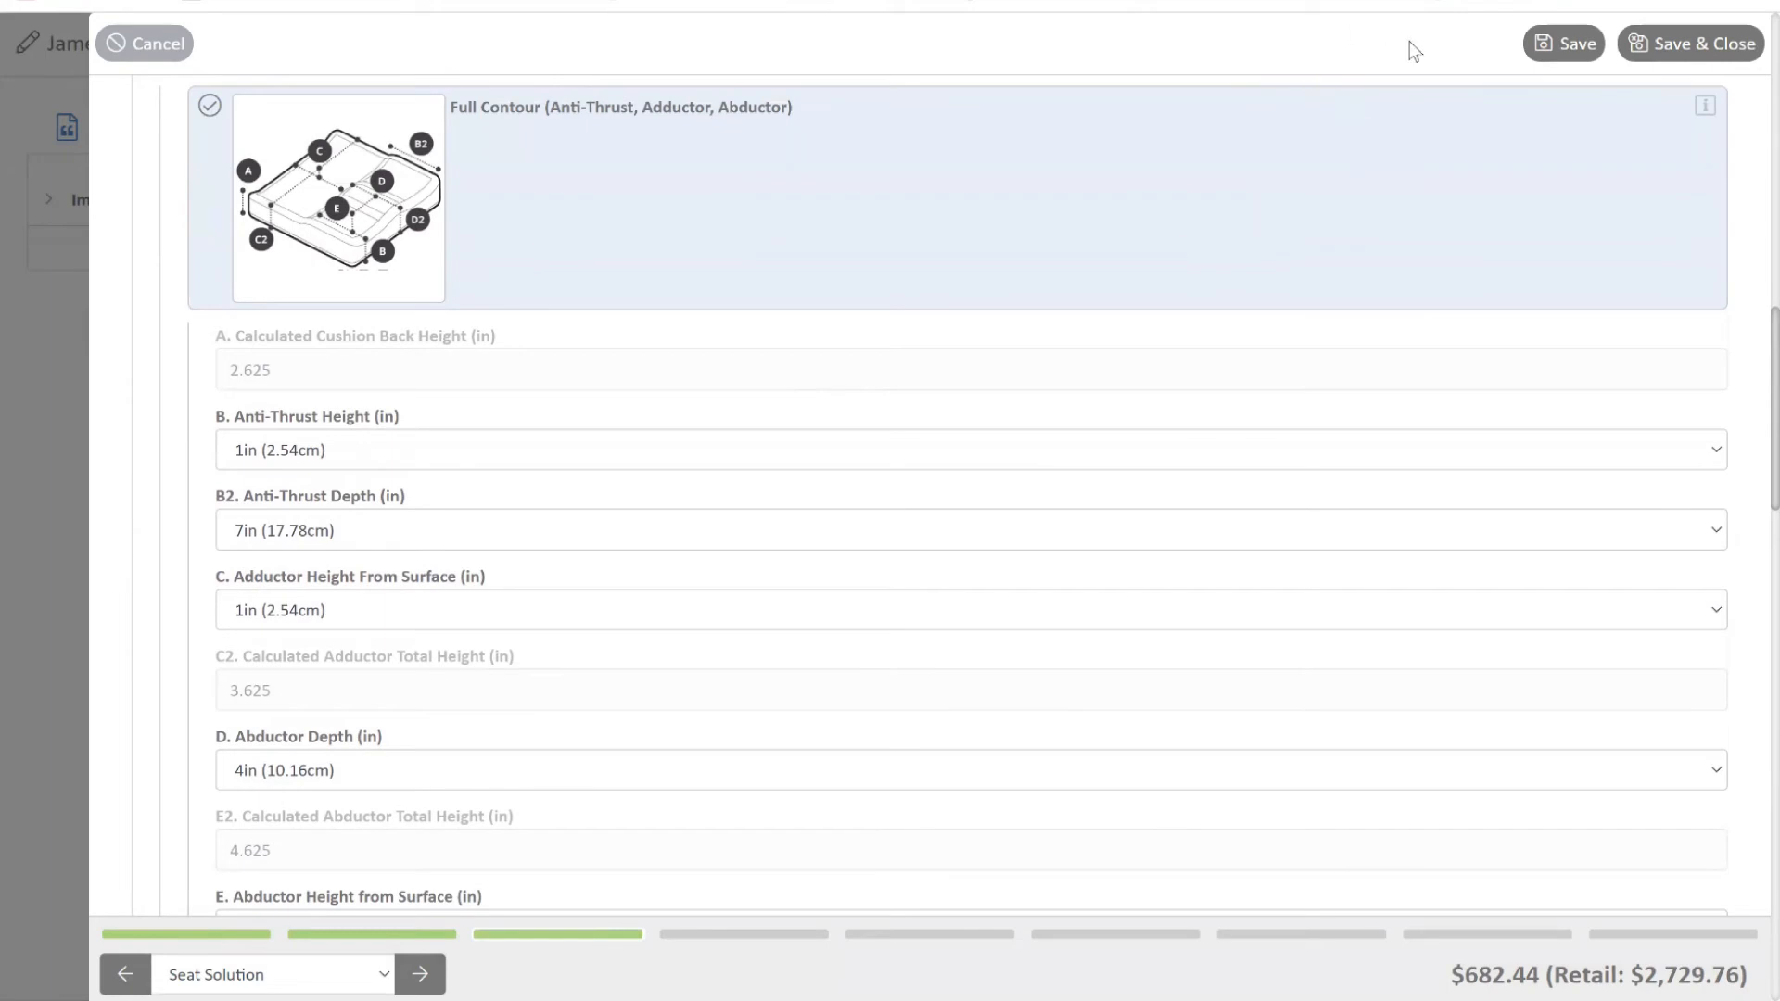
{"action": "scroll", "coordinate": [1349, 130], "scroll_direction": "down", "scroll_amount": 5}
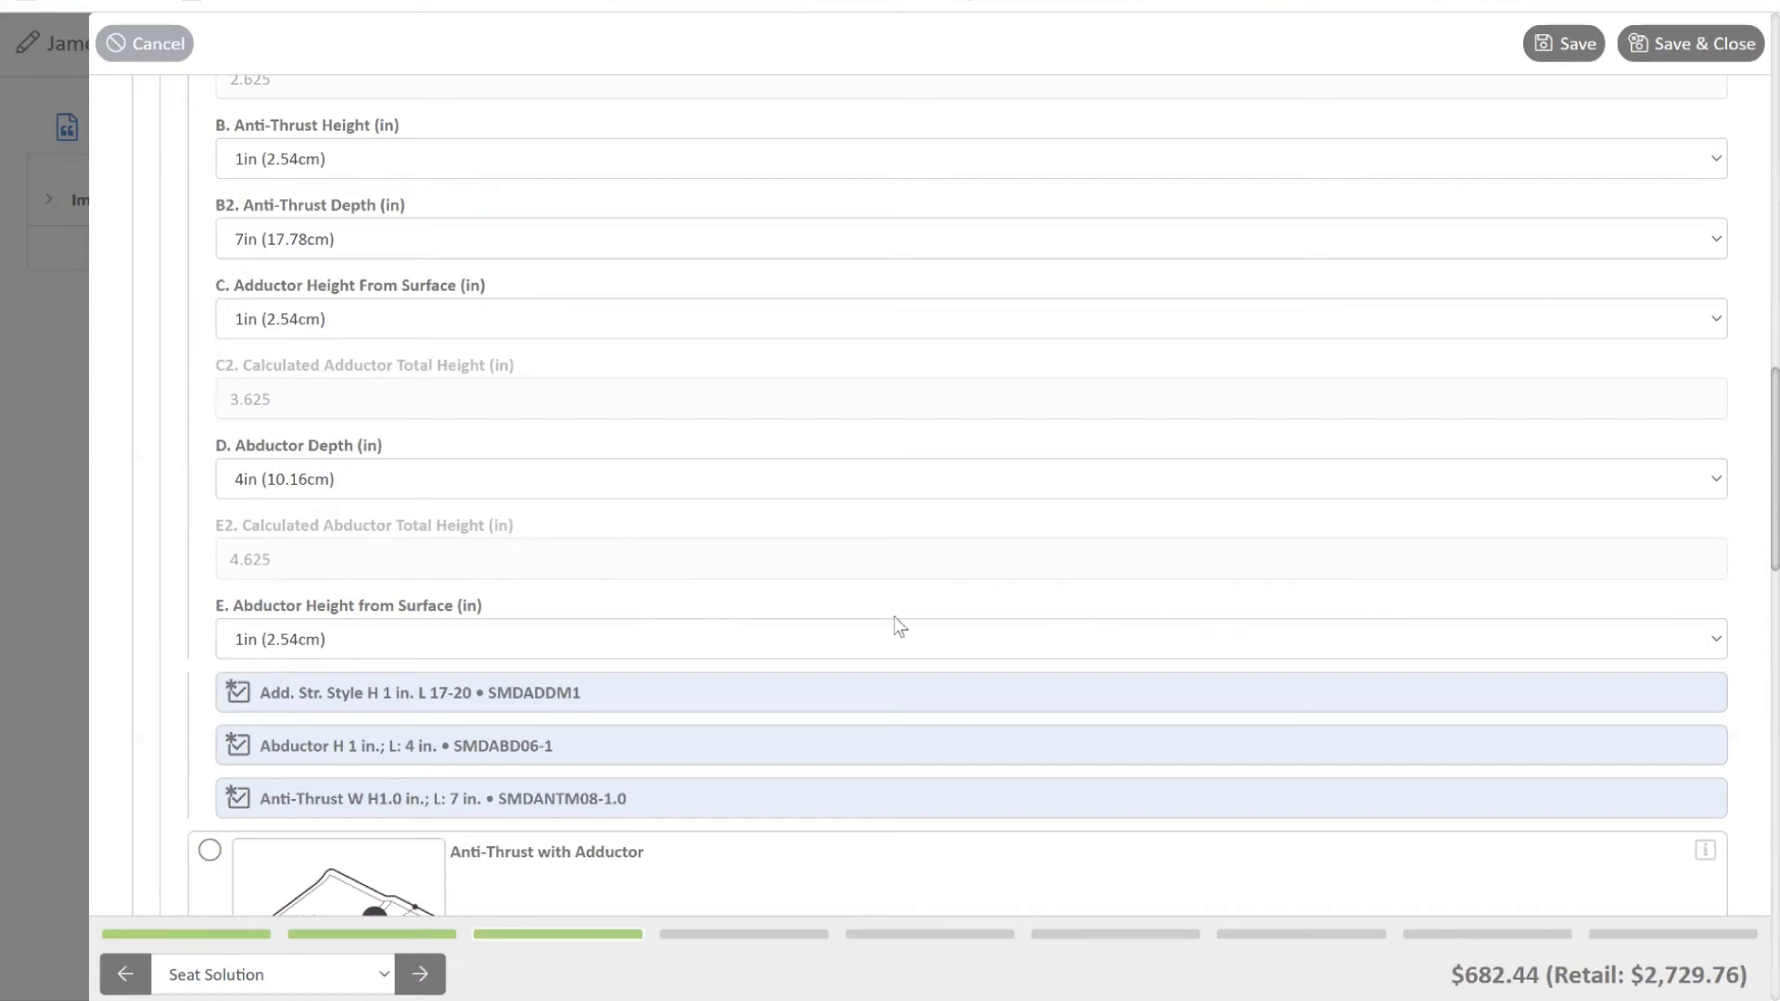
{"action": "scroll", "coordinate": [887, 619], "scroll_direction": "down", "scroll_amount": 2}
{"action": "scroll", "coordinate": [649, 728], "scroll_direction": "down", "scroll_amount": 1}
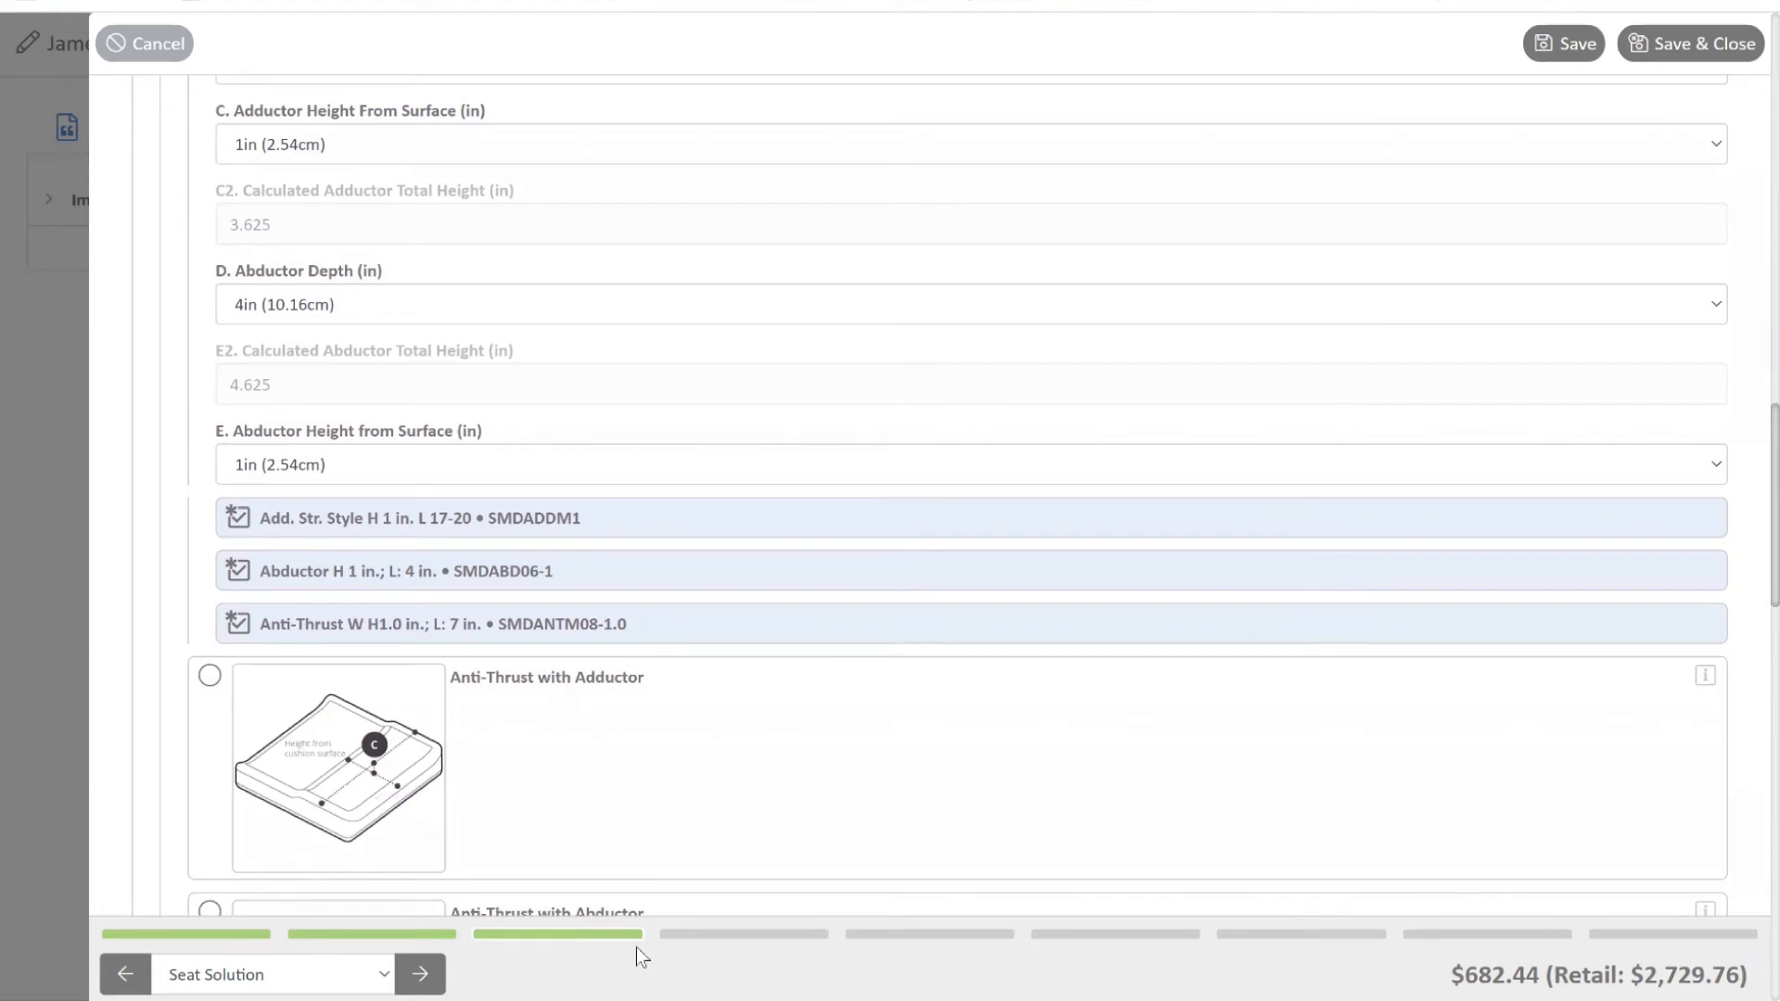
Examine the leg length discrepancy, growth notch and hamstring relief choices among the seat shape modifications
{"action": "scroll", "coordinate": [1212, 816], "scroll_direction": "down", "scroll_amount": 14}
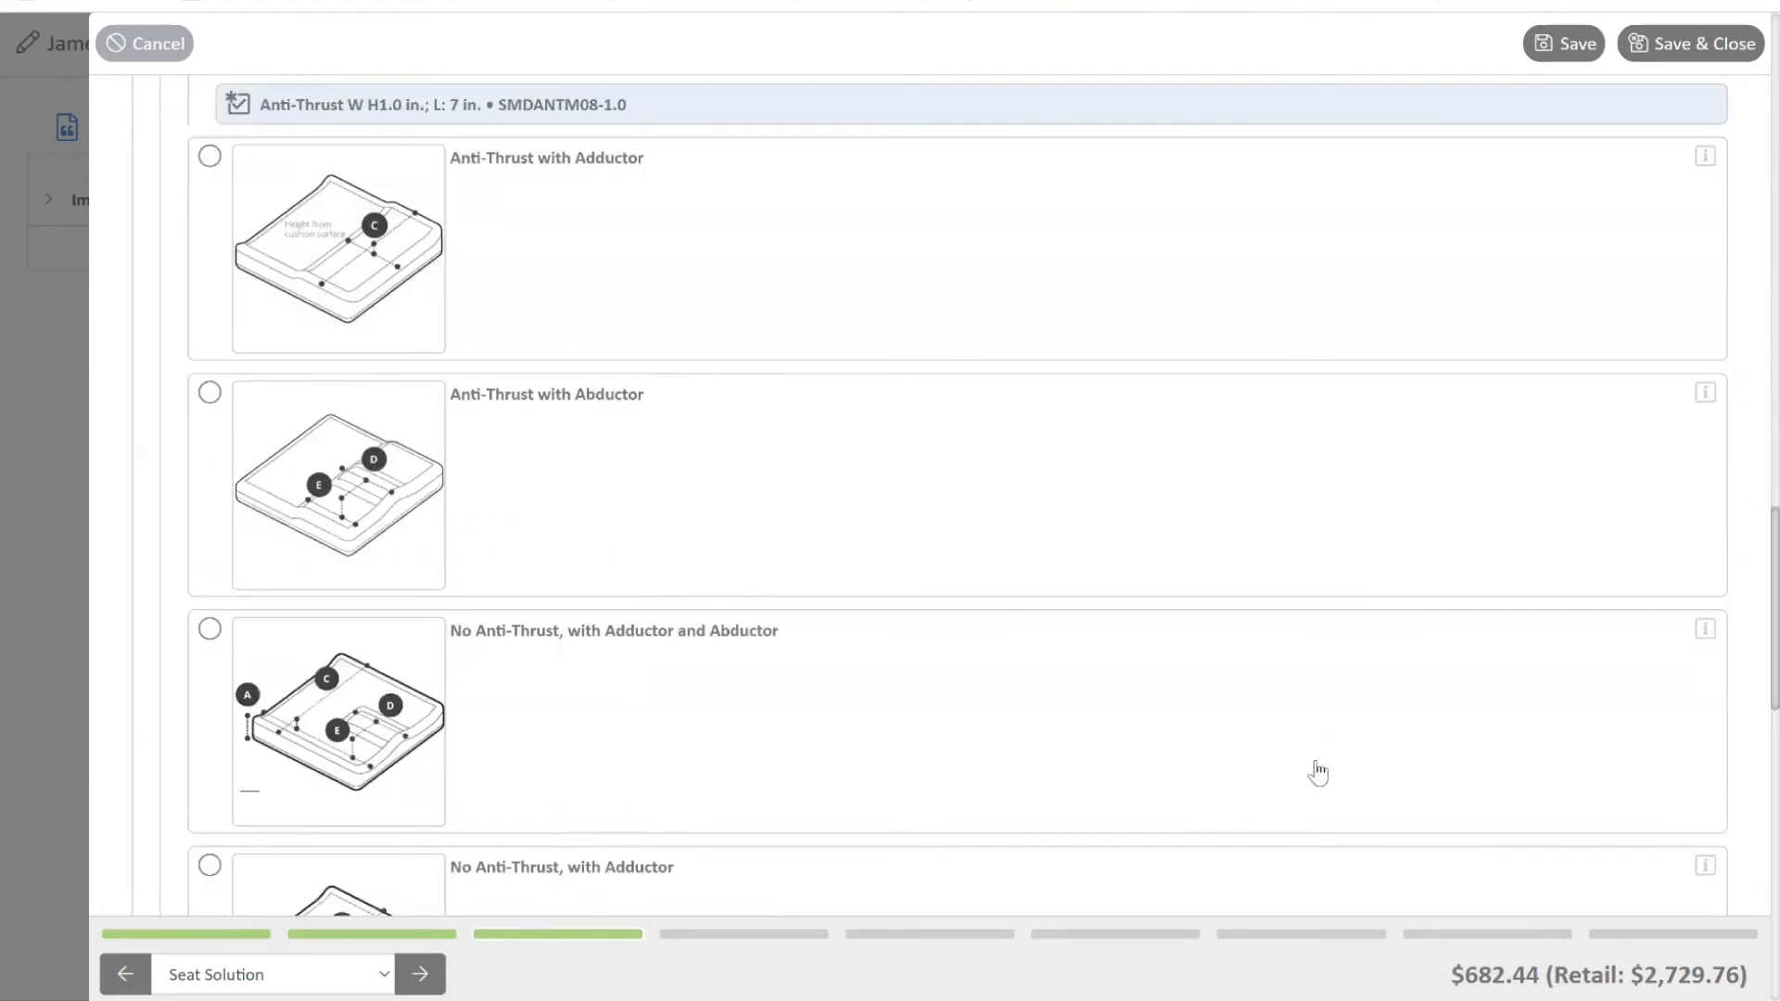
{"action": "scroll", "coordinate": [1317, 753], "scroll_direction": "down", "scroll_amount": 8}
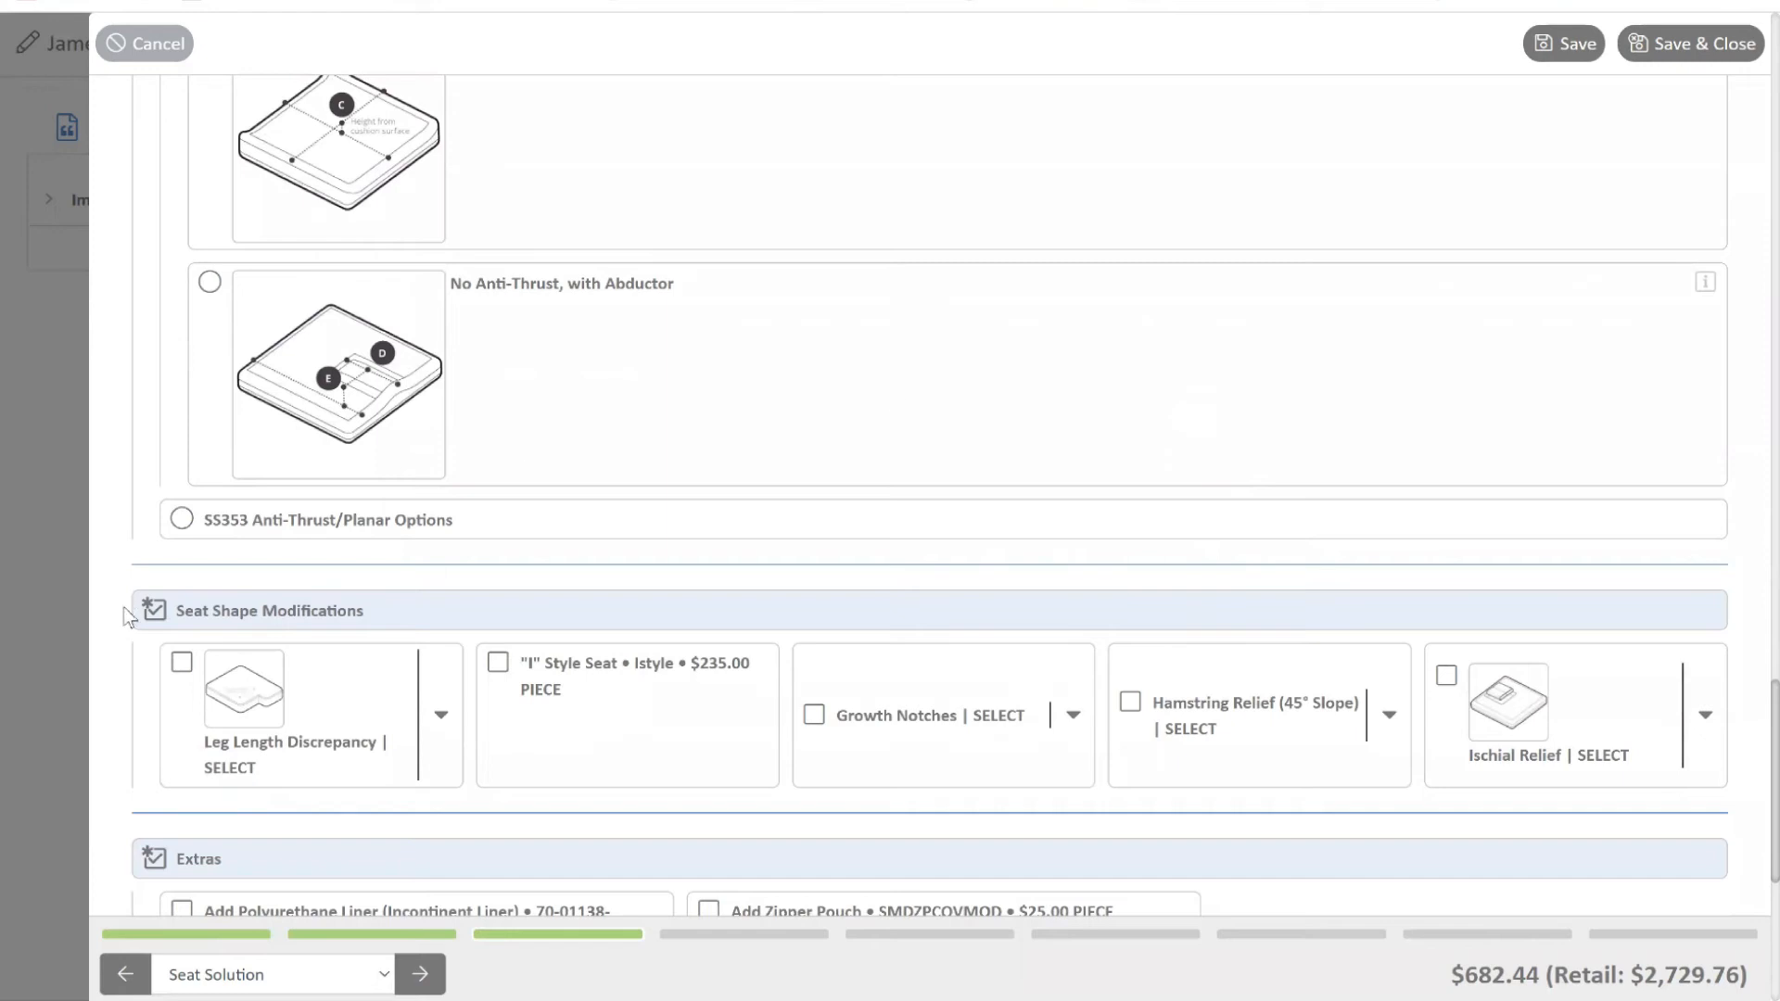
{"action": "scroll", "coordinate": [602, 639], "scroll_direction": "down", "scroll_amount": 1}
{"action": "scroll", "coordinate": [649, 626], "scroll_direction": "down", "scroll_amount": 2}
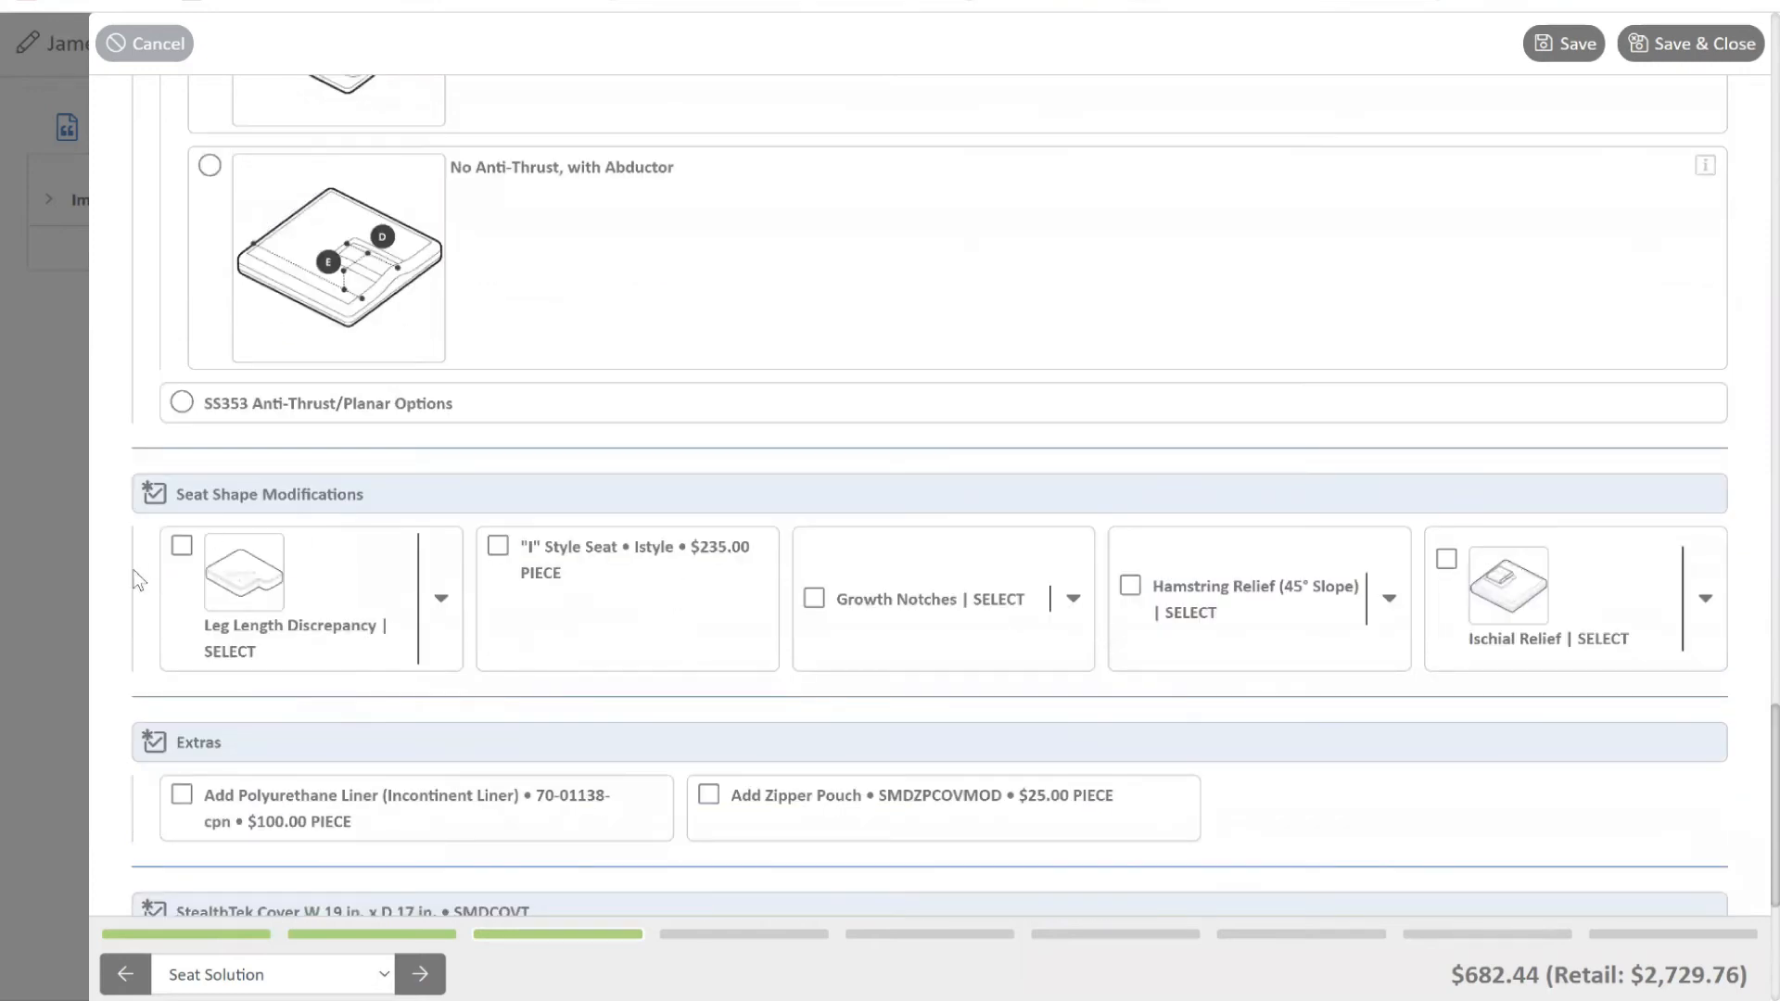
{"action": "left_click", "coordinate": [441, 600]}
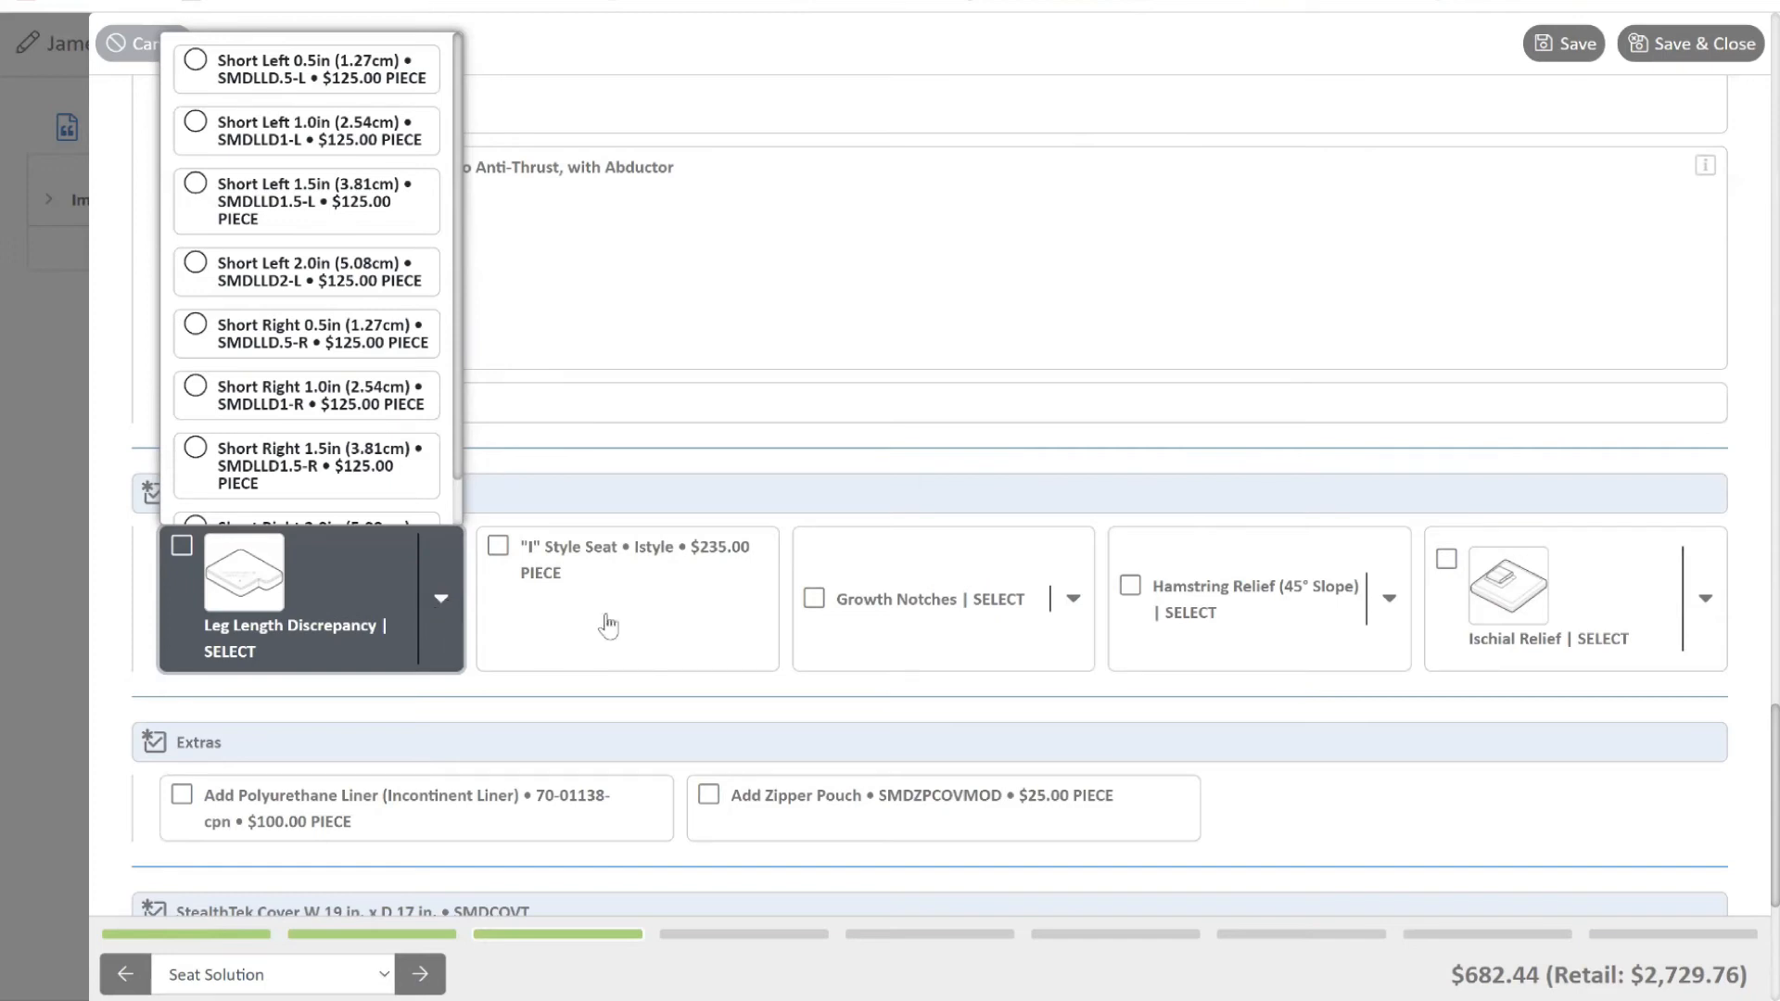
{"action": "left_click", "coordinate": [776, 734]}
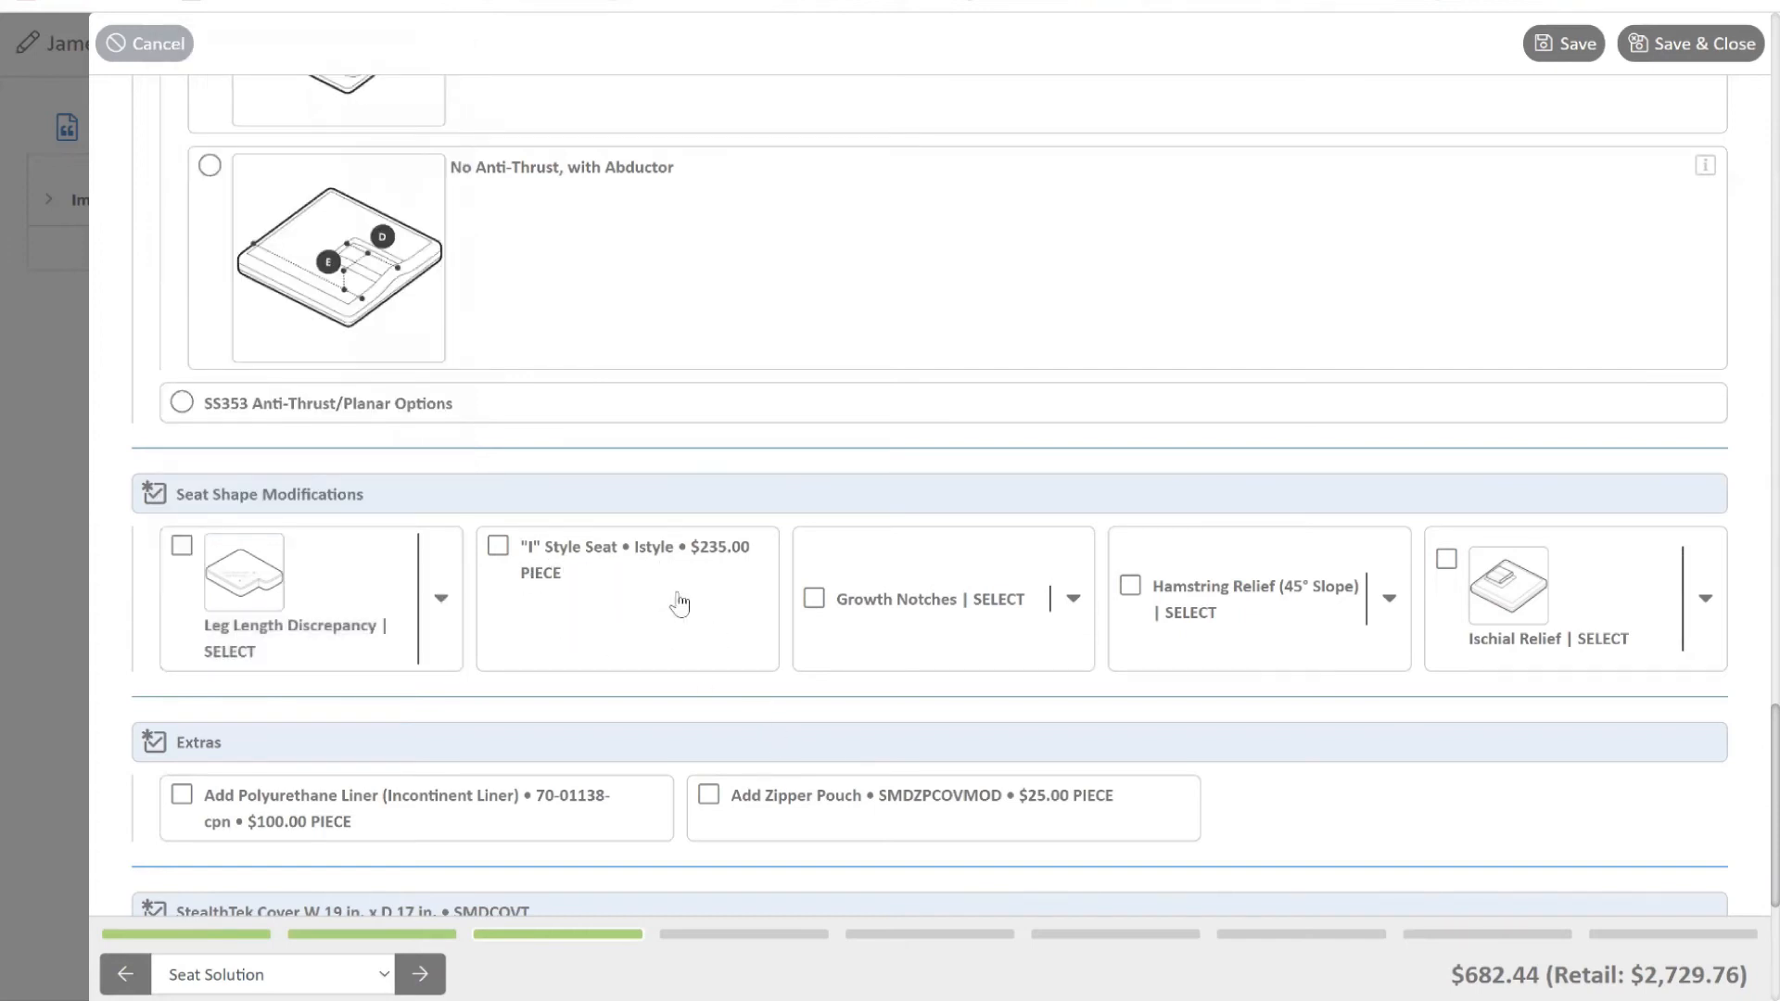
{"action": "left_click", "coordinate": [1074, 603]}
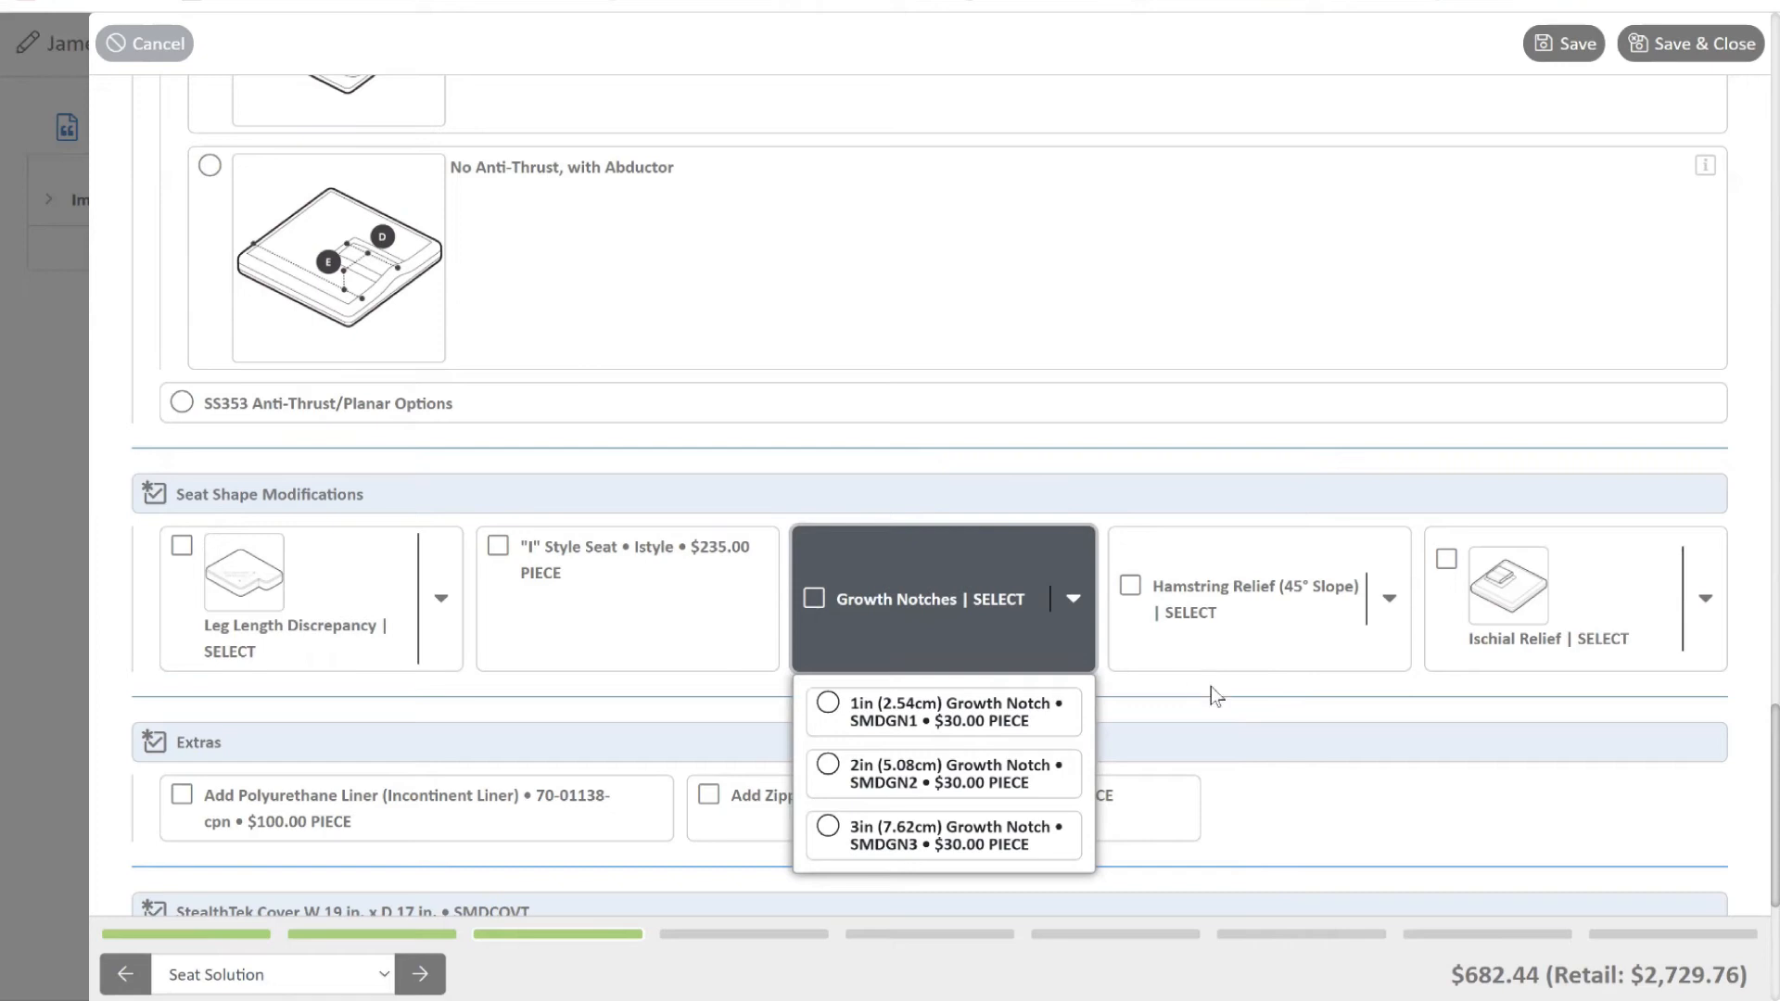
{"action": "left_click", "coordinate": [1389, 600]}
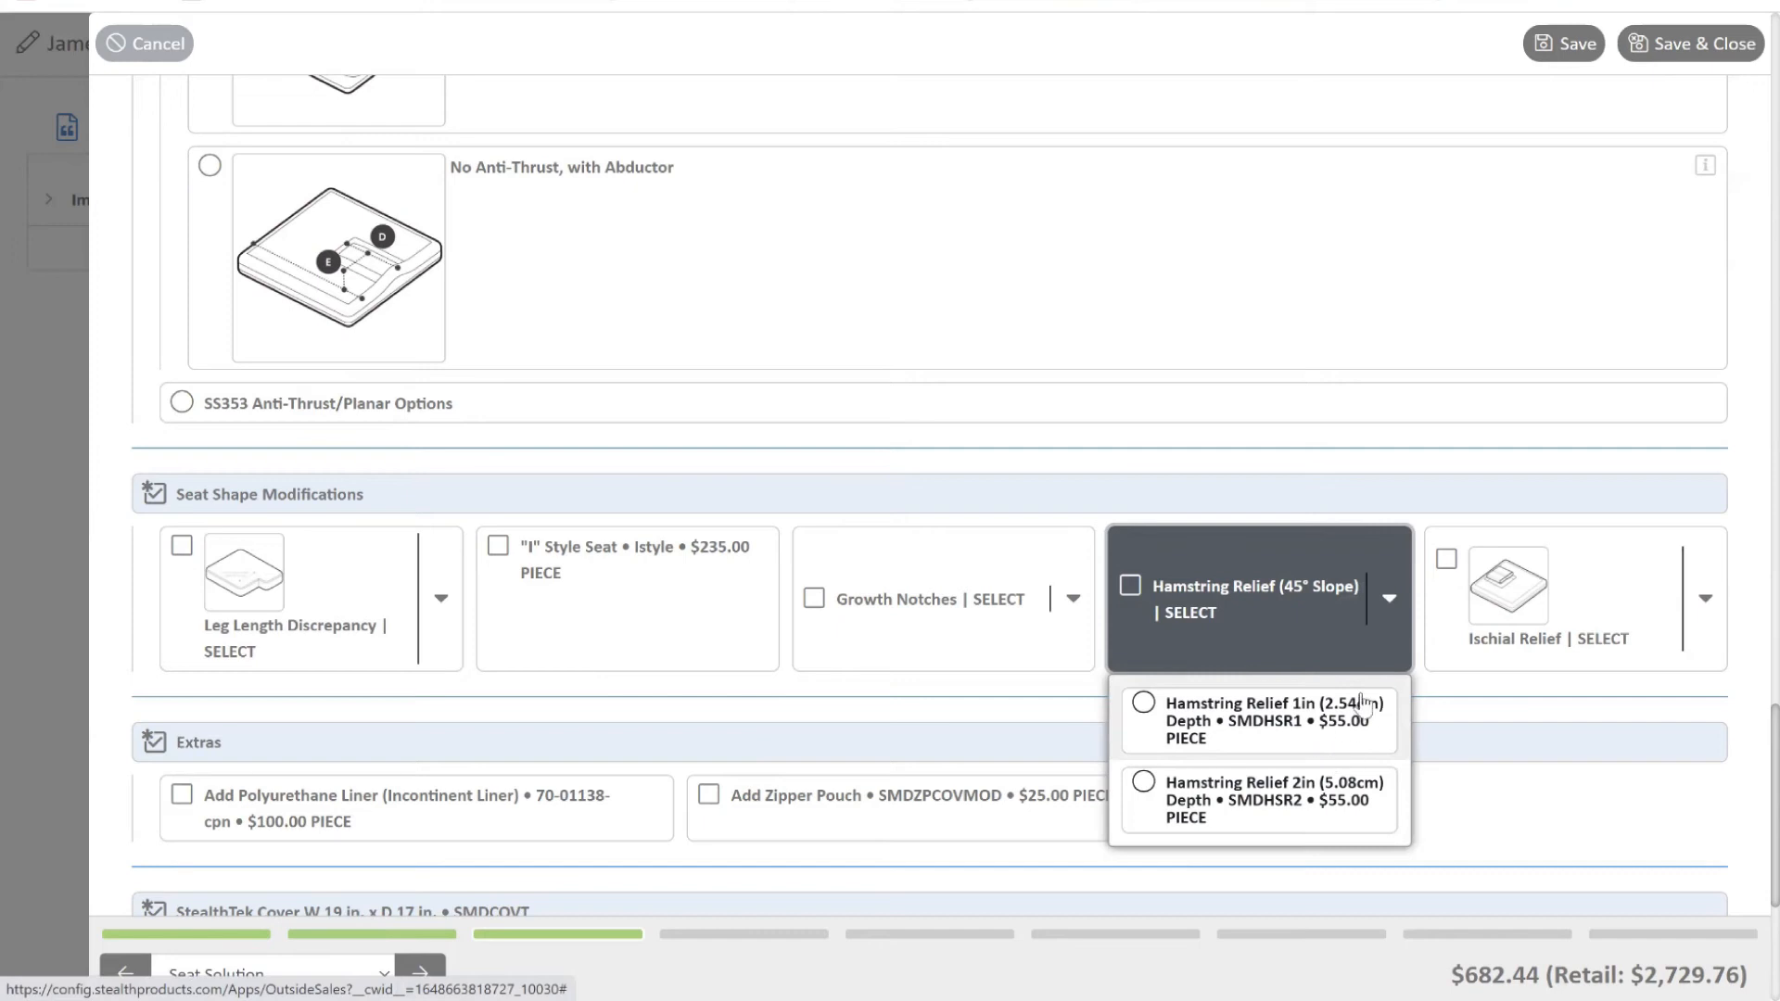
{"action": "left_click", "coordinate": [1478, 686]}
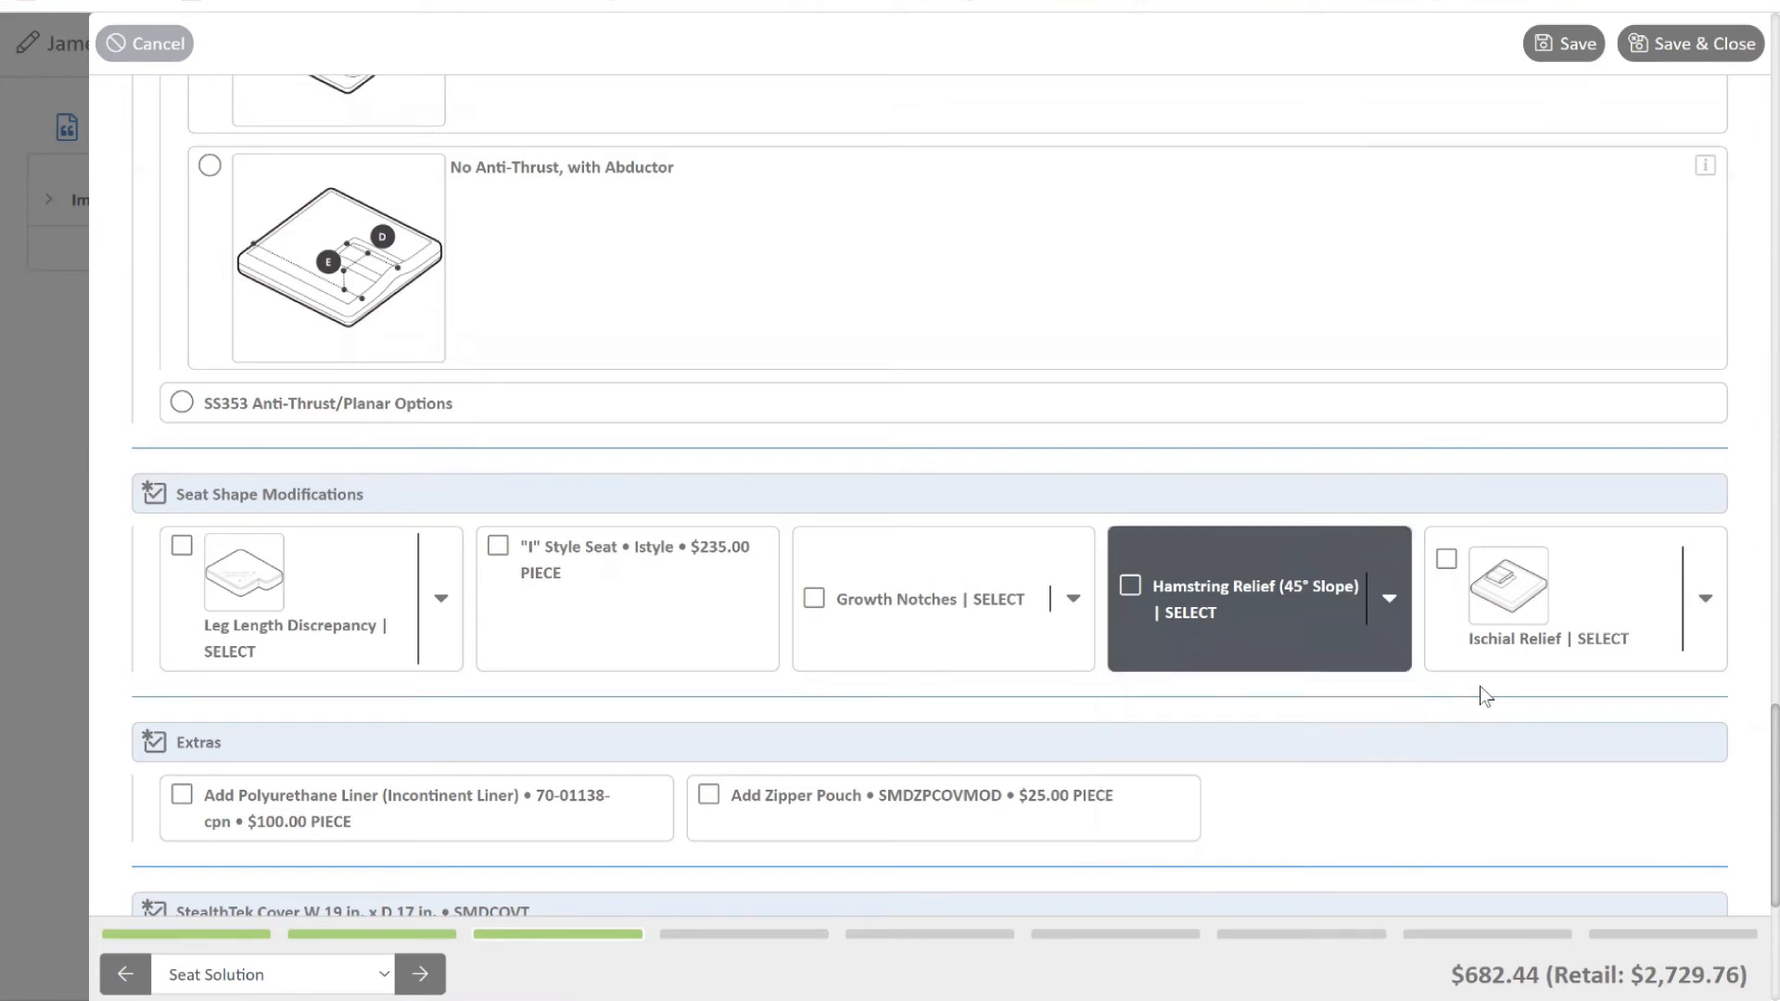
Add Ischial Relief with Ultra-Lite Gel to the seat shape modifications
{"action": "left_click", "coordinate": [1708, 603]}
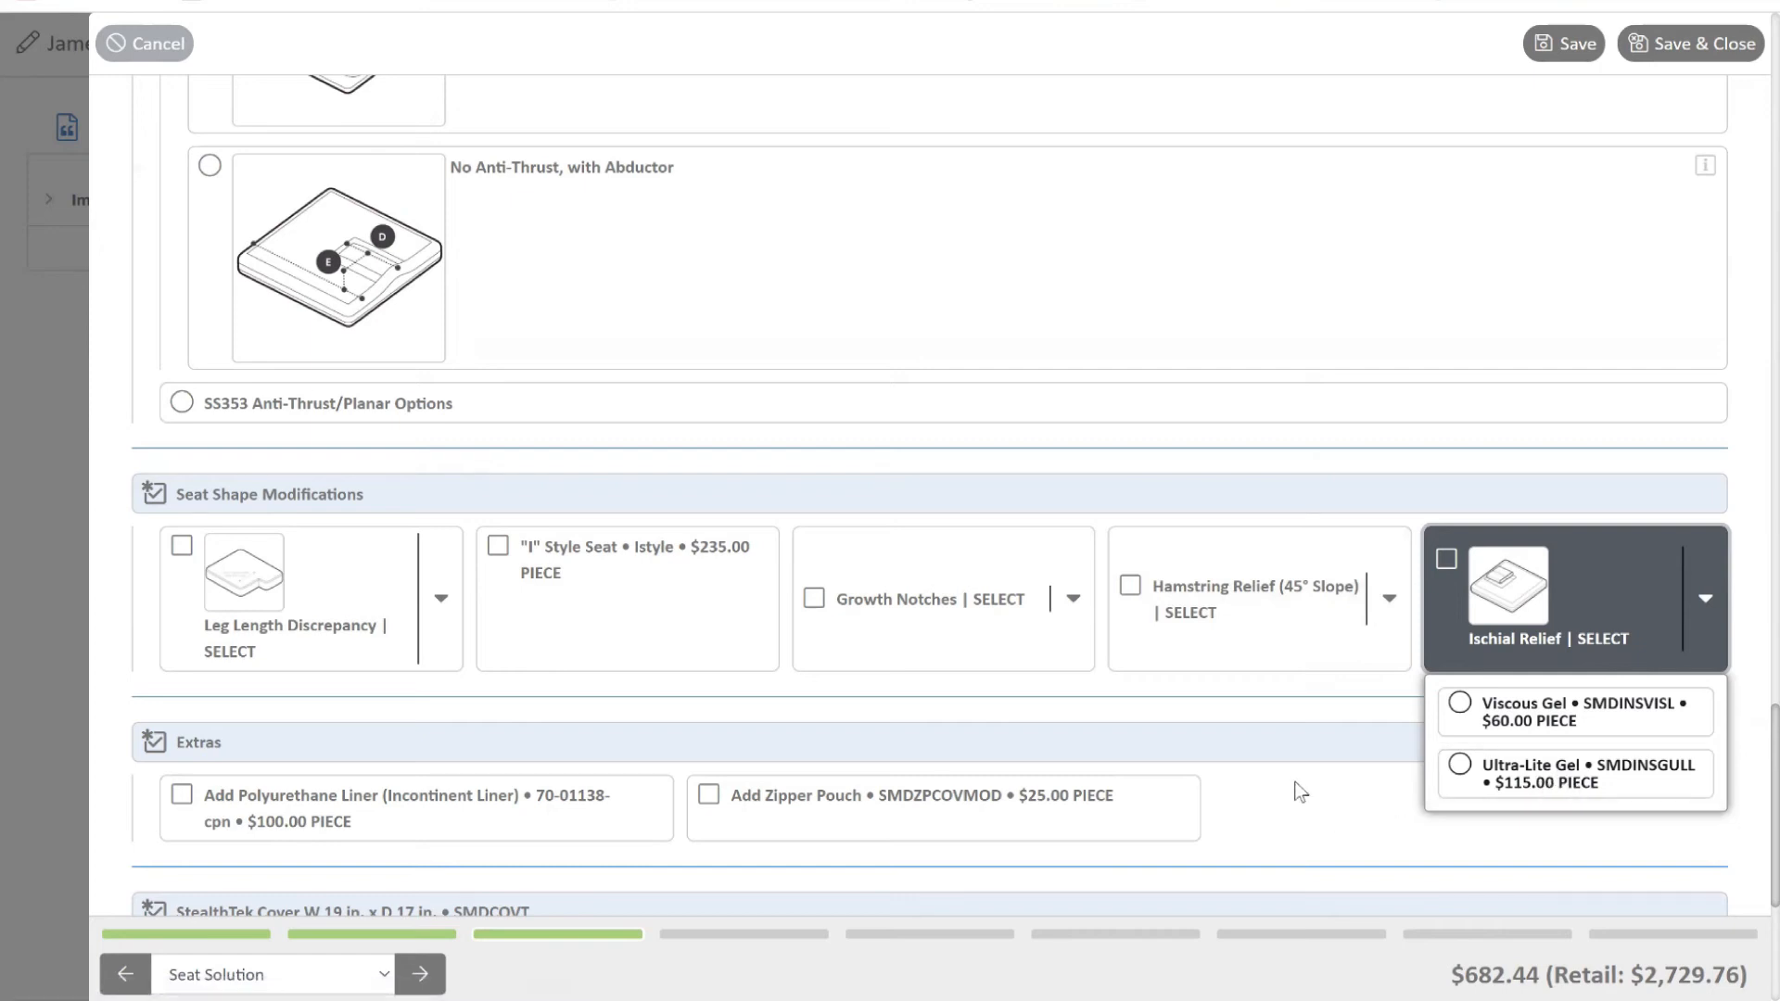
{"action": "scroll", "coordinate": [1294, 779], "scroll_direction": "down", "scroll_amount": 1}
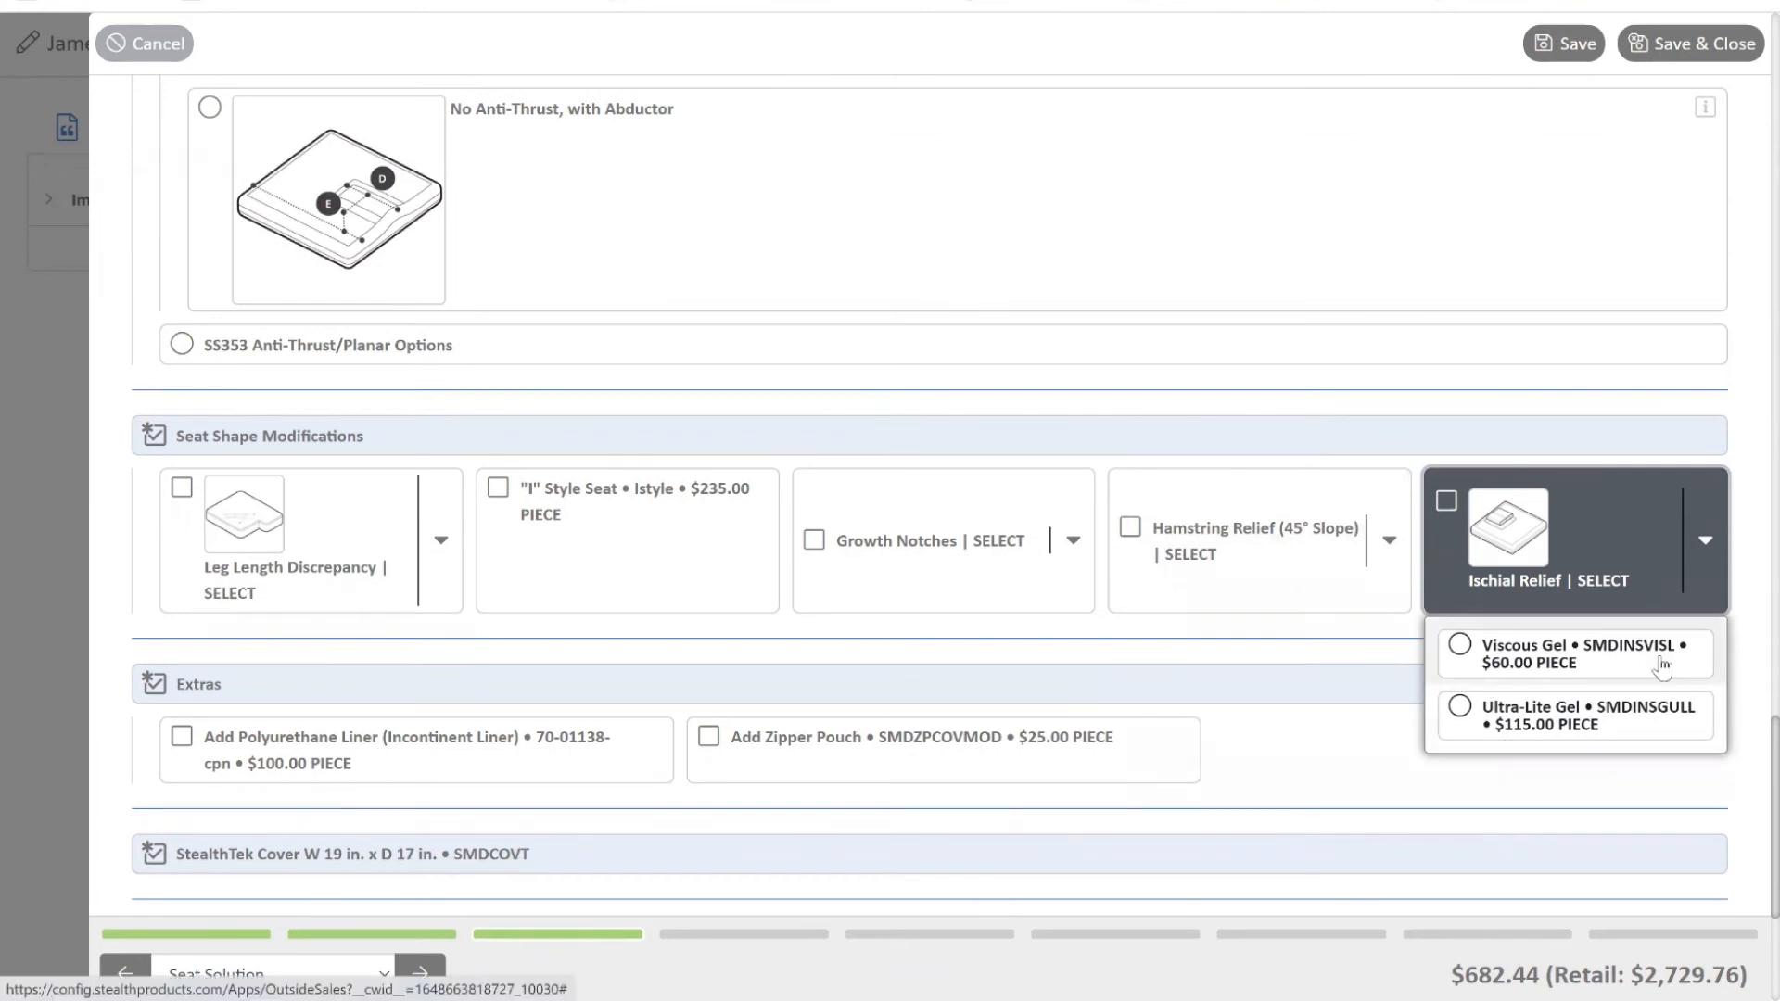
{"action": "left_click", "coordinate": [1462, 710]}
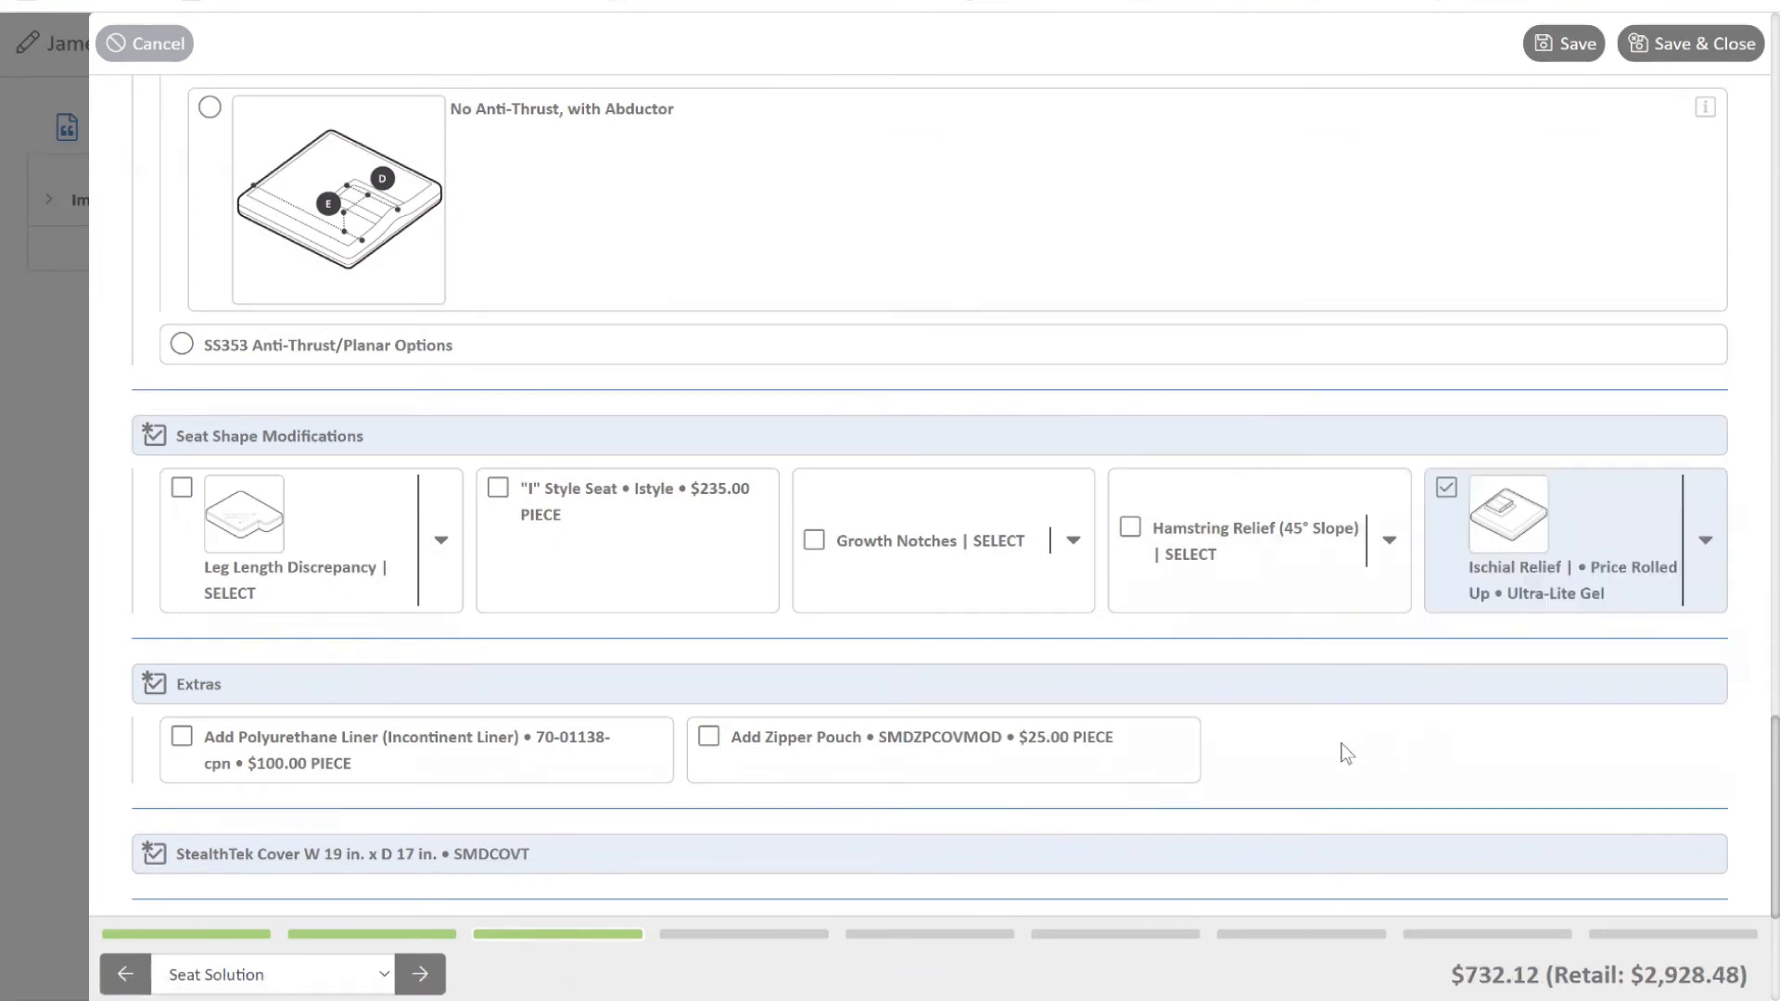
Add the Polyurethane Liner (Incontinent Liner) as a seat extra, and open the Seat Solution Mounting section
{"action": "scroll", "coordinate": [1333, 741], "scroll_direction": "down", "scroll_amount": 1}
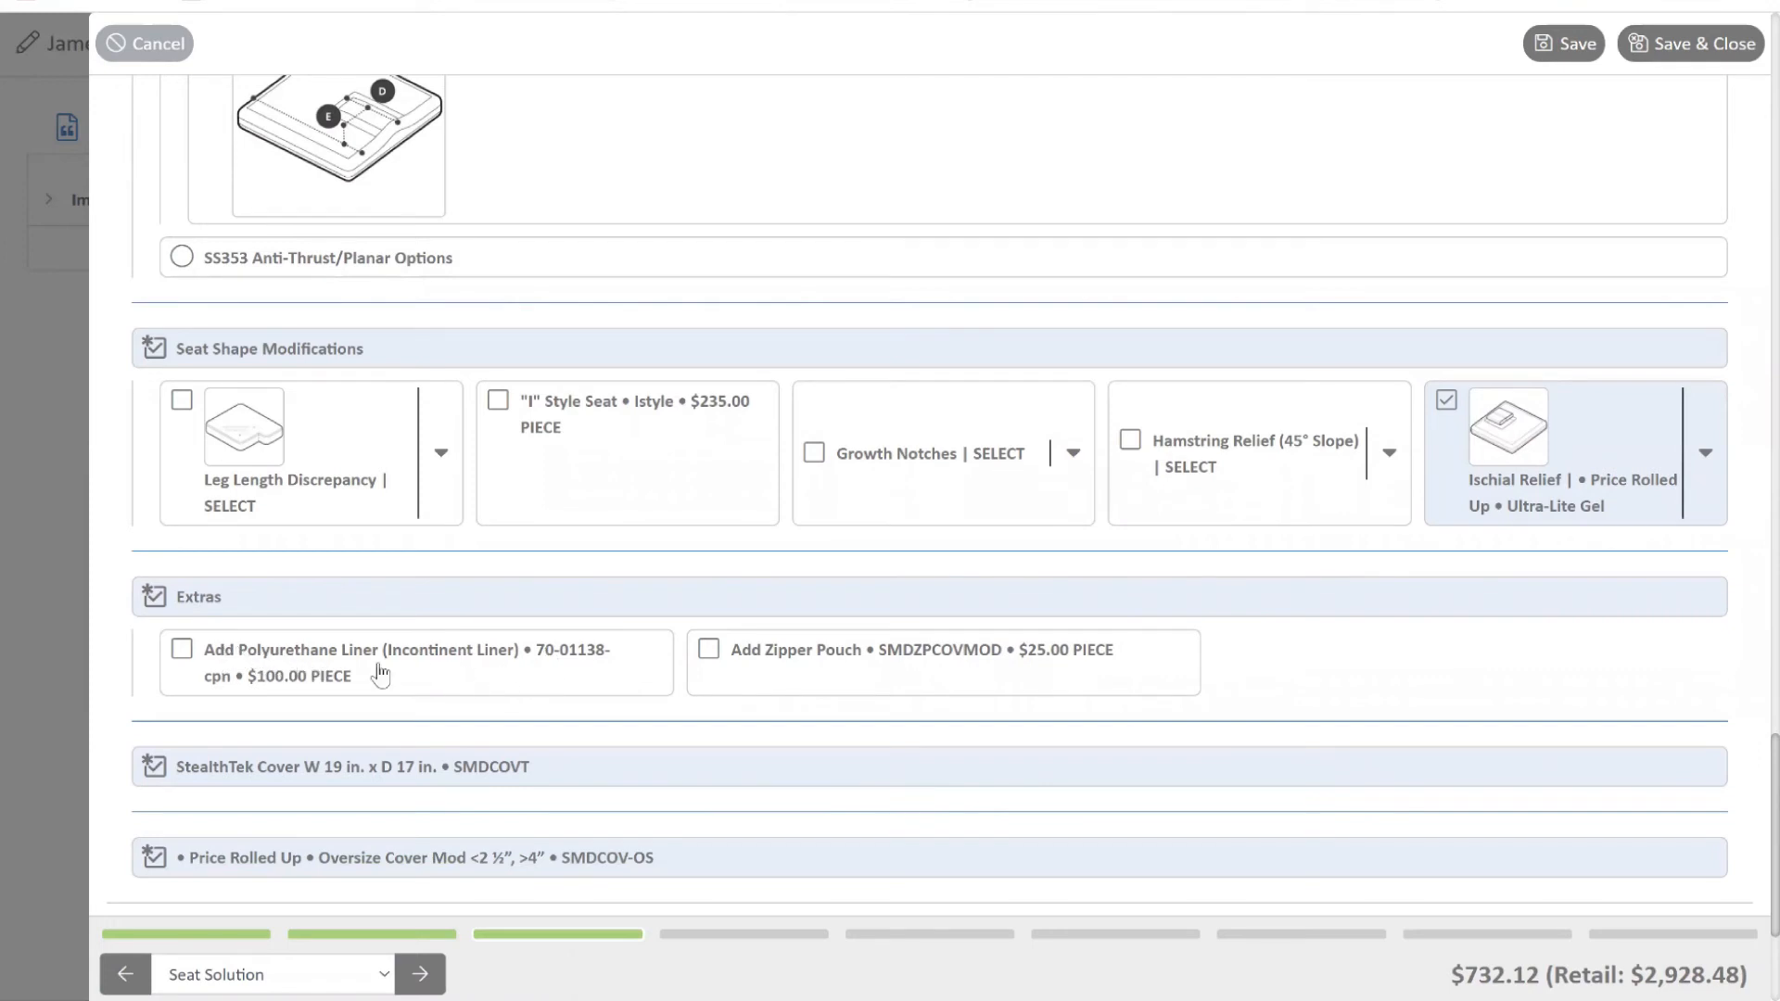
{"action": "left_click", "coordinate": [183, 652]}
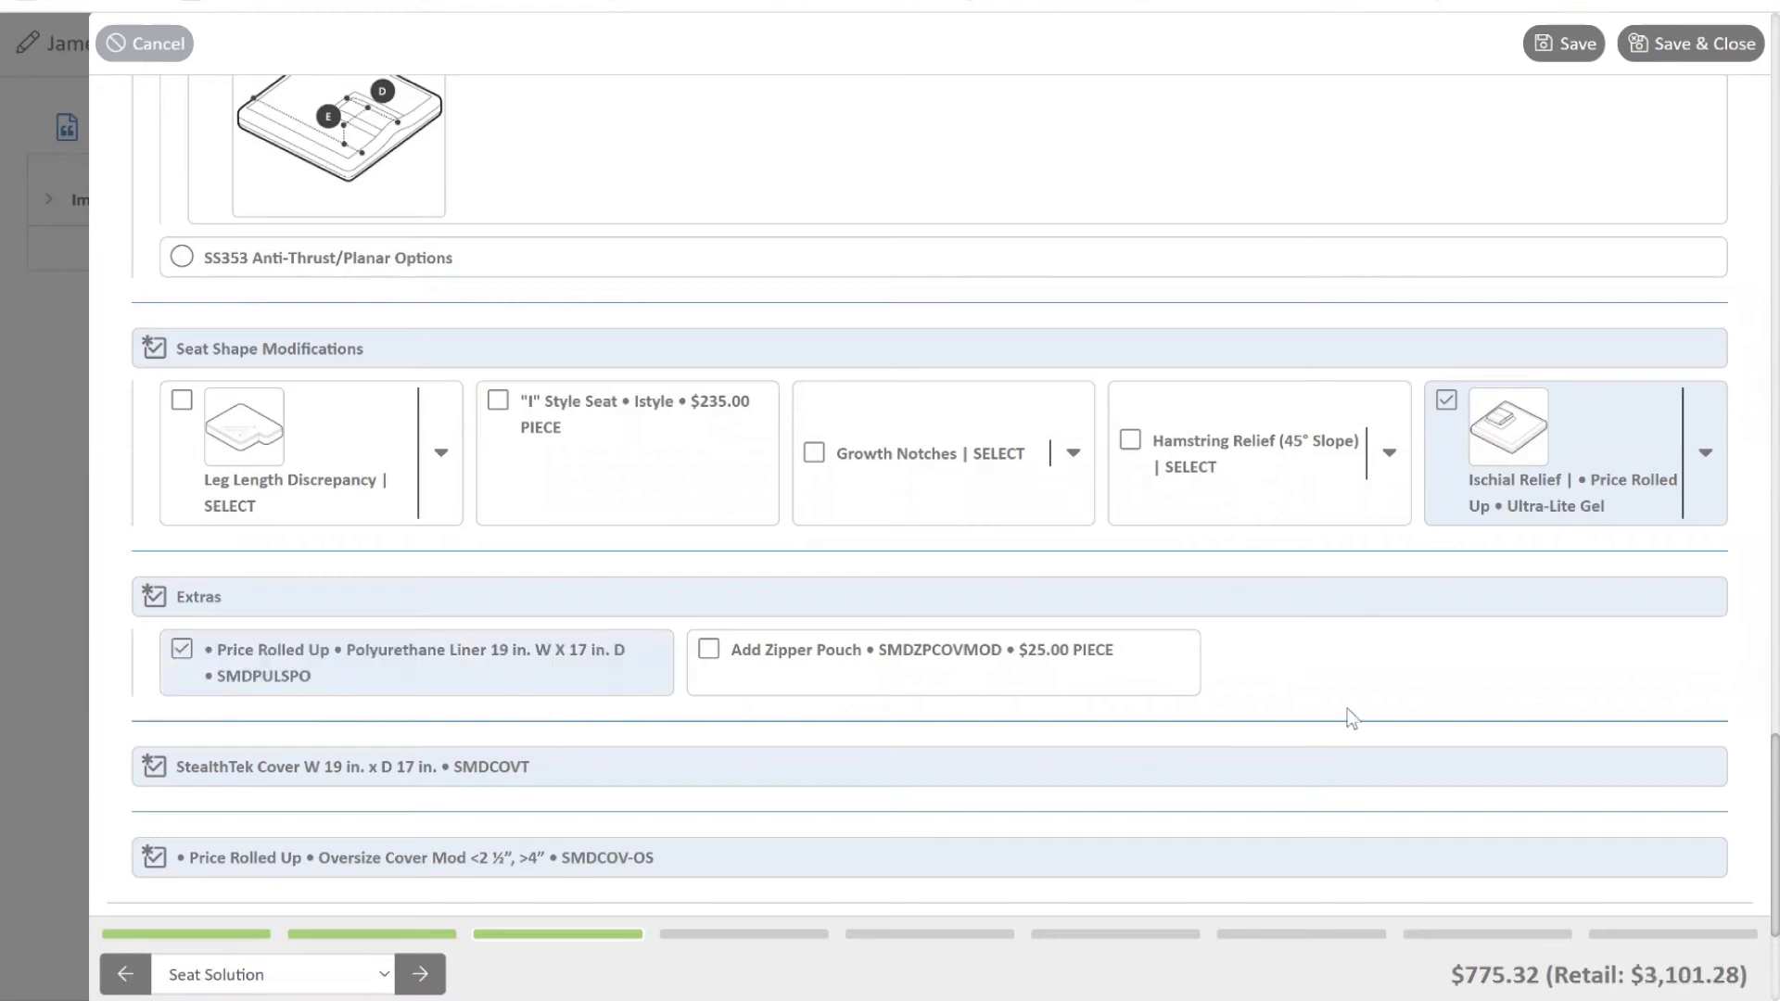
{"action": "scroll", "coordinate": [1410, 634], "scroll_direction": "down", "scroll_amount": 1}
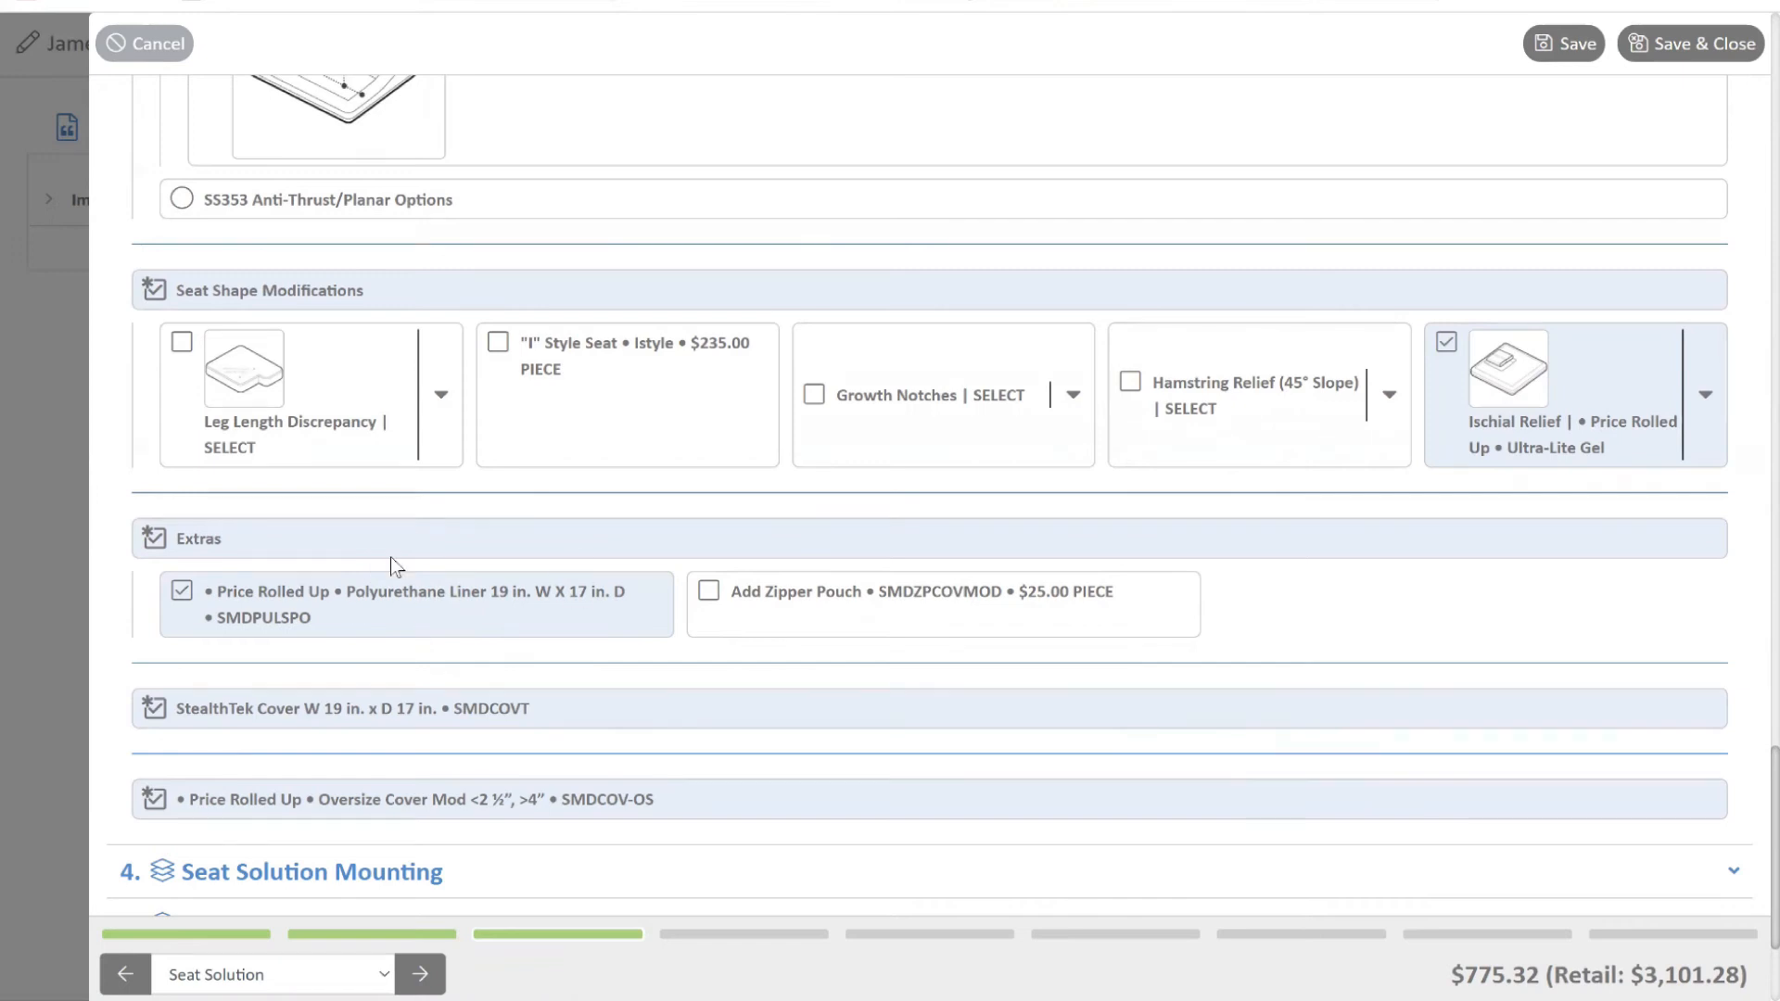
{"action": "scroll", "coordinate": [1626, 588], "scroll_direction": "down", "scroll_amount": 1}
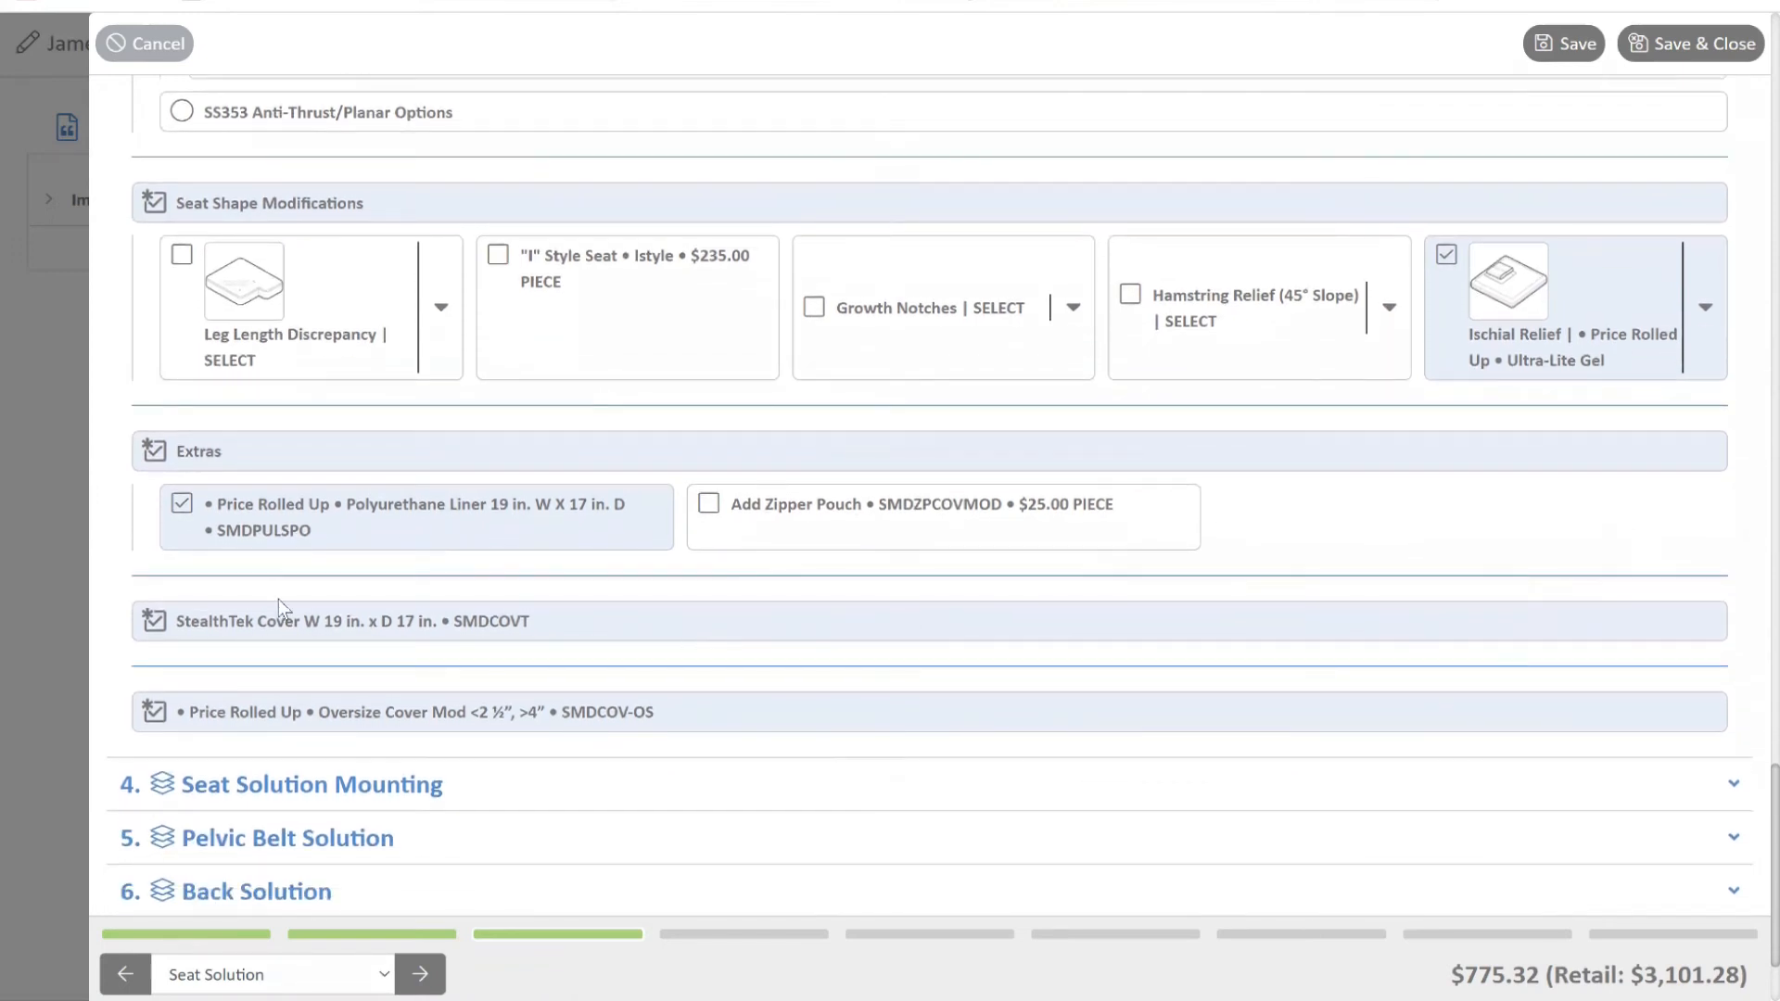
{"action": "scroll", "coordinate": [791, 627], "scroll_direction": "down", "scroll_amount": 1}
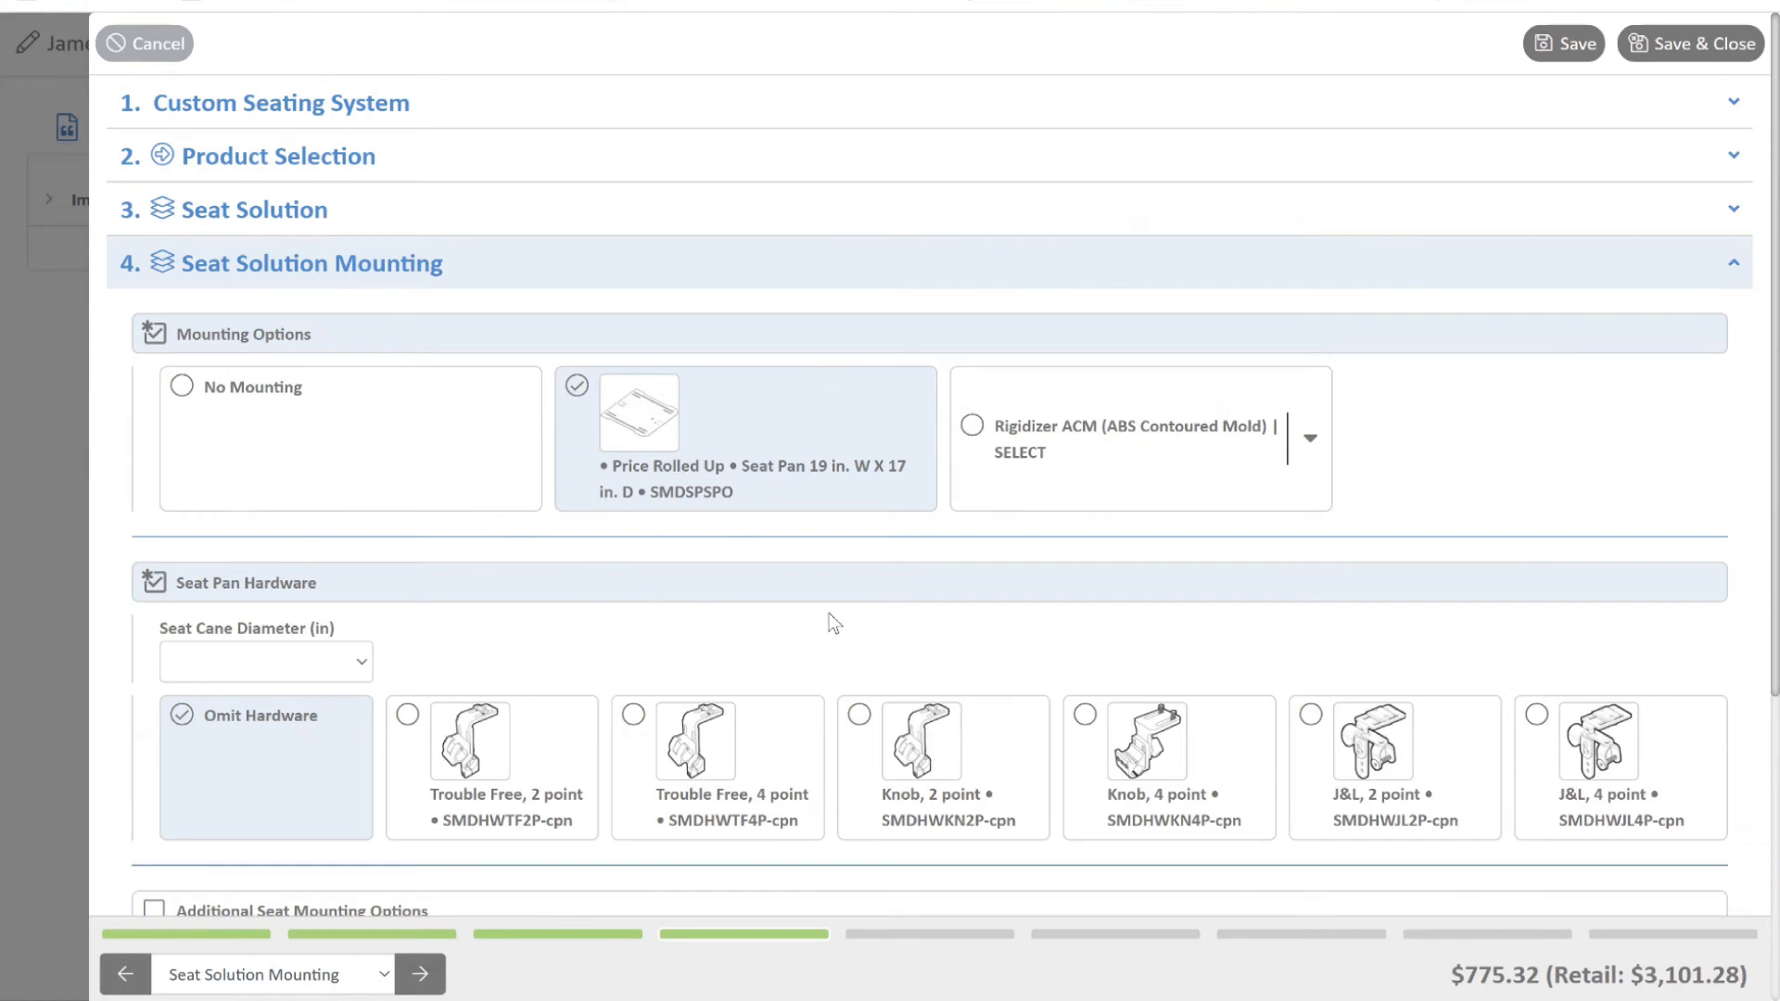
Check the seat cane diameter choices for the seat pan hardware, and set the seat mounting option to No Mounting
{"action": "mouse_move", "coordinate": [644, 420]}
{"action": "left_click", "coordinate": [364, 668]}
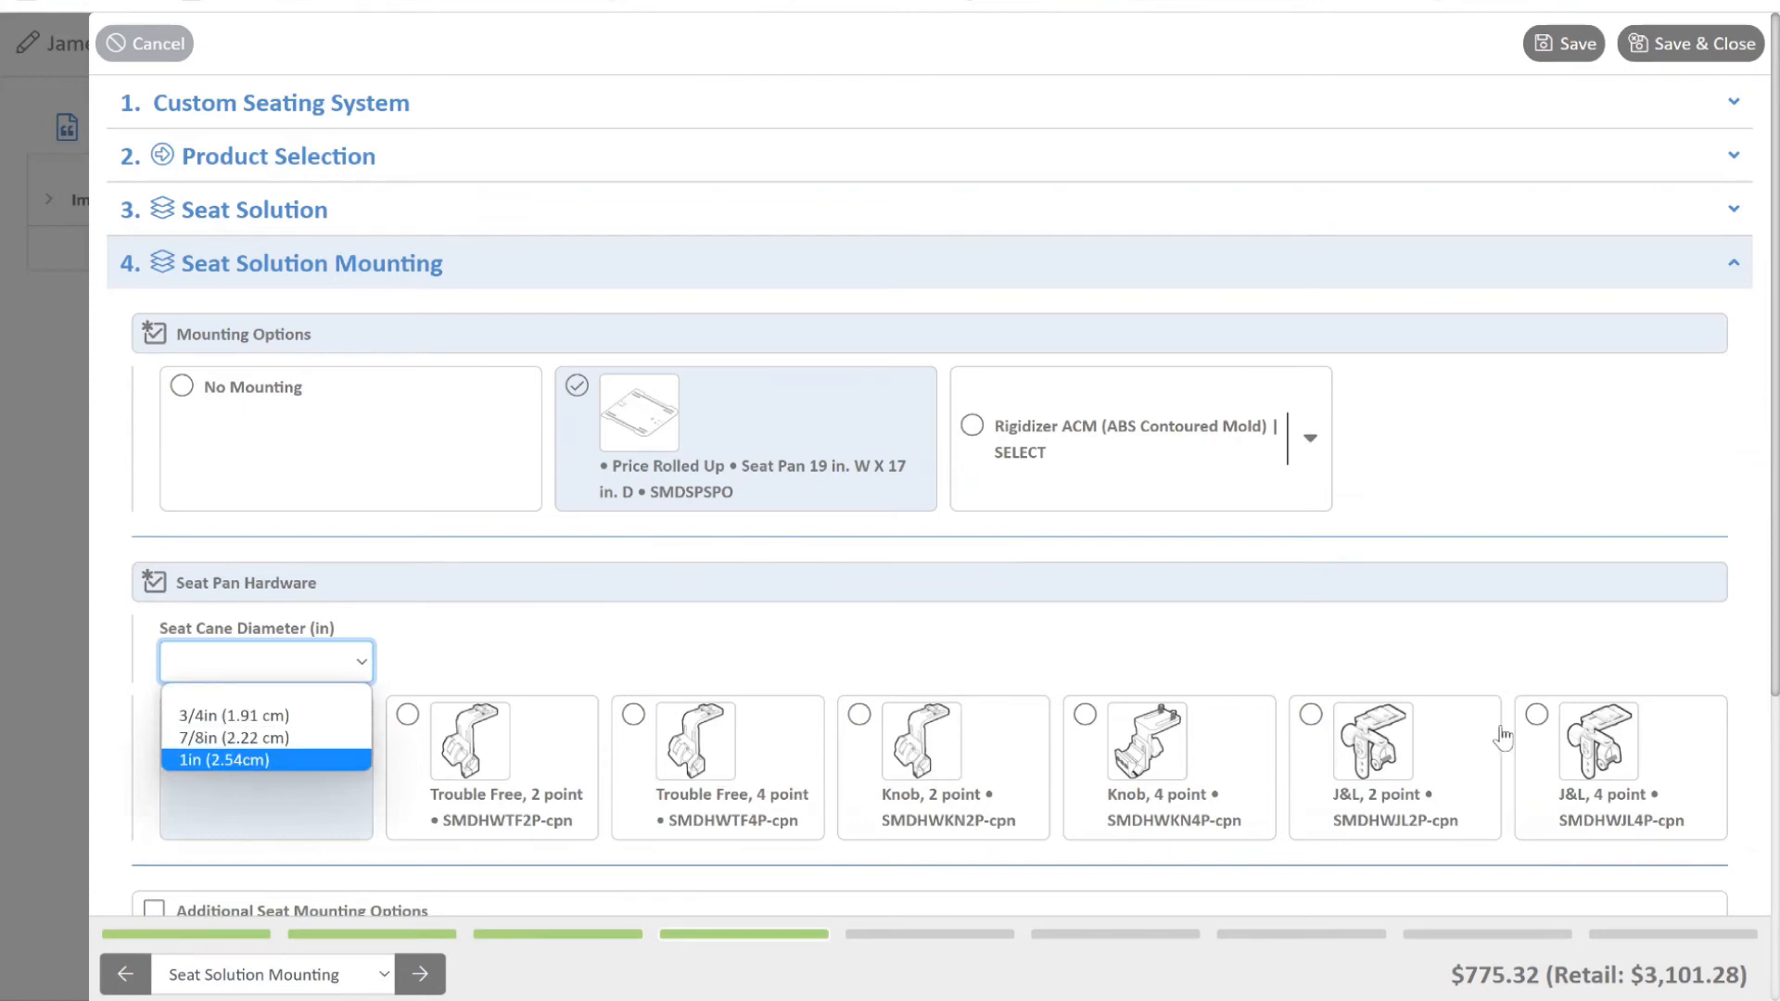
{"action": "left_click", "coordinate": [489, 635]}
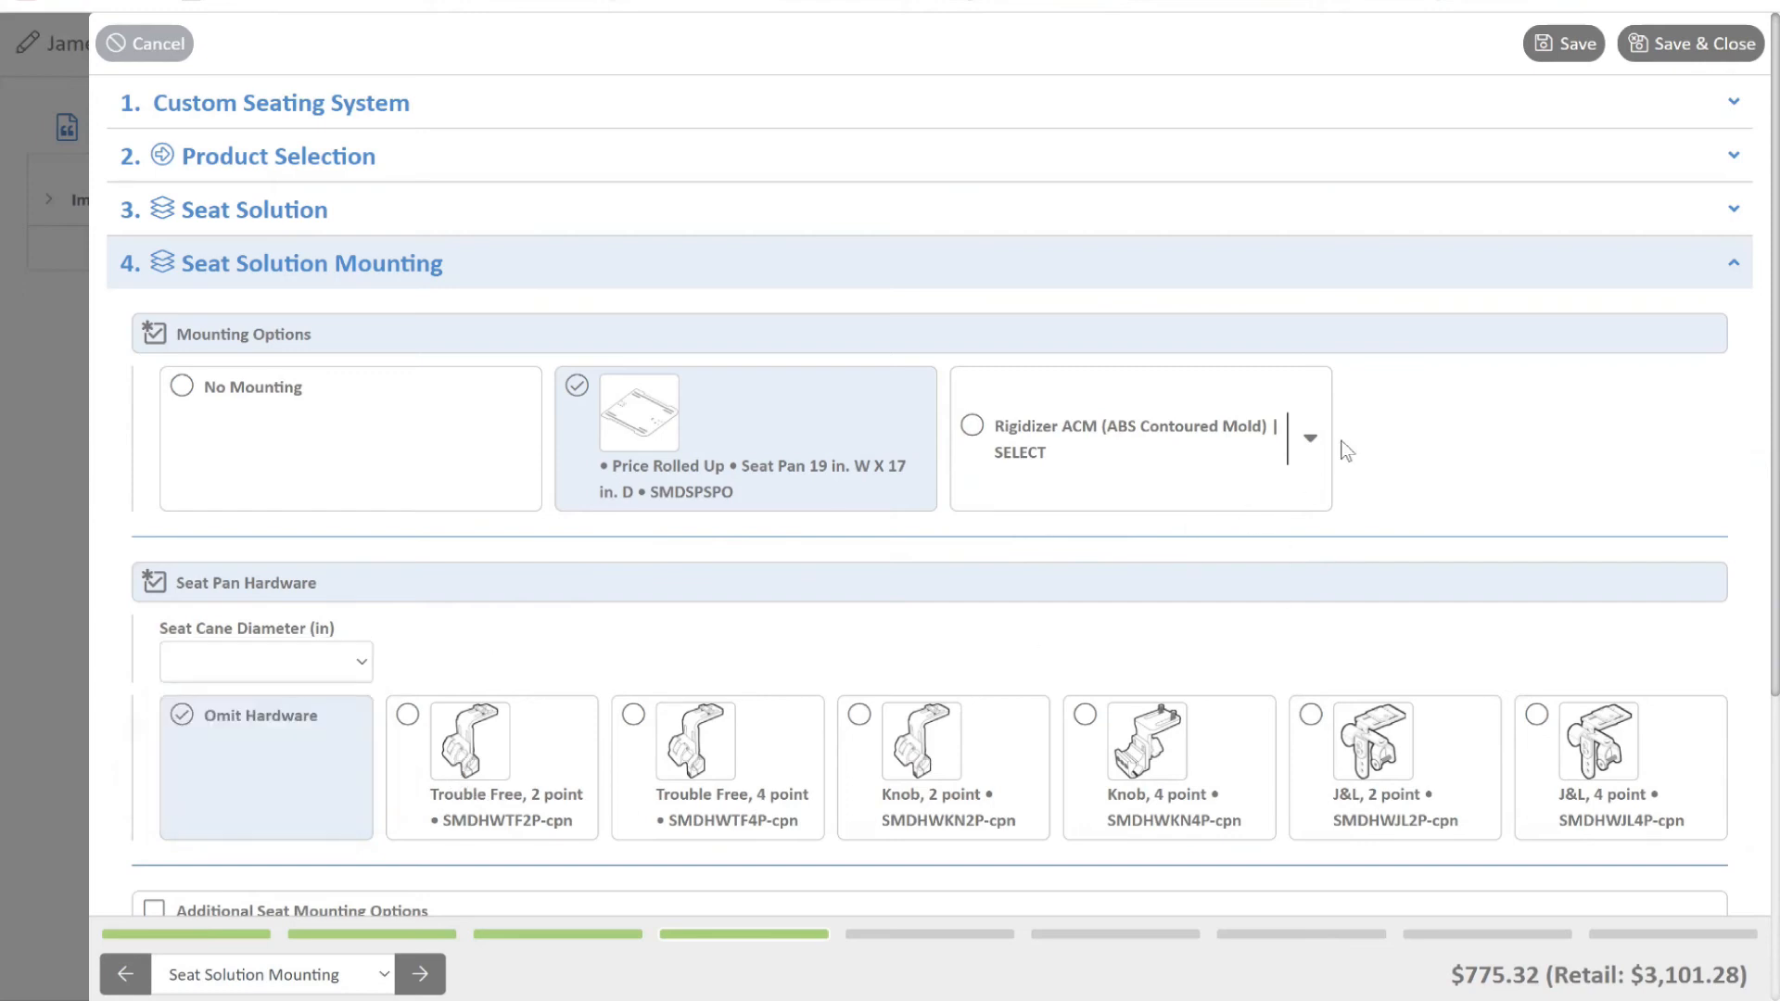
{"action": "scroll", "coordinate": [1421, 474], "scroll_direction": "down", "scroll_amount": 1}
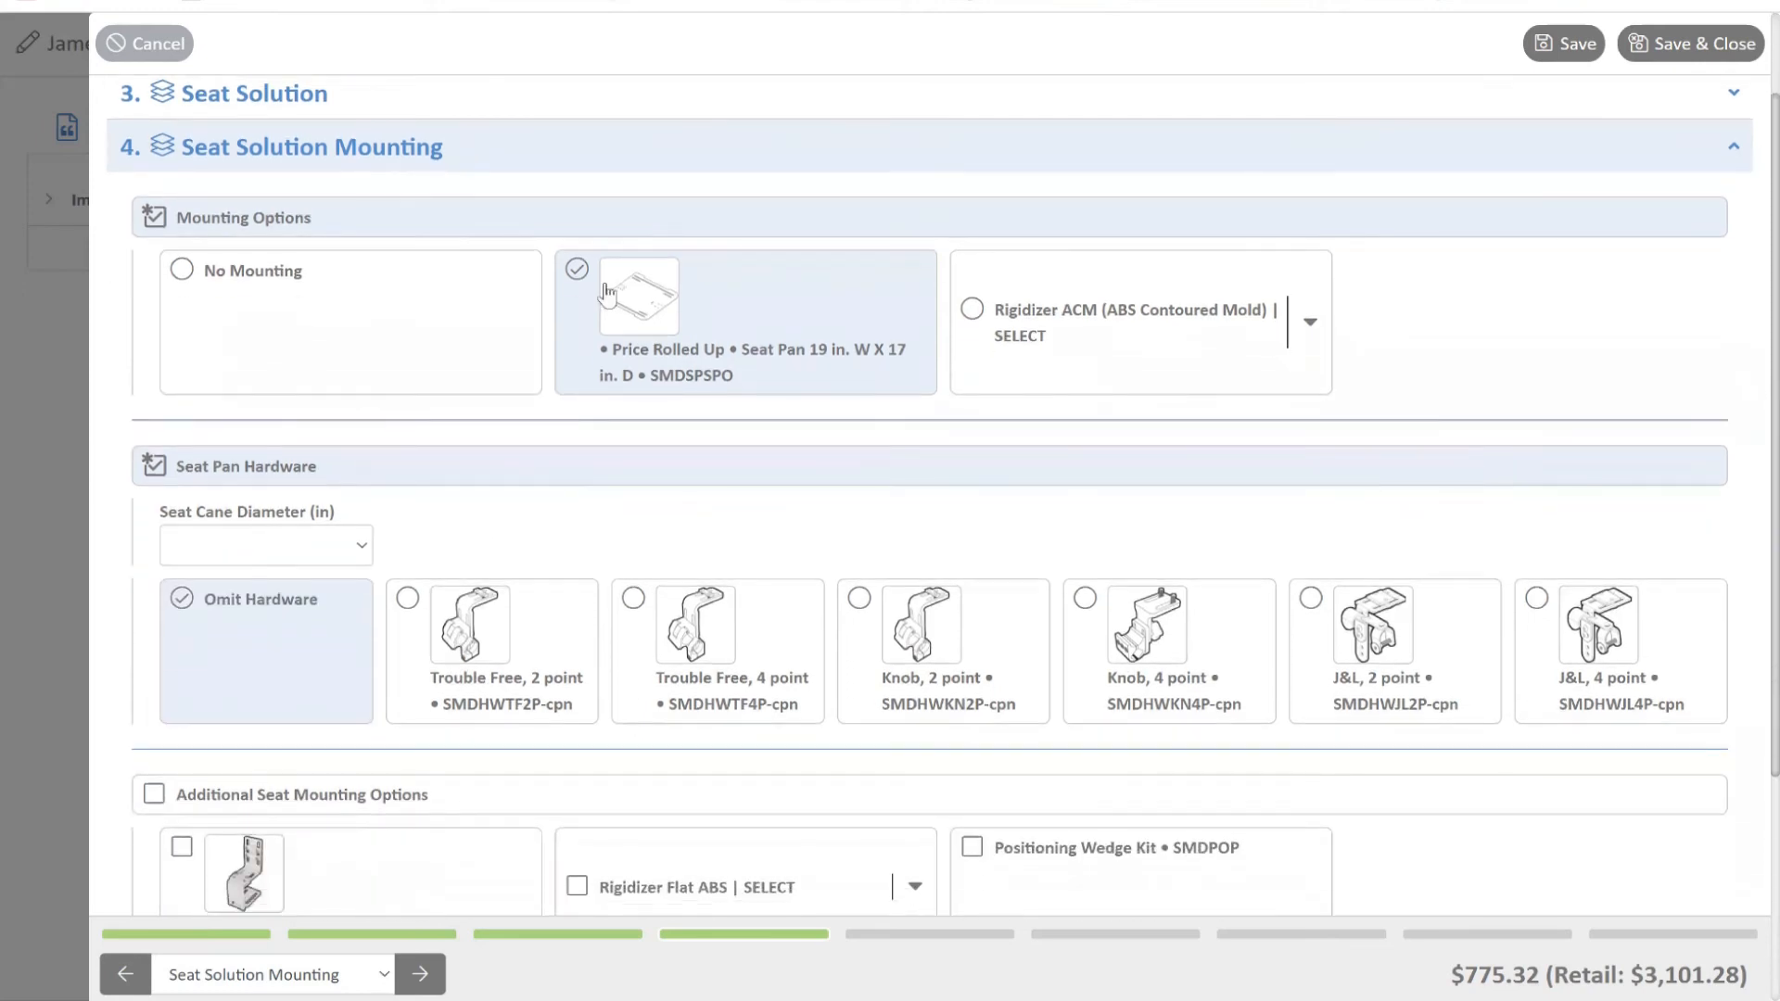
{"action": "left_click", "coordinate": [182, 273]}
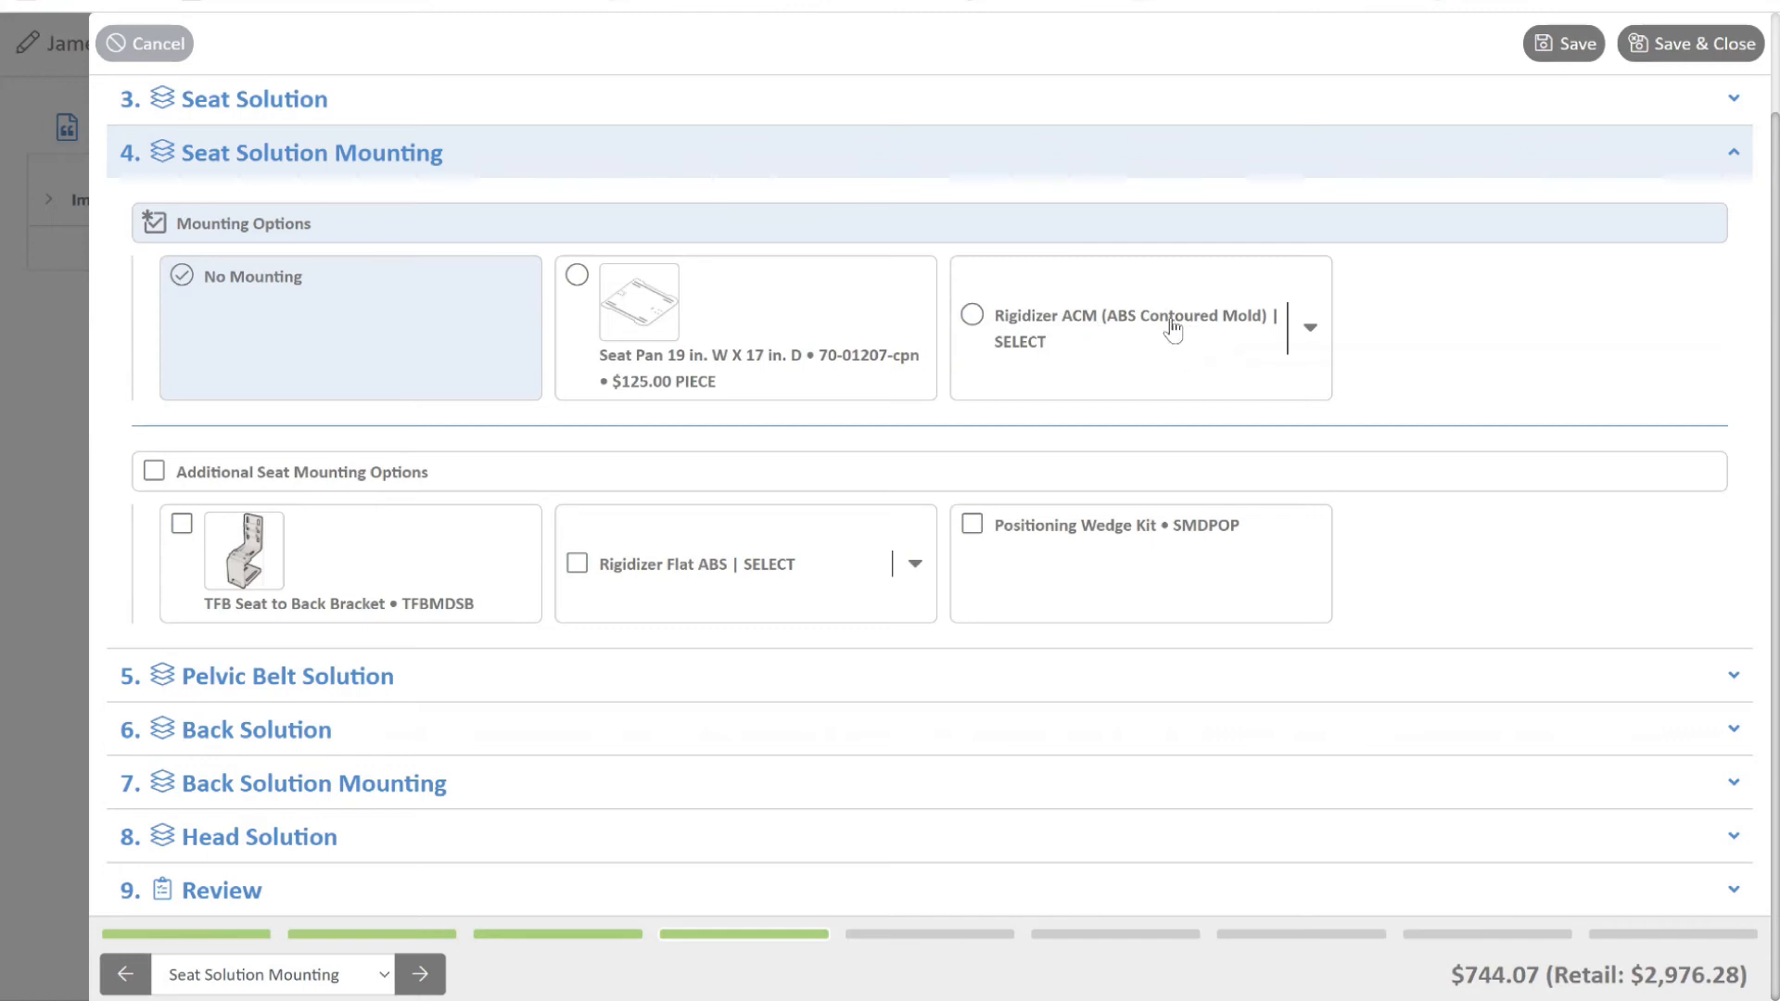
Examine the size choices for the Rigidizer ACM (ABS Contoured Mold) and Rigidizer Flat ABS seat mounting options
{"action": "left_click", "coordinate": [1313, 336]}
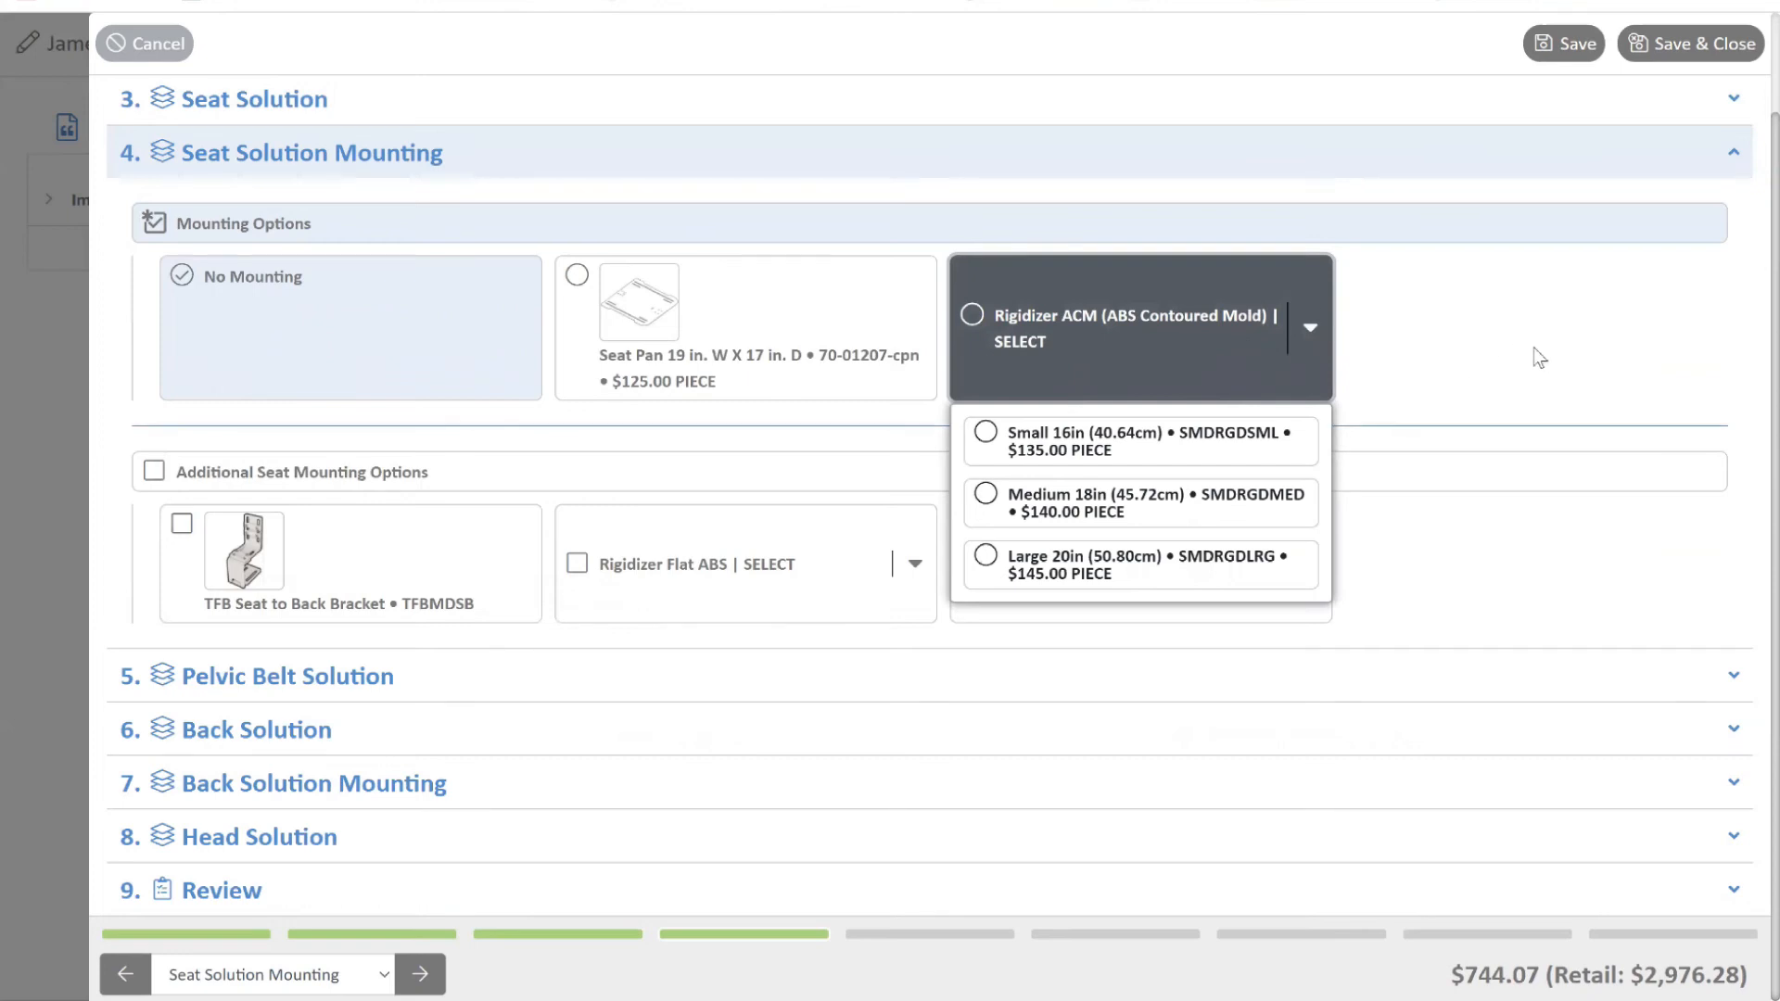
{"action": "left_click", "coordinate": [1498, 345]}
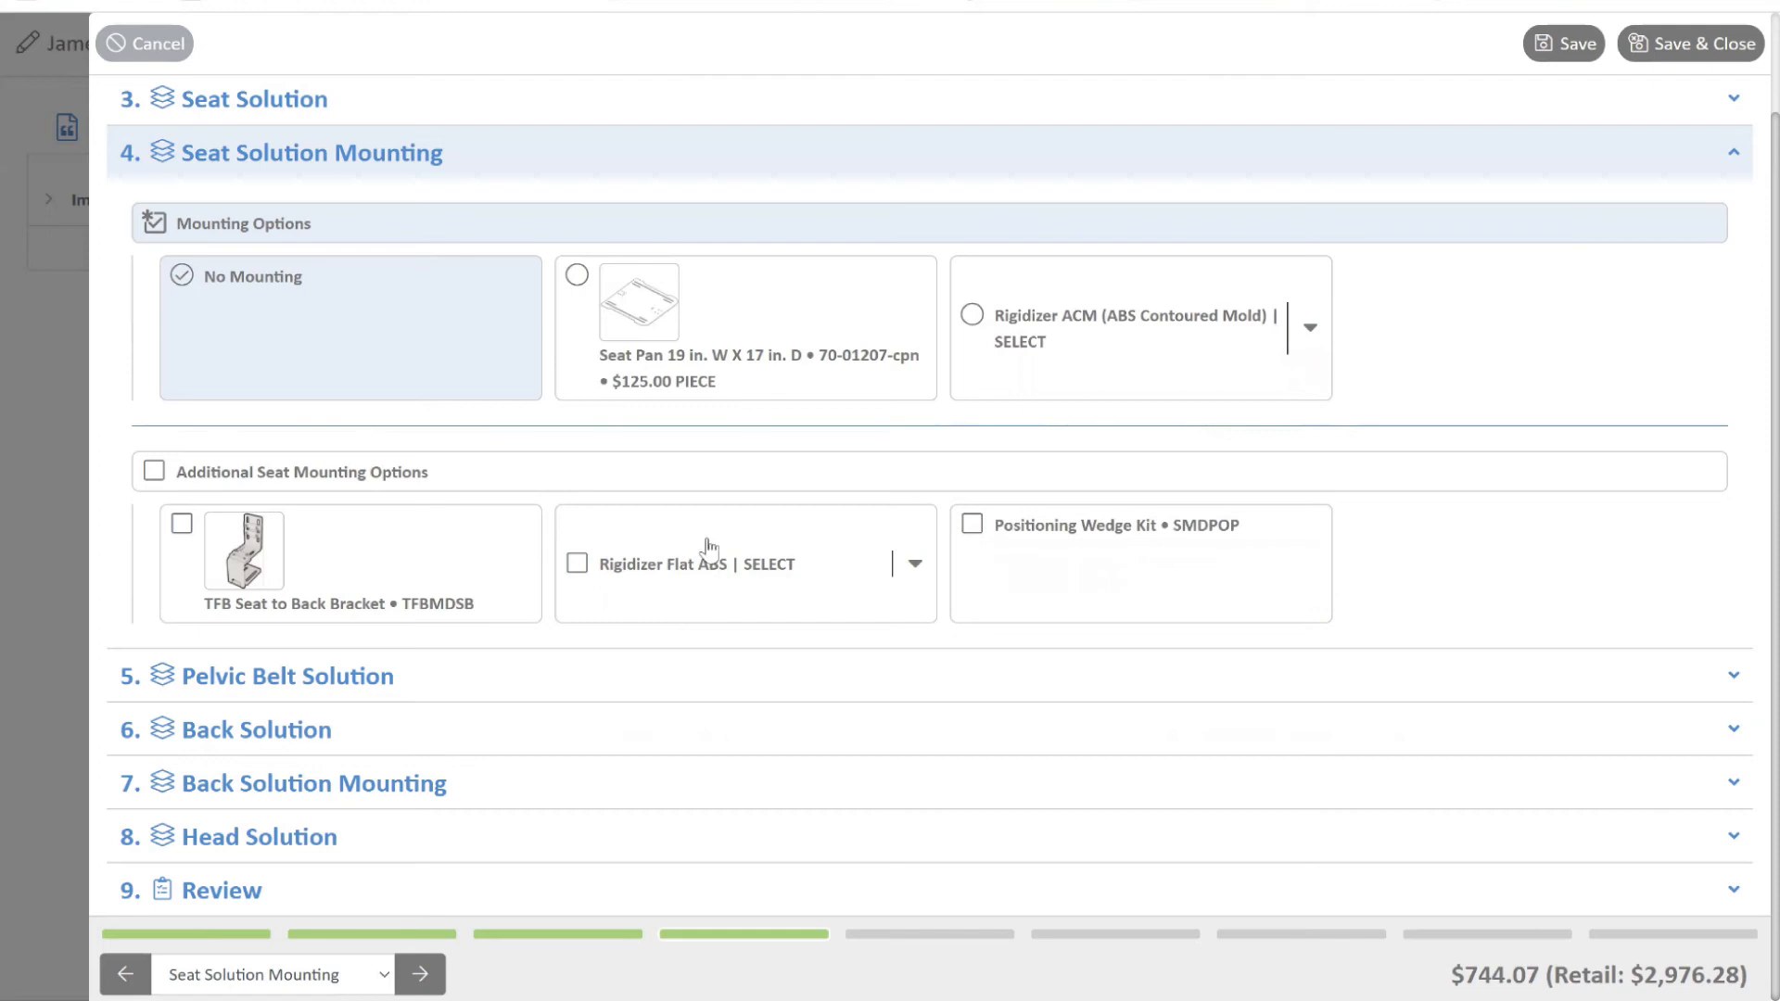
{"action": "left_click", "coordinate": [915, 565]}
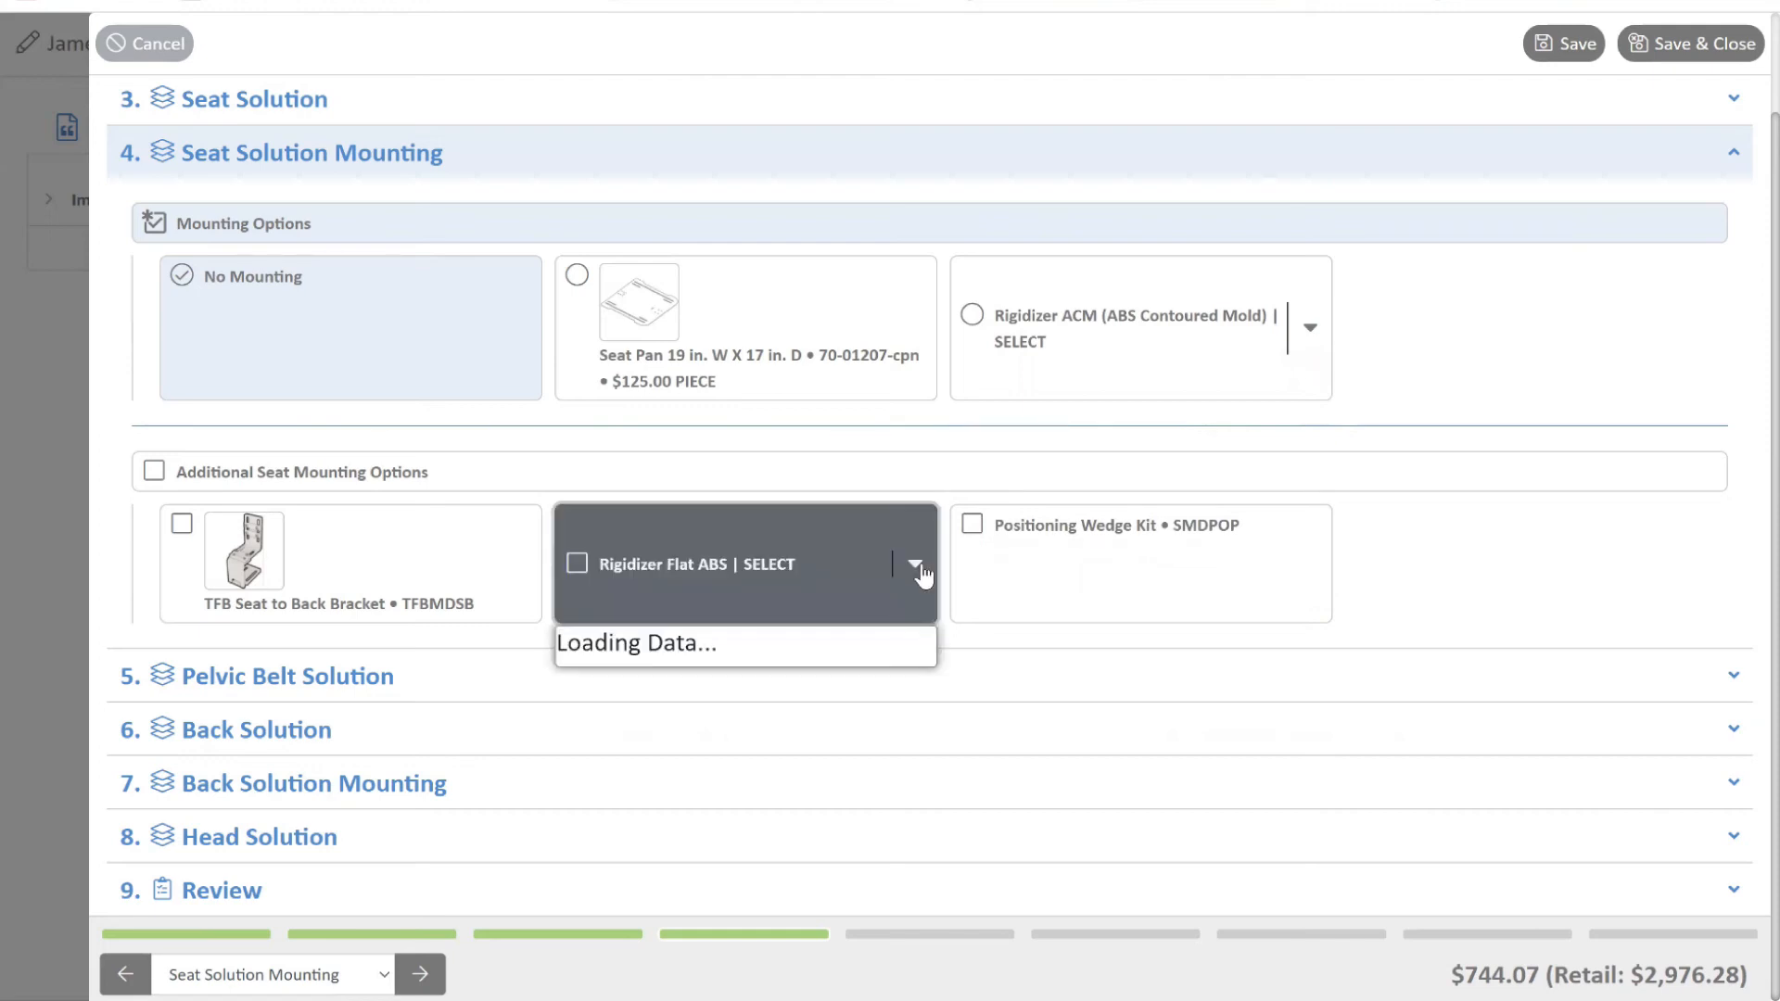
{"action": "left_click", "coordinate": [1503, 566]}
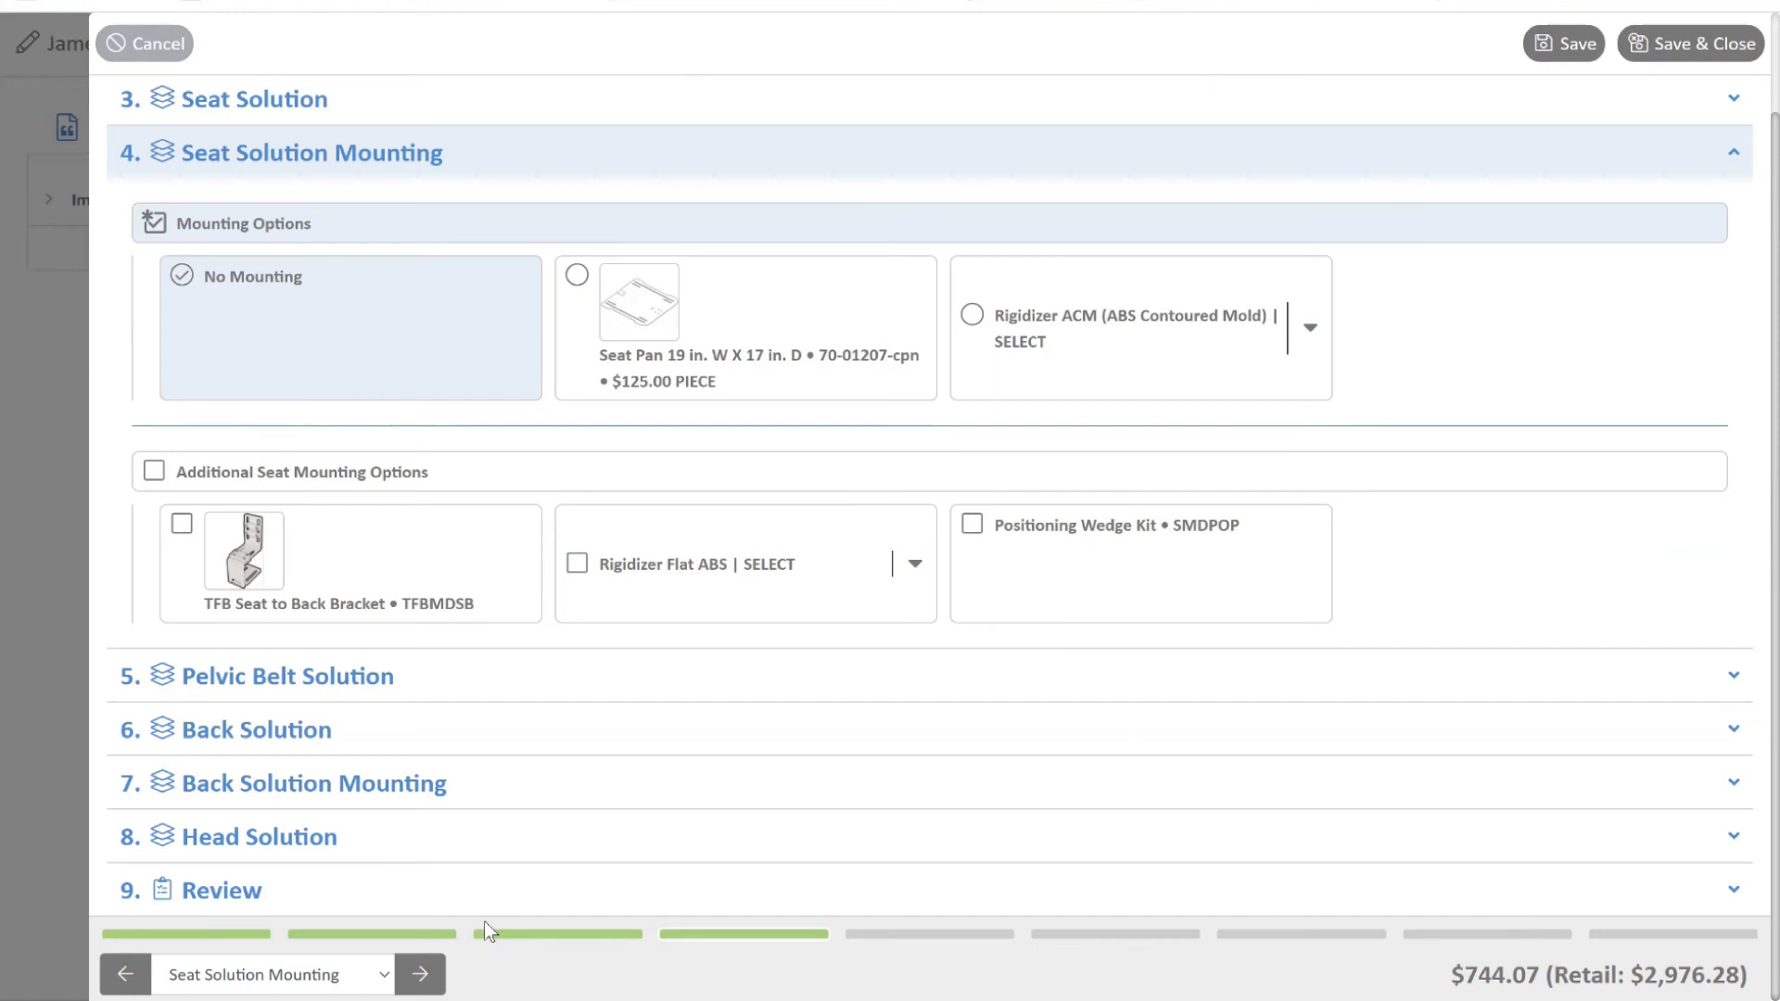
In the Pelvic Belt Solution section, choose the single pull padded push-button belt, 1.5", with Large Pads (9.5")
{"action": "left_click", "coordinate": [420, 973]}
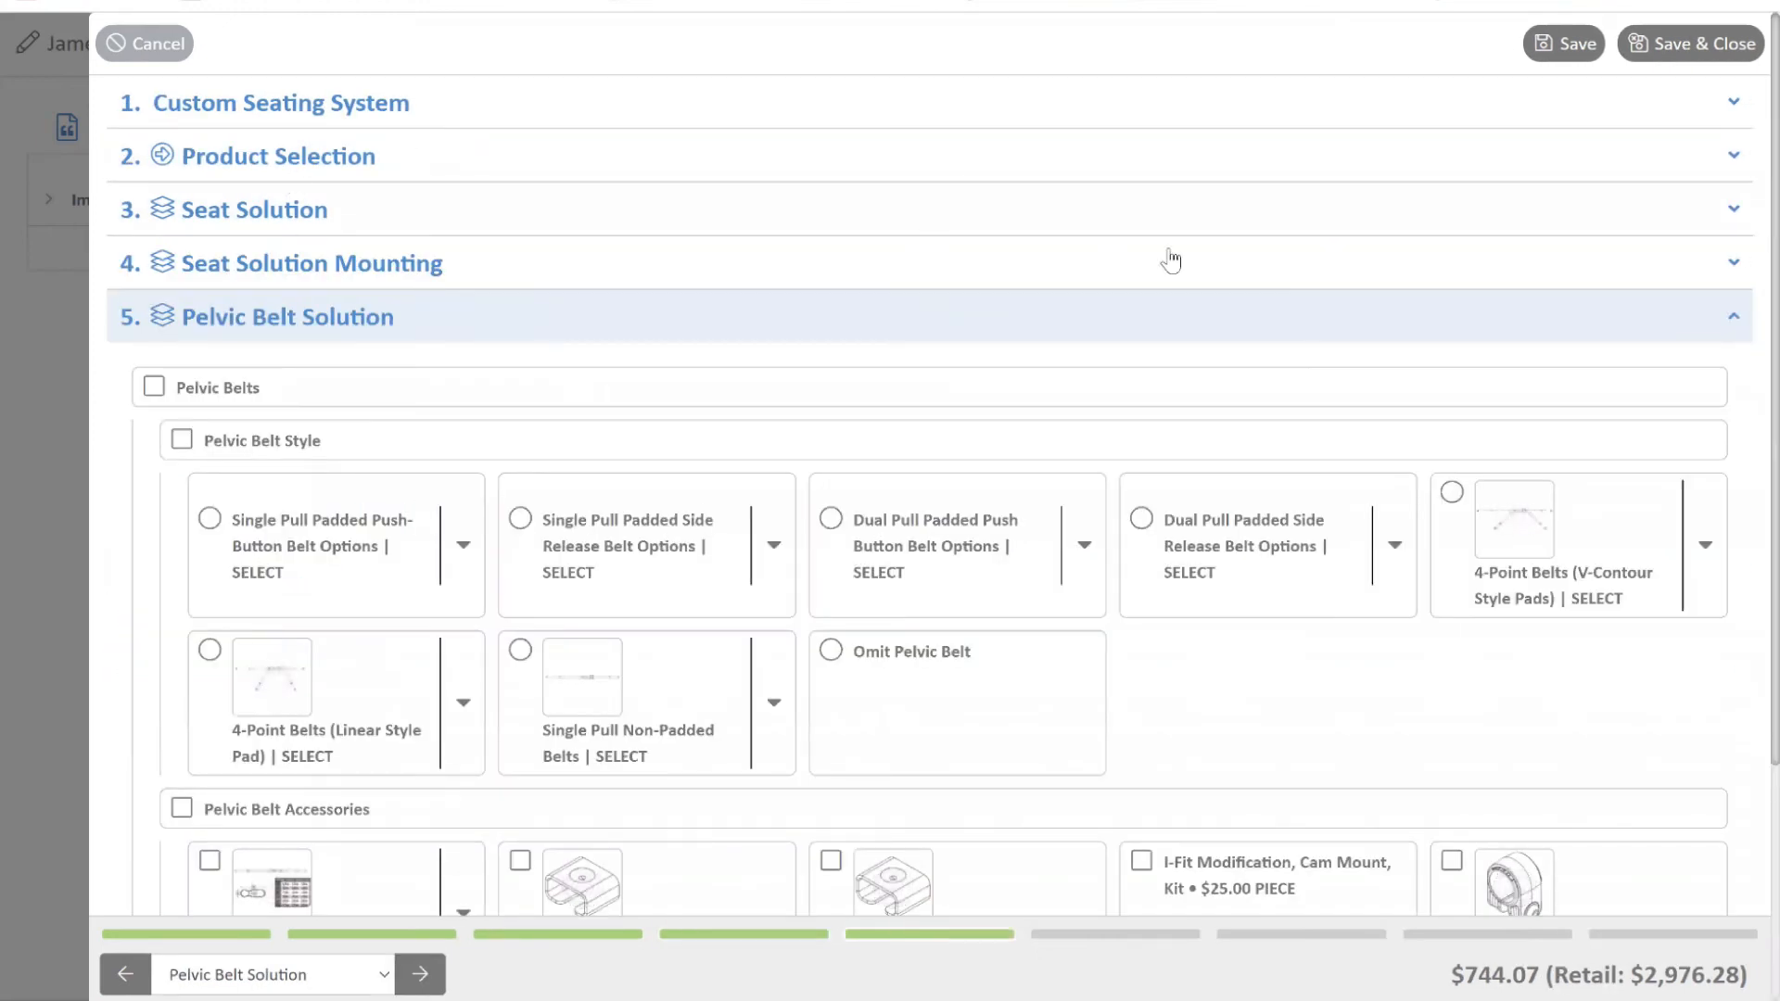
{"action": "scroll", "coordinate": [1317, 283], "scroll_direction": "down", "scroll_amount": 1}
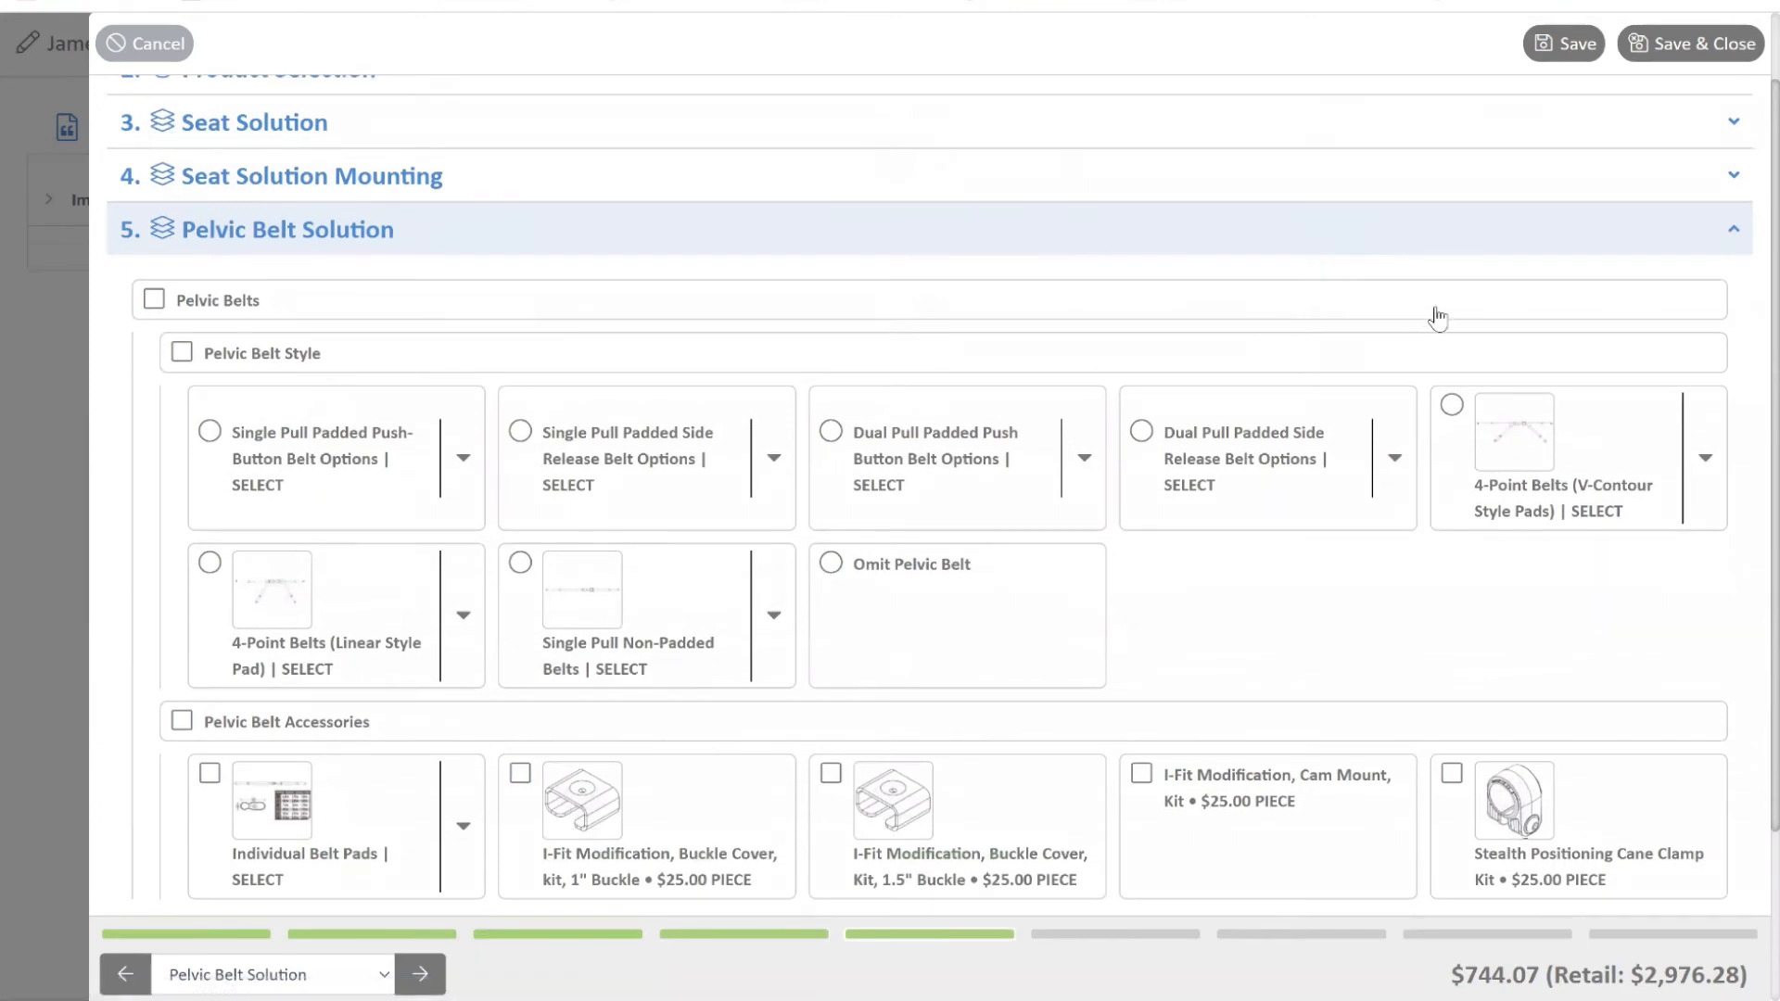
{"action": "scroll", "coordinate": [1440, 325], "scroll_direction": "down", "scroll_amount": 1}
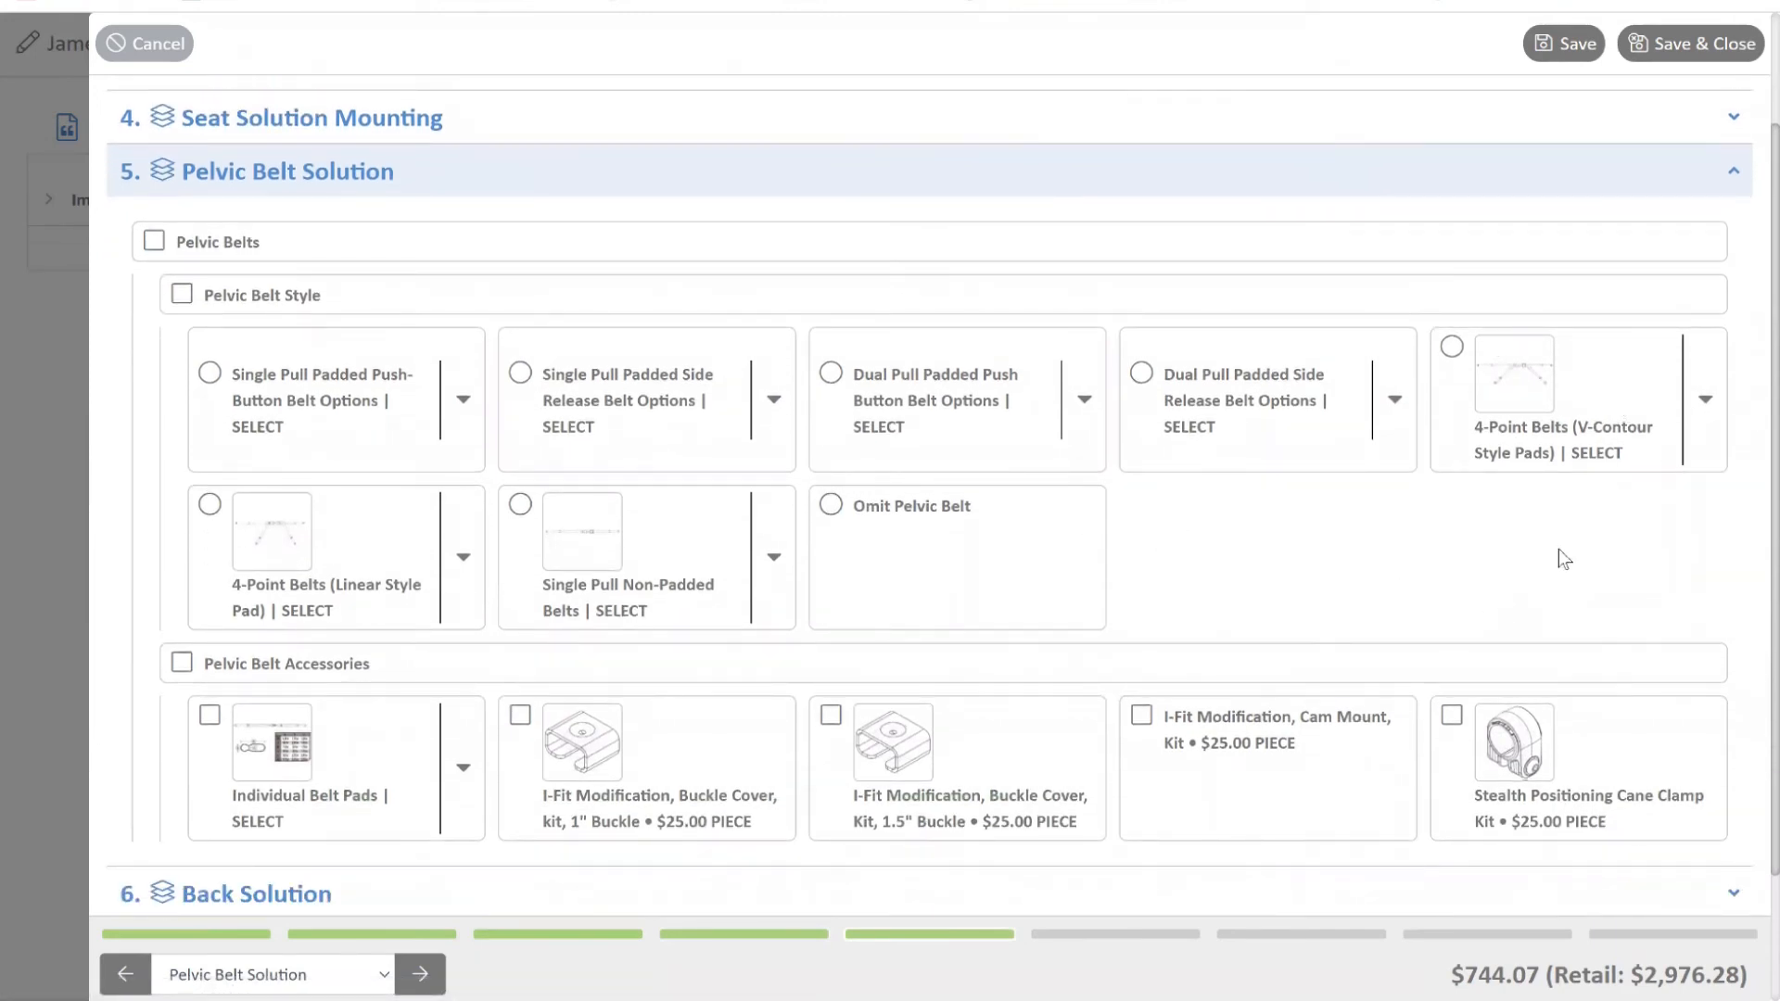
{"action": "scroll", "coordinate": [1594, 505], "scroll_direction": "down", "scroll_amount": 1}
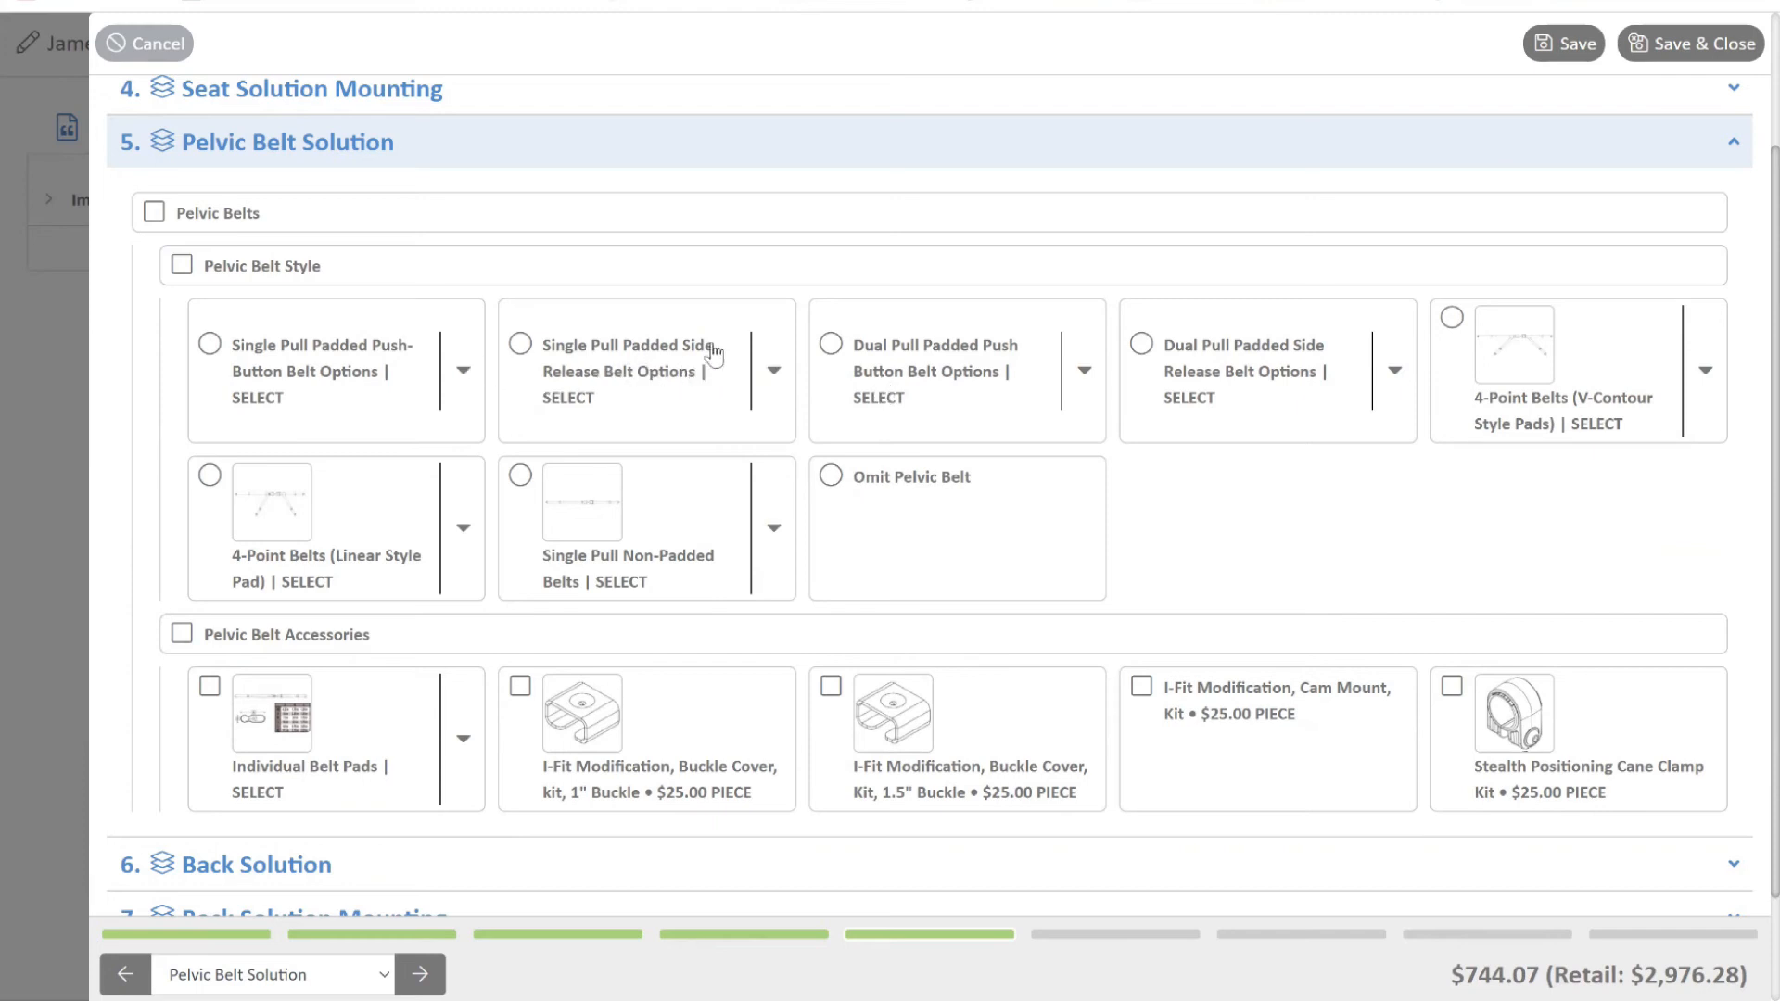
{"action": "left_click", "coordinate": [462, 380]}
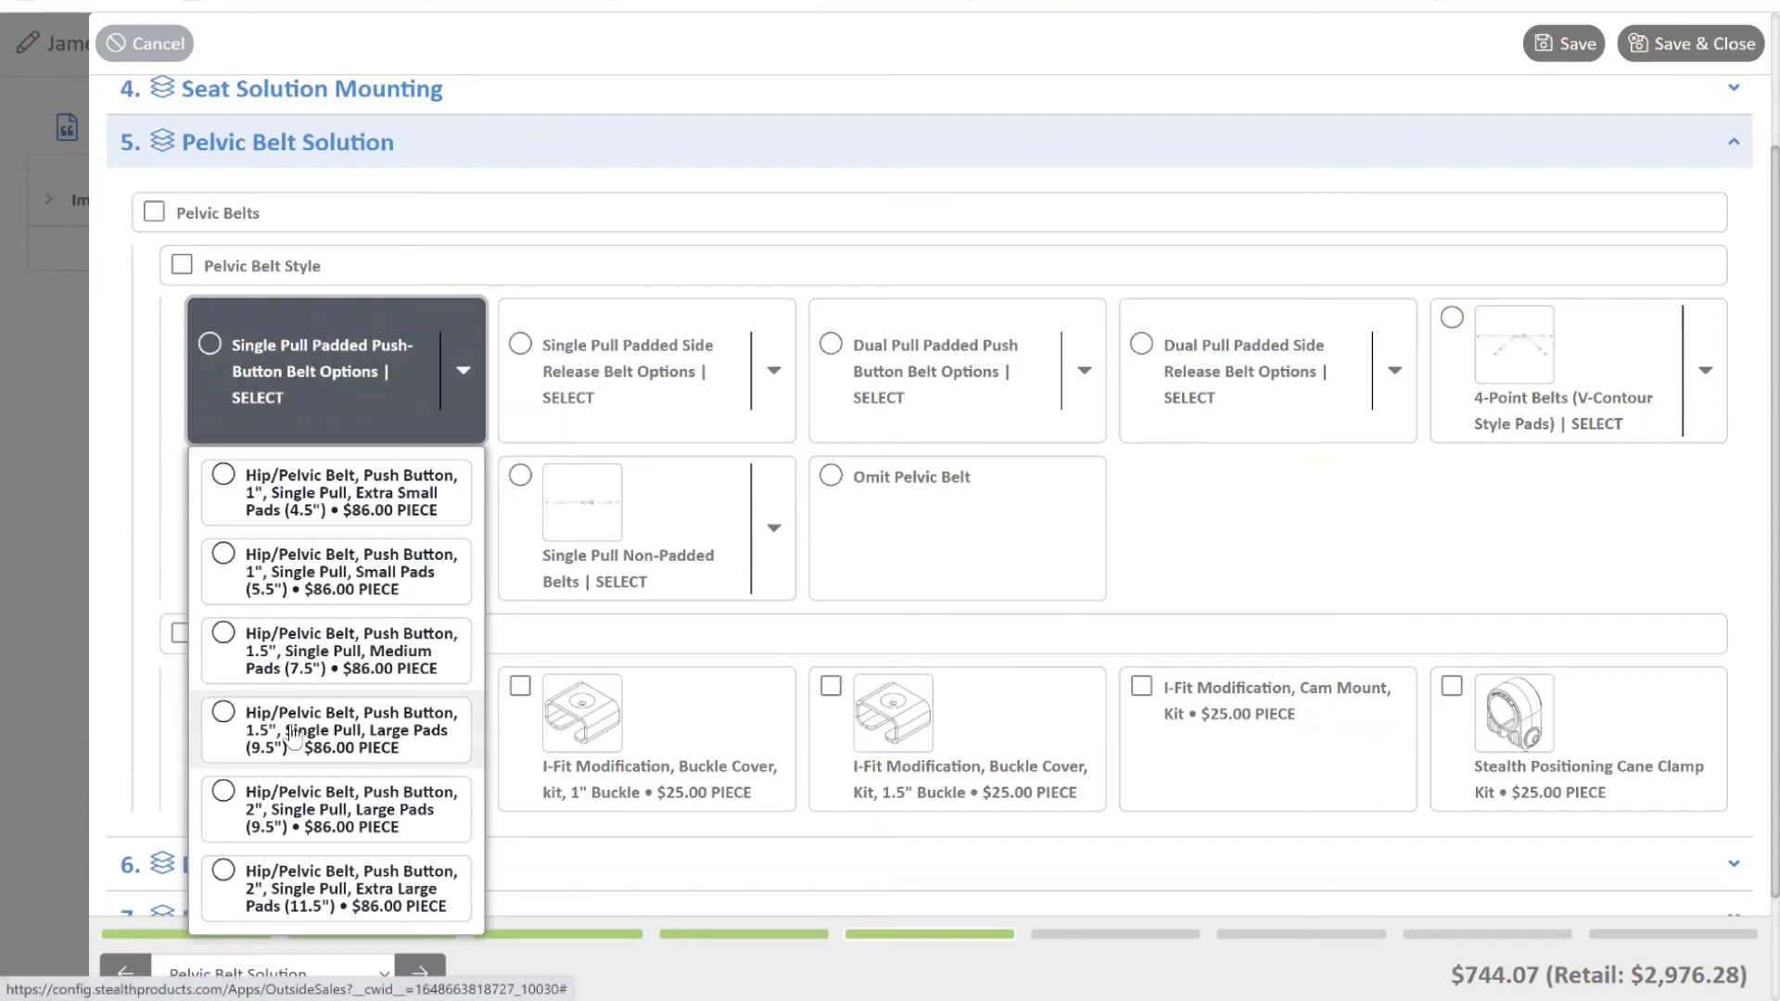
{"action": "left_click", "coordinate": [225, 720]}
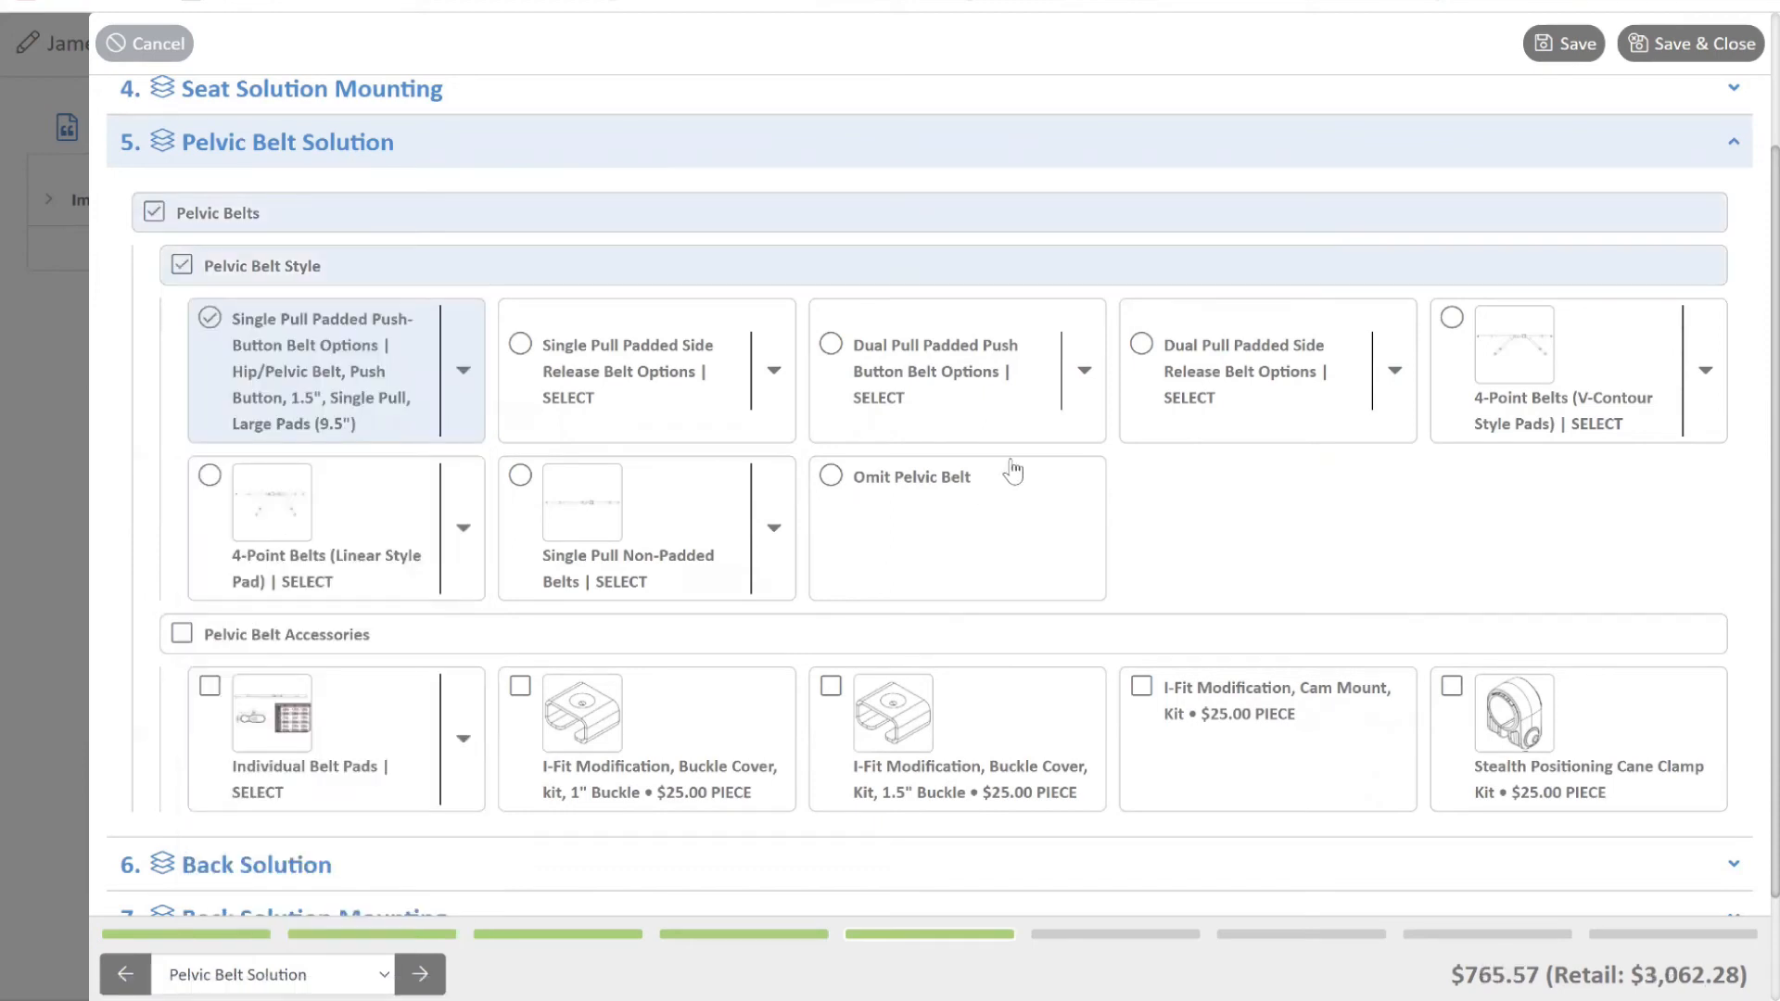
Add the Stealth Positioning Cane Clamp Kit as a pelvic belt accessory, and view the 1.5" buckle cover kit's picture
{"action": "scroll", "coordinate": [1205, 458], "scroll_direction": "down", "scroll_amount": 1}
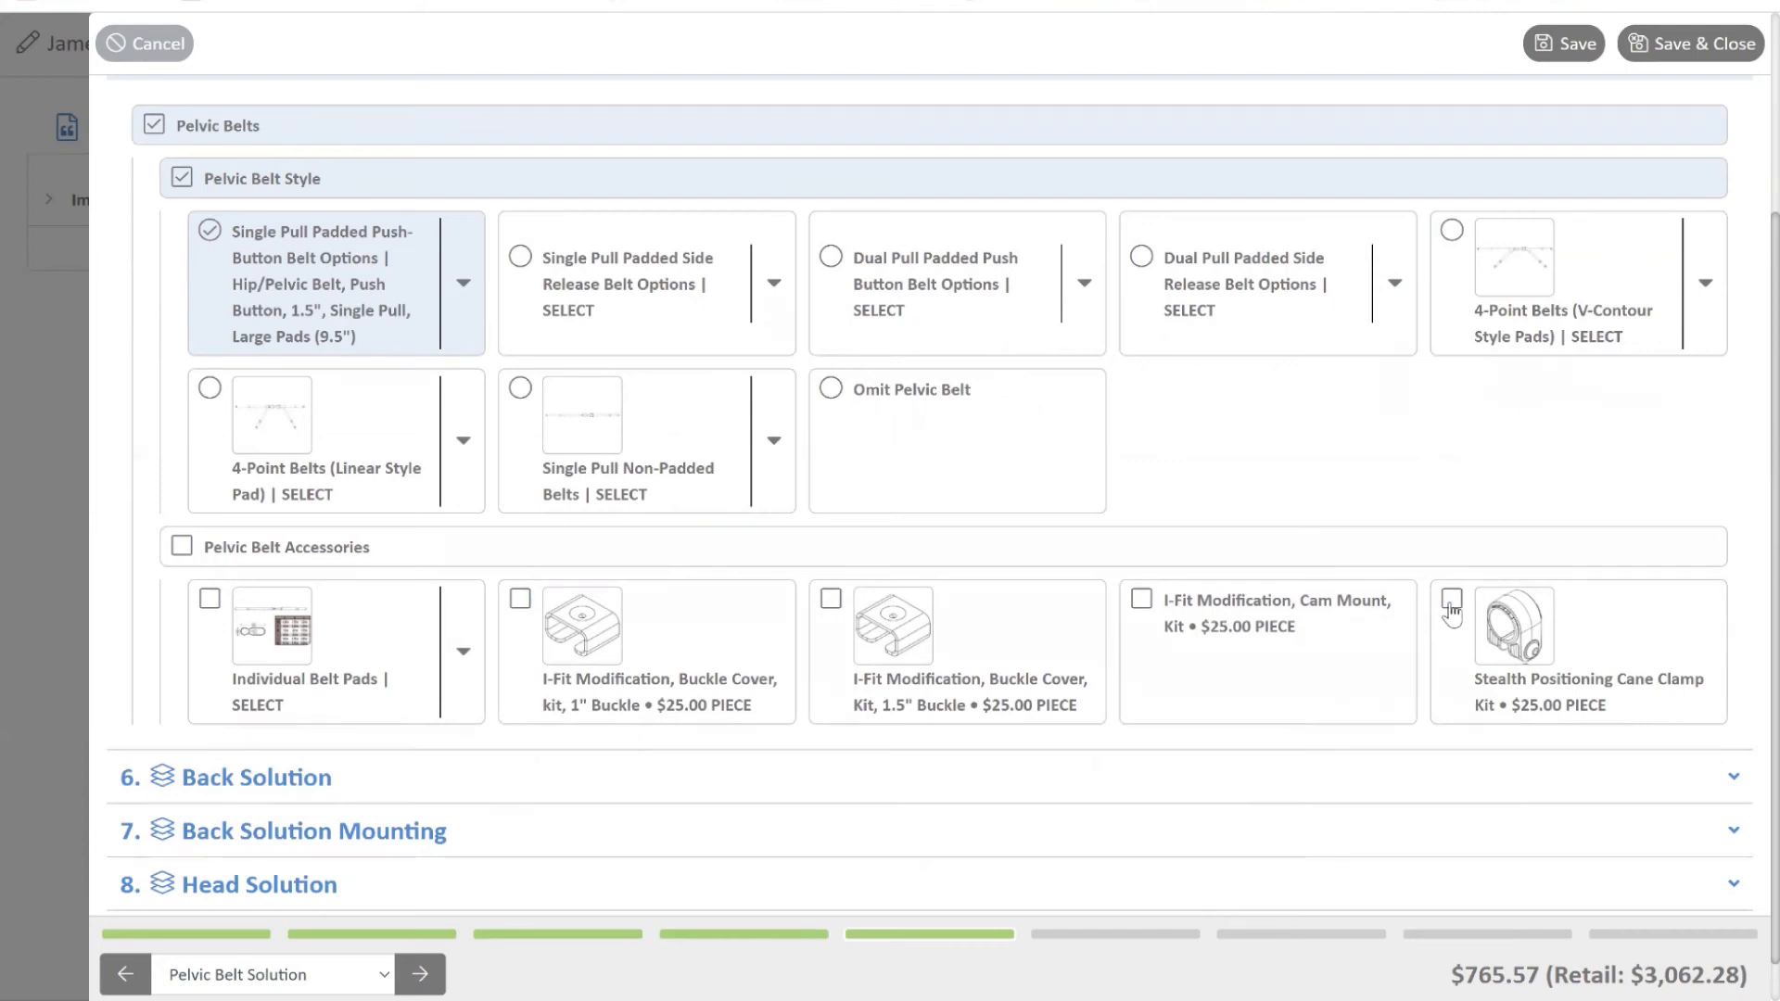
{"action": "left_click", "coordinate": [1466, 628]}
{"action": "scroll", "coordinate": [1577, 516], "scroll_direction": "down", "scroll_amount": 1}
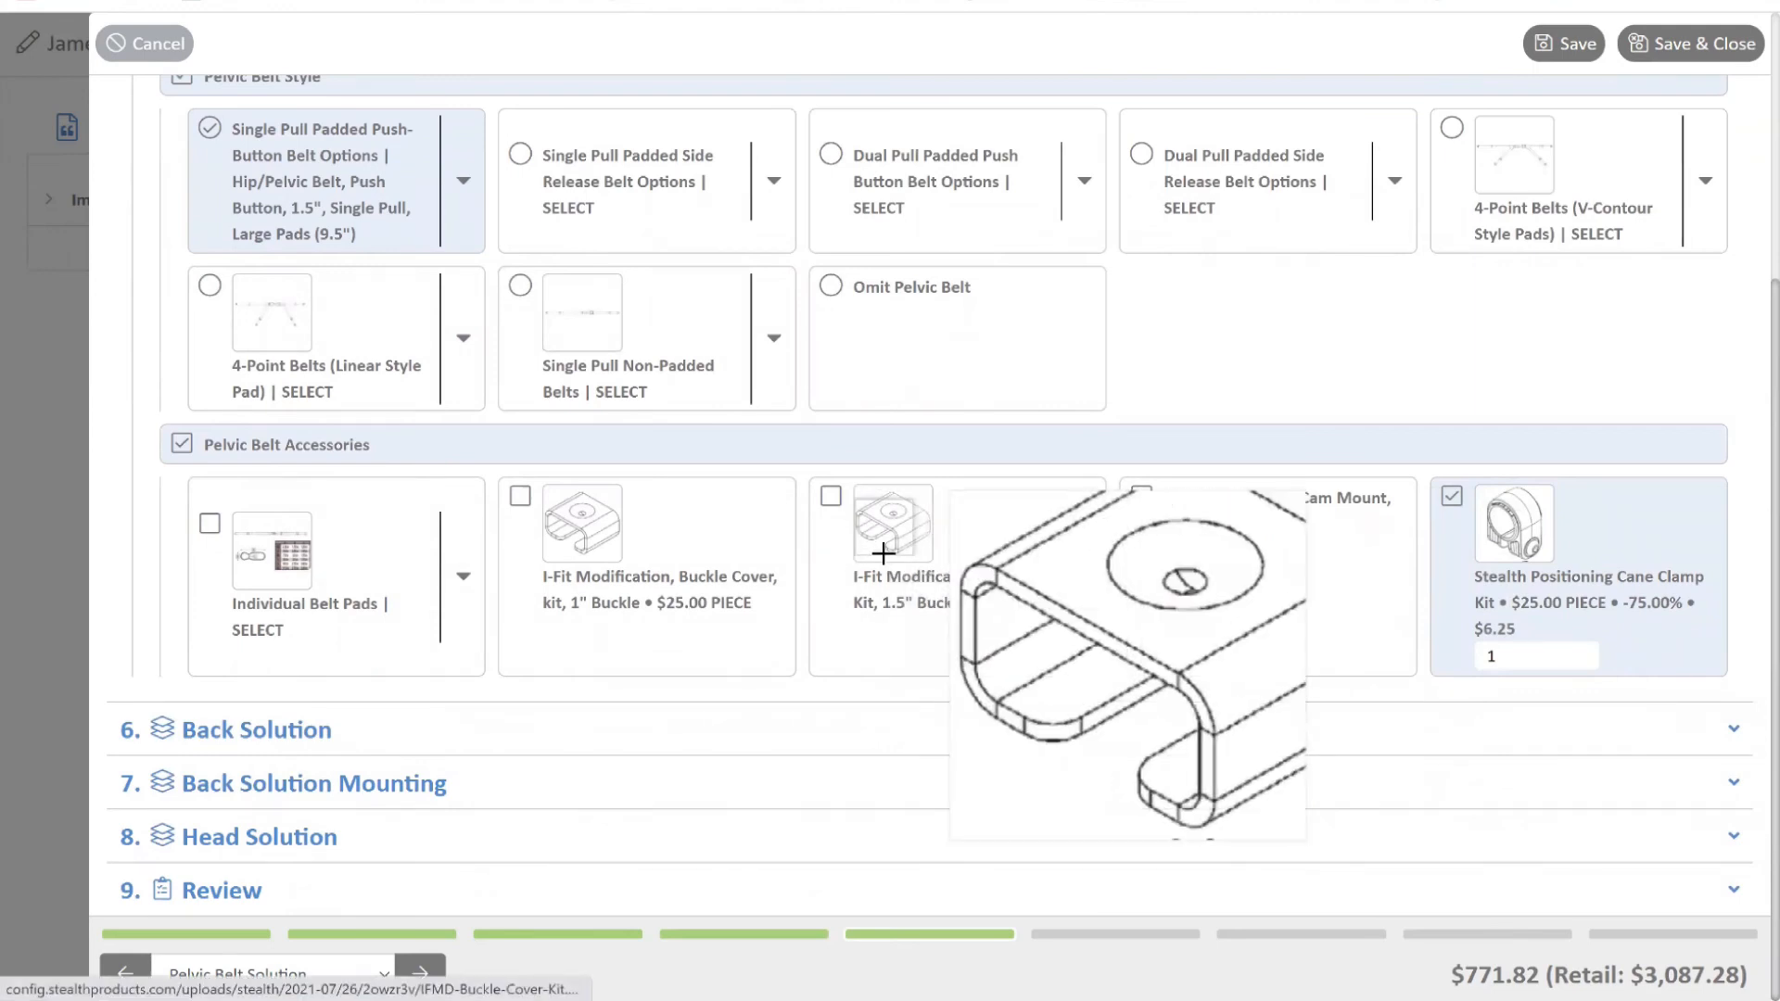
{"action": "mouse_move", "coordinate": [904, 529]}
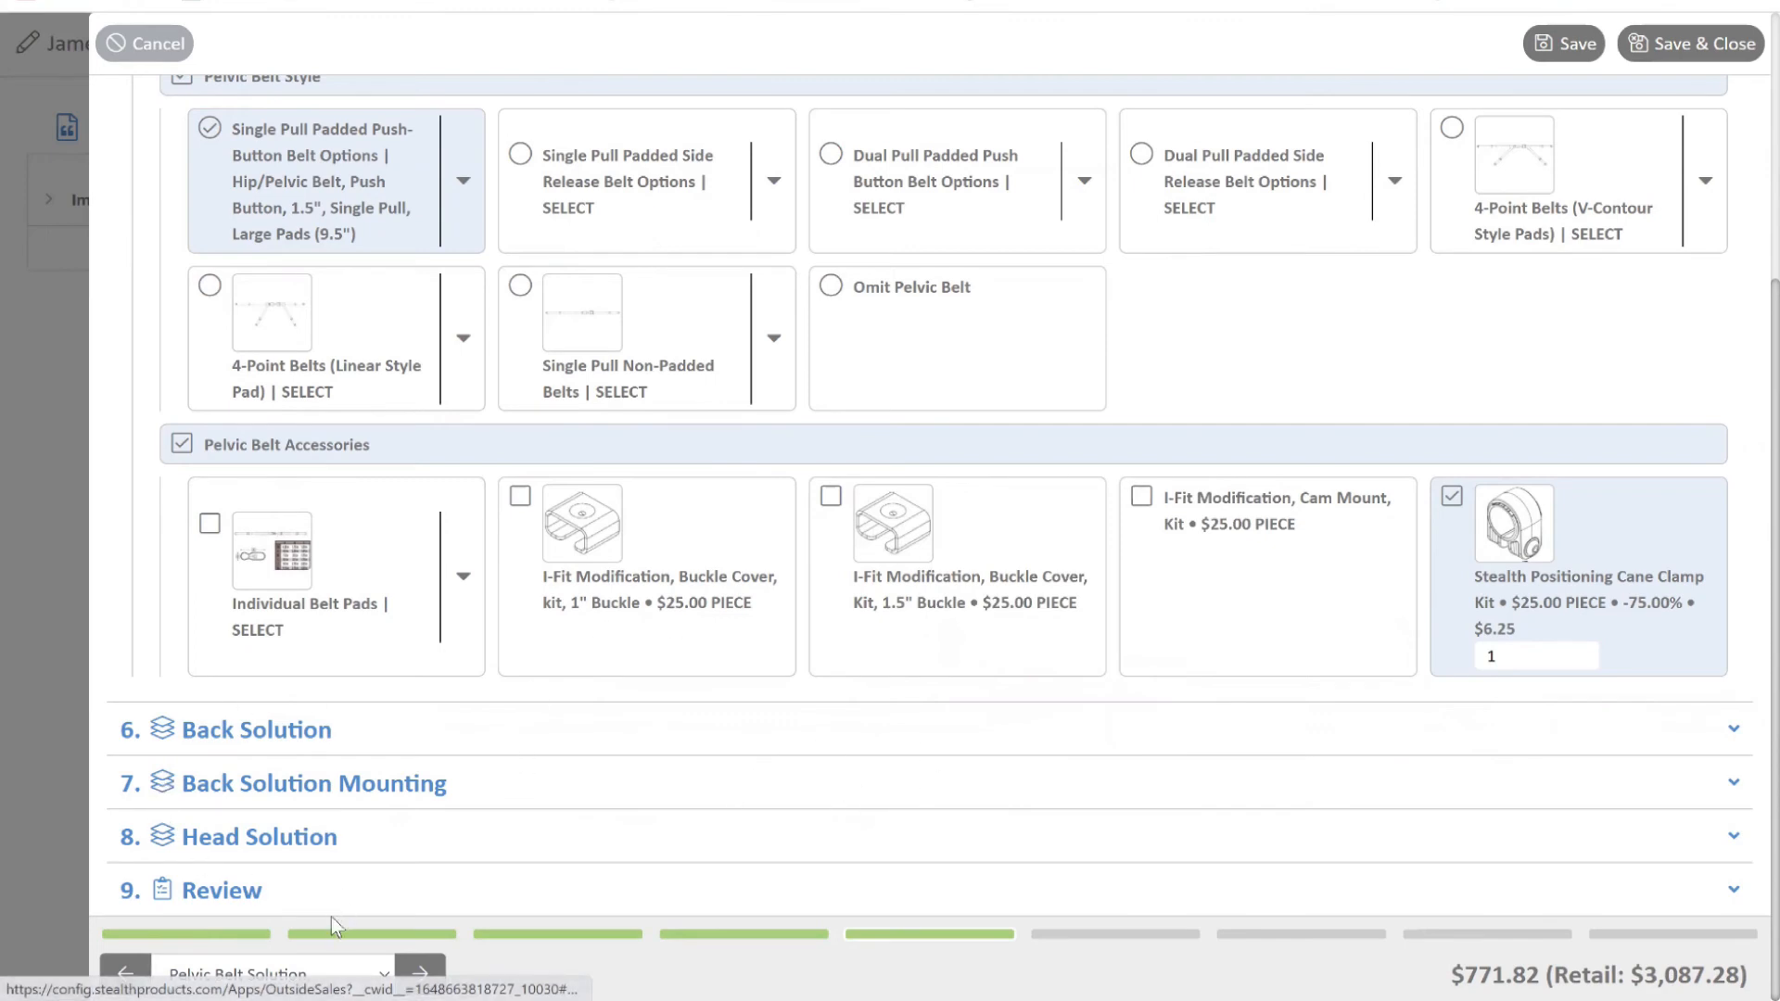
In the Back Solution section, set the contour back width to 19in (48.26cm) and the height to 20in (50.80cm)
{"action": "left_click", "coordinate": [287, 733]}
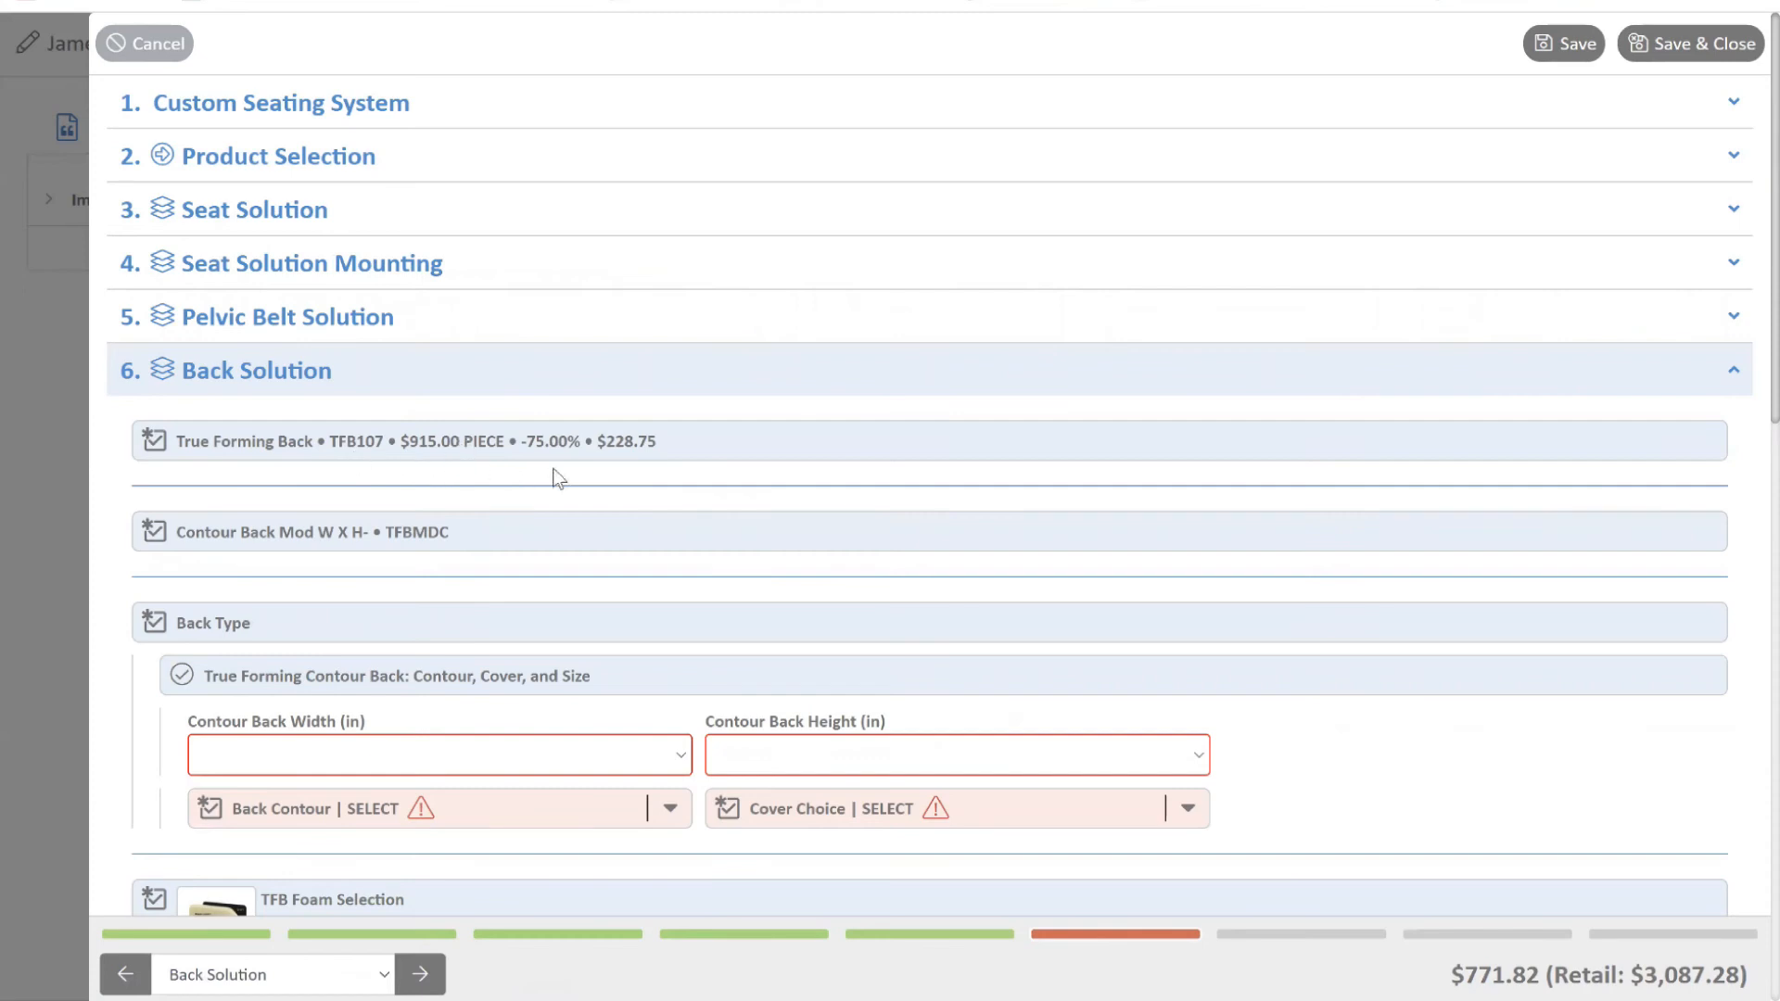
{"action": "scroll", "coordinate": [1193, 408], "scroll_direction": "down", "scroll_amount": 1}
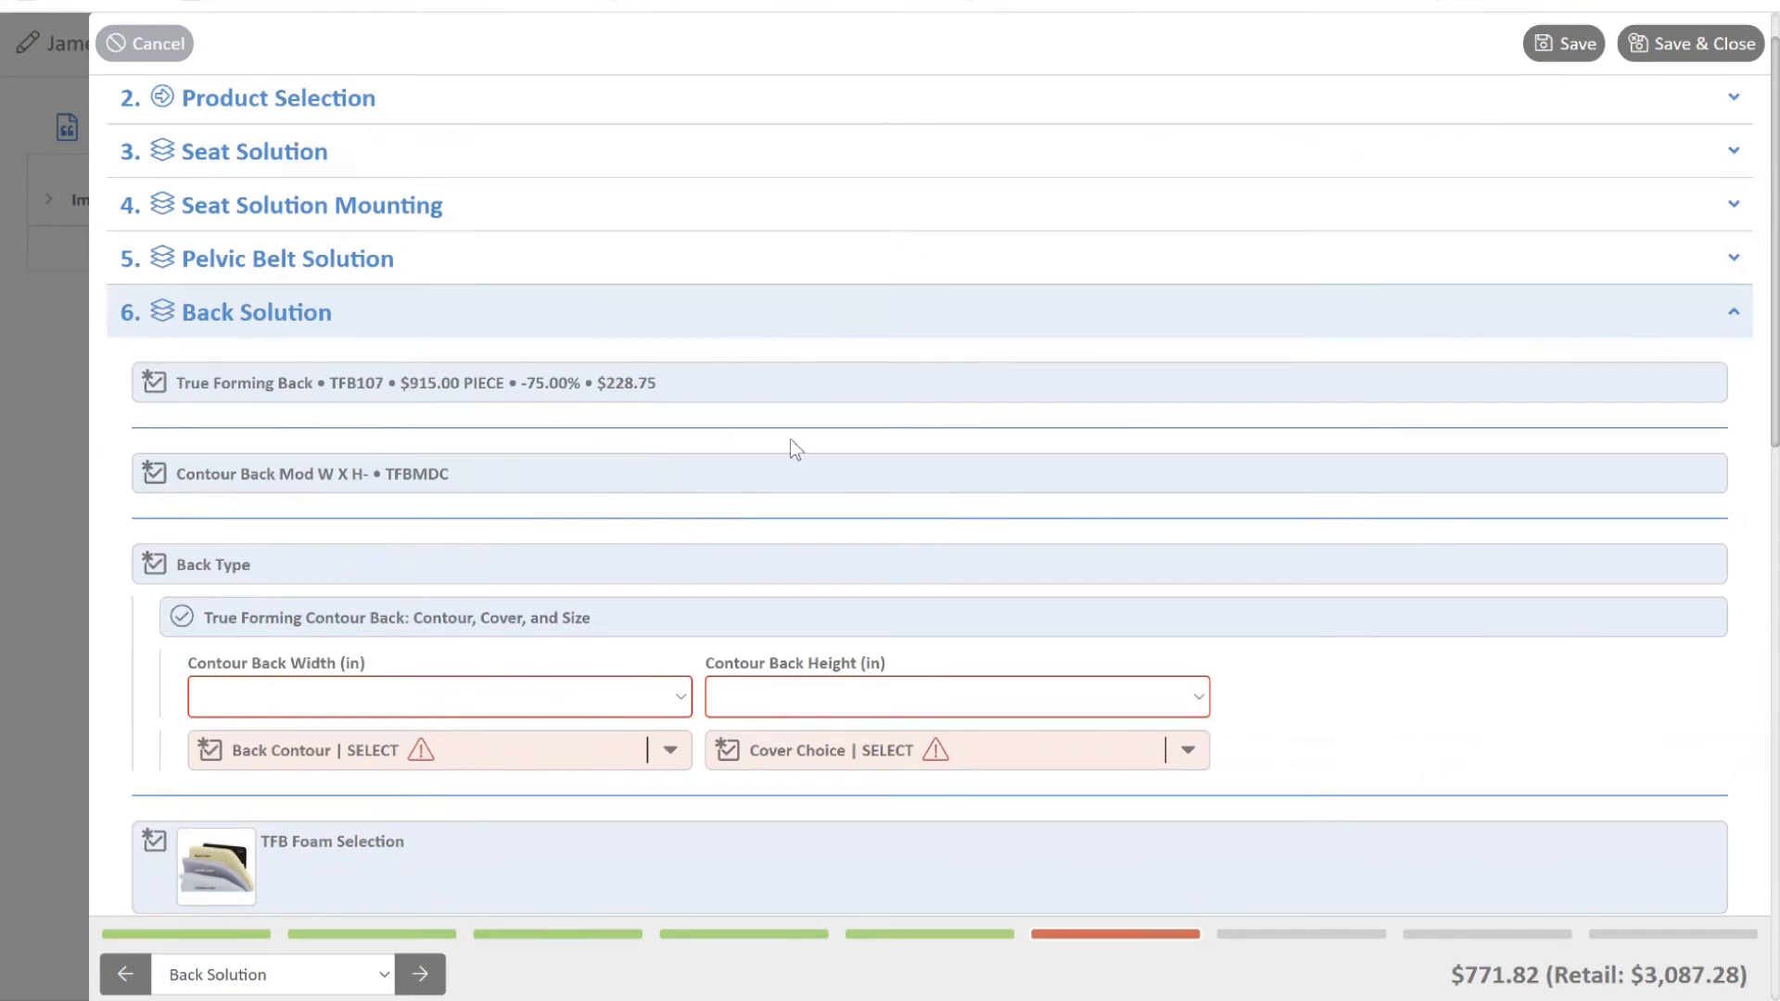
{"action": "scroll", "coordinate": [742, 441], "scroll_direction": "down", "scroll_amount": 1}
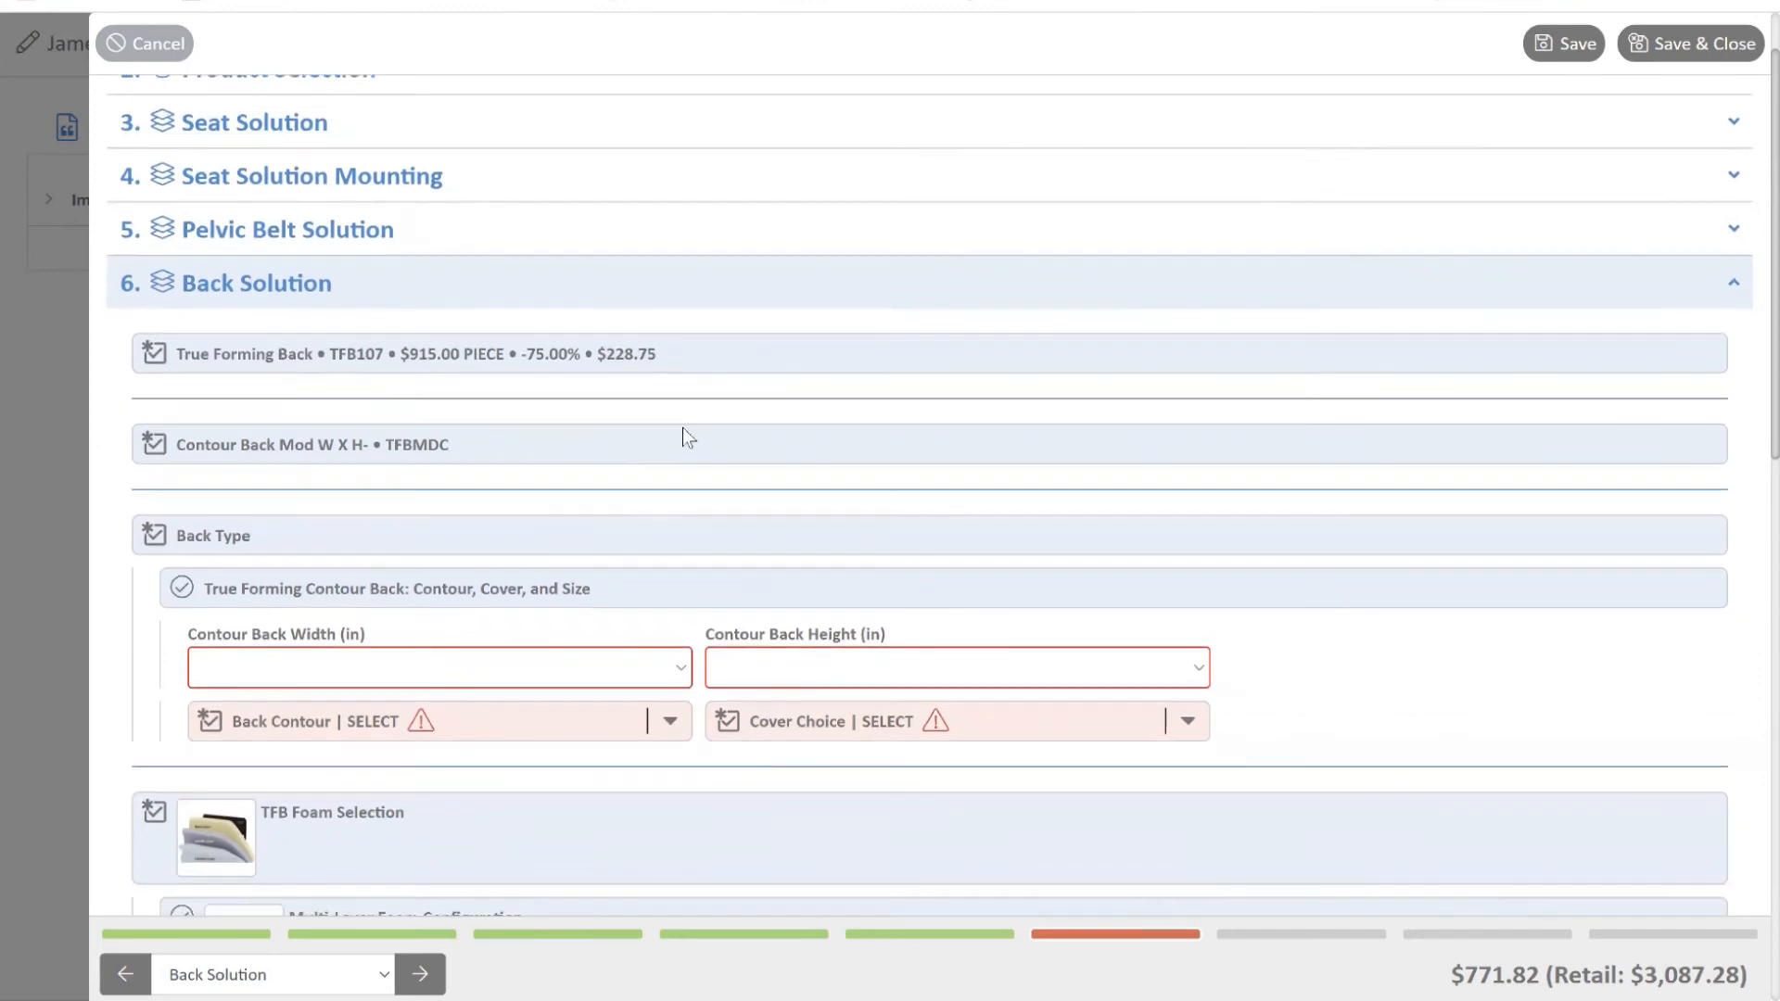
{"action": "left_click", "coordinate": [679, 668]}
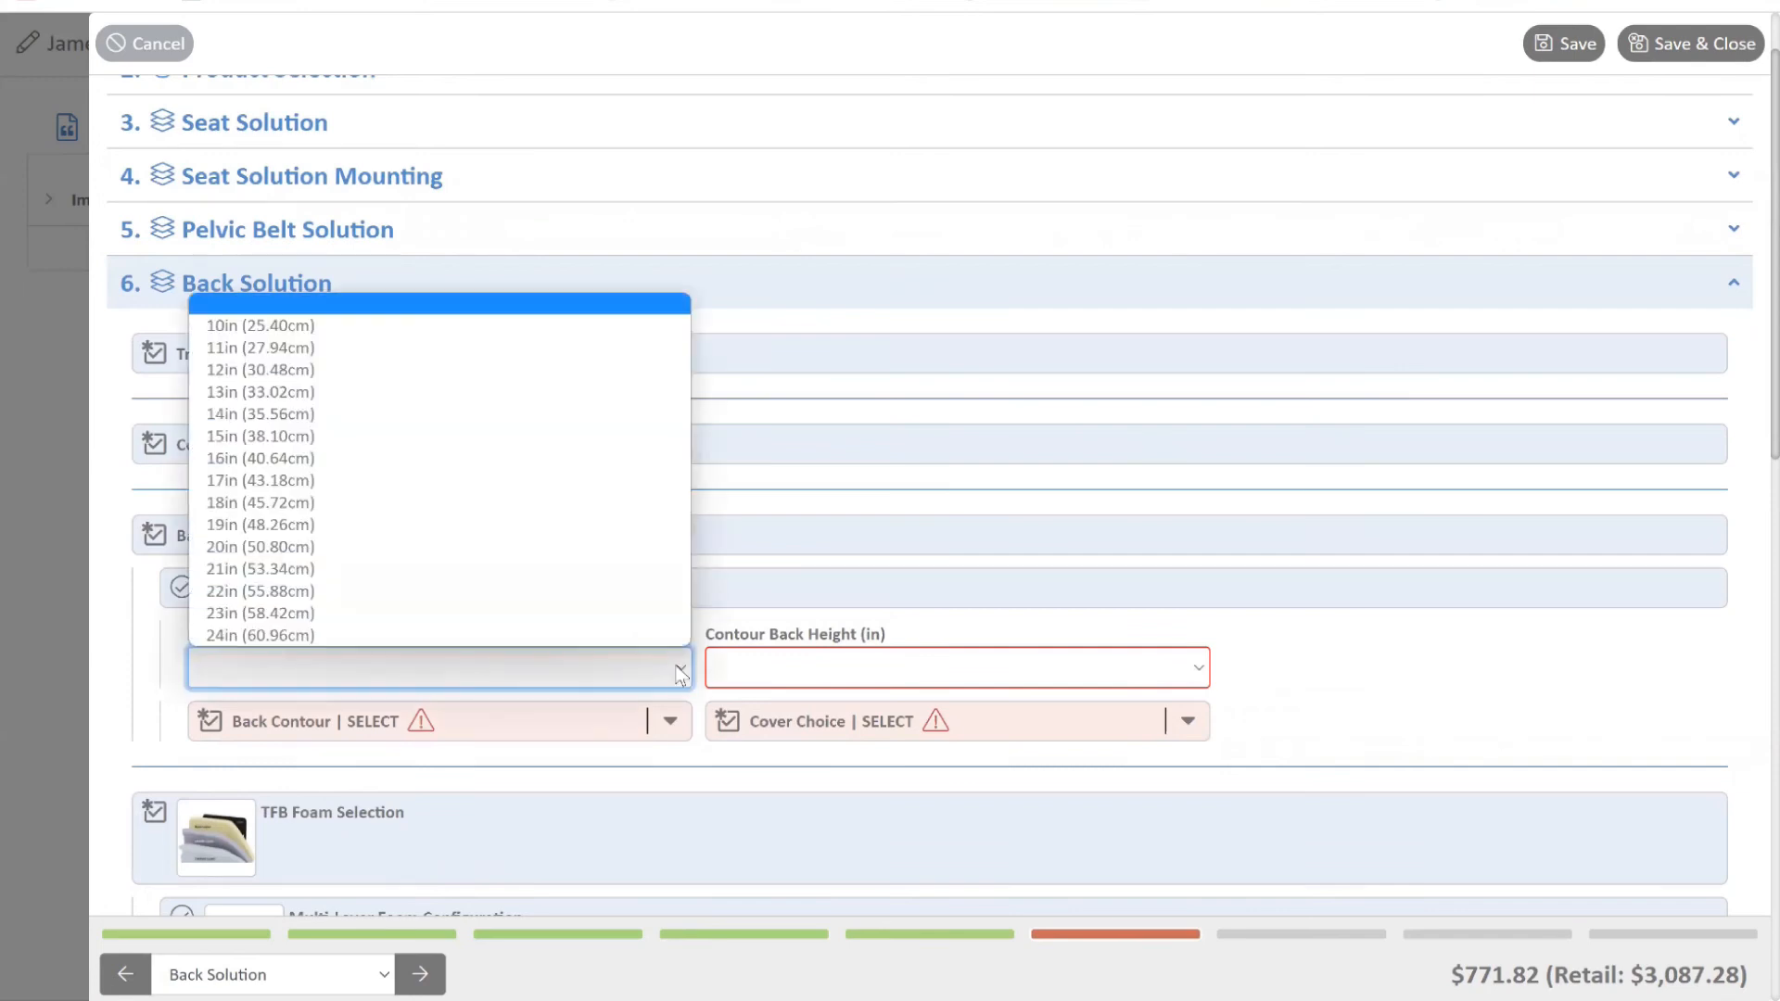
{"action": "left_click", "coordinate": [582, 526]}
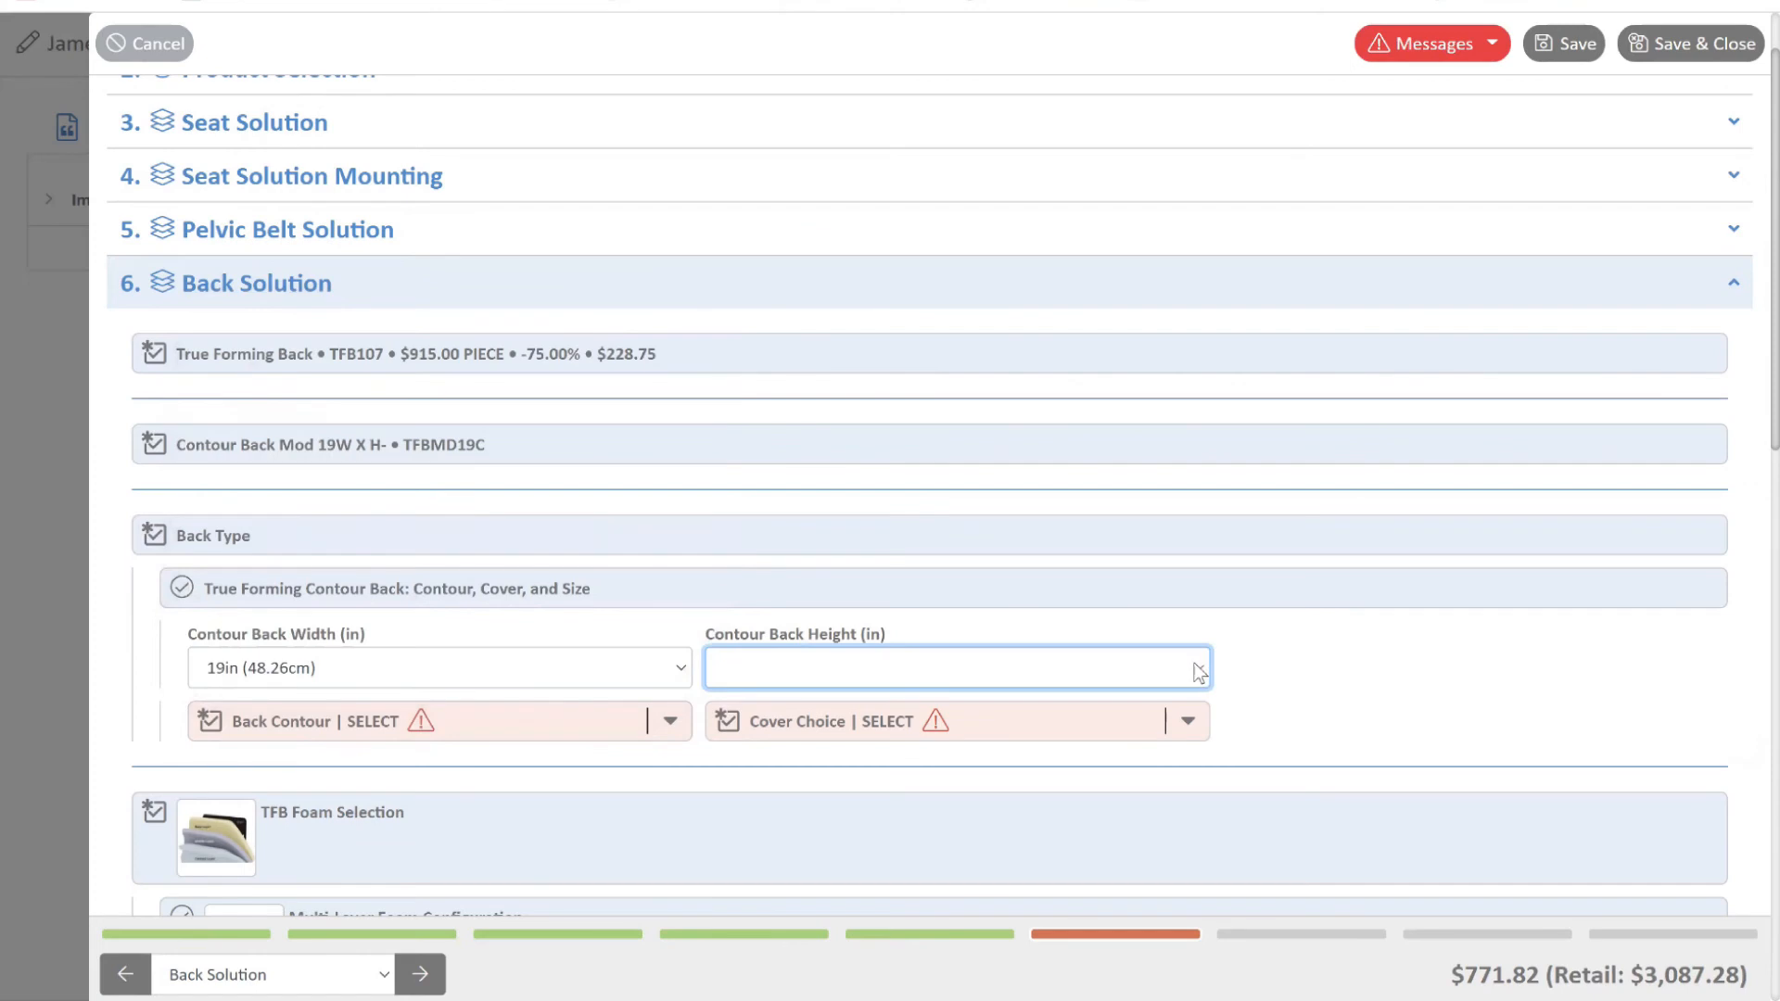
{"action": "left_click", "coordinate": [1194, 666]}
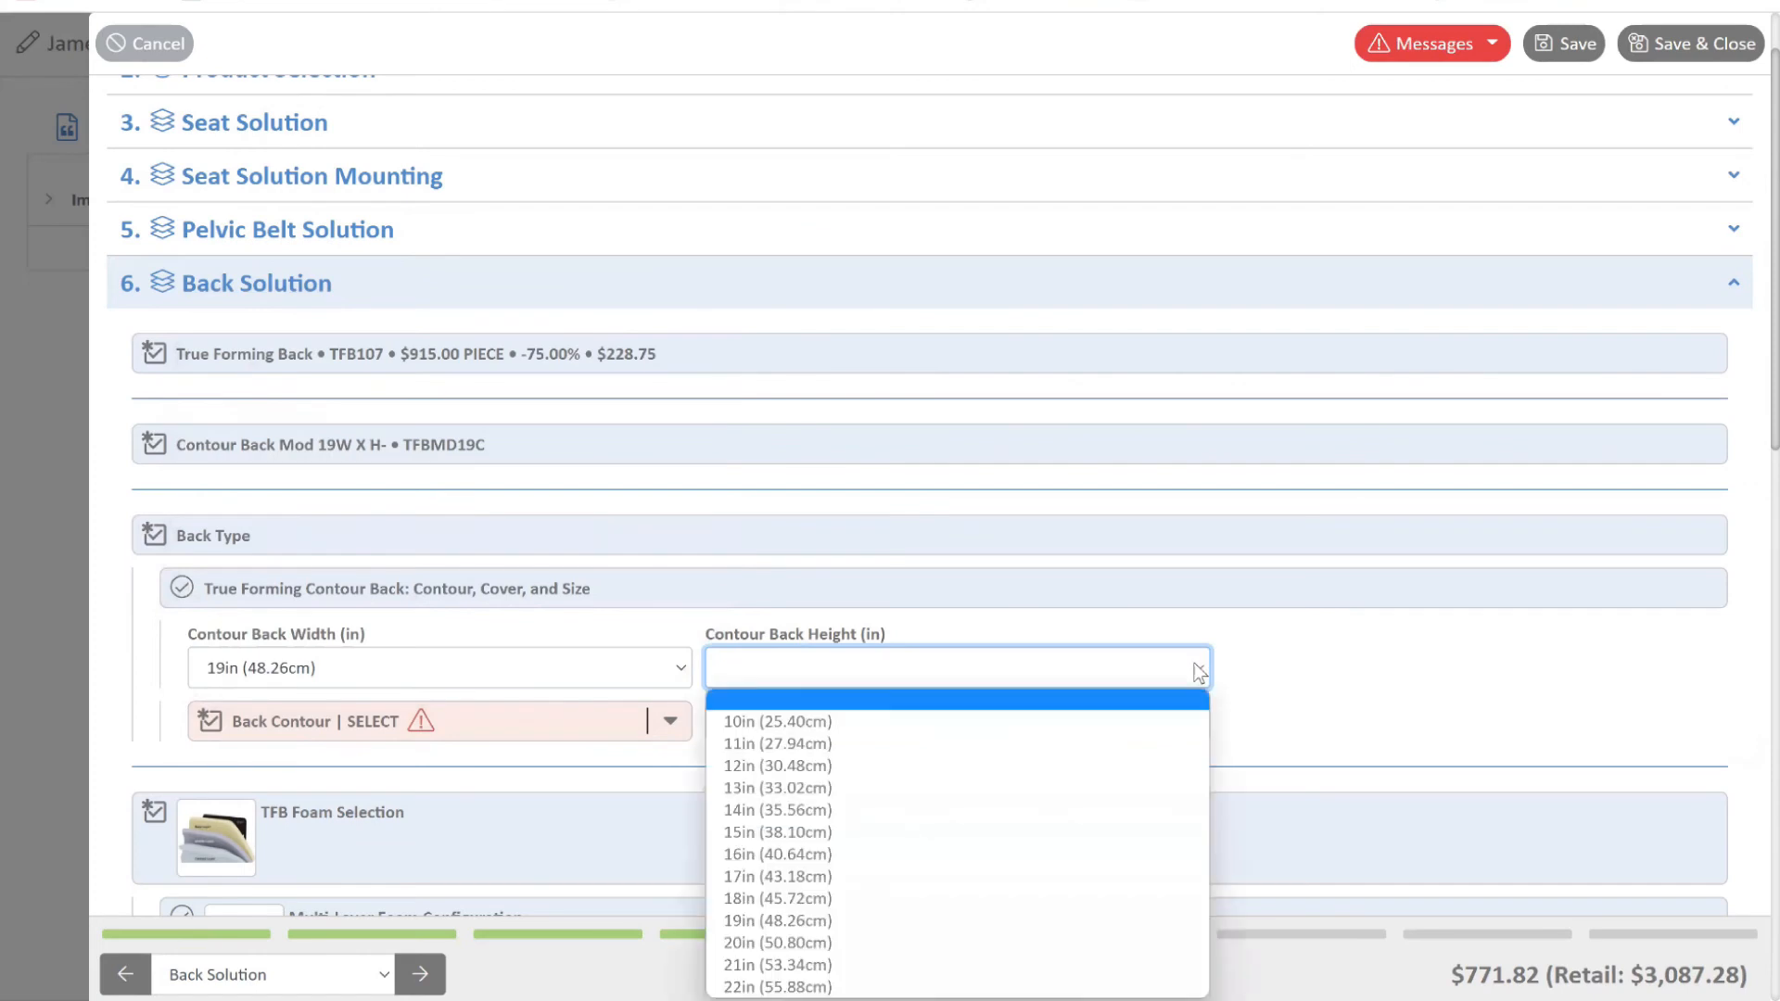
{"action": "left_click", "coordinate": [962, 942]}
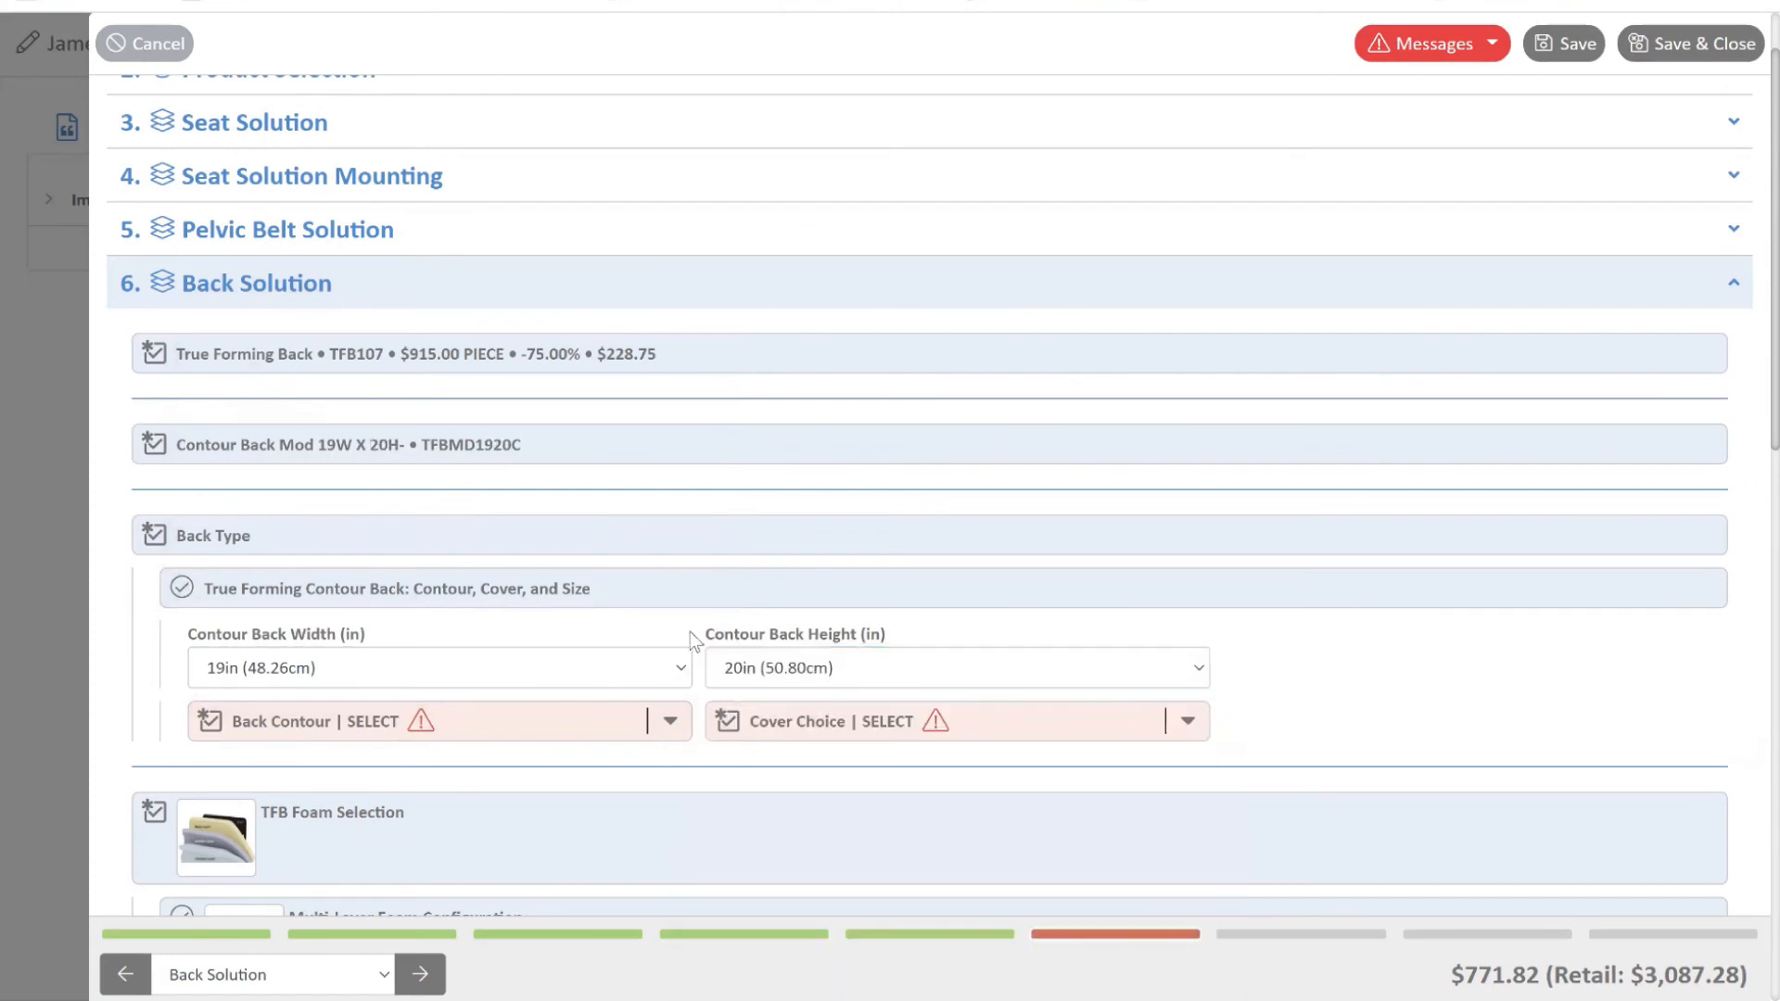
Set the True Forming back's contour to Extra Deep and its cover choice to StealthTek
{"action": "scroll", "coordinate": [1209, 541], "scroll_direction": "down", "scroll_amount": 1}
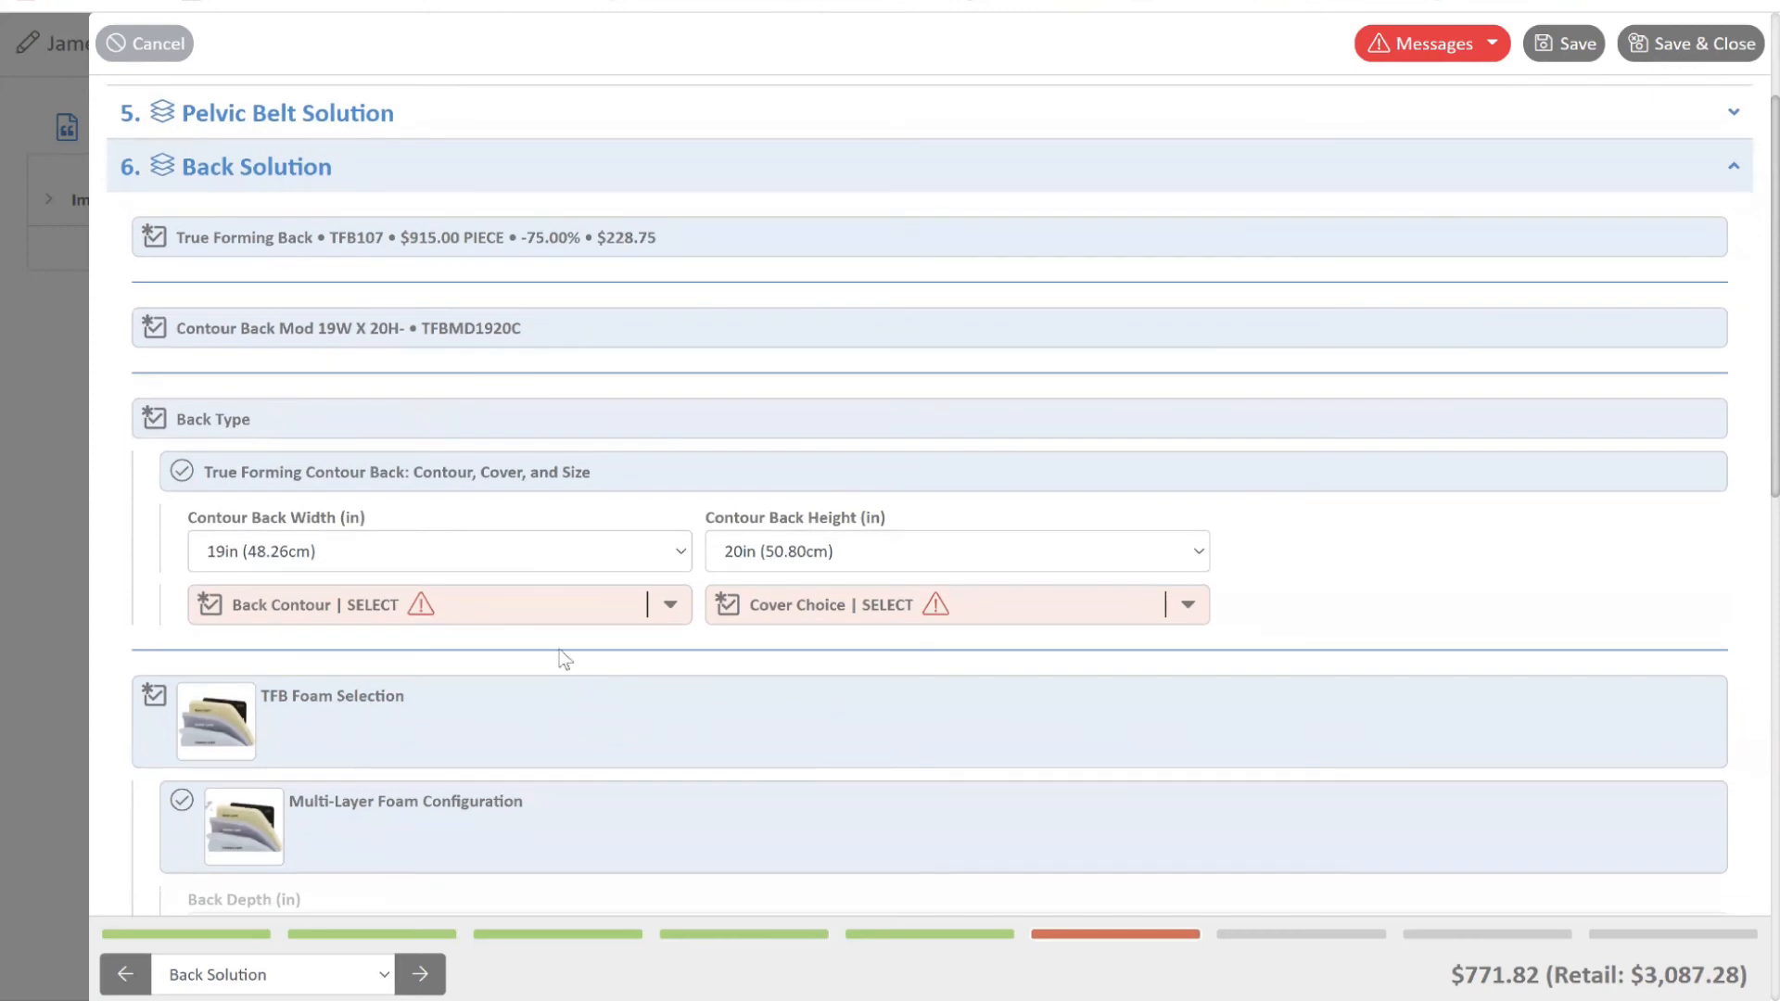
{"action": "left_click", "coordinate": [667, 617]}
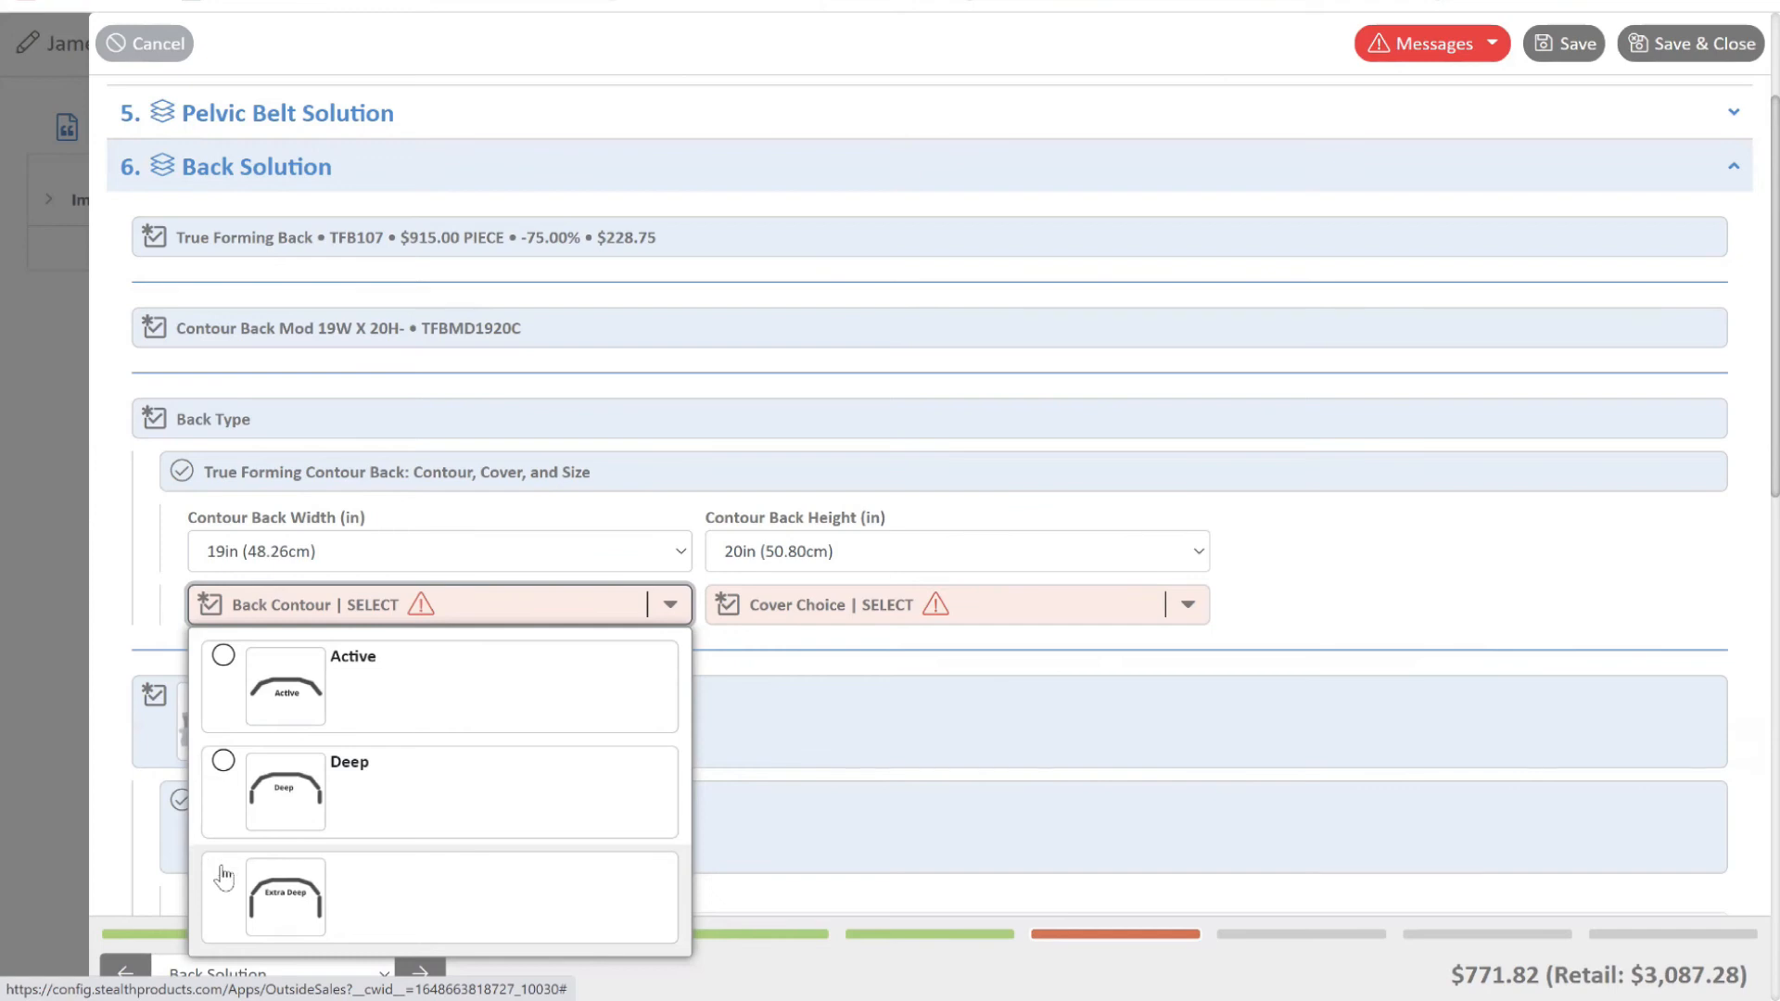
{"action": "left_click", "coordinate": [223, 868]}
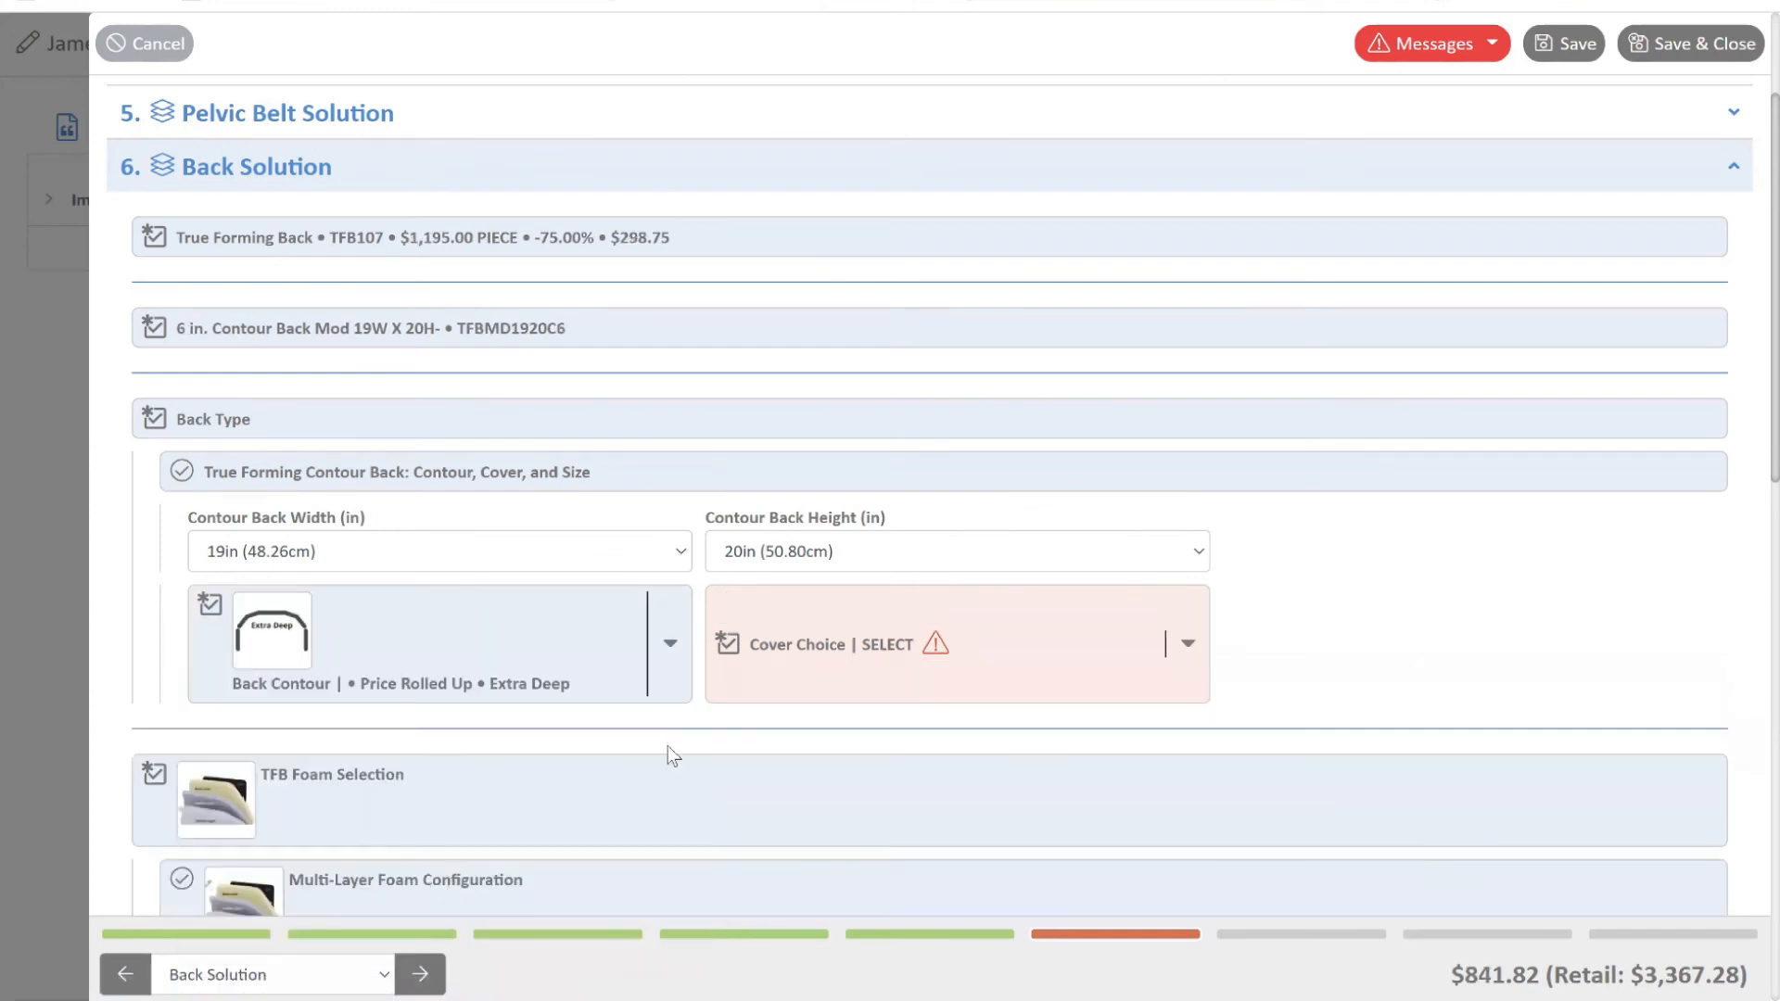
{"action": "left_click", "coordinate": [1184, 645]}
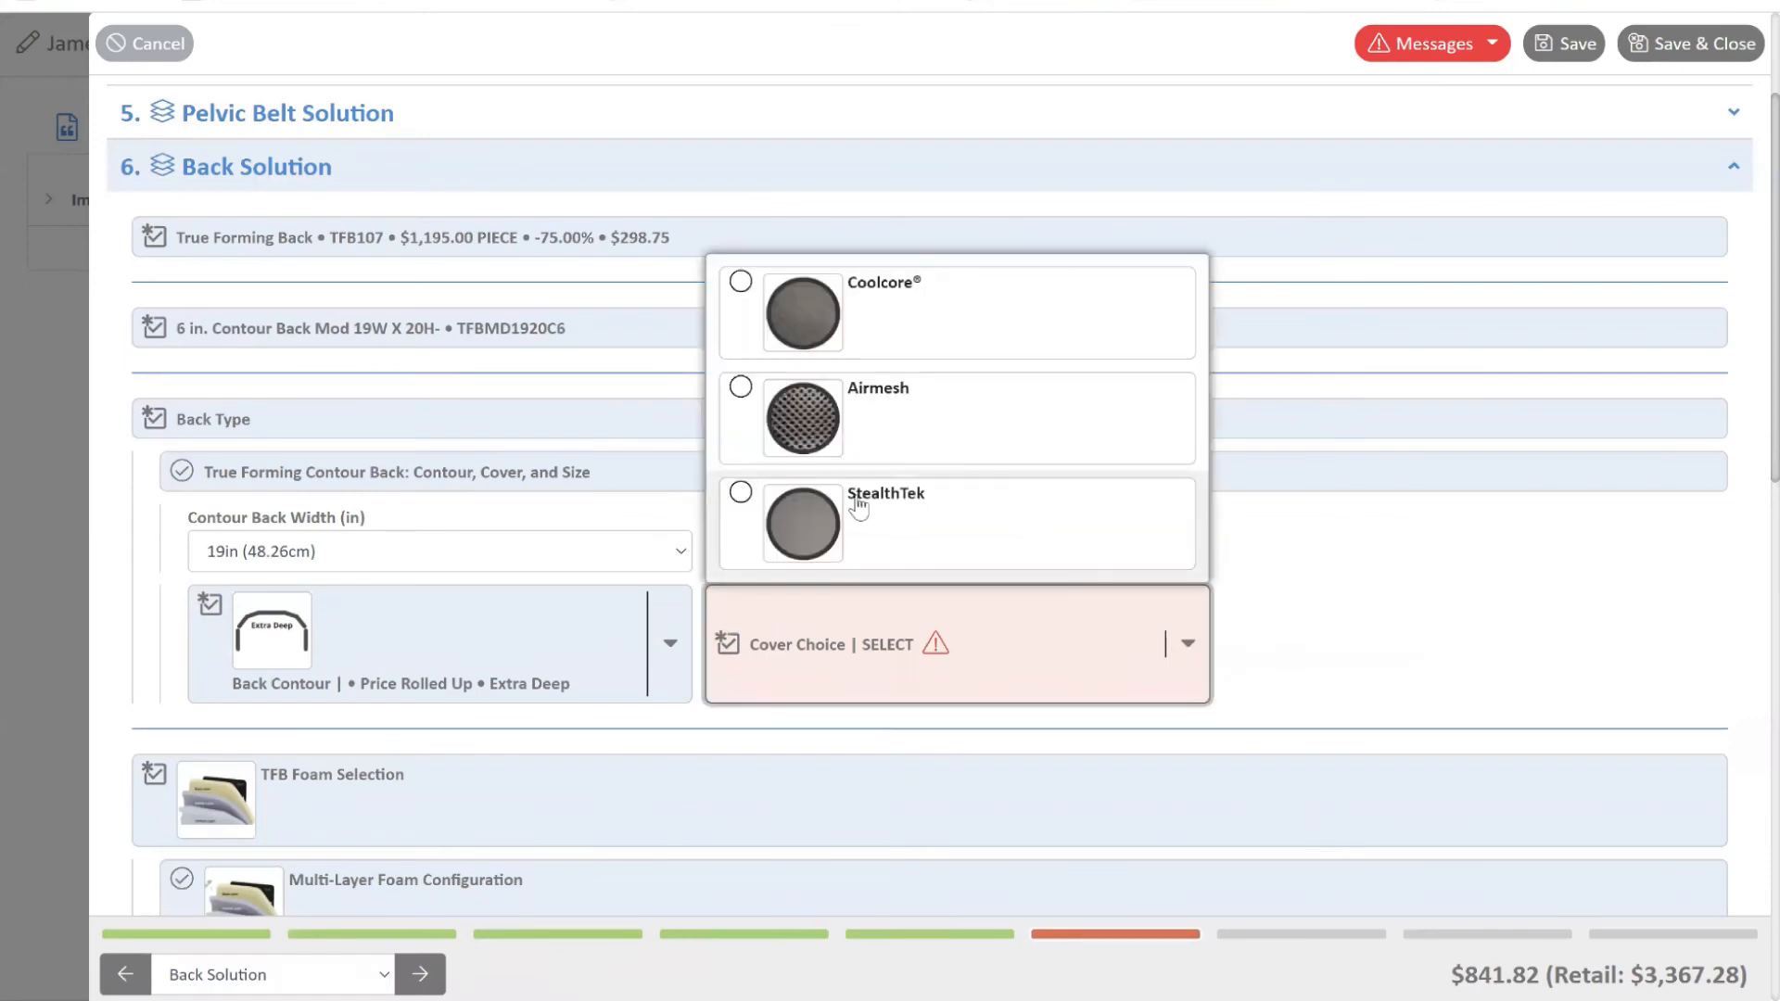
{"action": "left_click", "coordinate": [739, 502]}
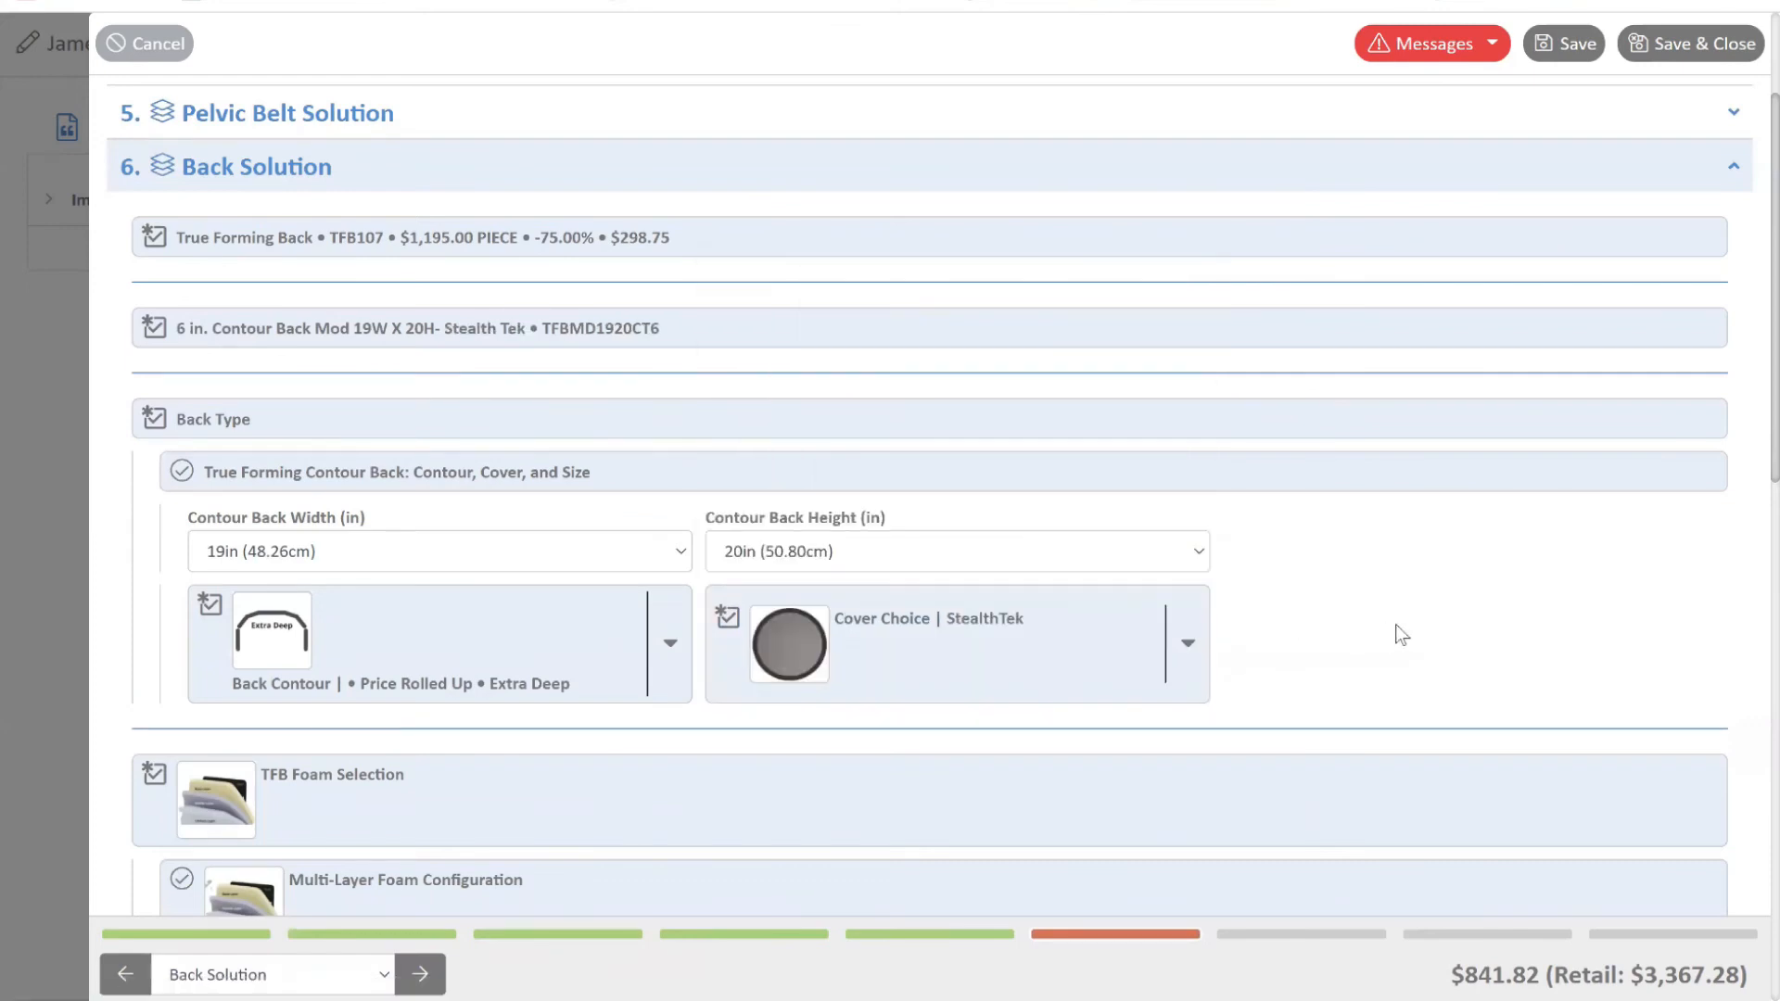
In the TFB Foam Selection, choose 1in (2.54cm) FRG Soft for the foam base layer
{"action": "scroll", "coordinate": [1404, 612], "scroll_direction": "down", "scroll_amount": 1}
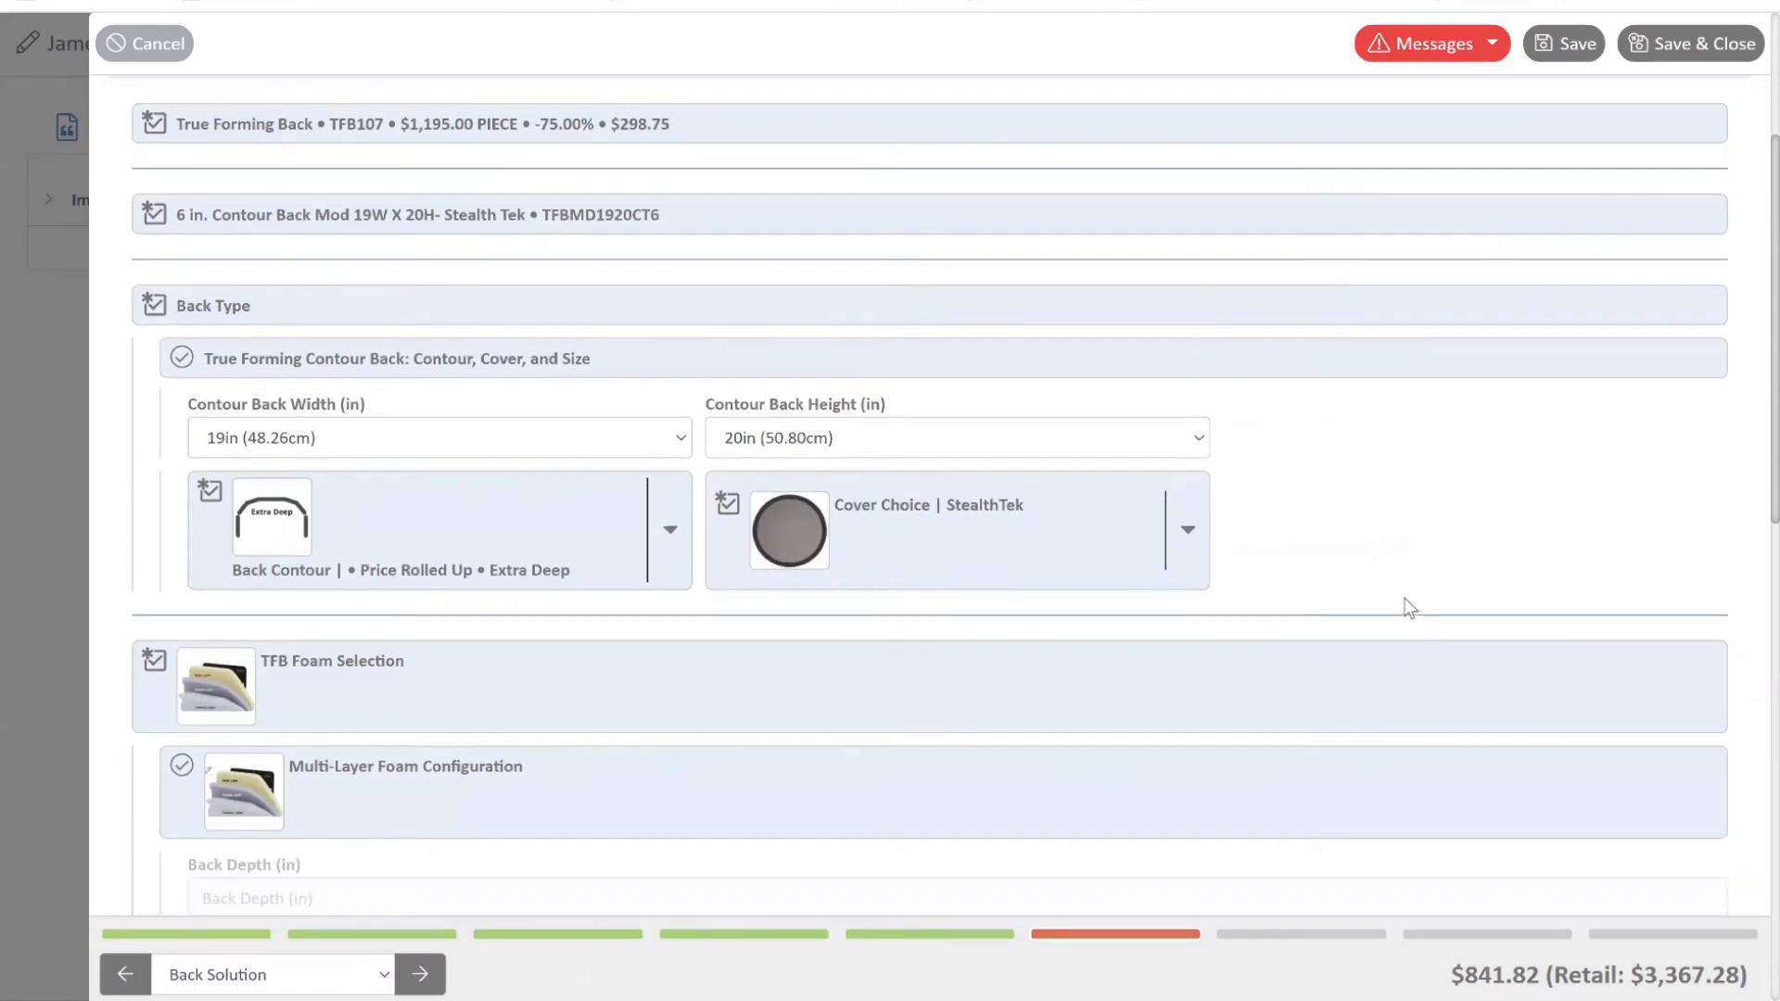
{"action": "scroll", "coordinate": [1395, 564], "scroll_direction": "down", "scroll_amount": 1}
{"action": "scroll", "coordinate": [1405, 579], "scroll_direction": "down", "scroll_amount": 1}
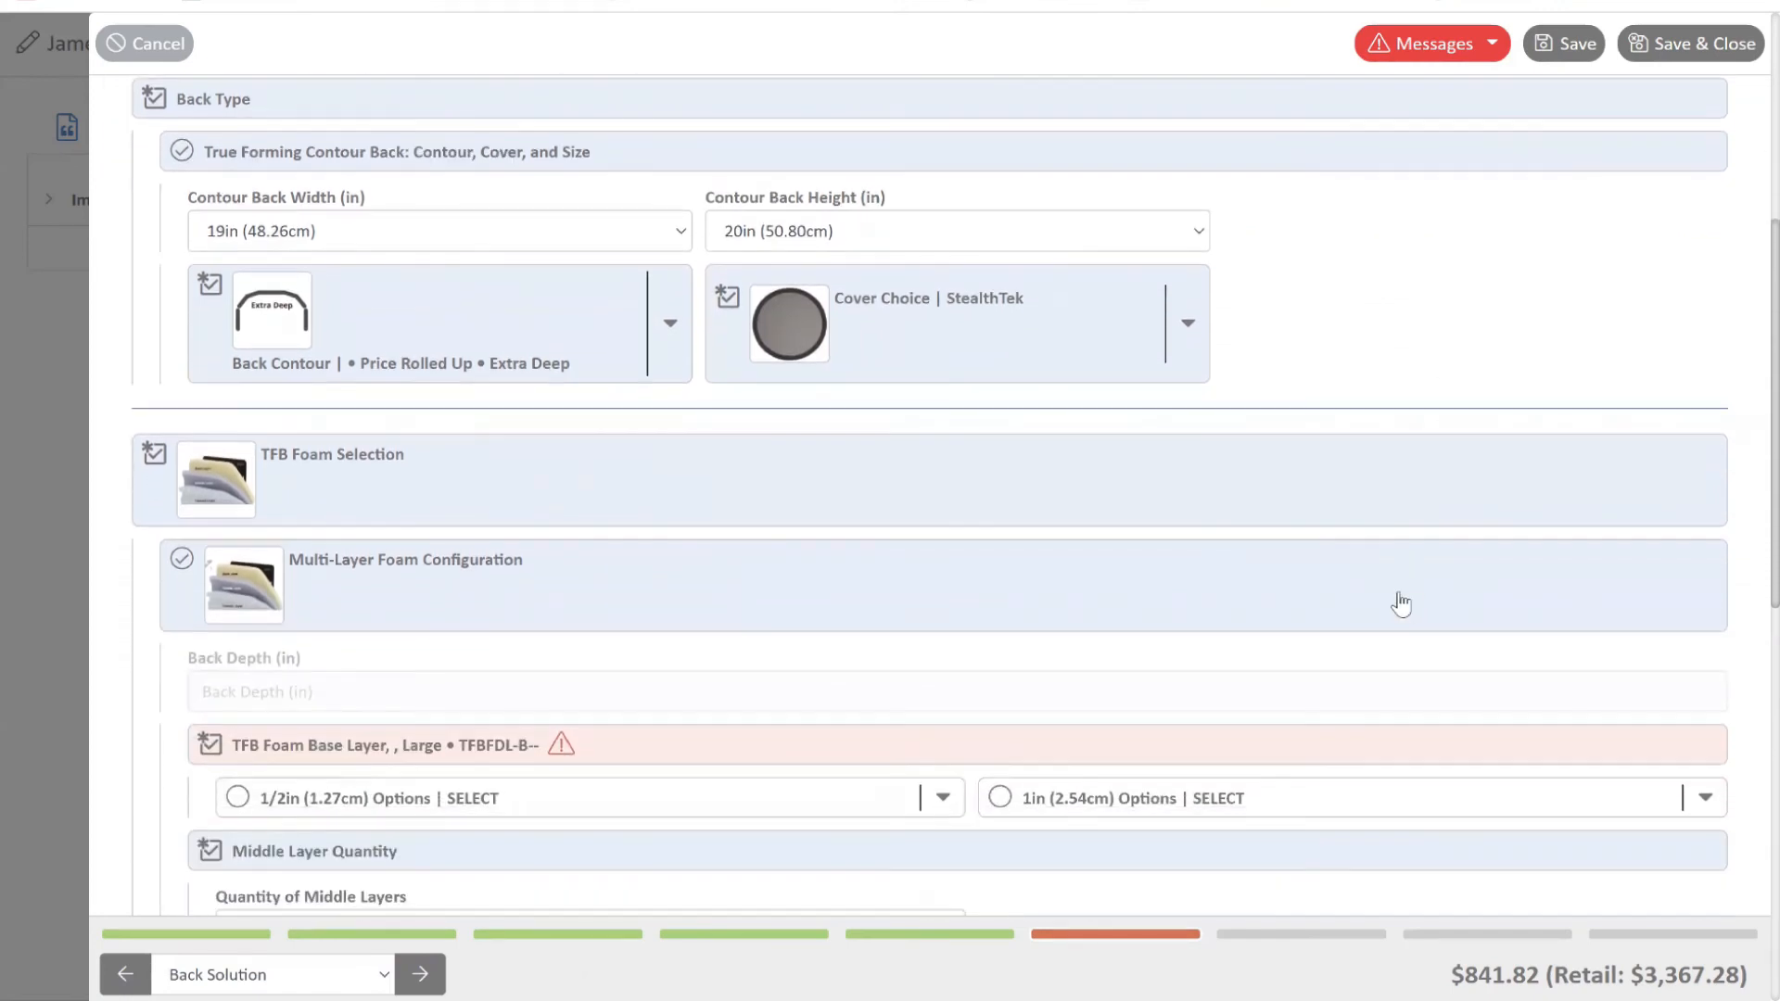
{"action": "scroll", "coordinate": [1405, 599], "scroll_direction": "down", "scroll_amount": 1}
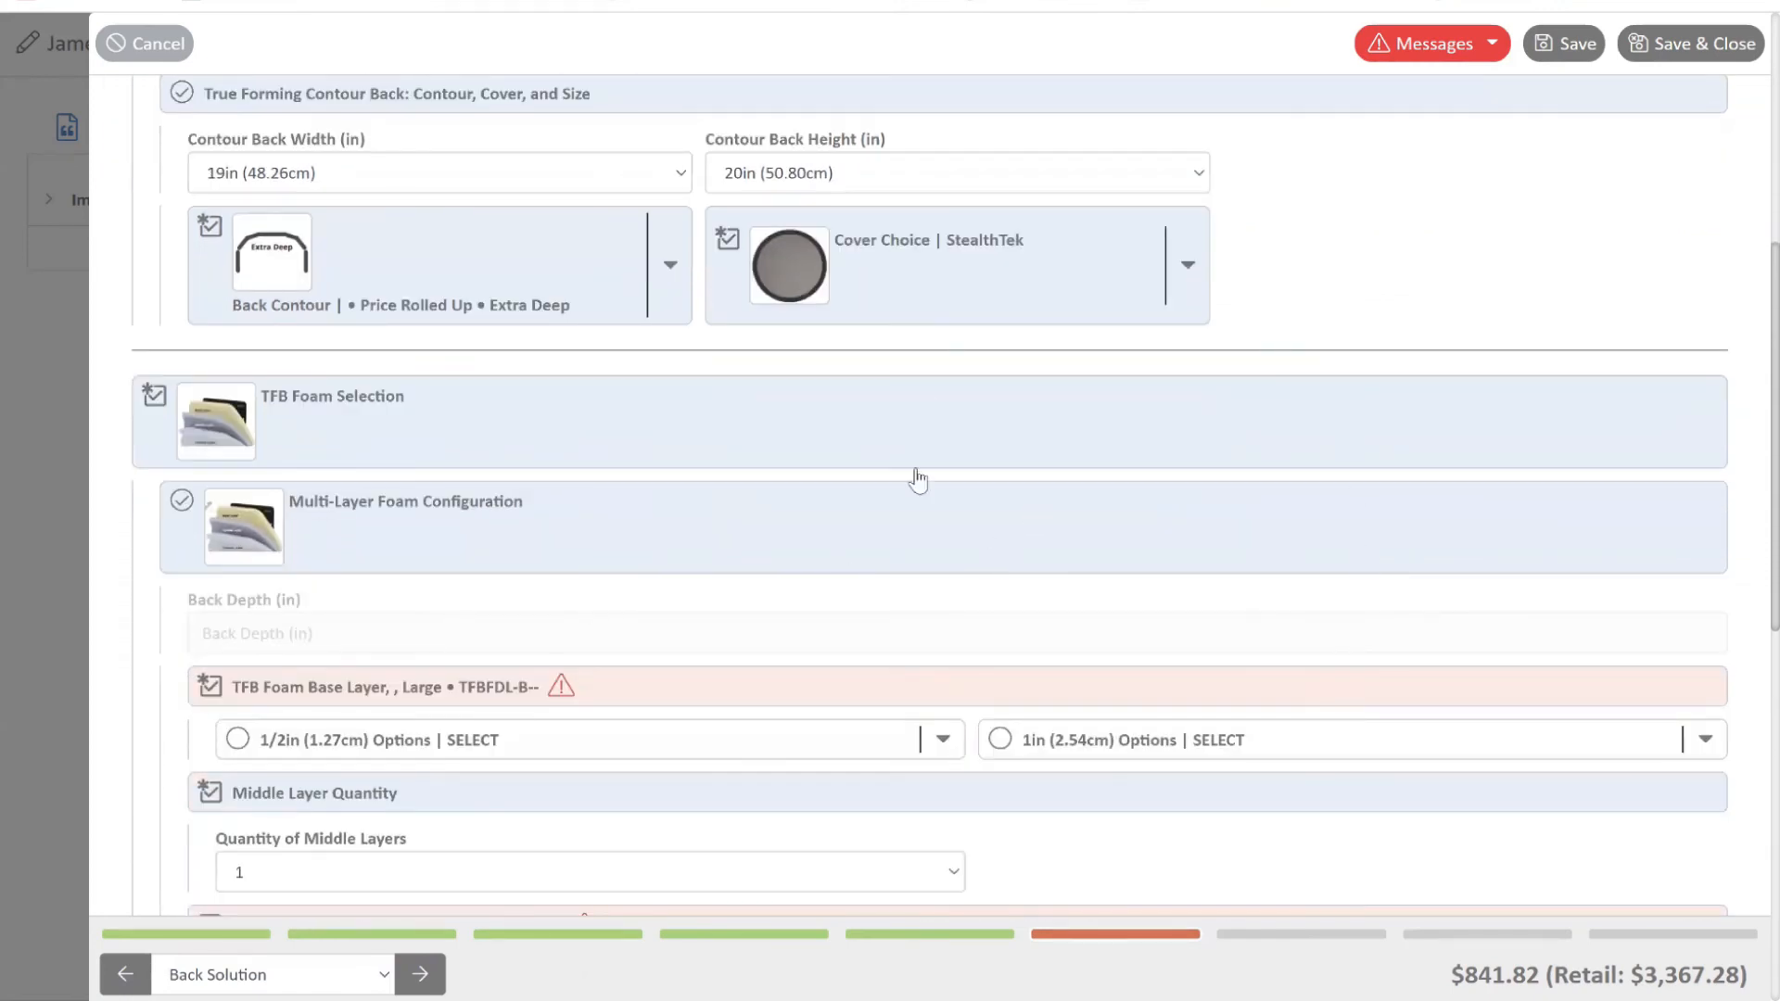
{"action": "scroll", "coordinate": [831, 480], "scroll_direction": "down", "scroll_amount": 1}
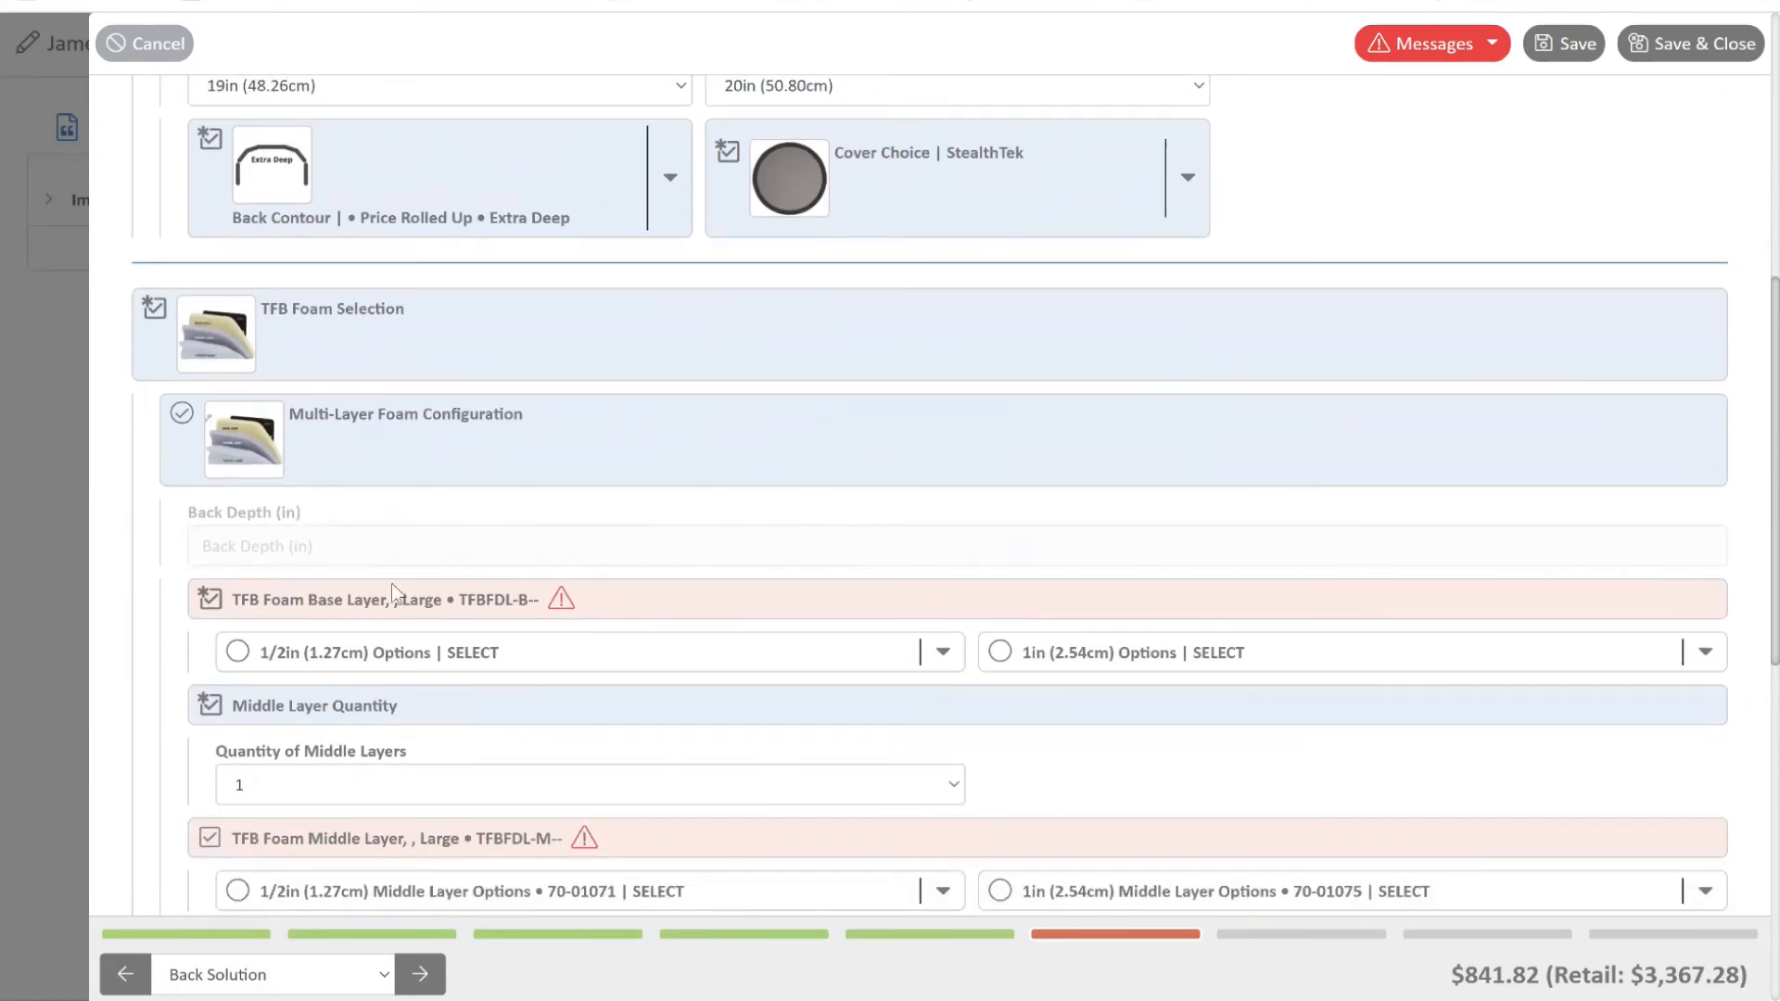
{"action": "scroll", "coordinate": [1280, 576], "scroll_direction": "down", "scroll_amount": 3}
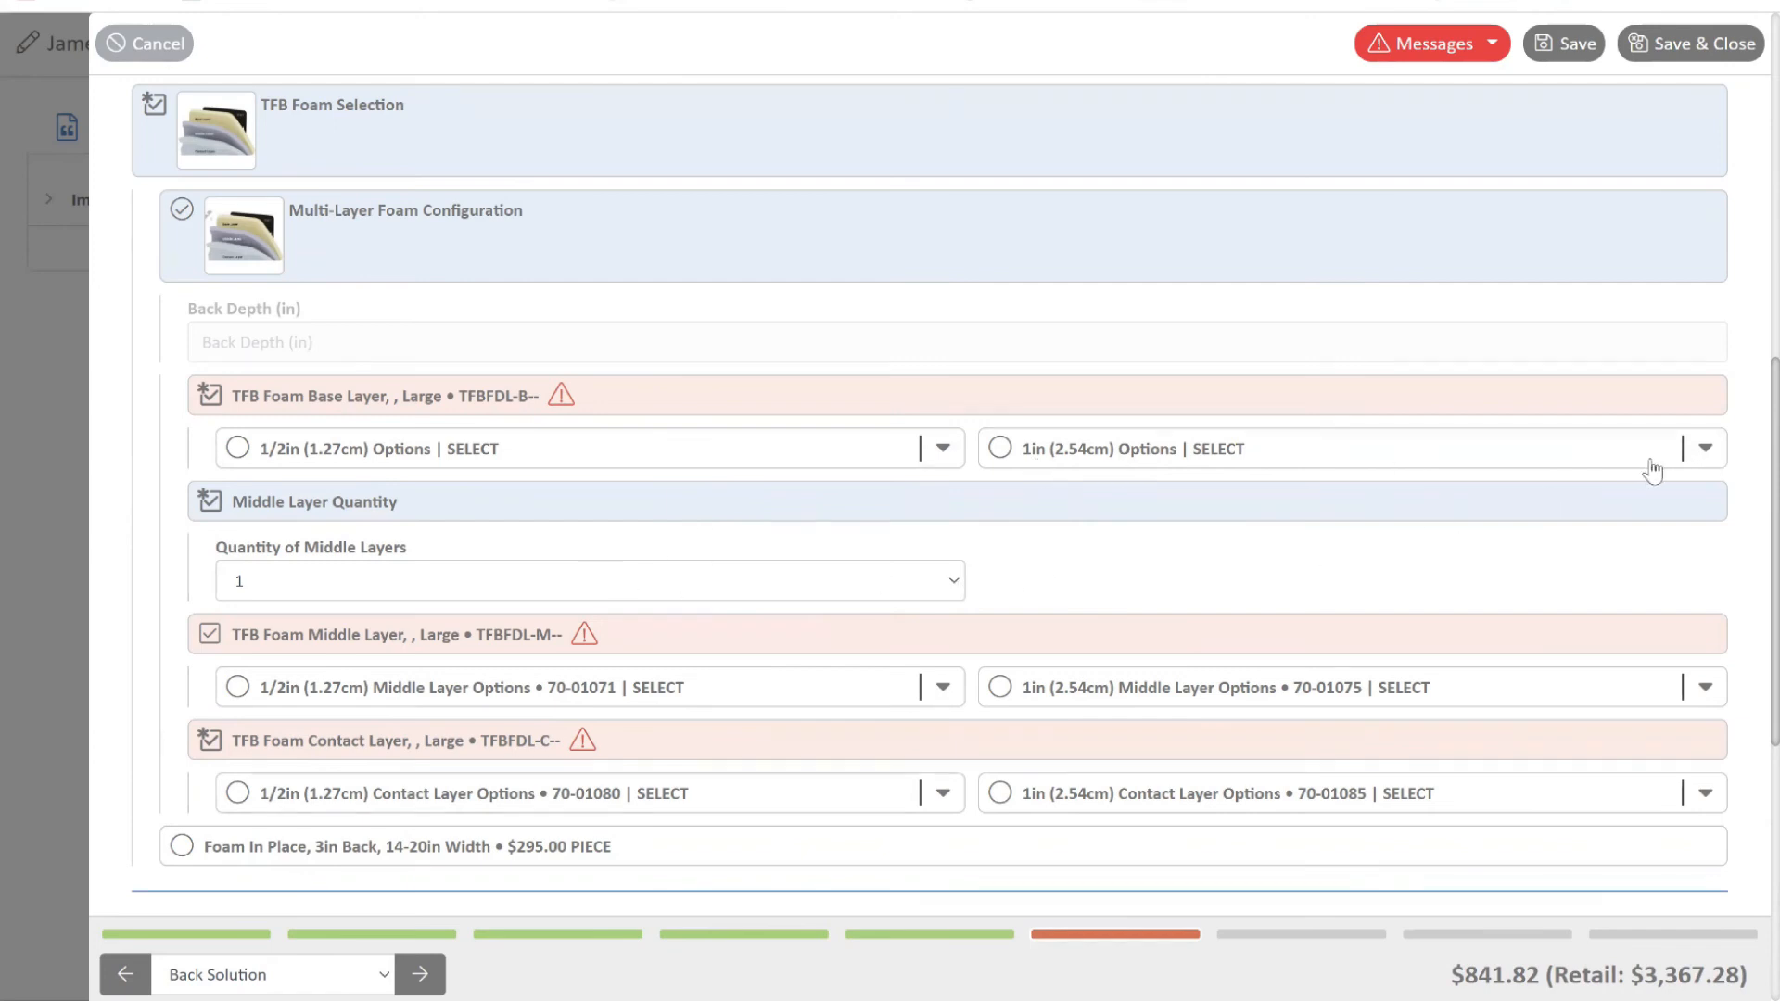
{"action": "left_click", "coordinate": [1707, 451]}
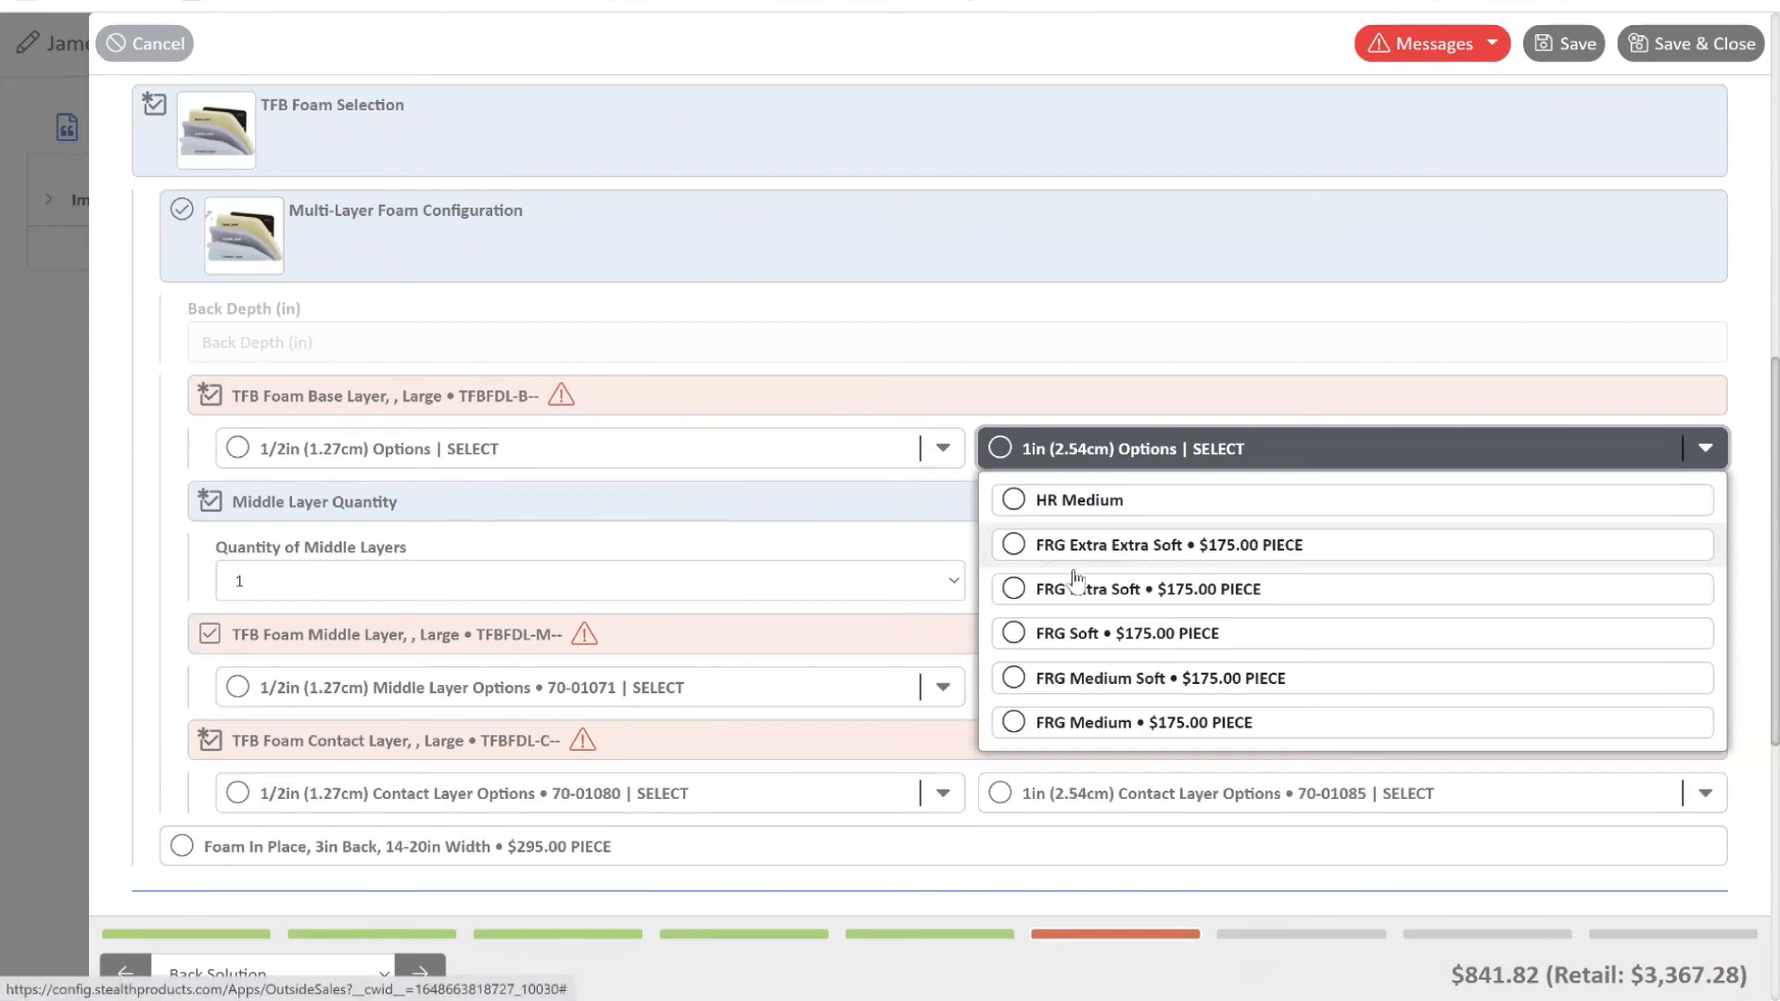
{"action": "left_click", "coordinate": [1014, 634]}
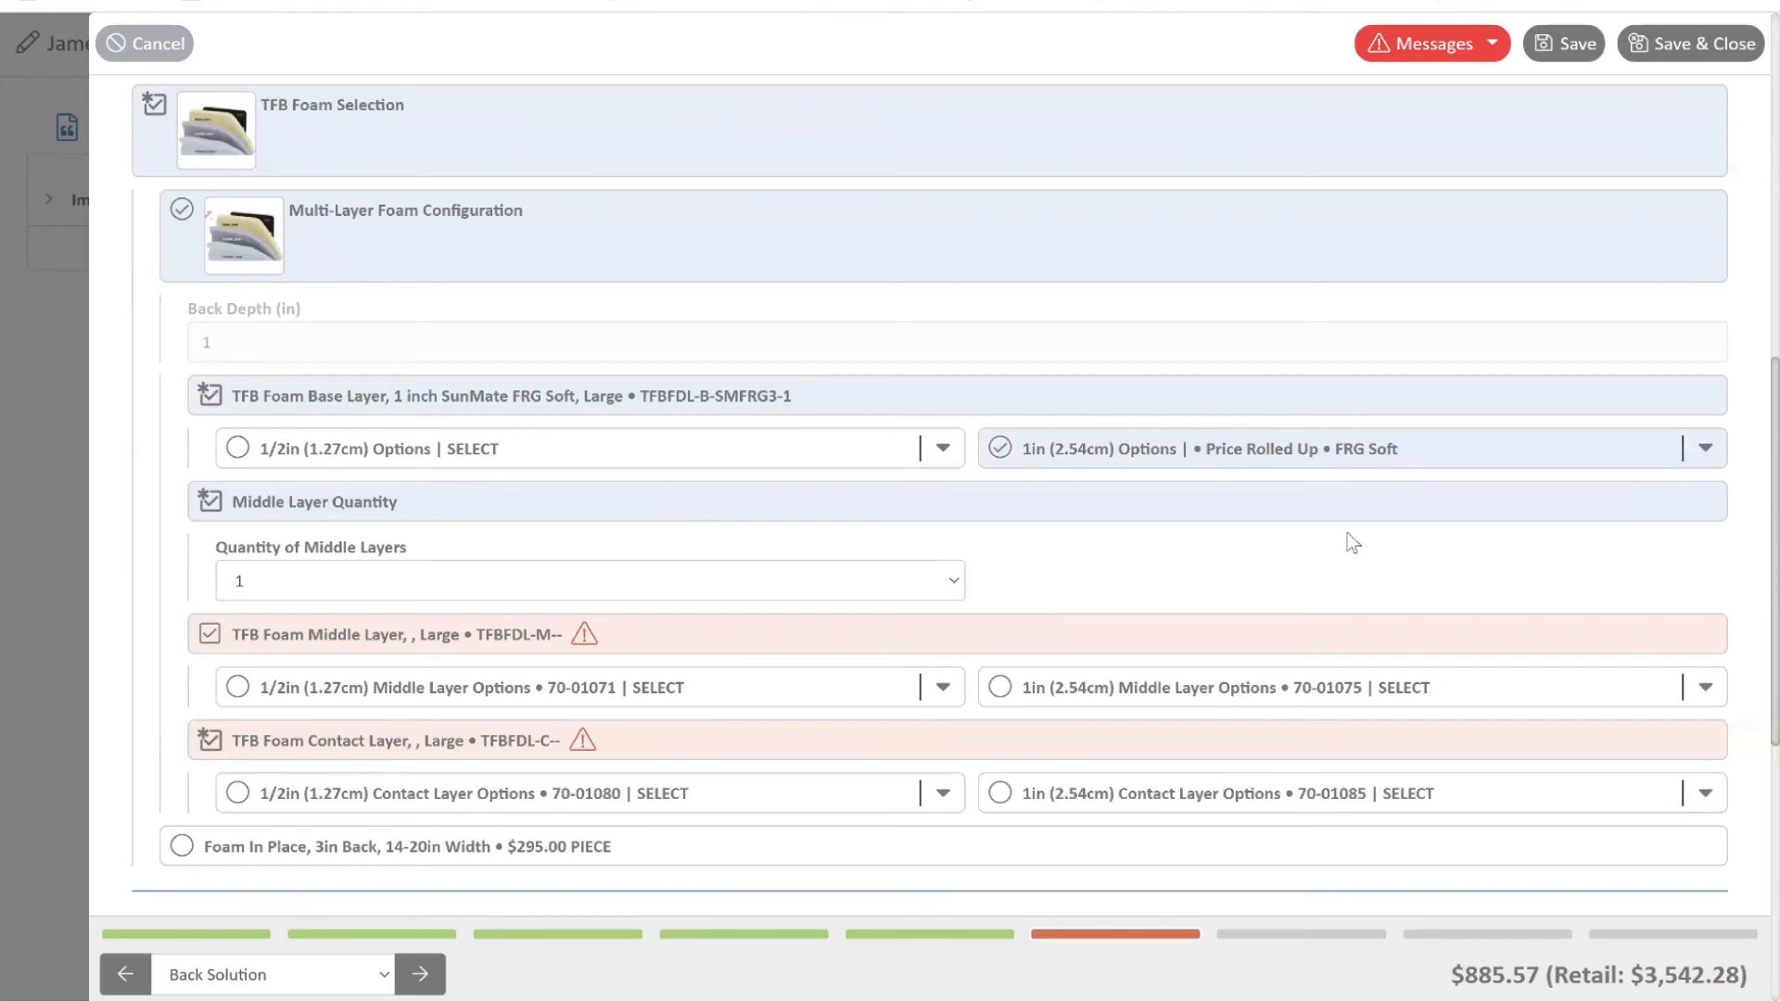
Set the quantity of middle foam layers to 0 and choose 1/2in (1.27cm) FRG Extra Extra Soft for the contact layer
{"action": "left_click", "coordinate": [954, 584]}
{"action": "left_click", "coordinate": [695, 639]}
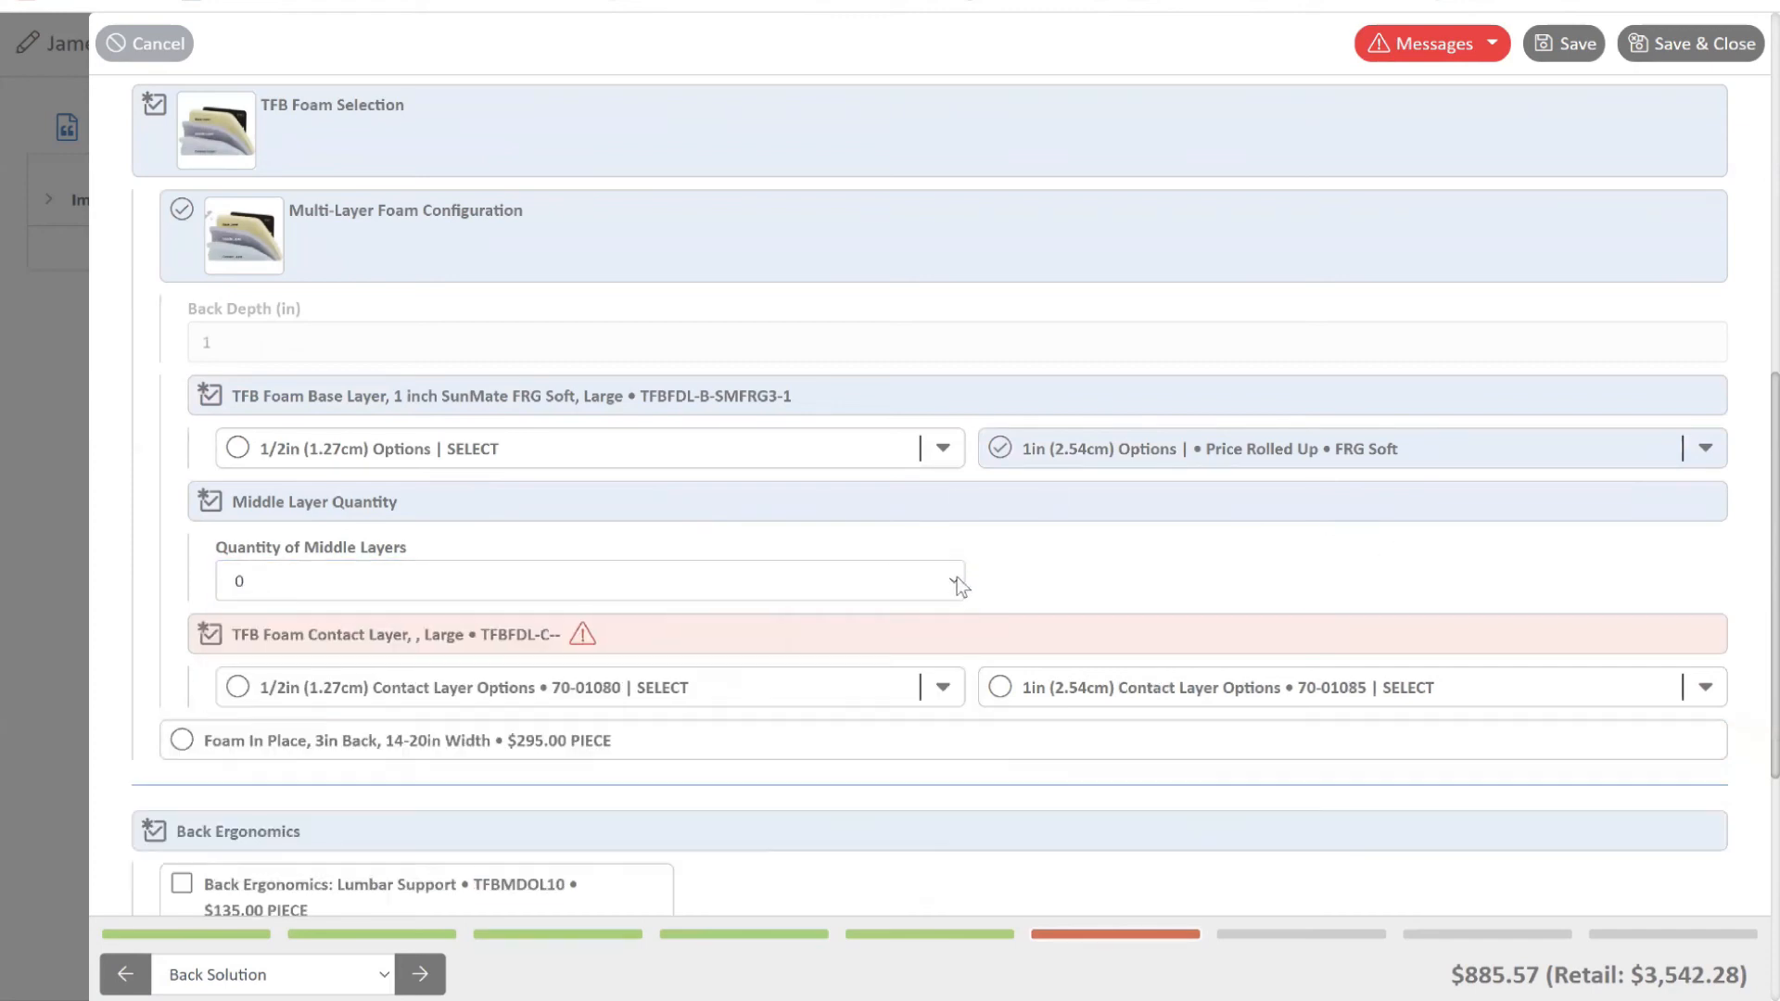
{"action": "left_click", "coordinate": [957, 579]}
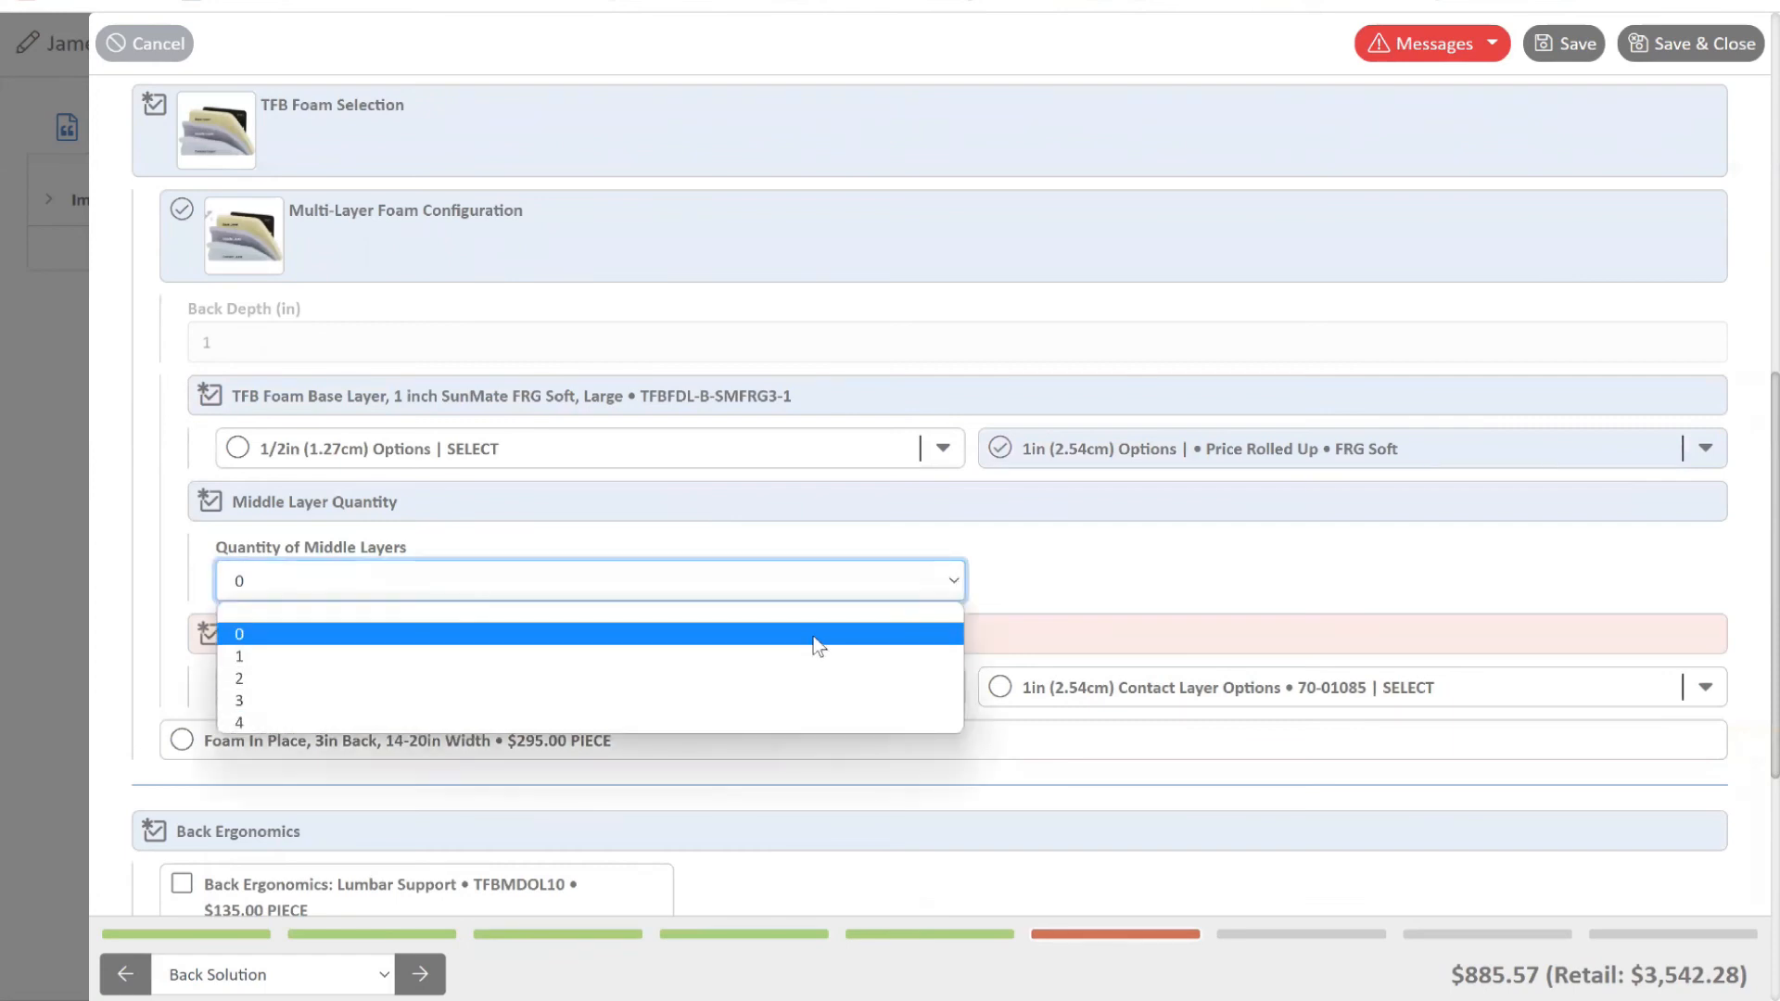
{"action": "left_click", "coordinate": [1191, 570]}
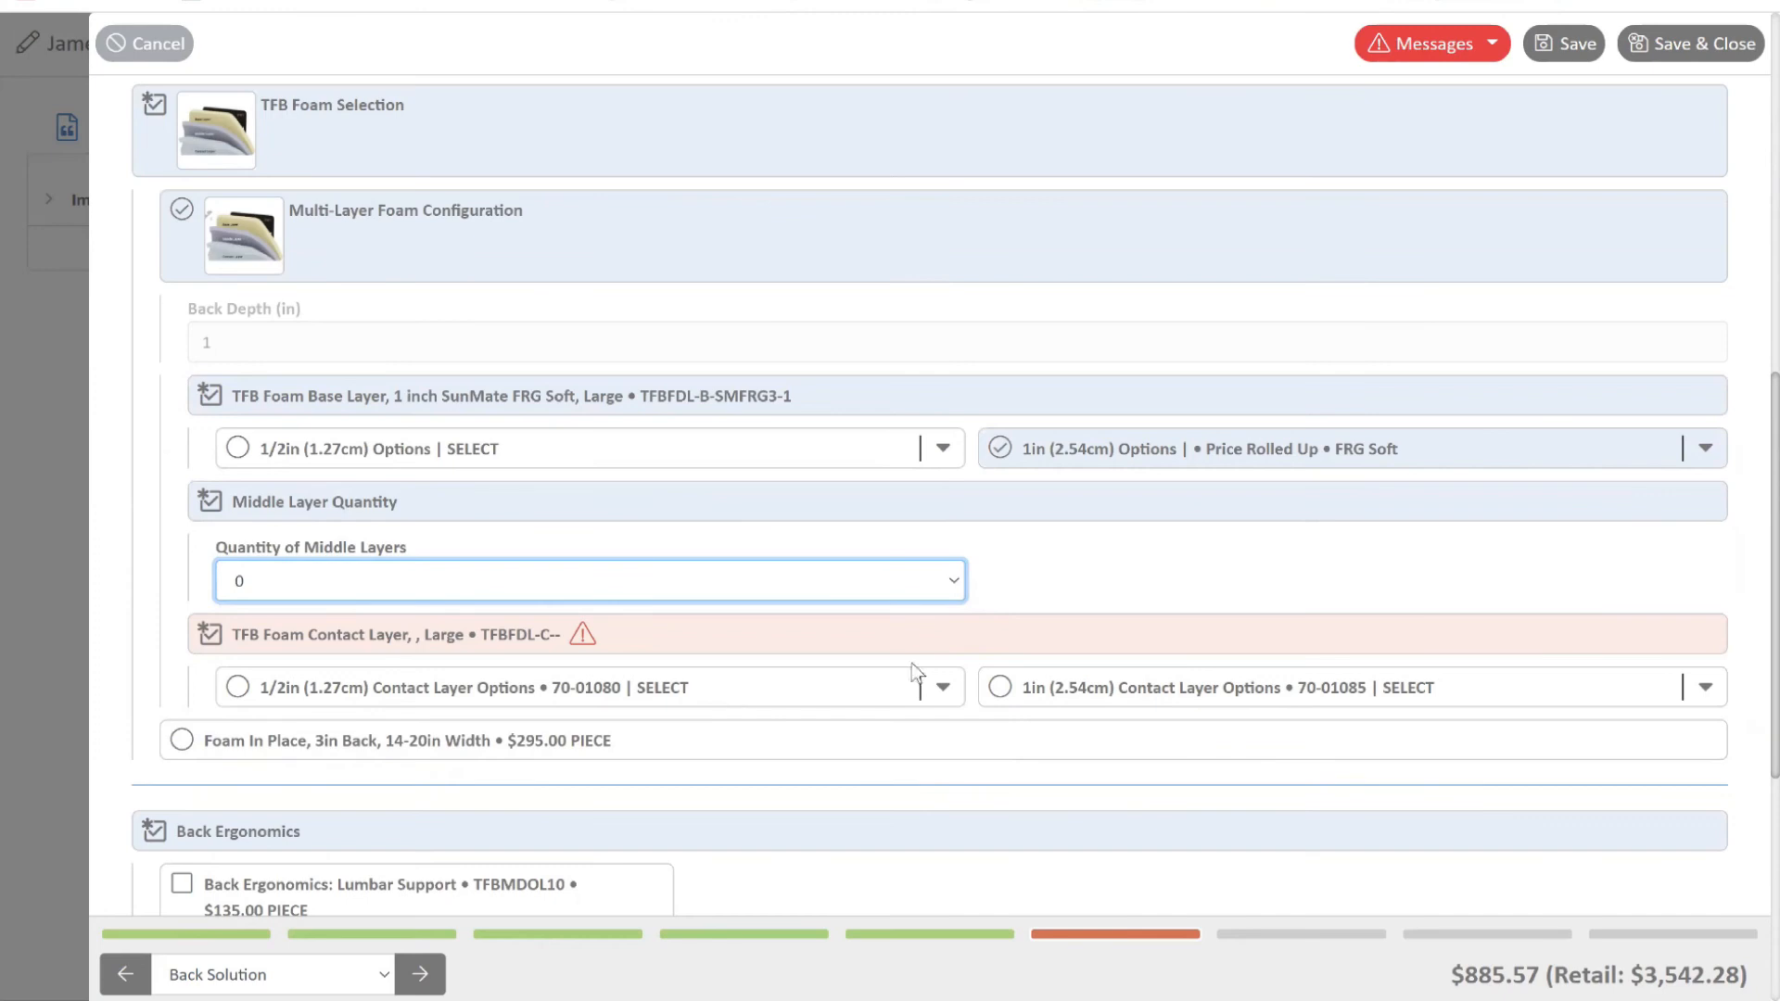
{"action": "left_click", "coordinate": [944, 690]}
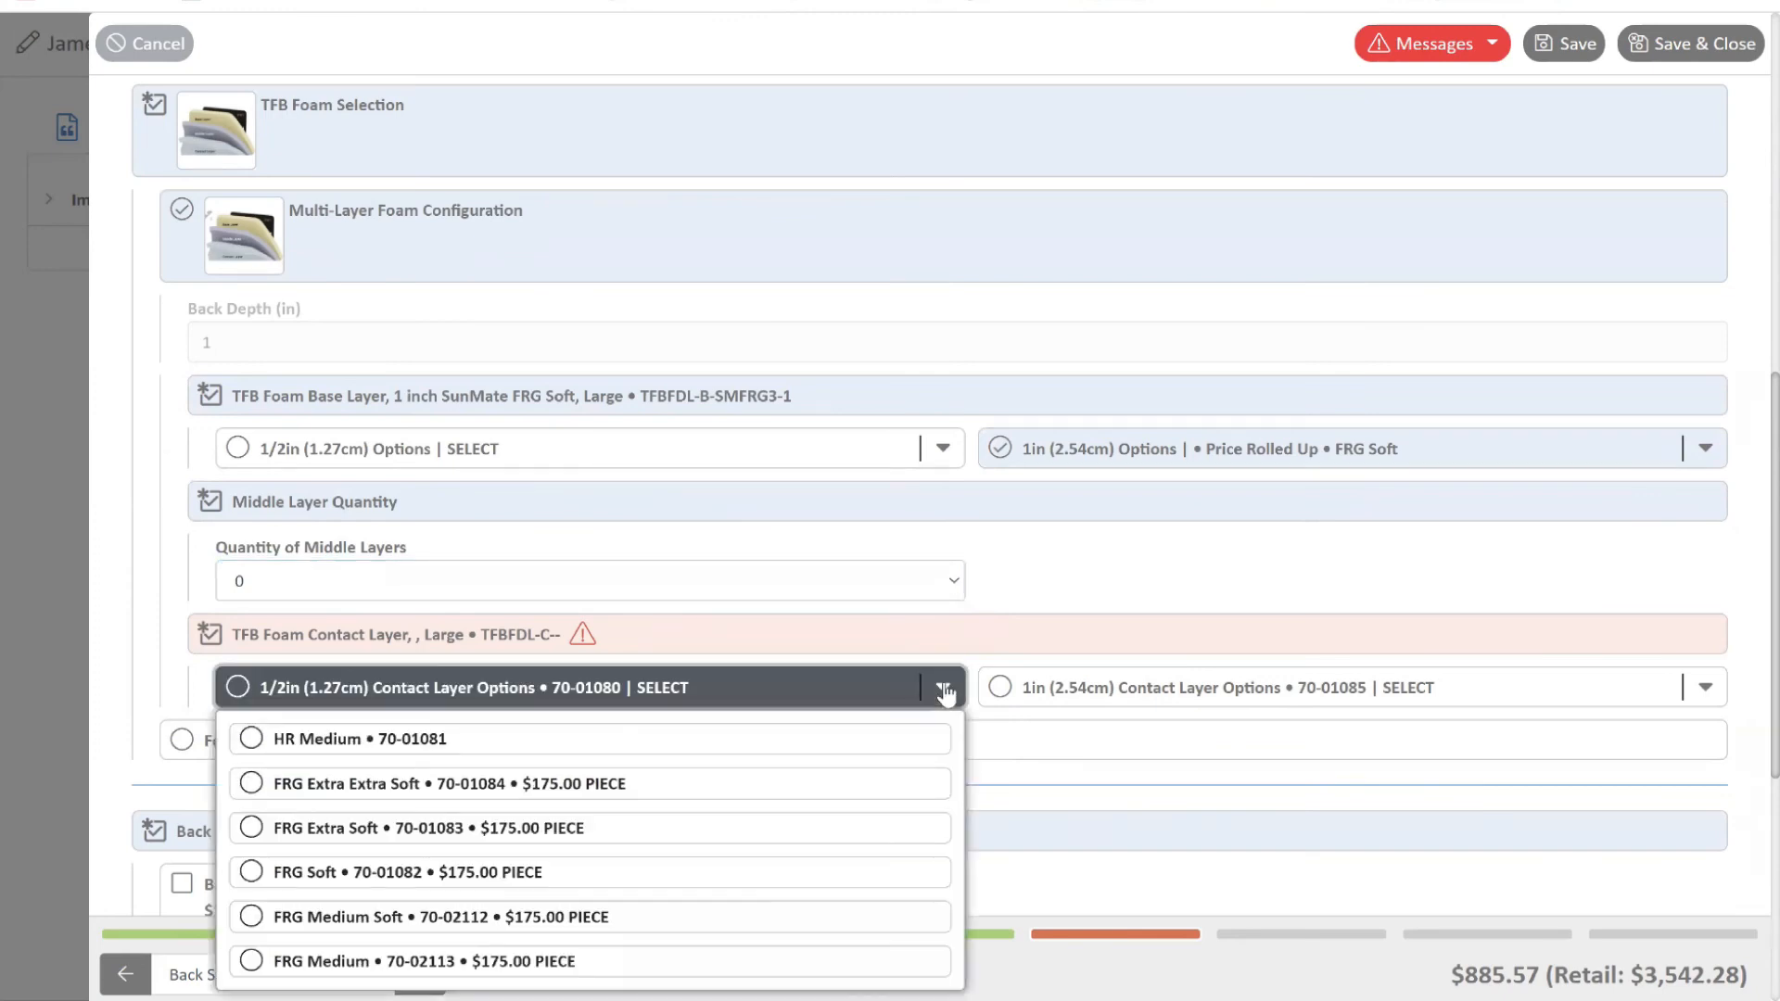
{"action": "left_click", "coordinate": [251, 785]}
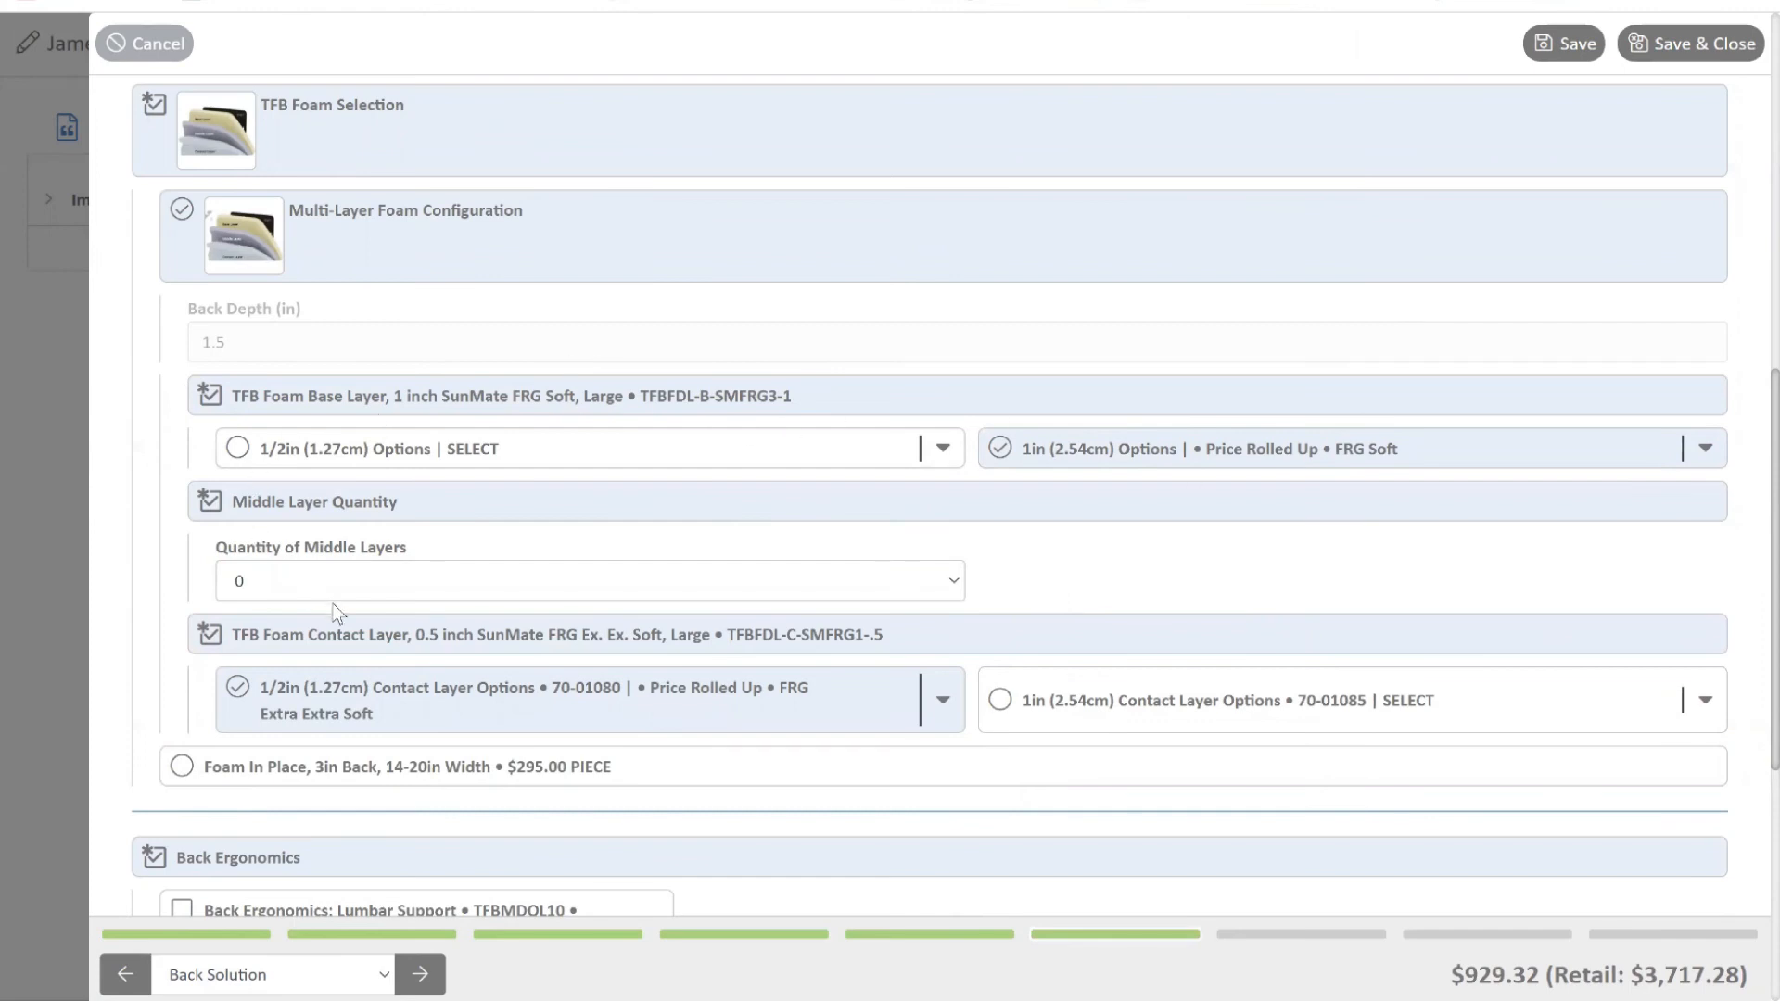
Add embroidery to the back cover in Block Font Style with Green thread and a first name as the embroidery text
{"action": "scroll", "coordinate": [704, 553], "scroll_direction": "down", "scroll_amount": 2}
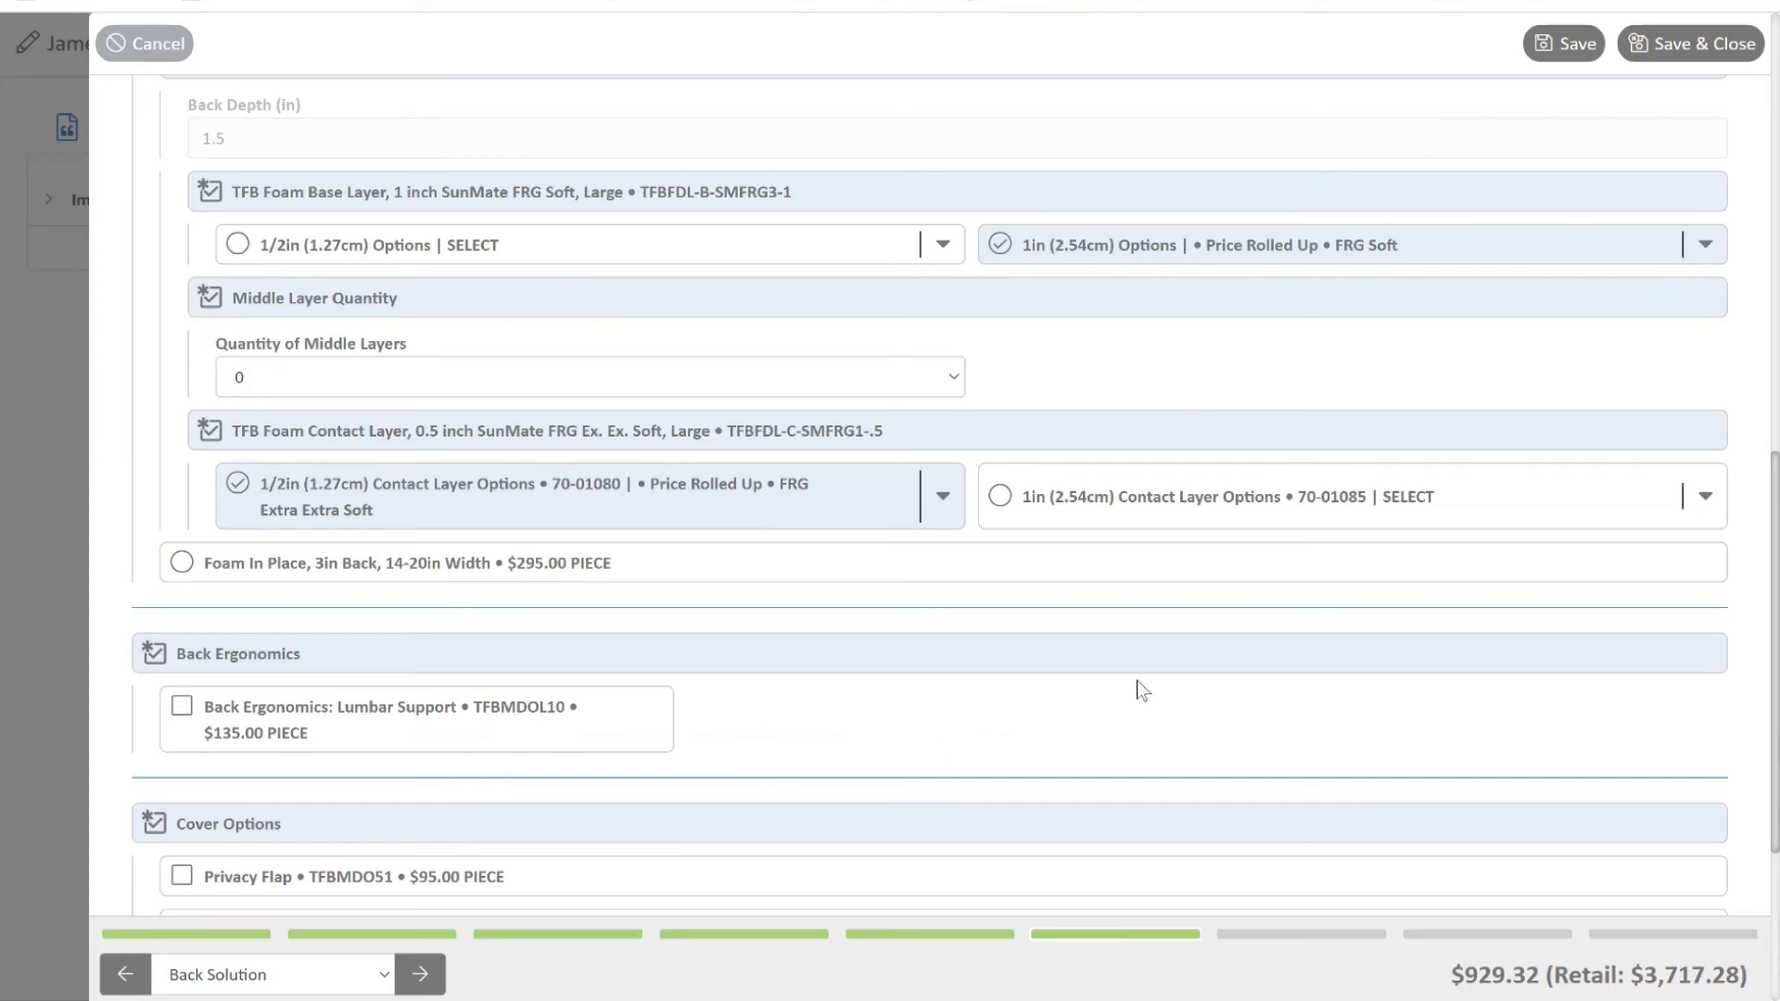
{"action": "scroll", "coordinate": [951, 700], "scroll_direction": "down", "scroll_amount": 1}
{"action": "scroll", "coordinate": [955, 707], "scroll_direction": "down", "scroll_amount": 3}
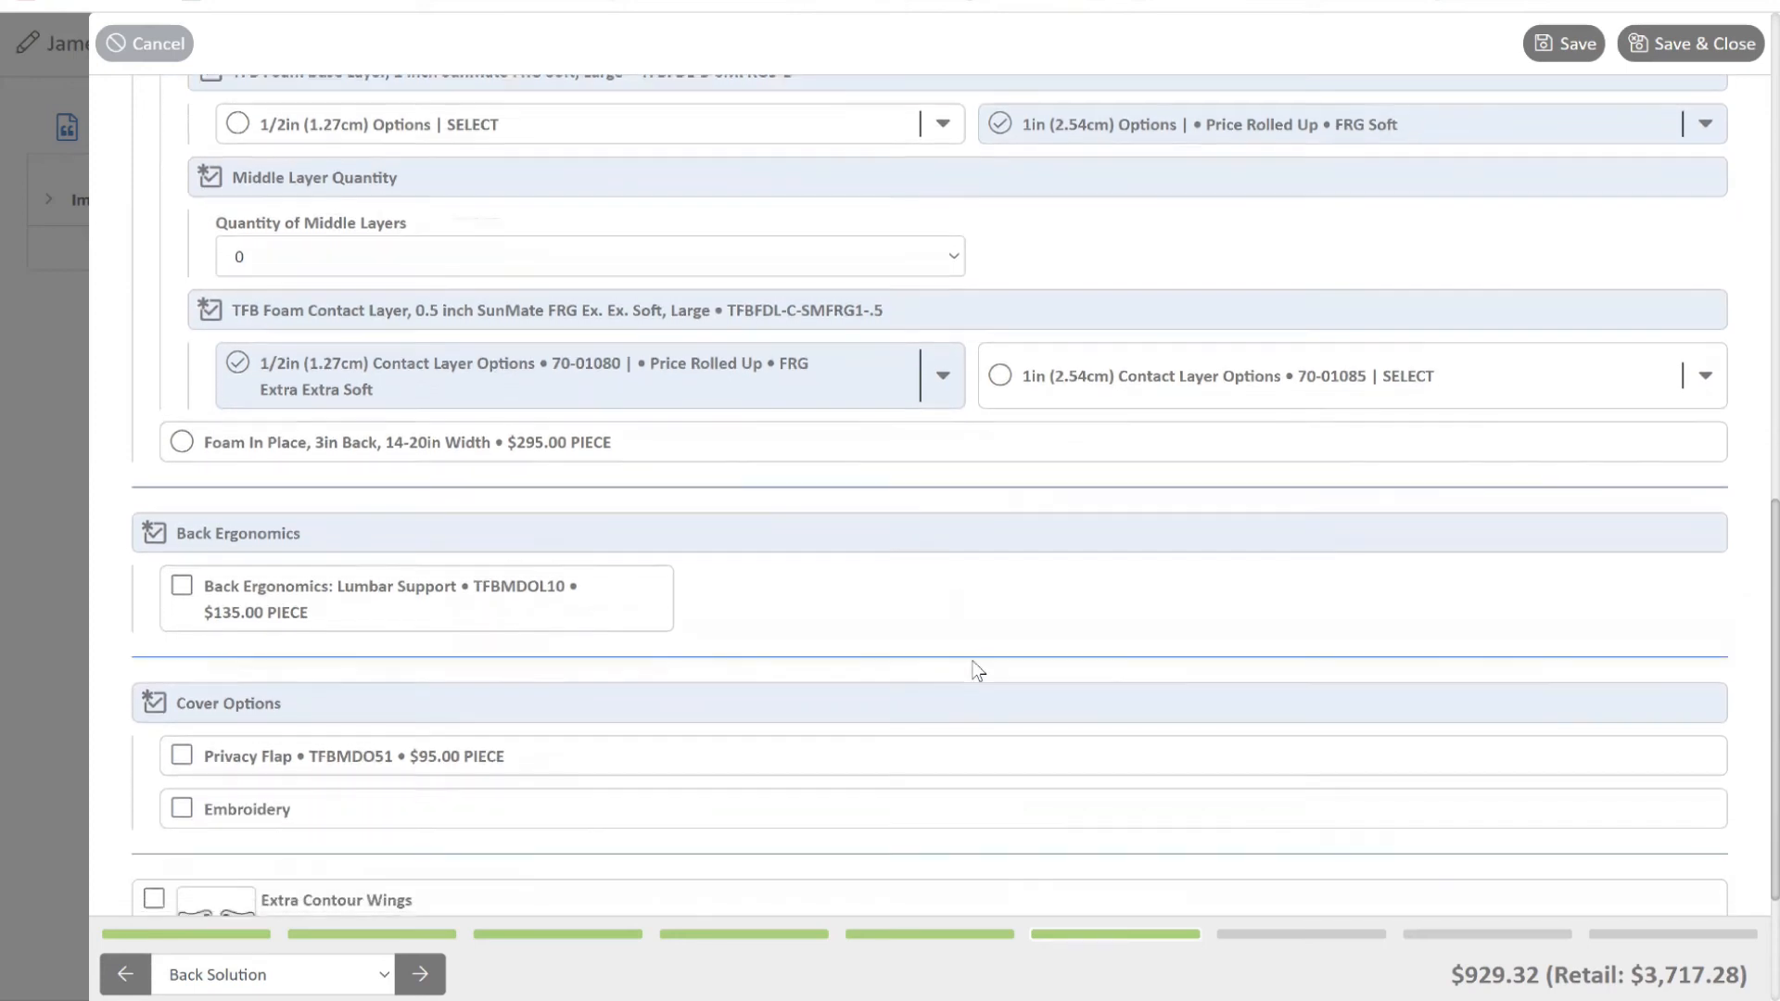
{"action": "scroll", "coordinate": [997, 622], "scroll_direction": "down", "scroll_amount": 3}
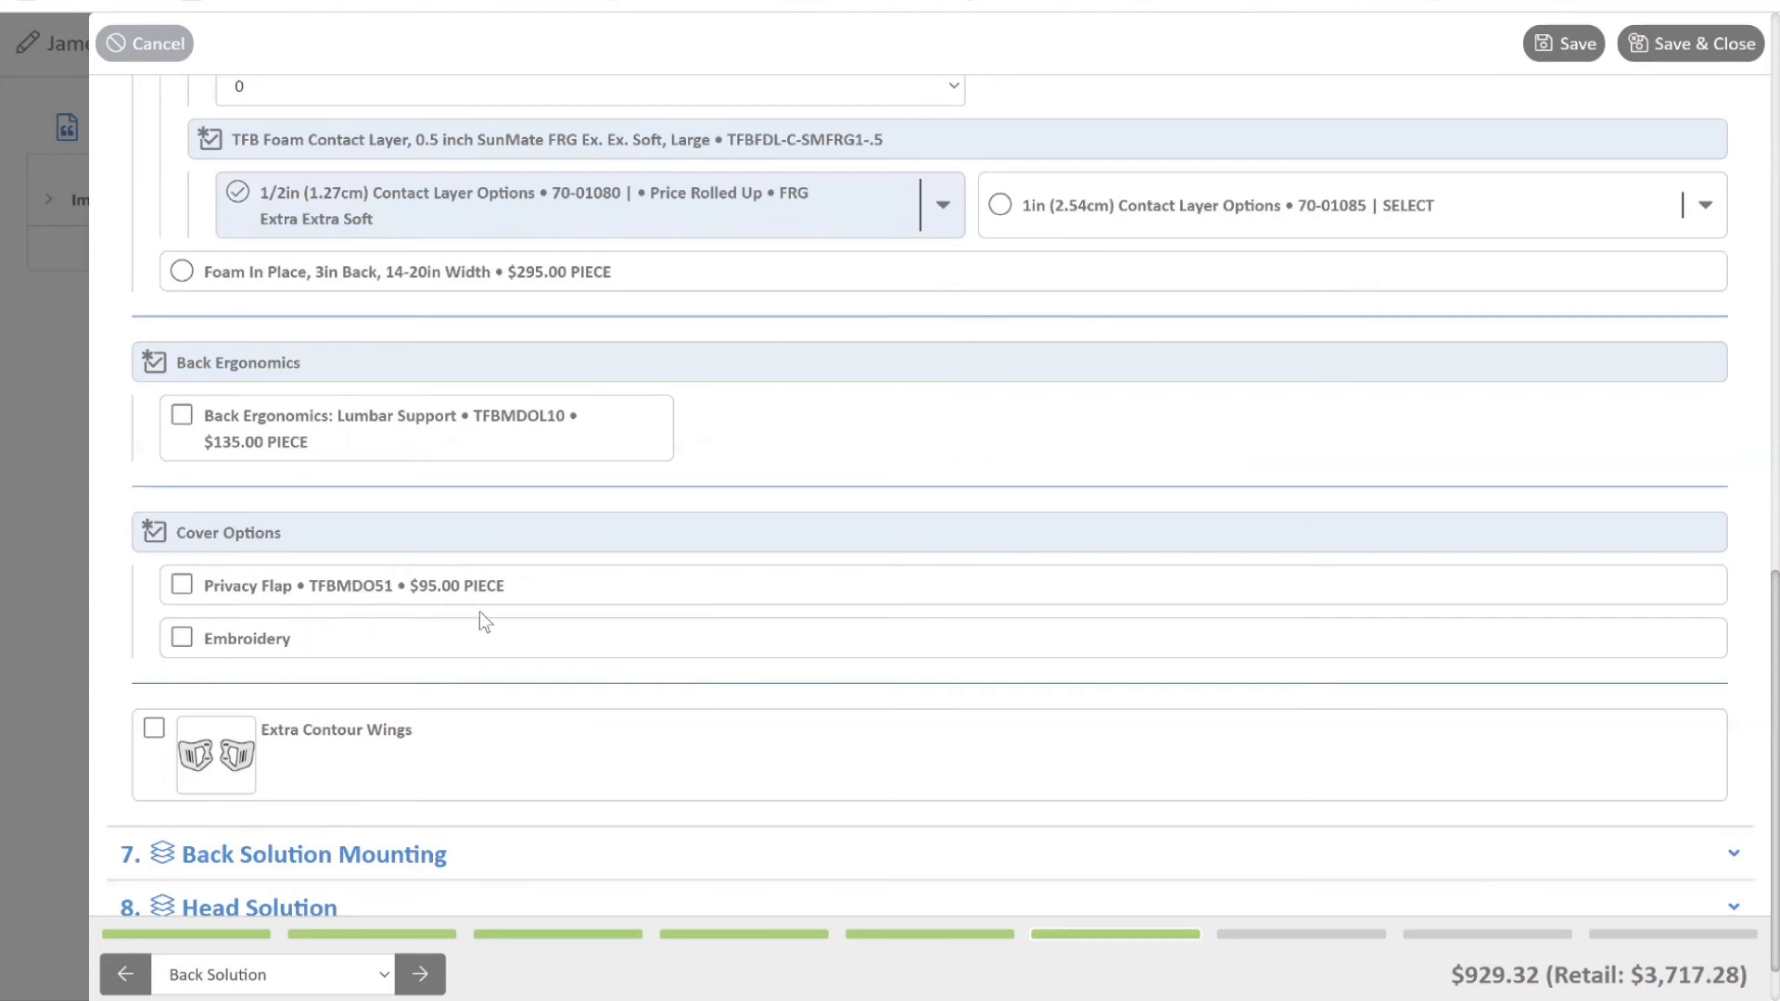
{"action": "left_click", "coordinate": [181, 640]}
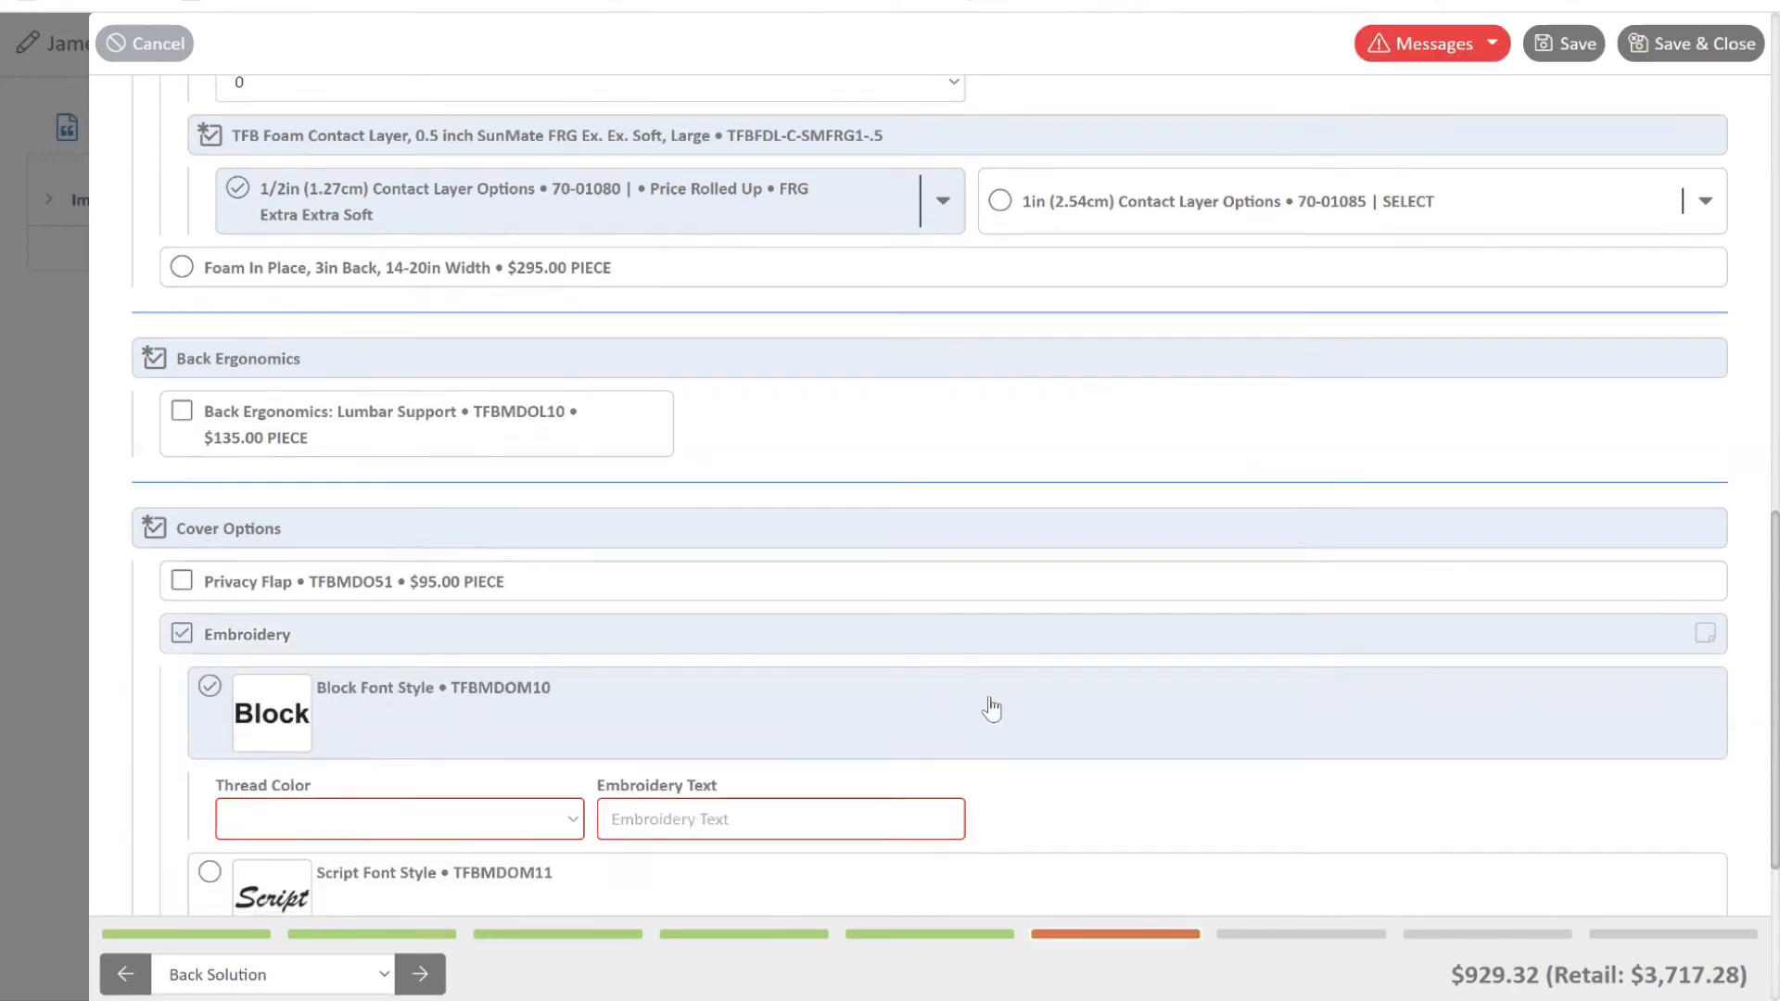
{"action": "scroll", "coordinate": [991, 709], "scroll_direction": "down", "scroll_amount": 3}
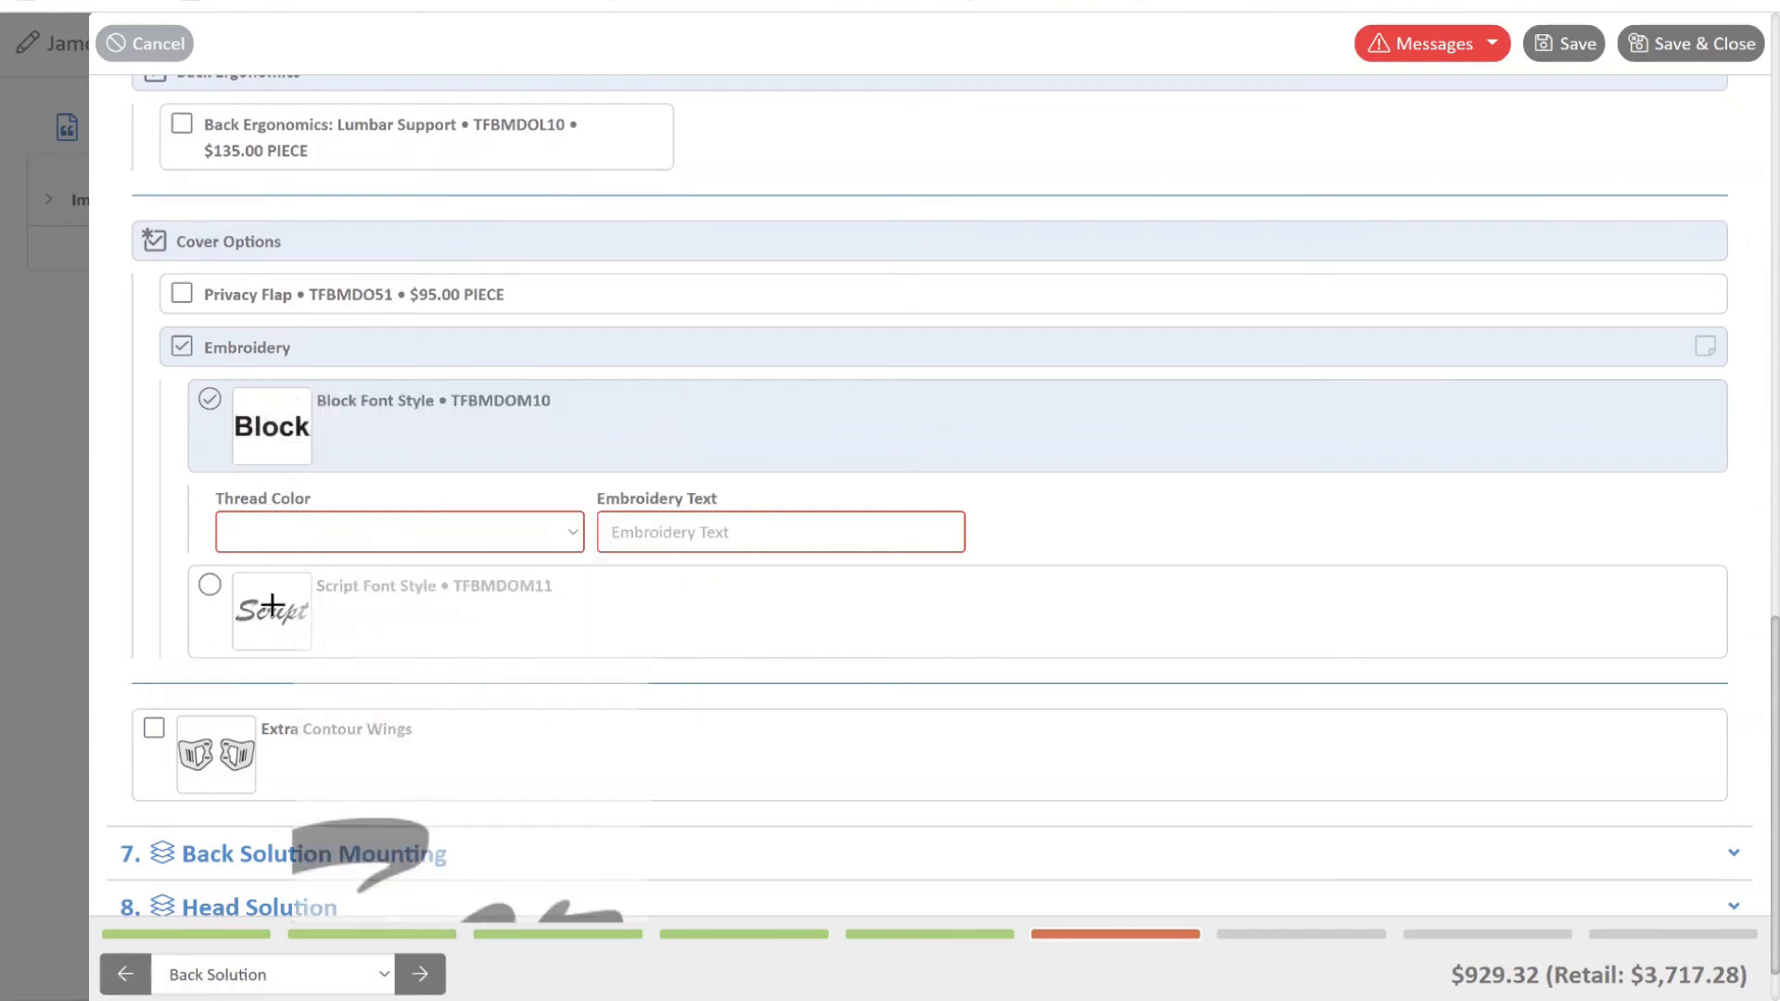
{"action": "left_click", "coordinate": [576, 536]}
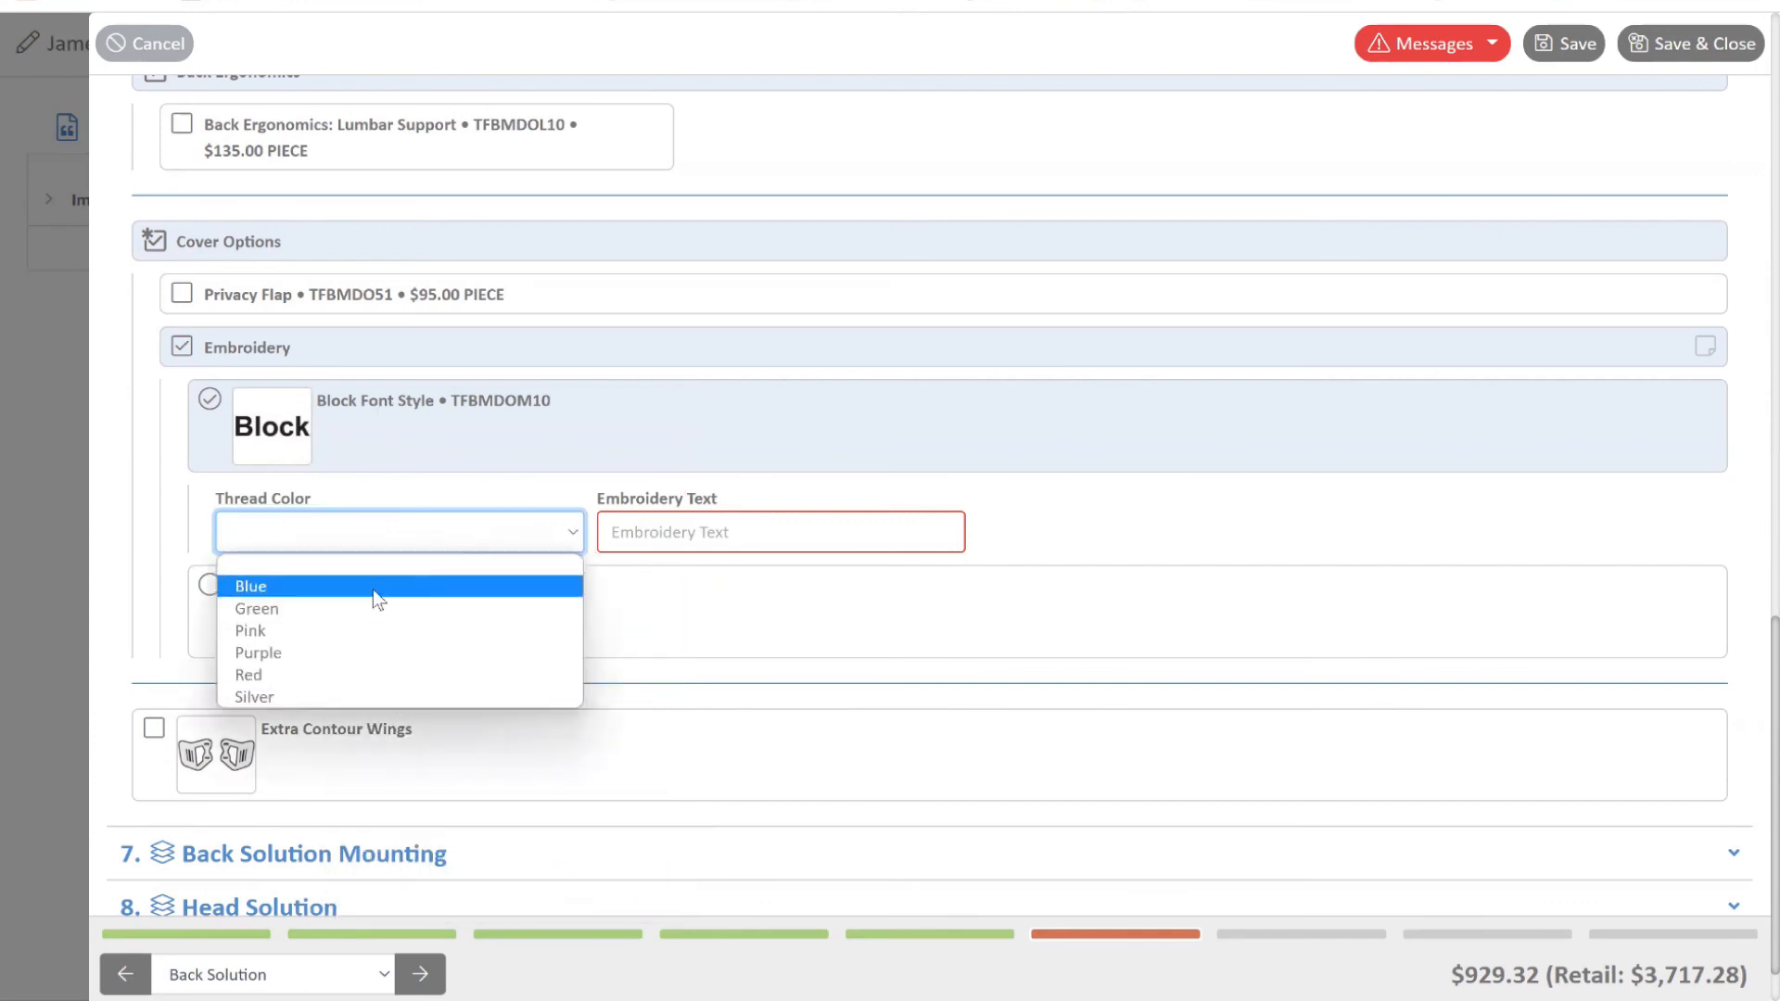
{"action": "left_click", "coordinate": [275, 610]}
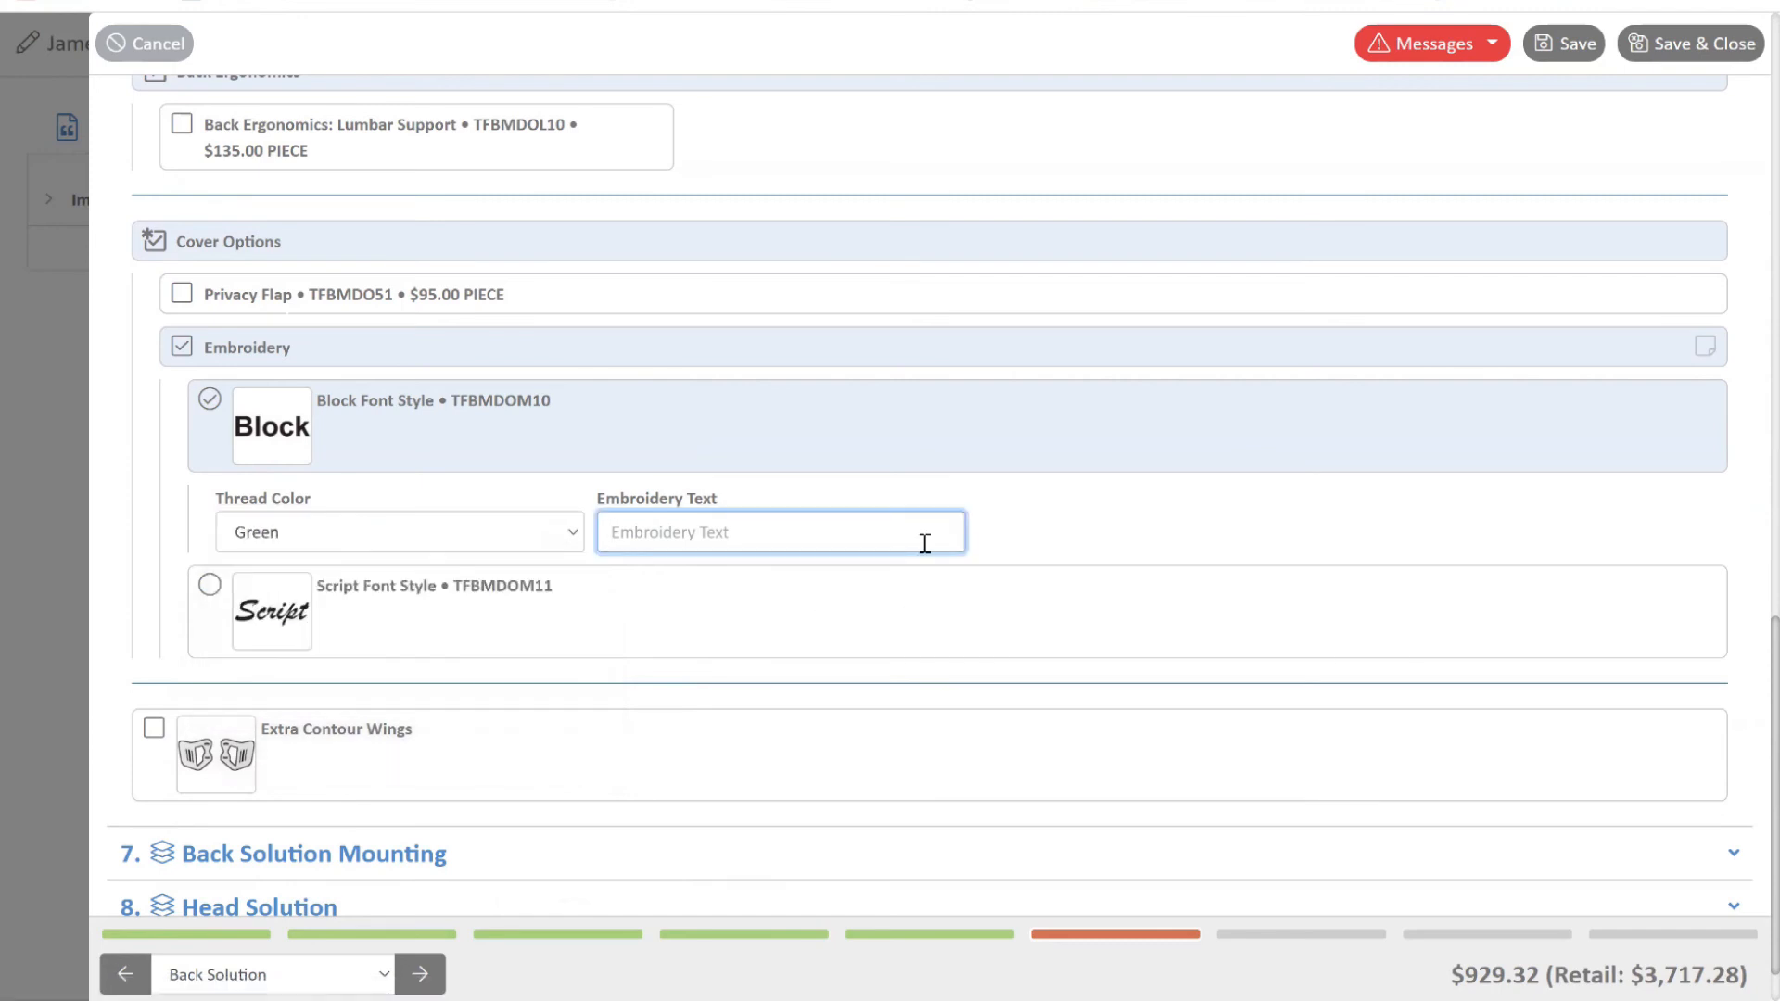
{"action": "left_click", "coordinate": [899, 529]}
{"action": "left_click", "coordinate": [634, 671]}
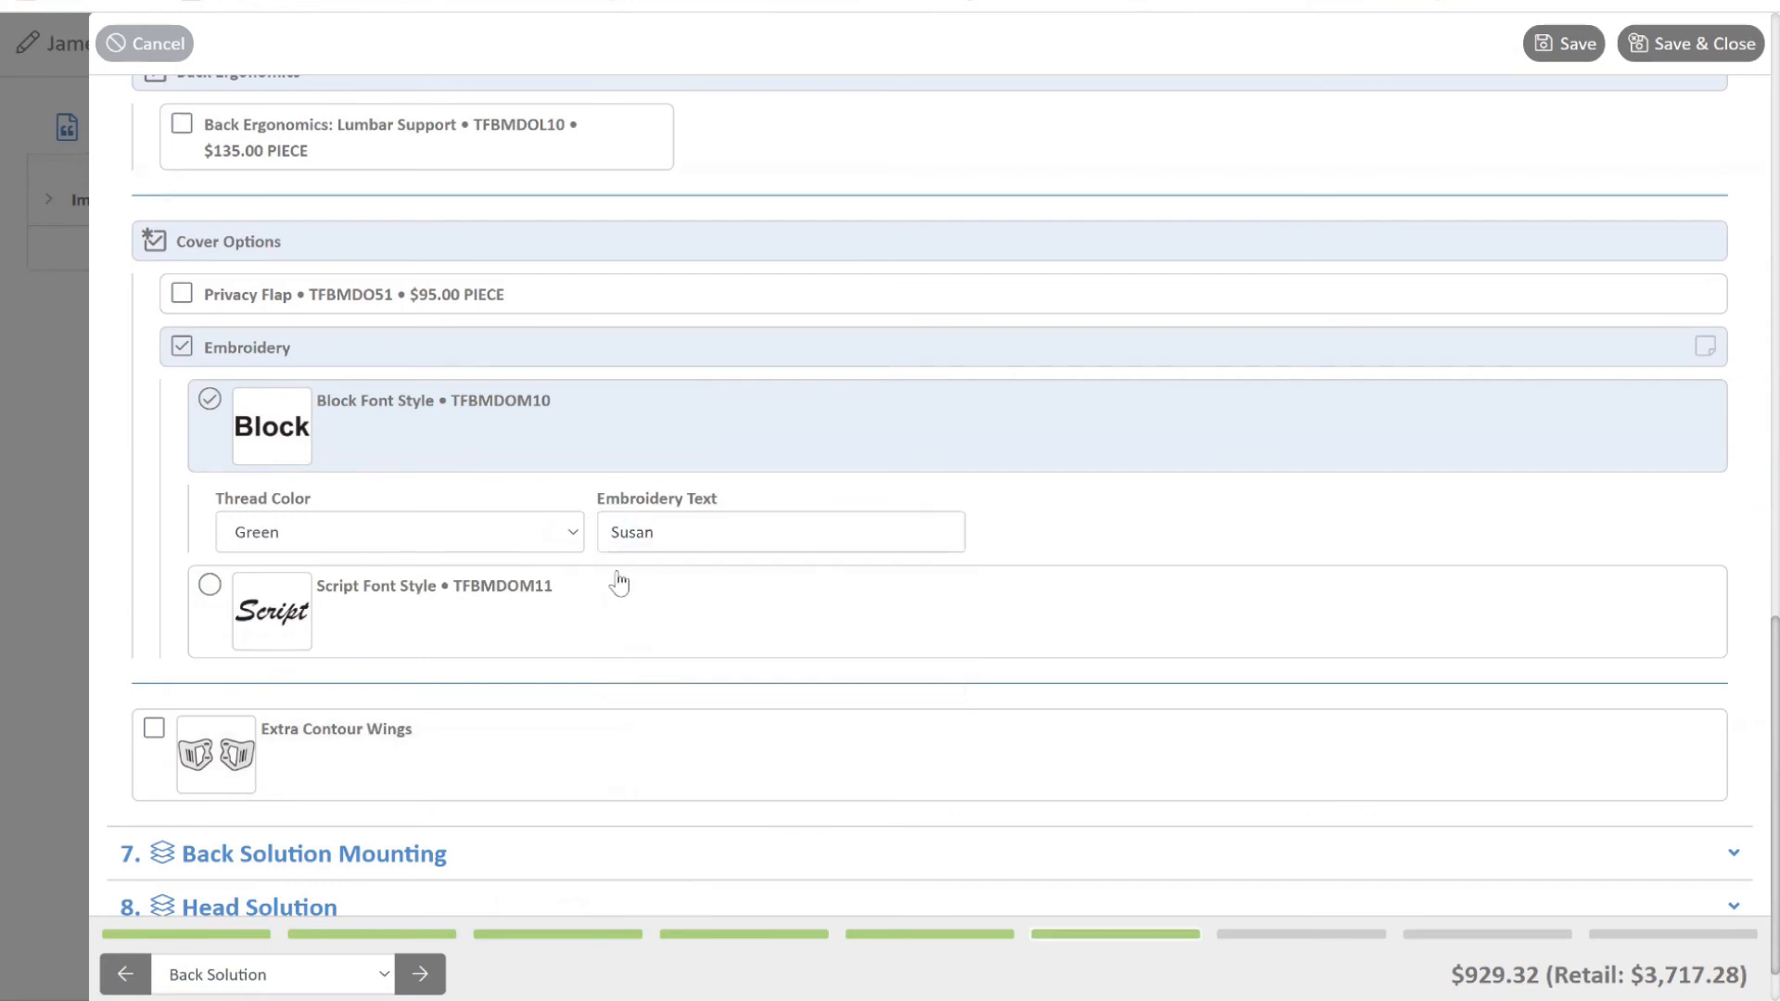
In the Back Solution Mounting section, choose Direct Mount with the PWC Adjustable Mounting System, and view the Power Wheelchair Direct Mount choices
{"action": "scroll", "coordinate": [723, 557], "scroll_direction": "down", "scroll_amount": 1}
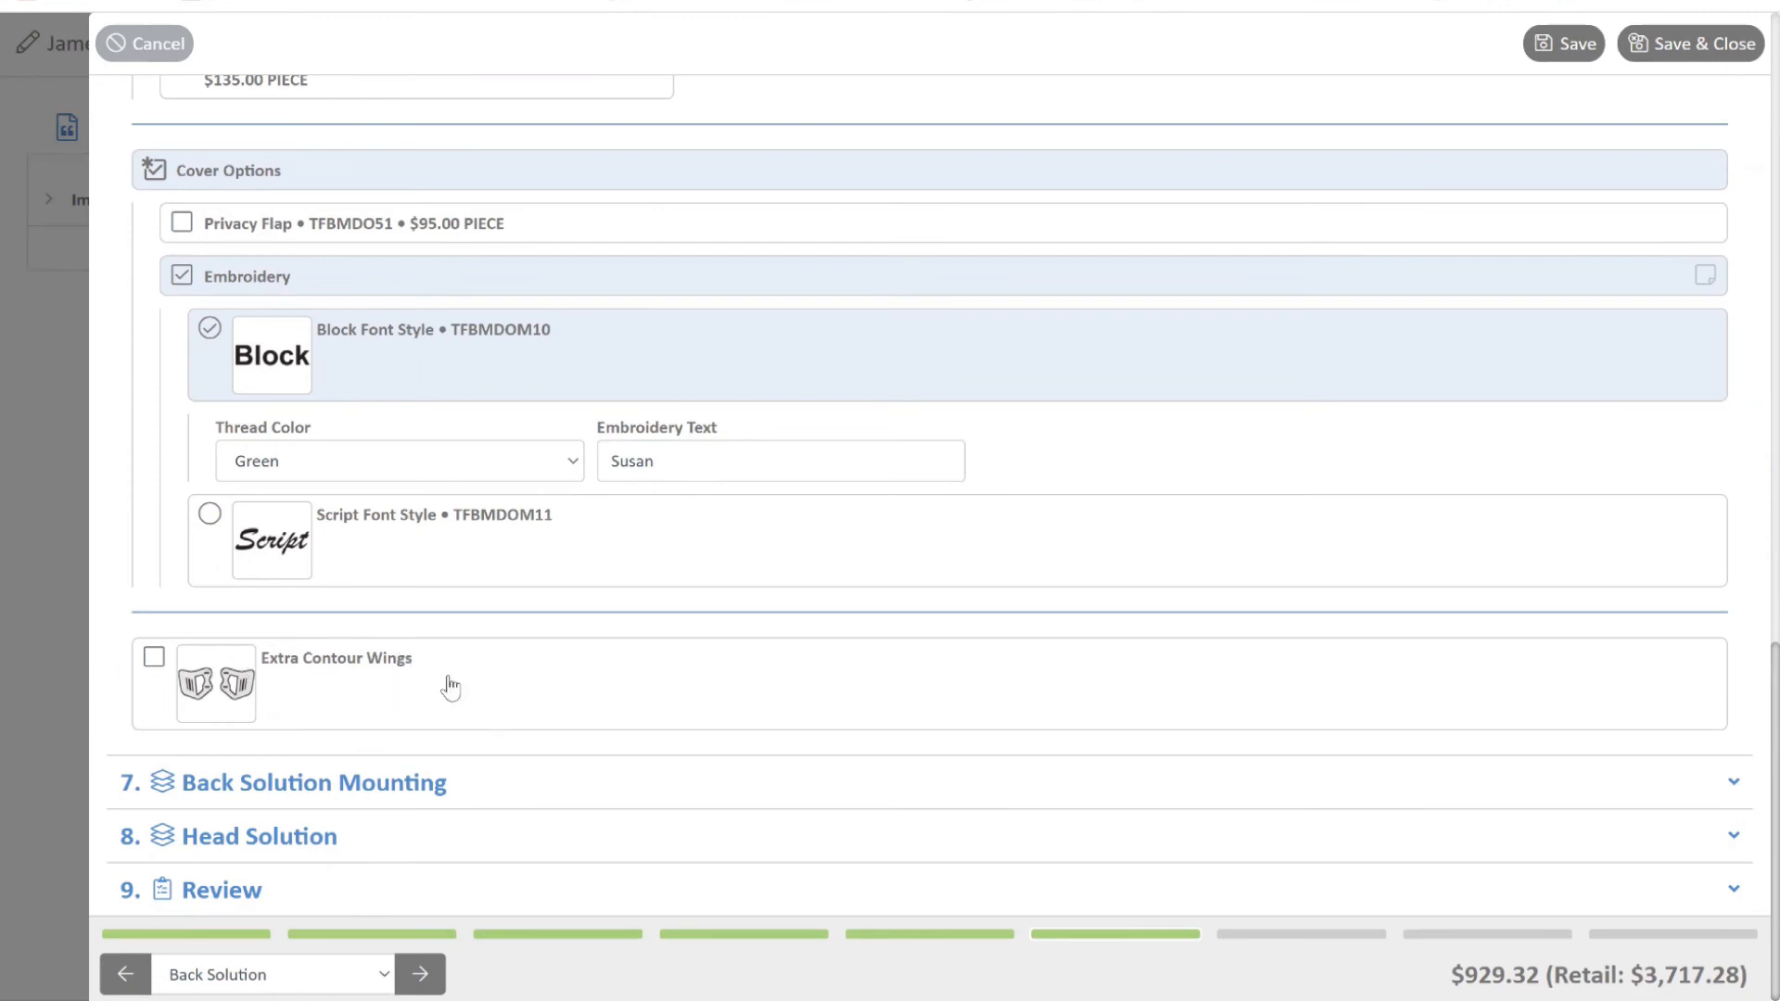
{"action": "scroll", "coordinate": [405, 719], "scroll_direction": "up", "scroll_amount": 1}
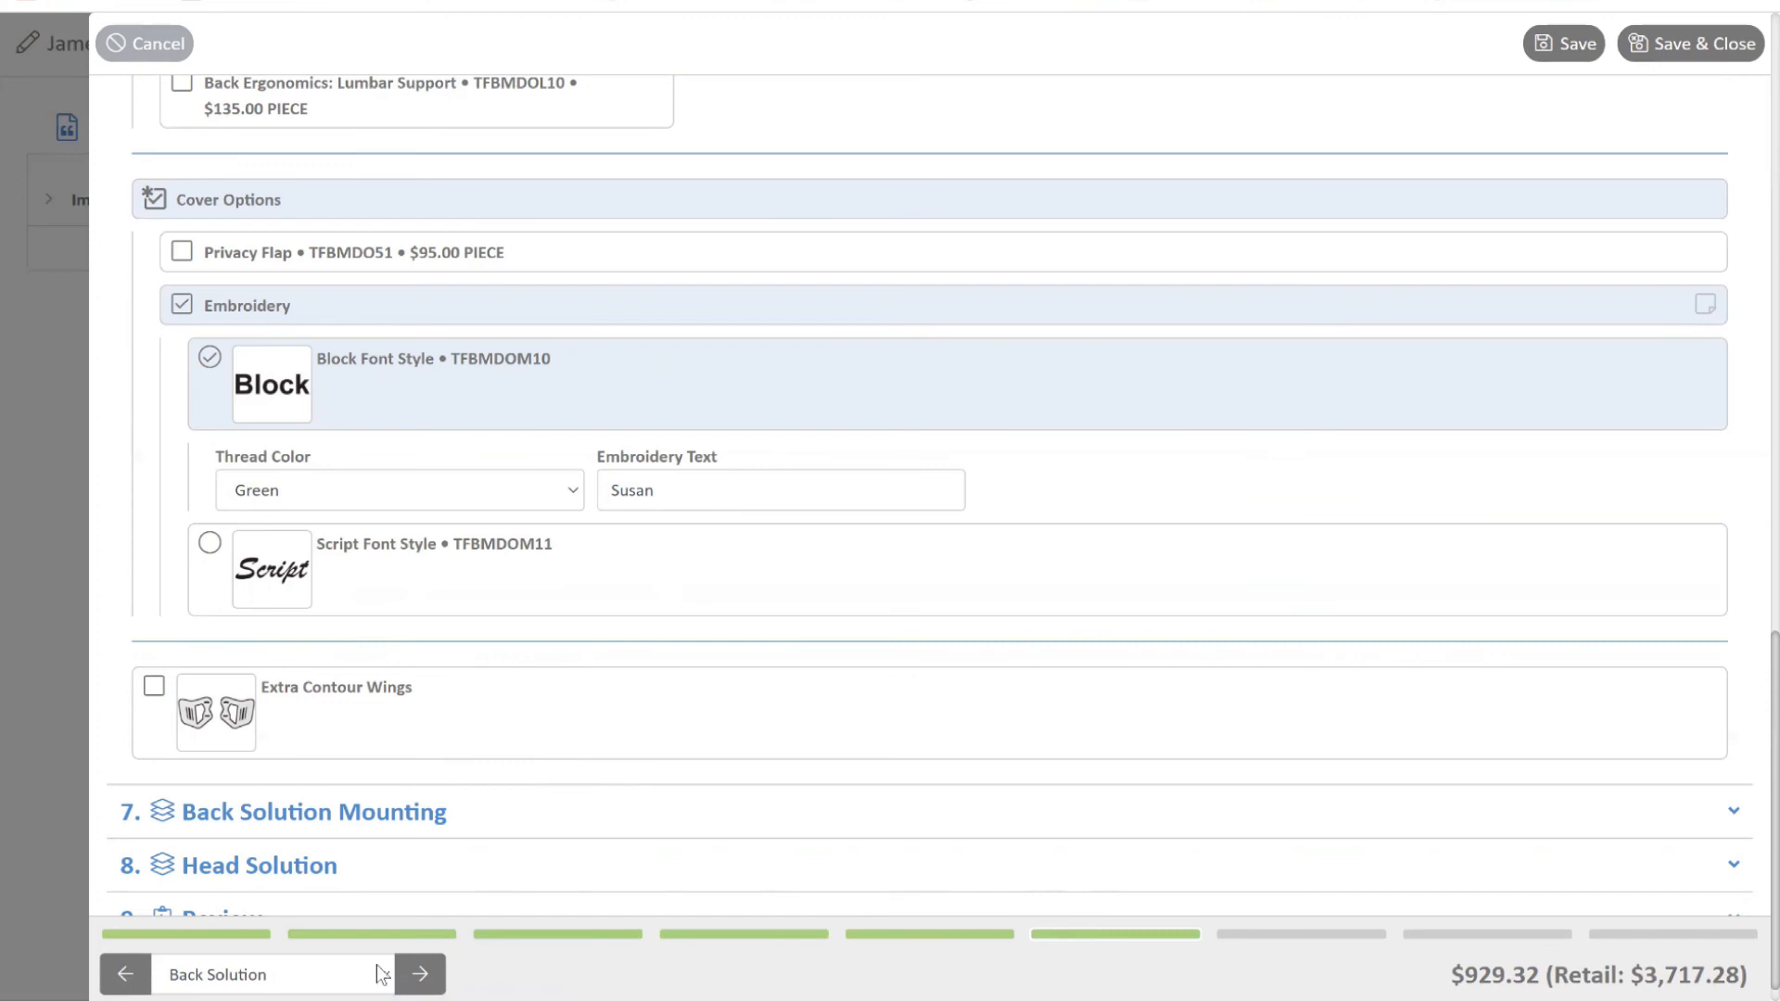
{"action": "left_click", "coordinate": [419, 974]}
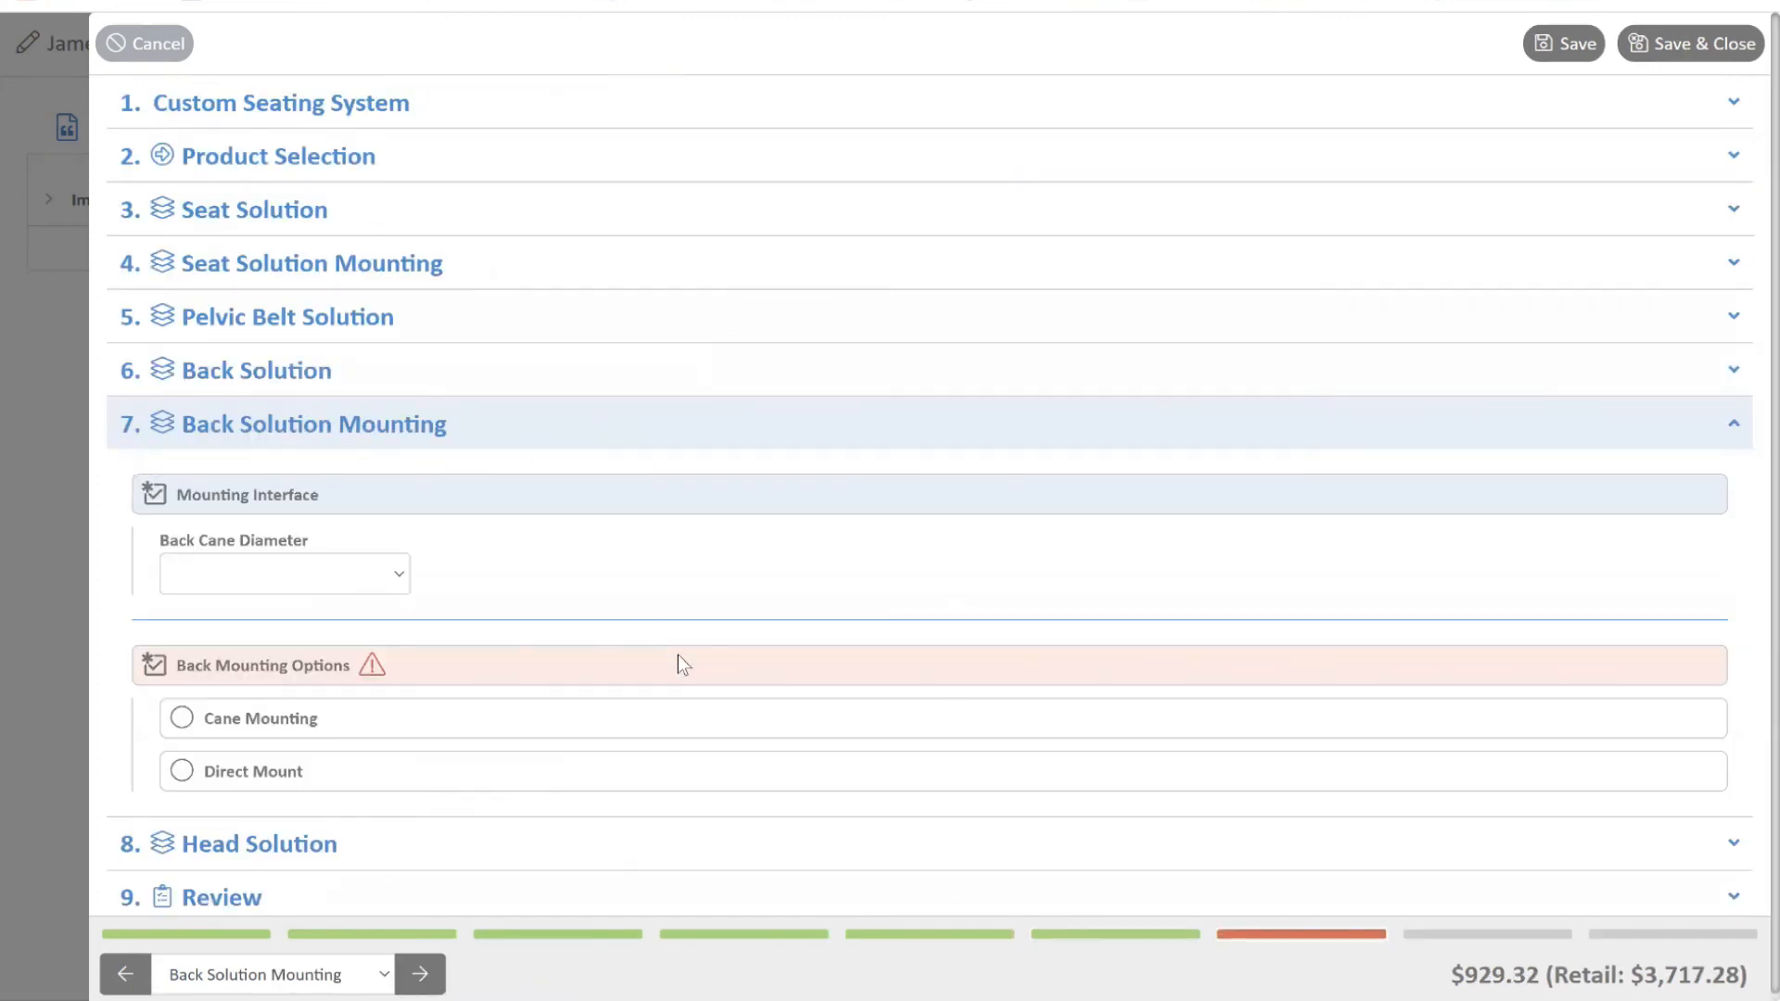
{"action": "left_click", "coordinate": [391, 576]}
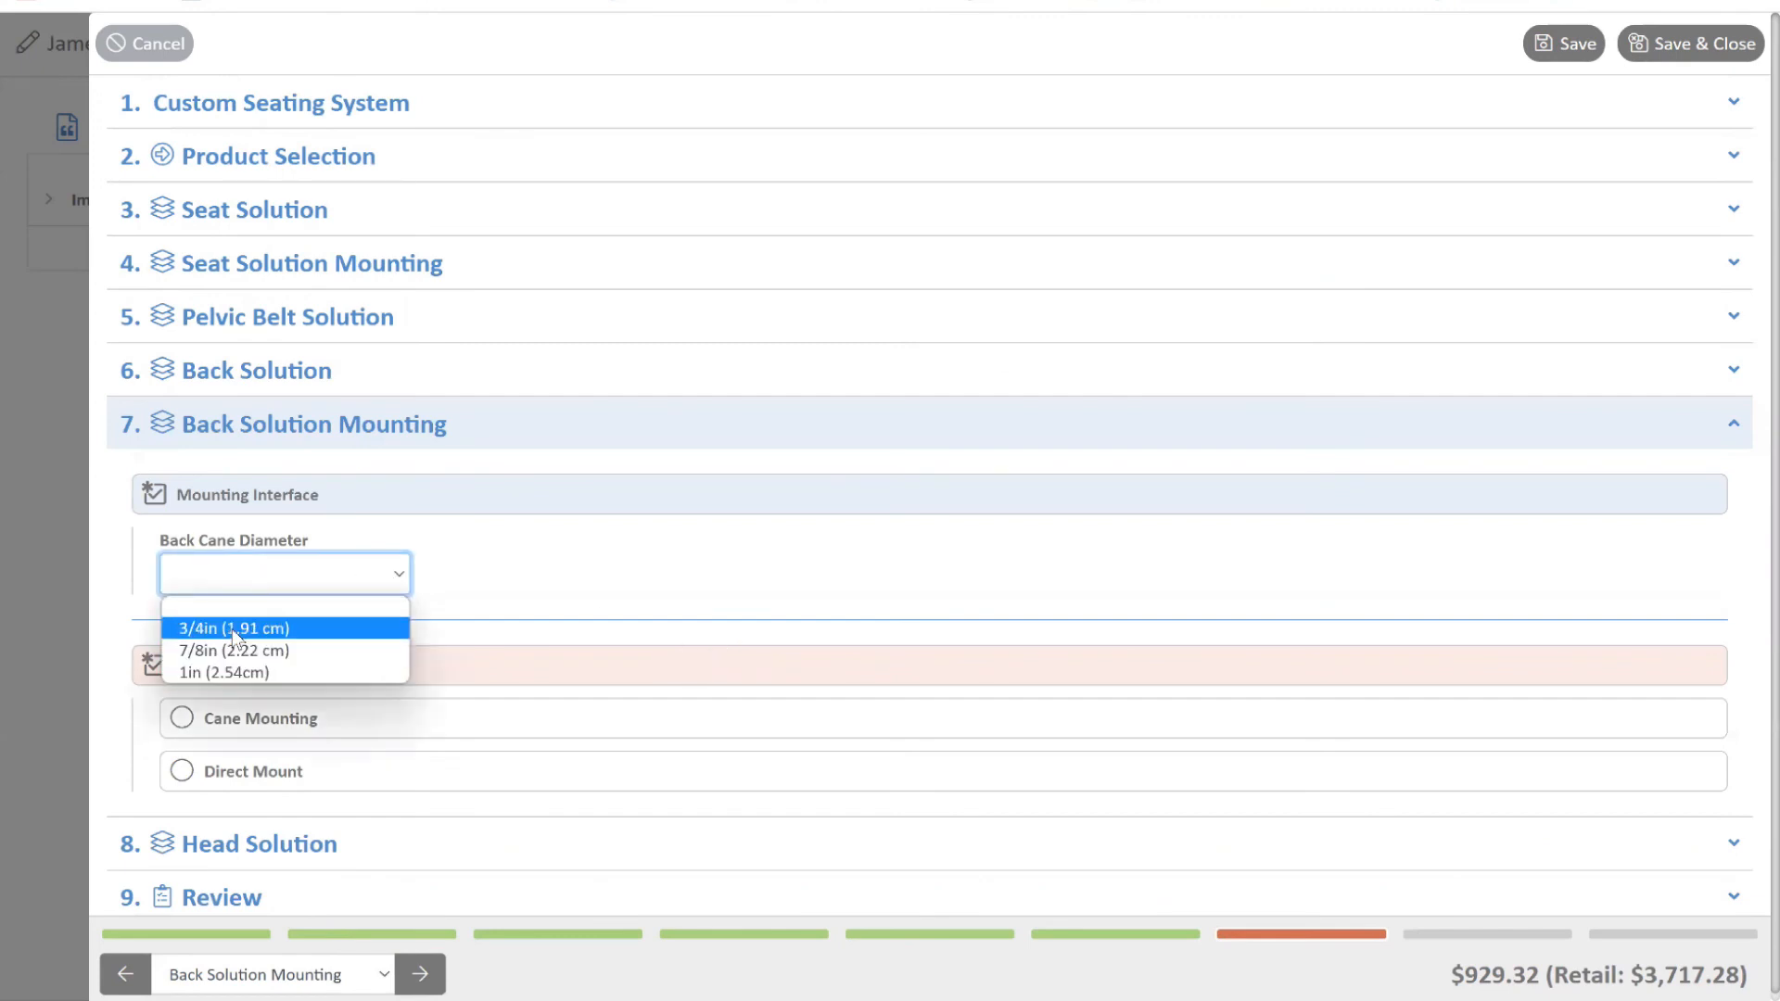
{"action": "scroll", "coordinate": [753, 620], "scroll_direction": "down", "scroll_amount": 1}
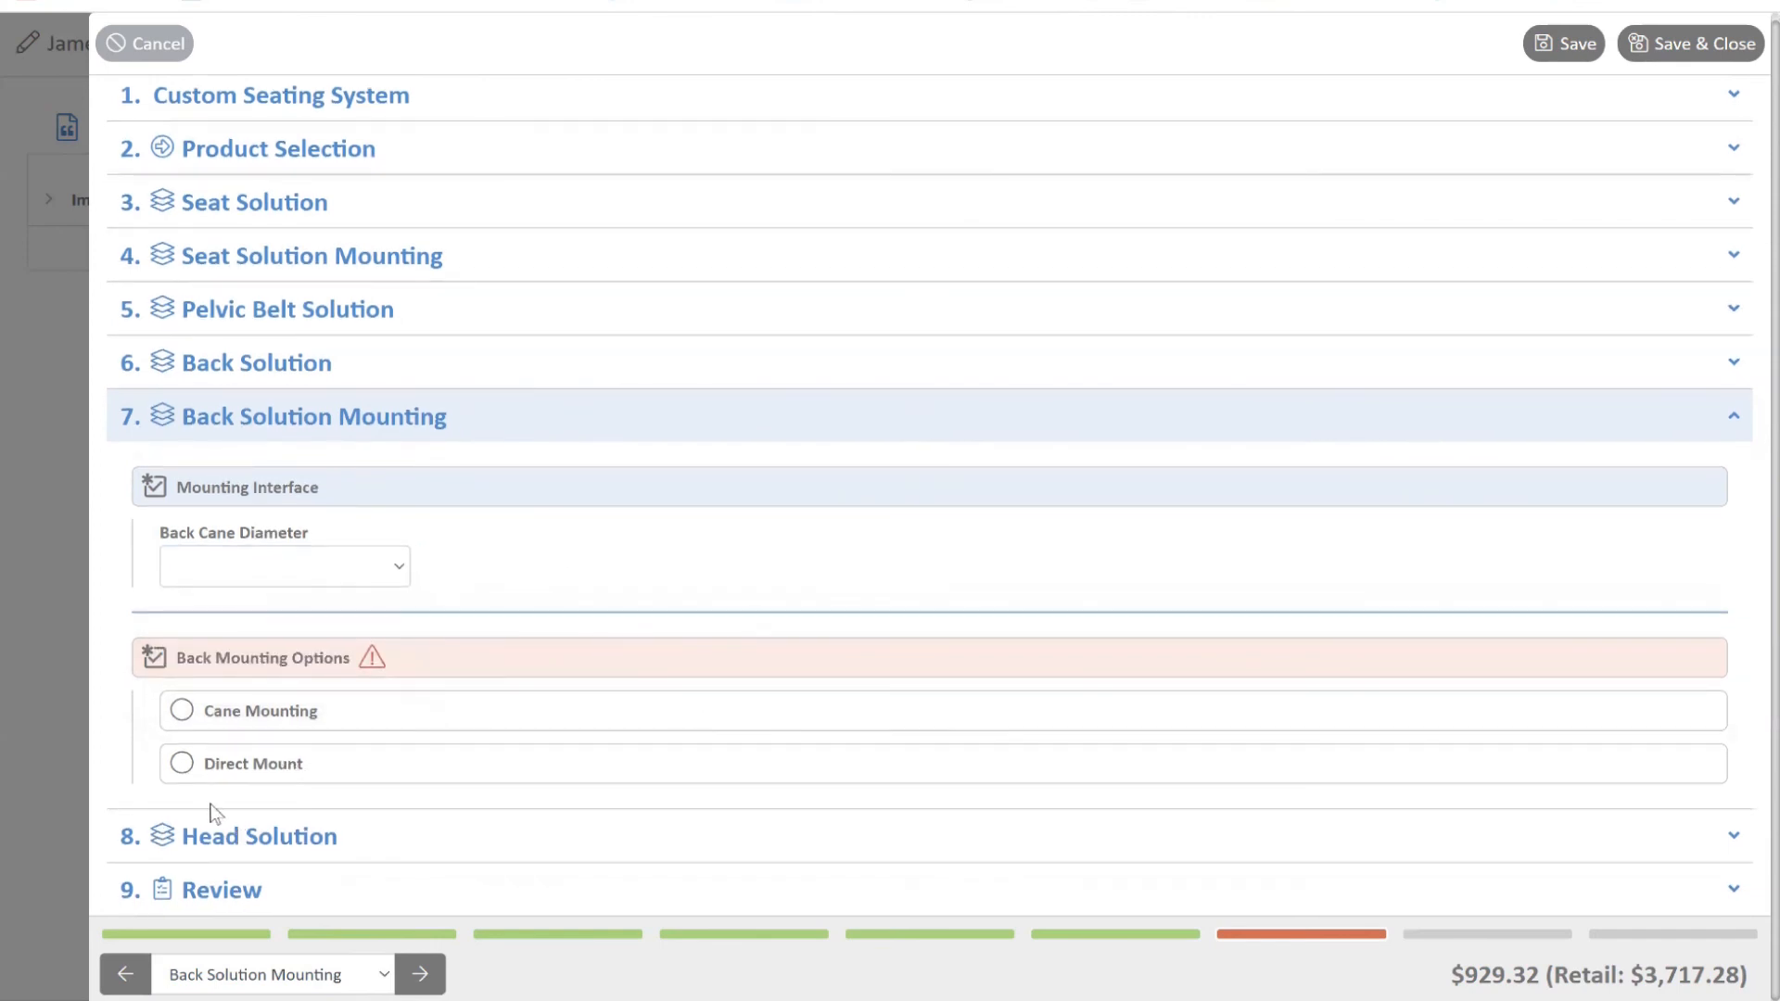
{"action": "left_click", "coordinate": [182, 765]}
{"action": "scroll", "coordinate": [927, 561], "scroll_direction": "down", "scroll_amount": 1}
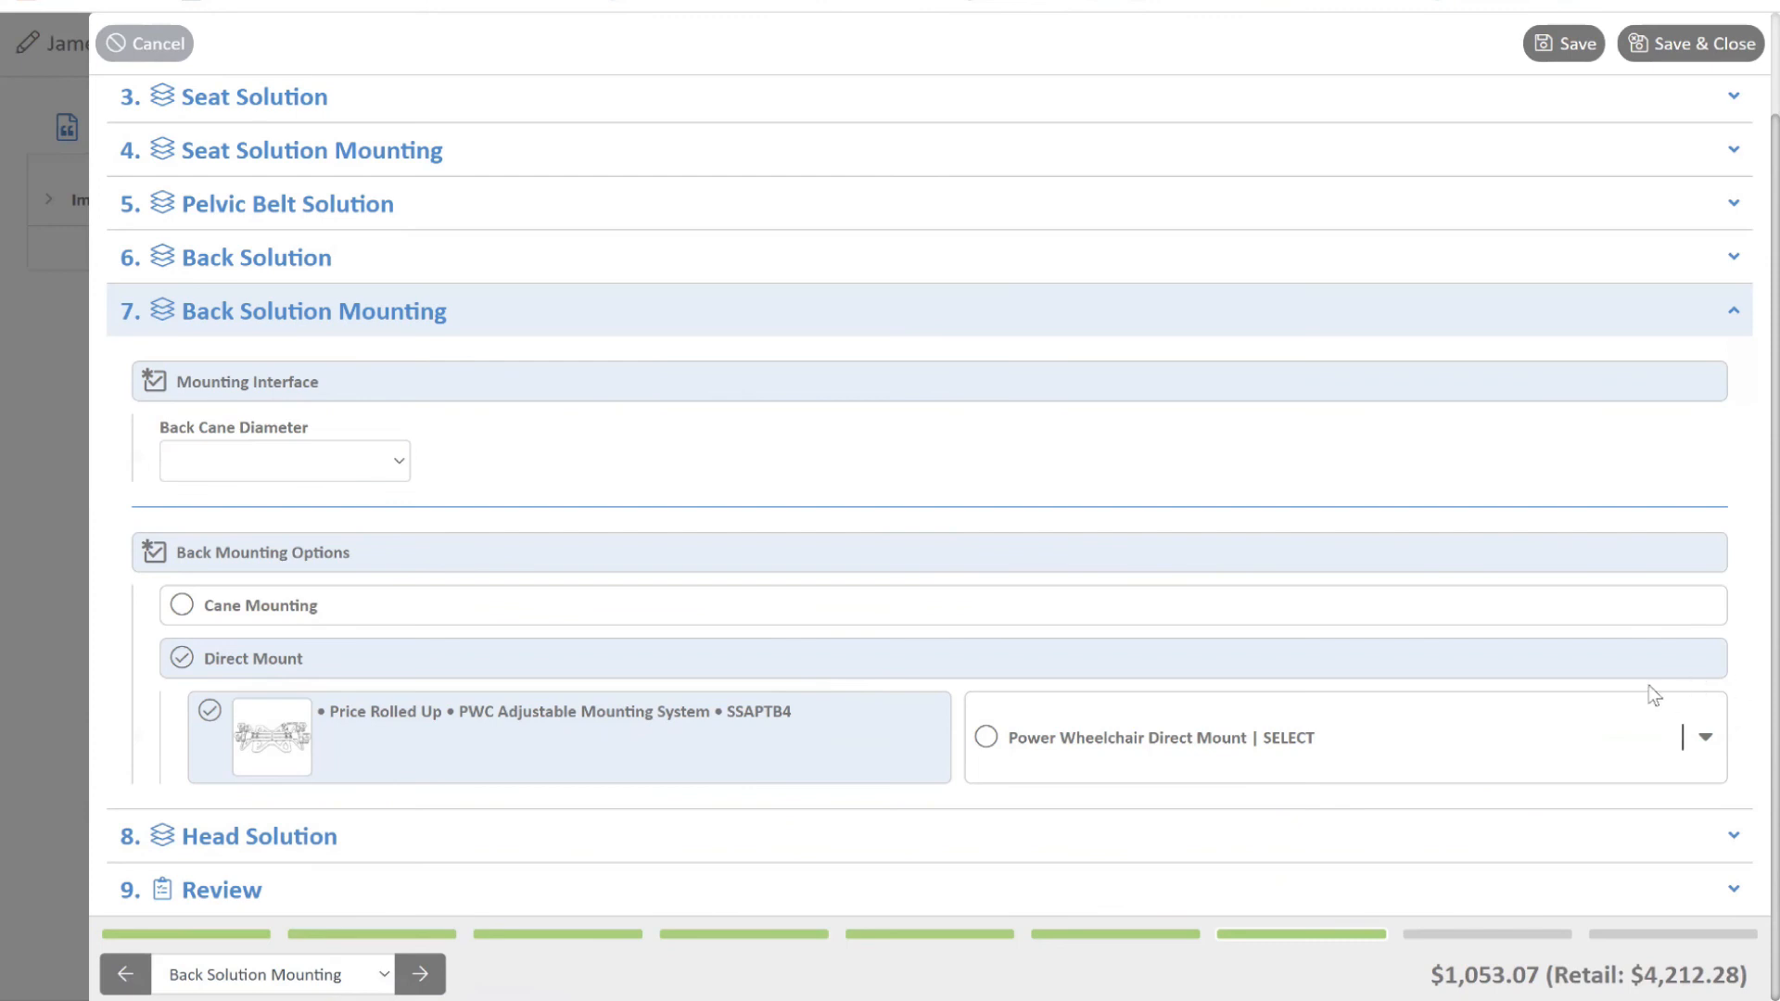
{"action": "left_click", "coordinate": [1697, 739]}
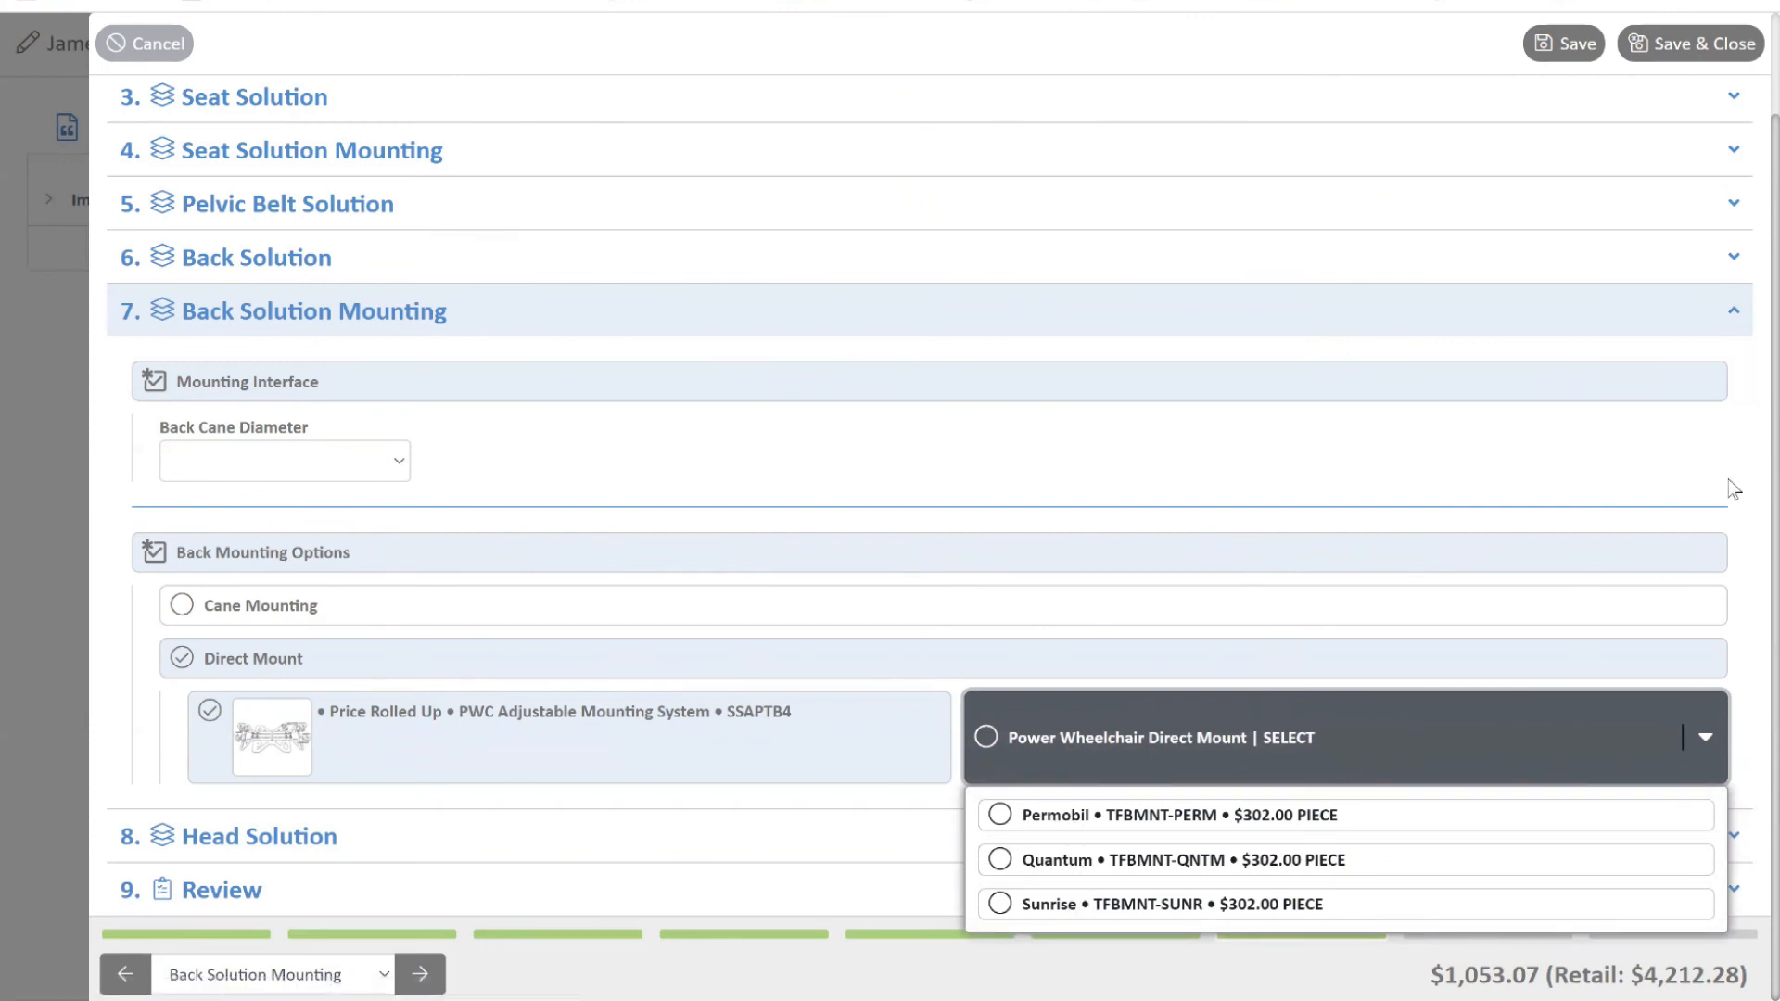
{"action": "key", "text": "Escape"}
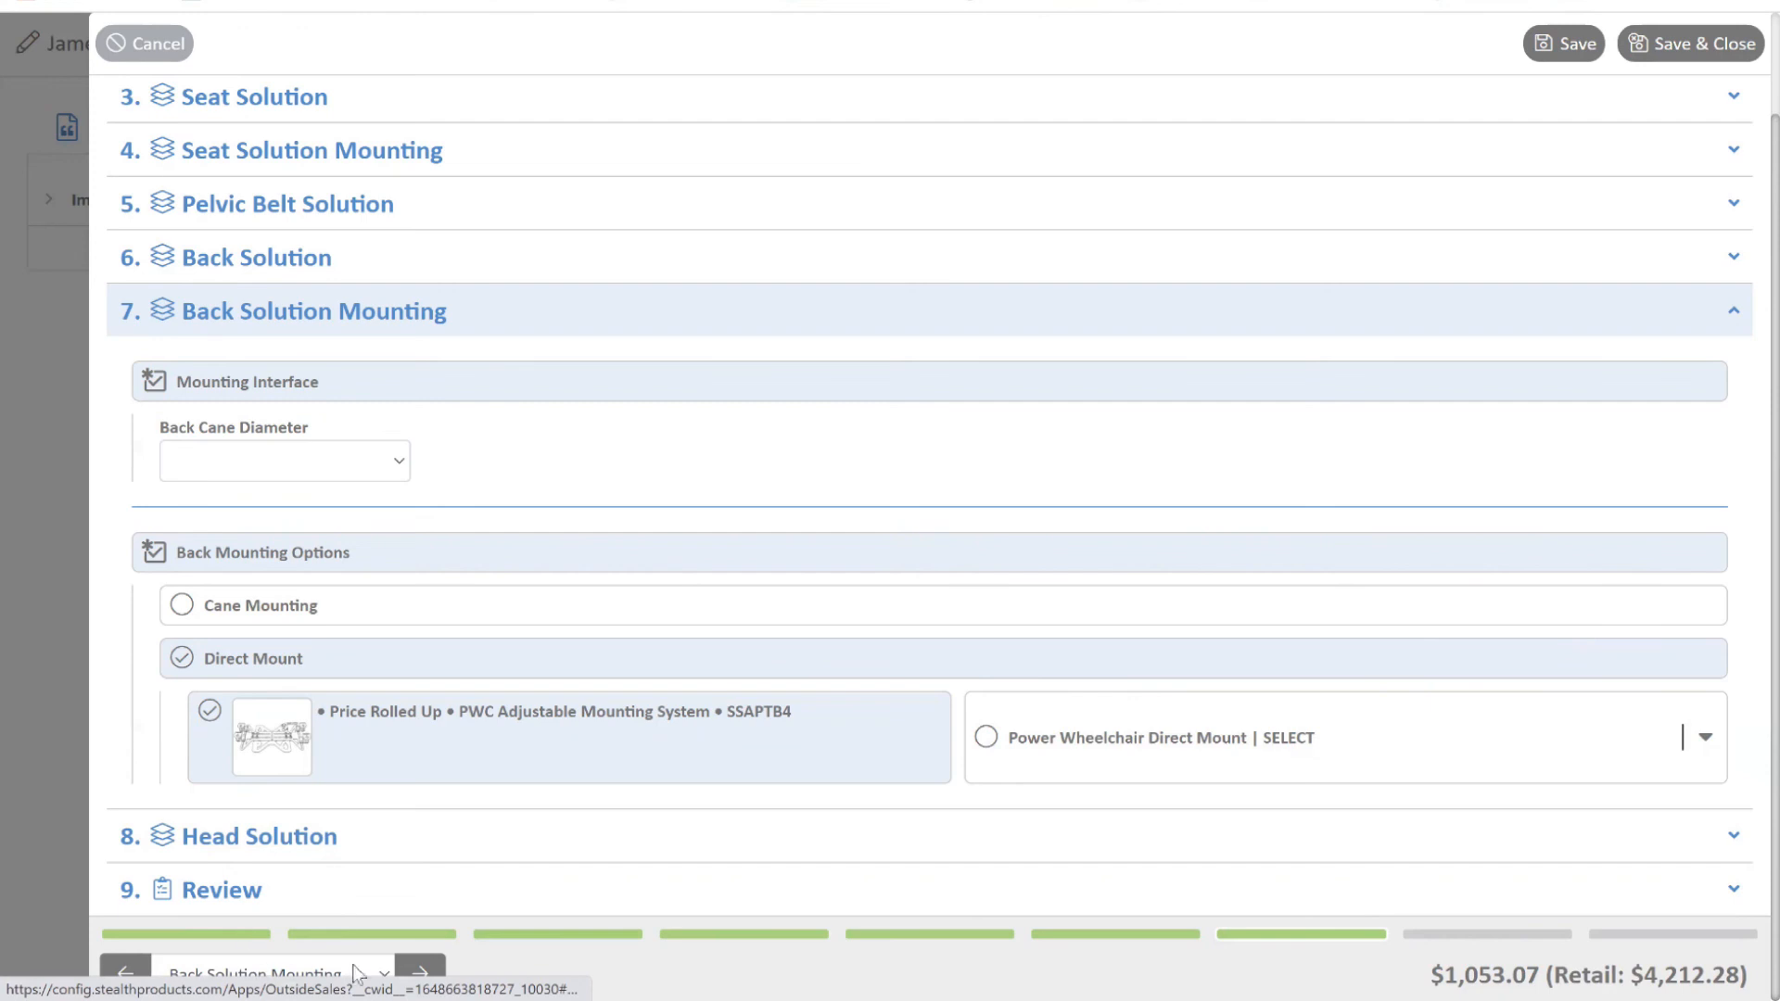
In the Head Solution section, choose the Comfort Plus Head Pad with Coolcore in 14in (35.56cm)
{"action": "left_click", "coordinate": [420, 973]}
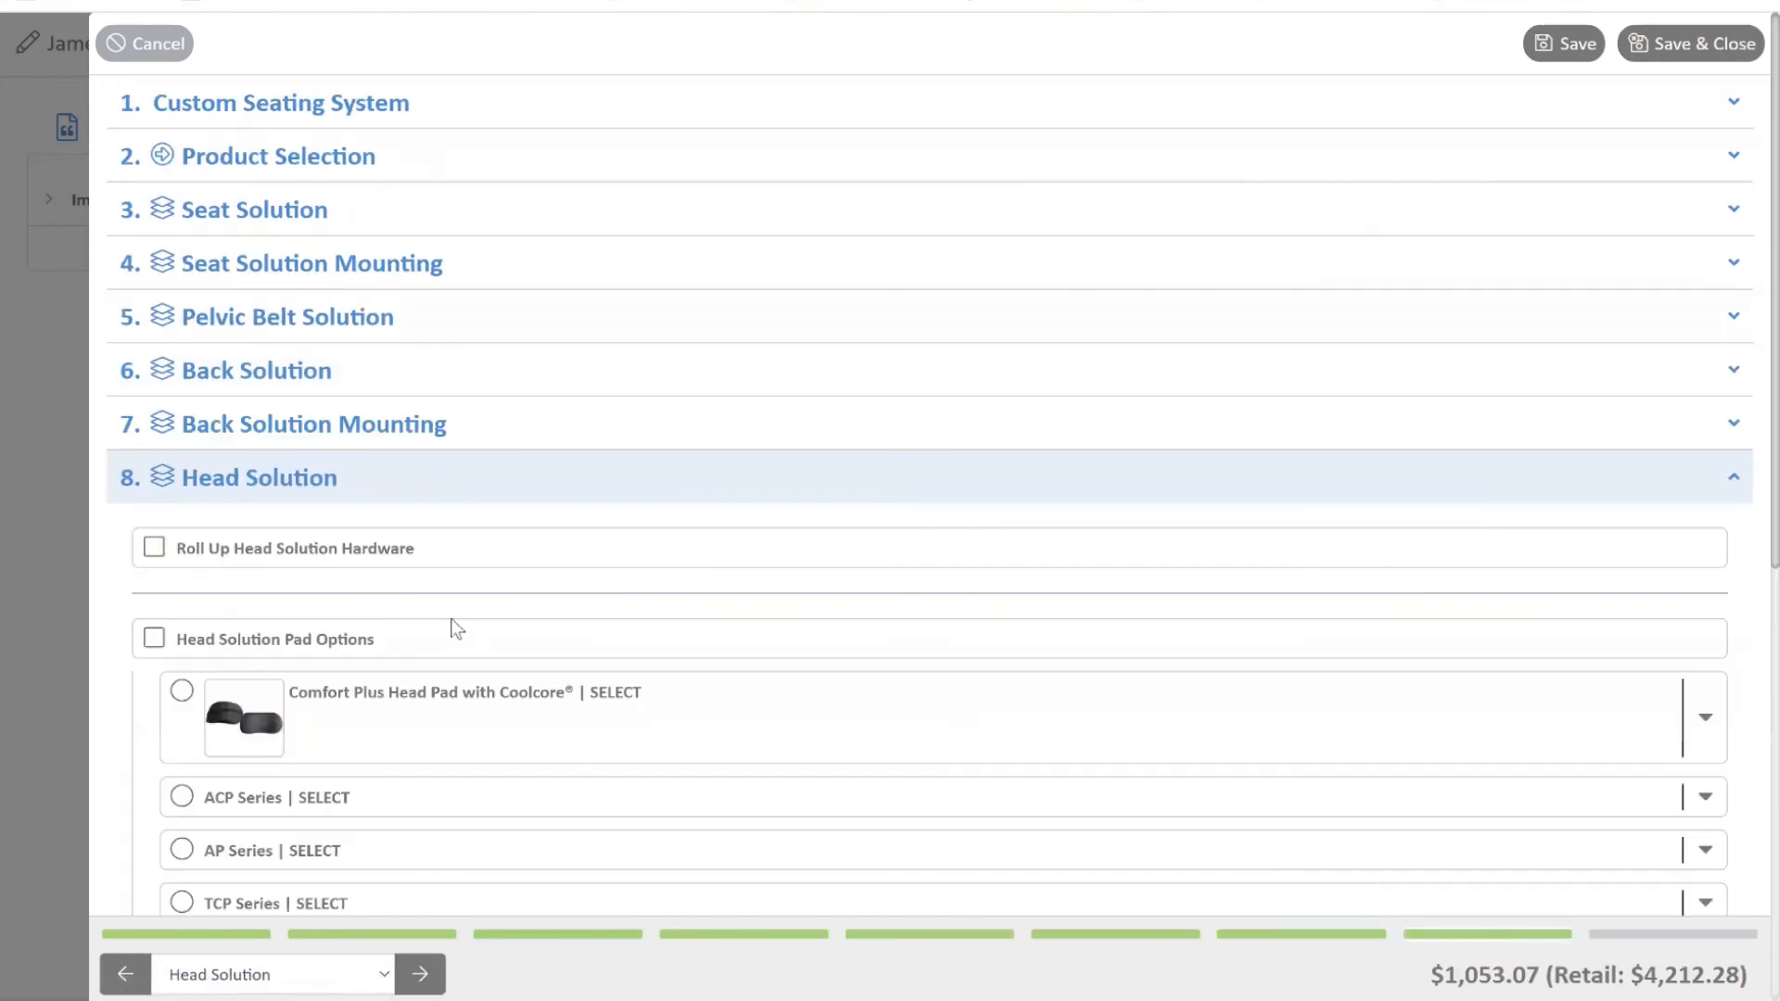
{"action": "scroll", "coordinate": [1110, 514], "scroll_direction": "down", "scroll_amount": 2}
{"action": "scroll", "coordinate": [1112, 517], "scroll_direction": "down", "scroll_amount": 1}
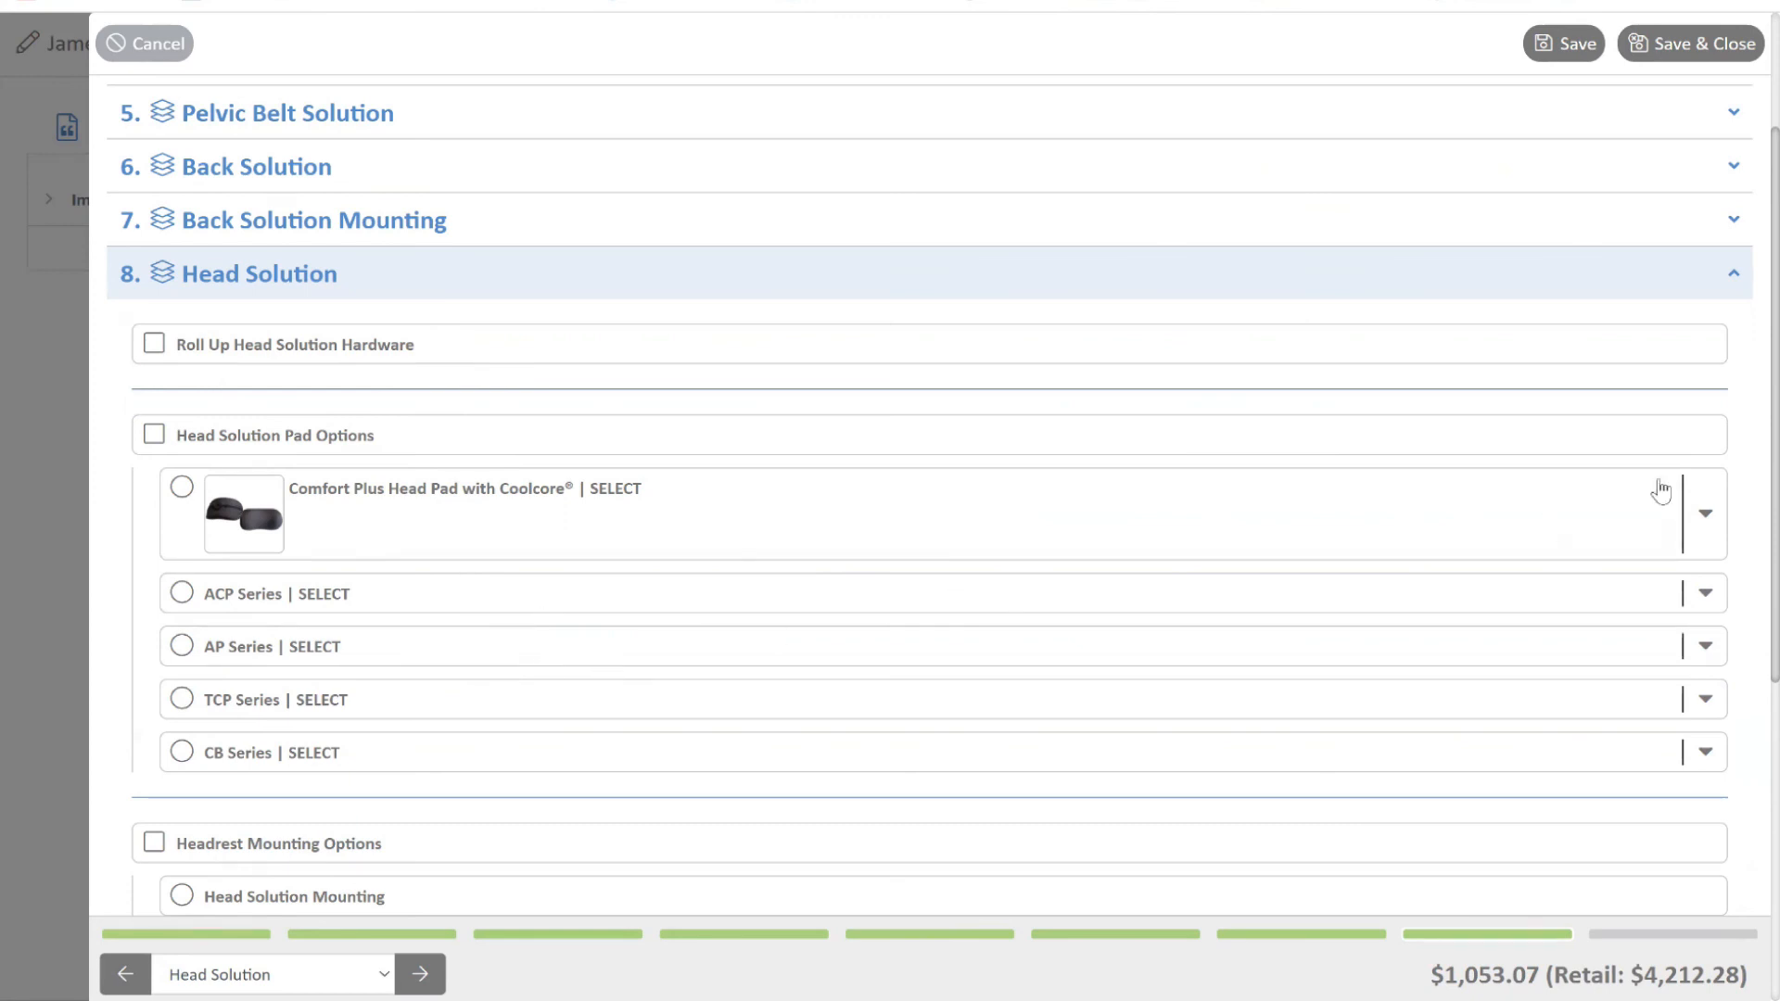
{"action": "left_click", "coordinate": [1706, 517]}
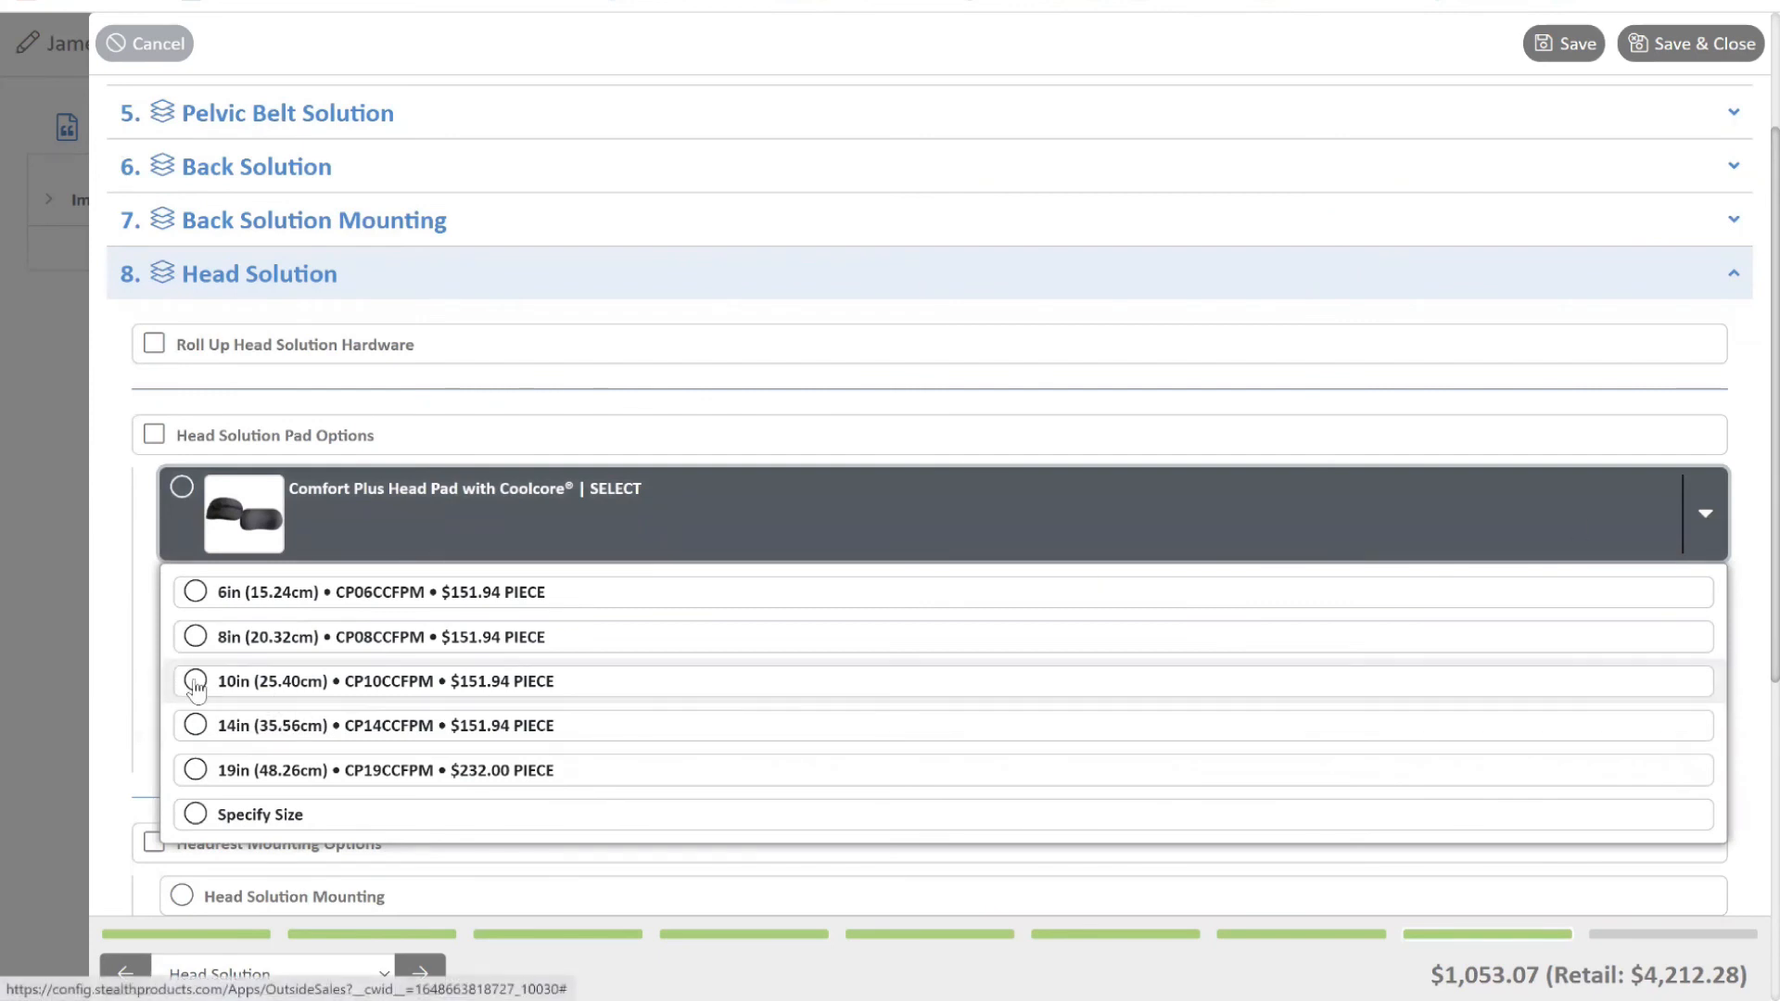
{"action": "left_click", "coordinate": [197, 726]}
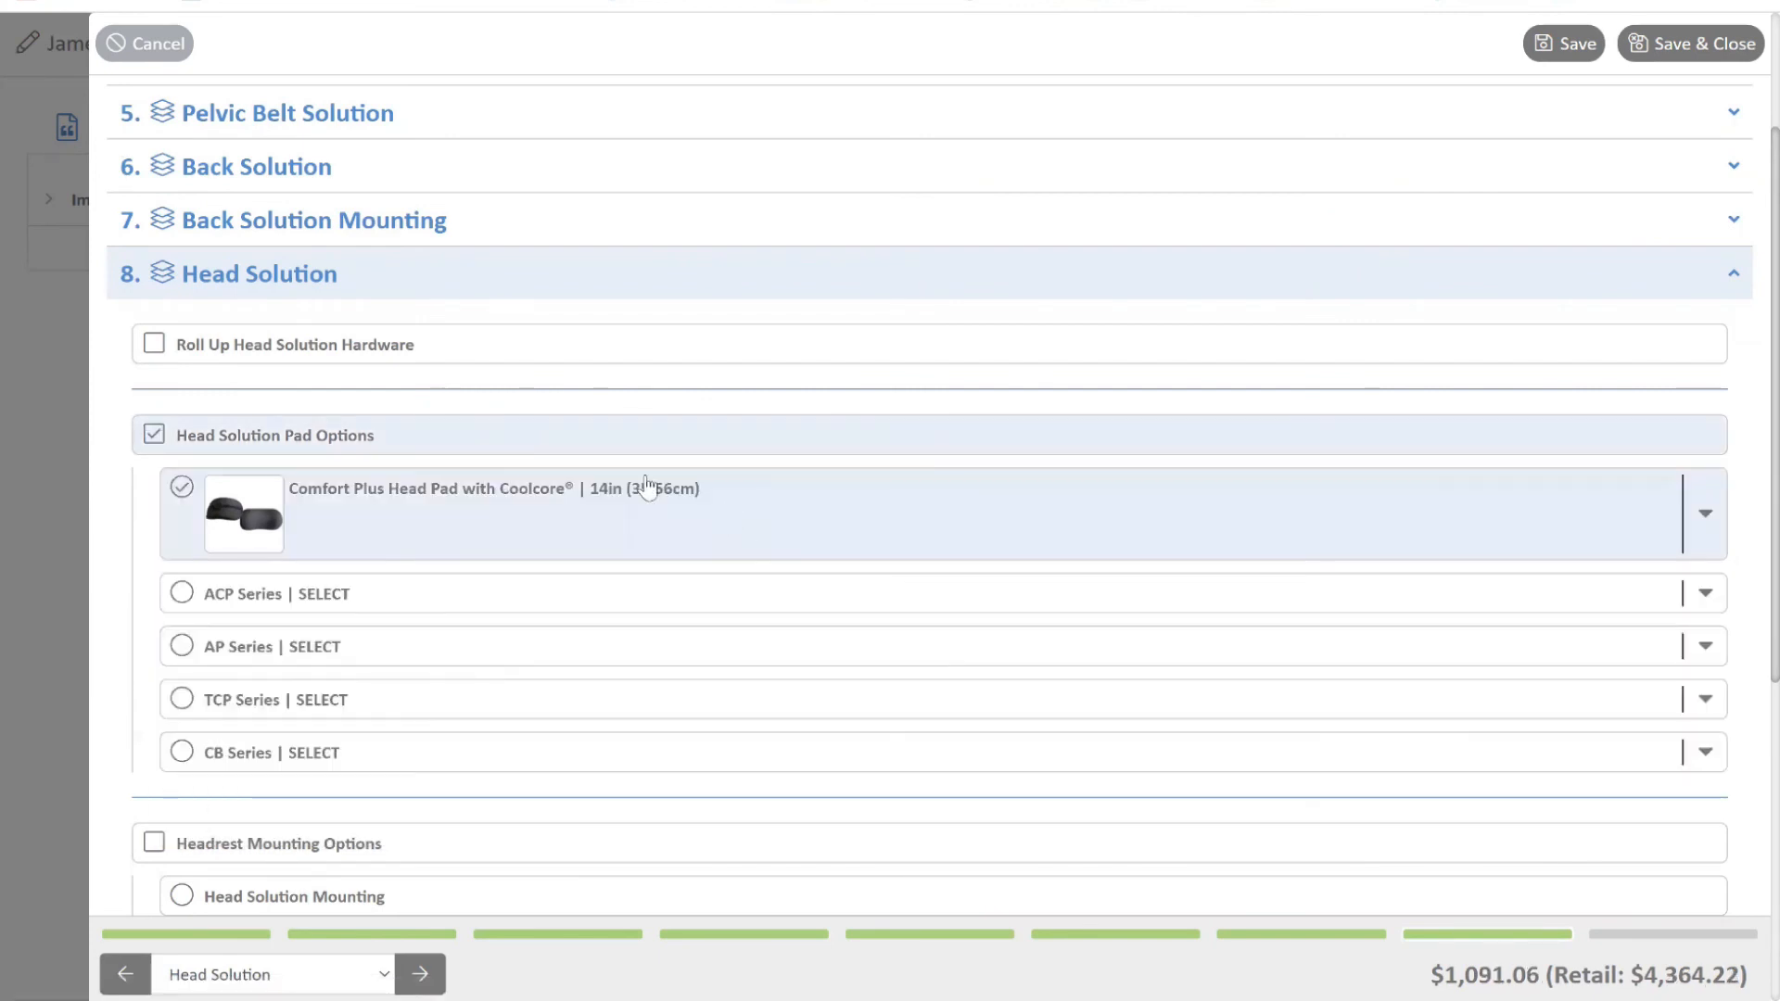
Choose Link Style Mounting for the headrest and review its UniLink and TWB Link Style hardware choices
{"action": "scroll", "coordinate": [1100, 520], "scroll_direction": "down", "scroll_amount": 5}
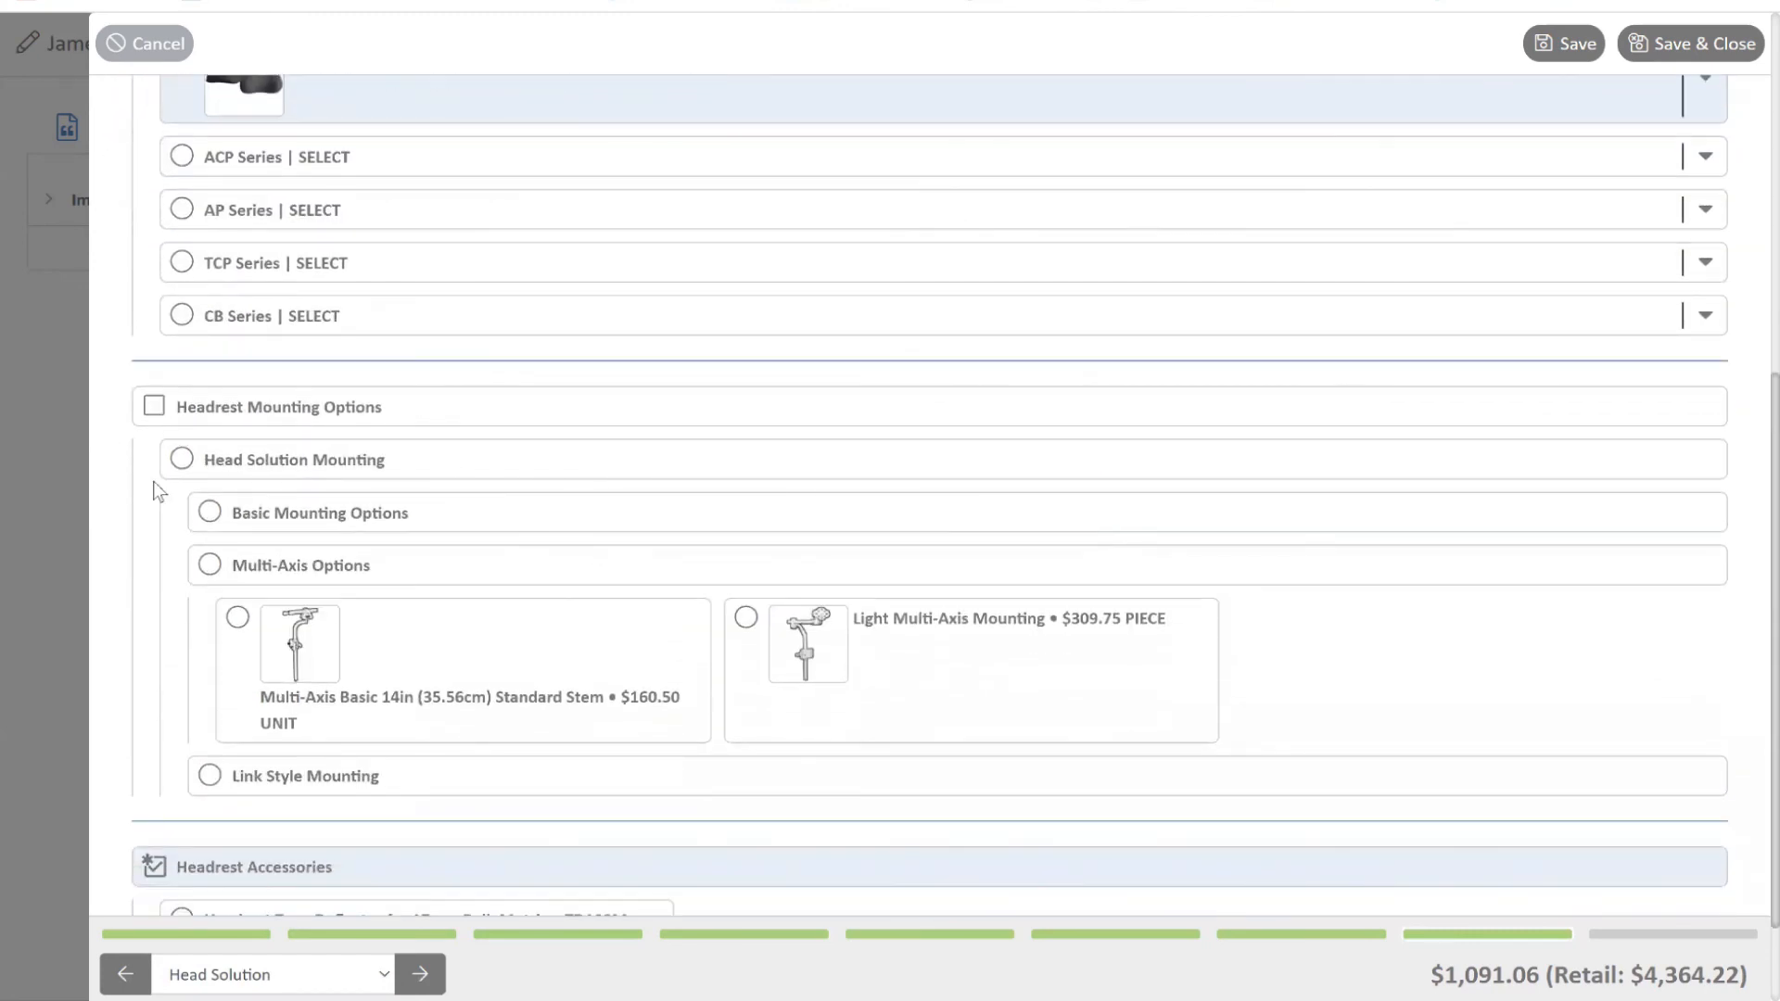
{"action": "left_click", "coordinate": [210, 776]}
{"action": "scroll", "coordinate": [777, 713], "scroll_direction": "down", "scroll_amount": 3}
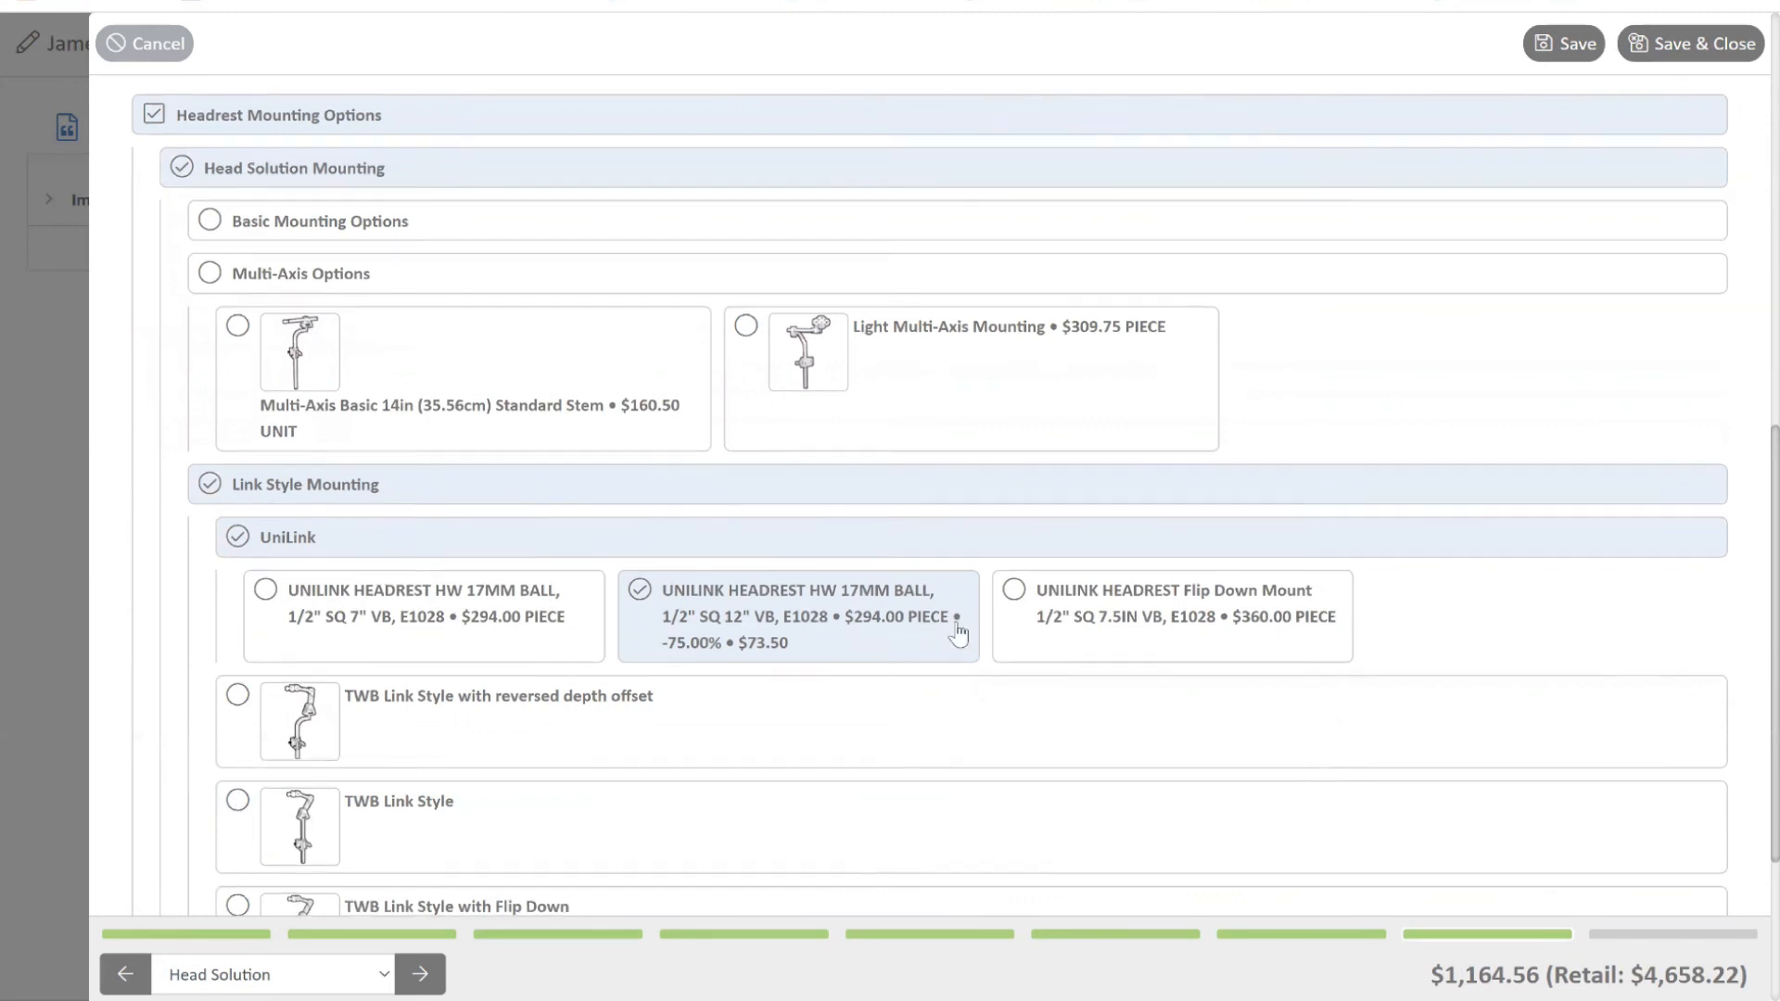
{"action": "scroll", "coordinate": [424, 663], "scroll_direction": "down", "scroll_amount": 1}
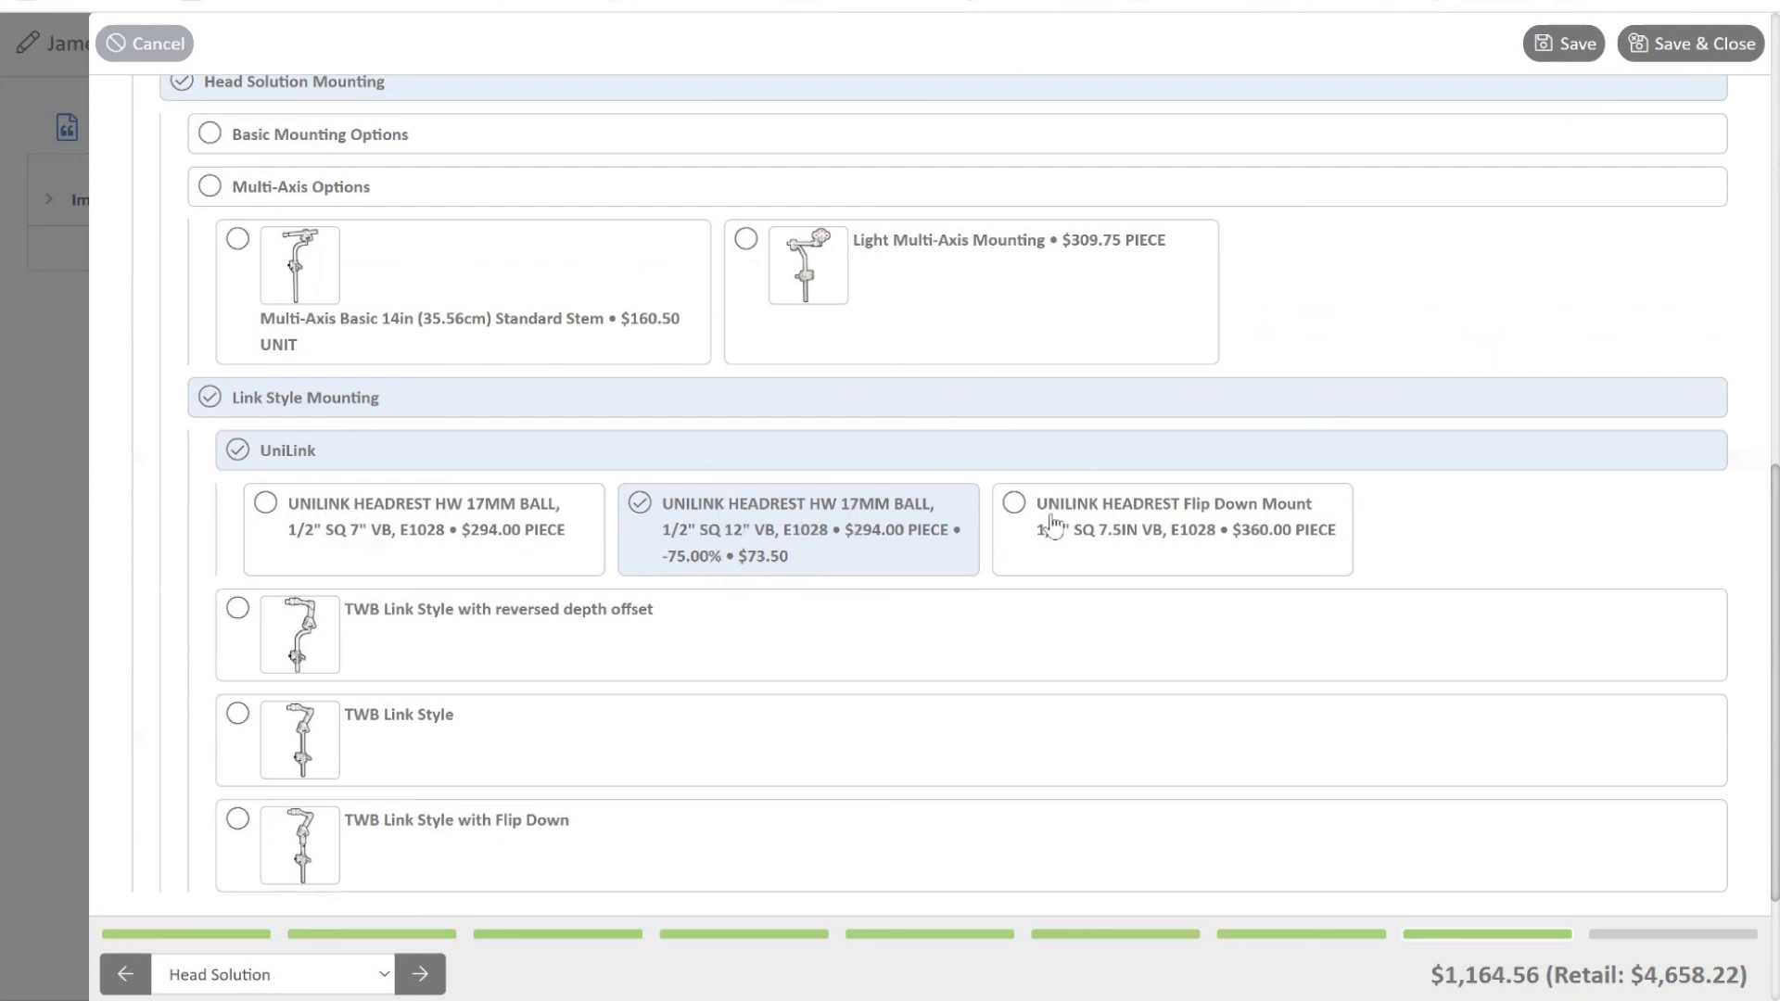
Check the Estimate Summary by HCPCS and selected options in the Review section, and save and close the Custom Seating System configuration
{"action": "scroll", "coordinate": [1020, 520], "scroll_direction": "down", "scroll_amount": 2}
{"action": "scroll", "coordinate": [707, 456], "scroll_direction": "down", "scroll_amount": 2}
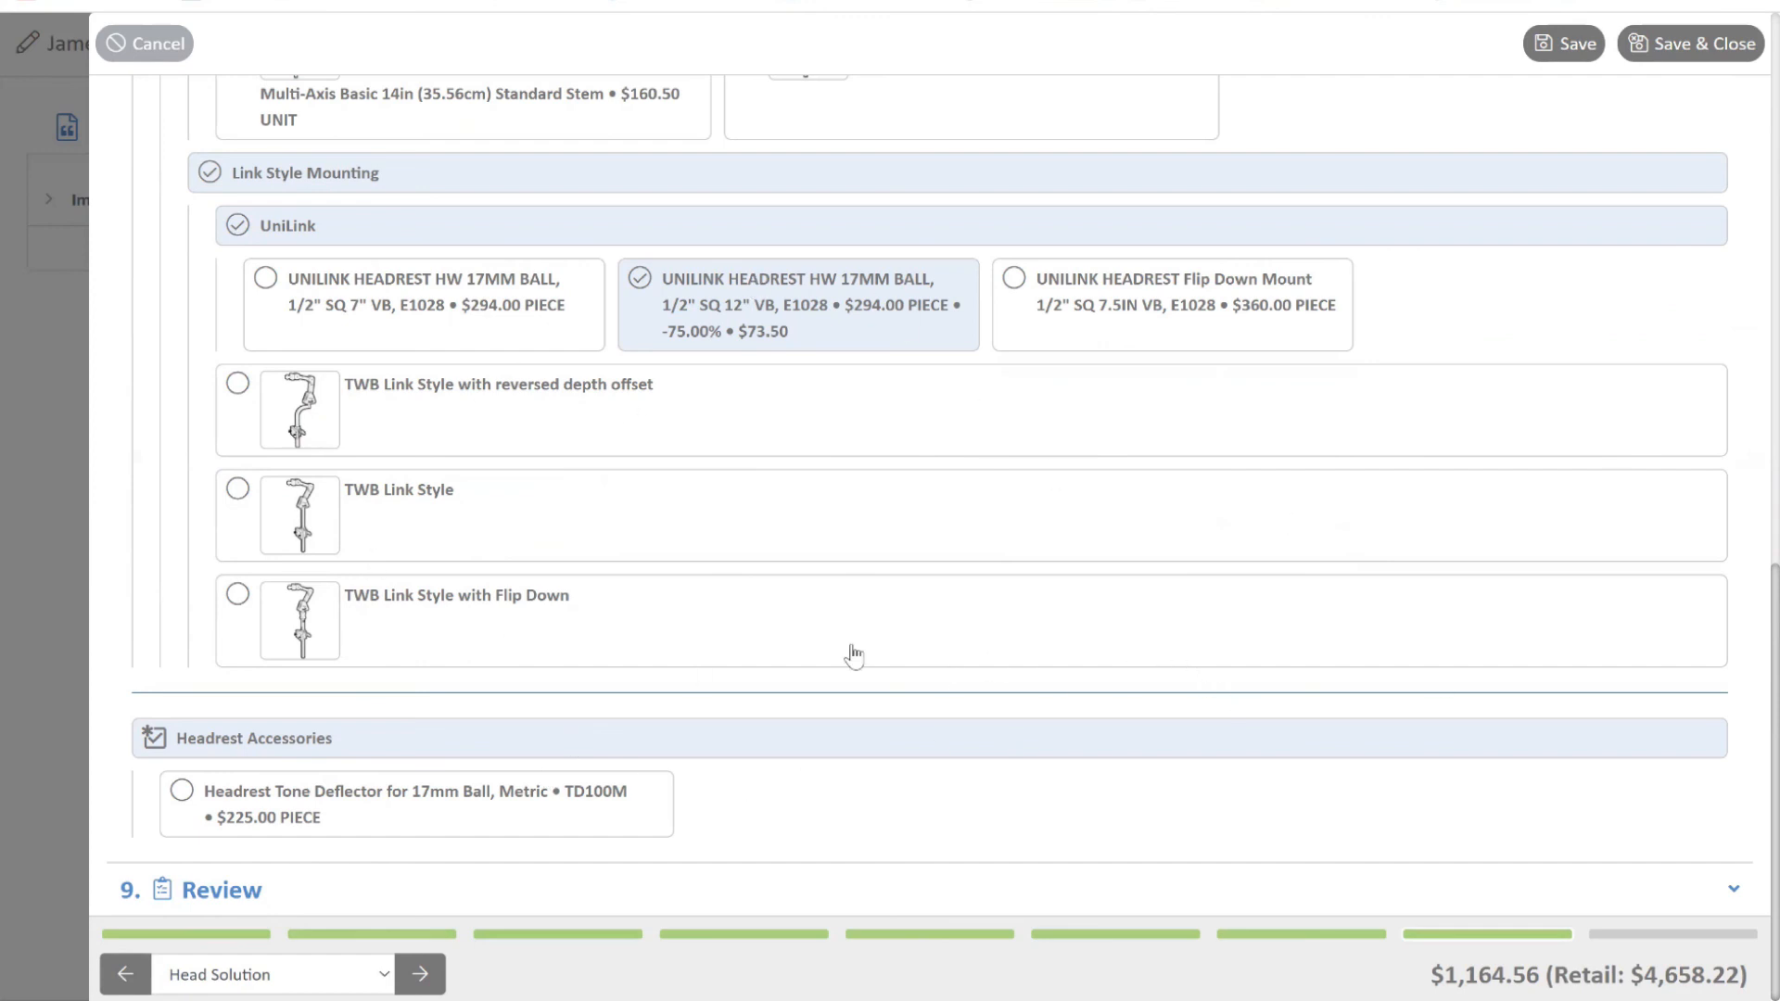
{"action": "left_click", "coordinate": [237, 892]}
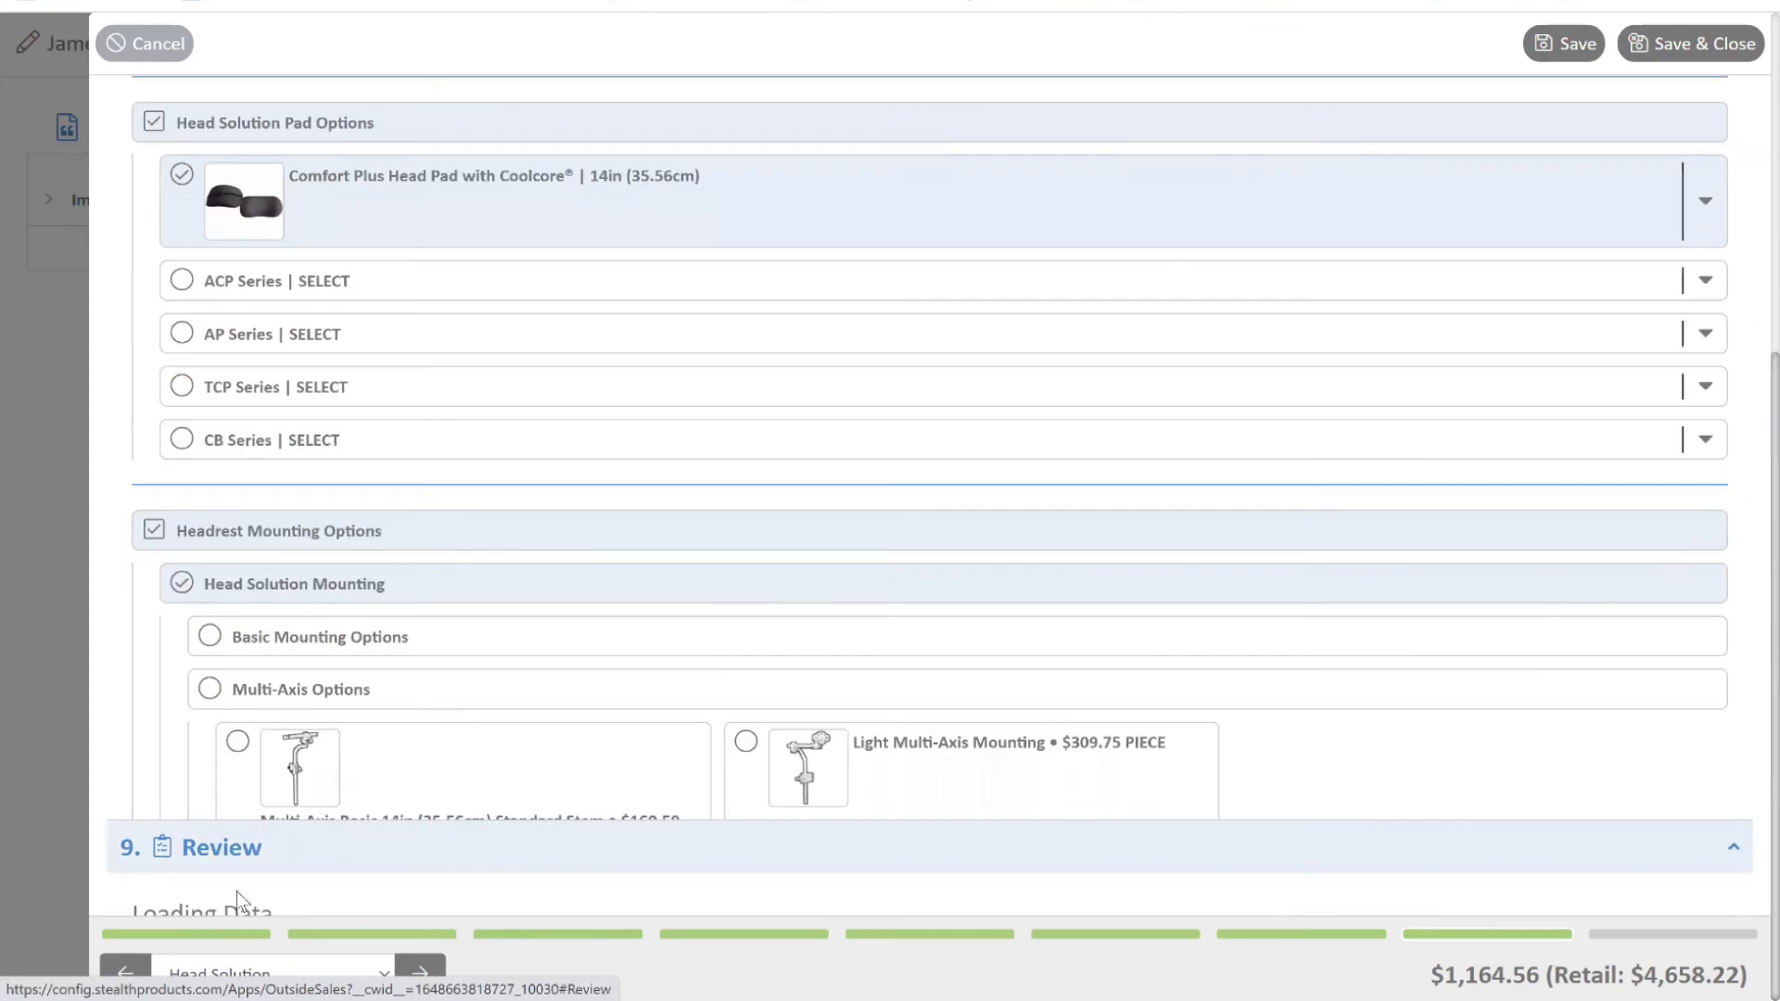
{"action": "scroll", "coordinate": [1695, 556], "scroll_direction": "down", "scroll_amount": 3}
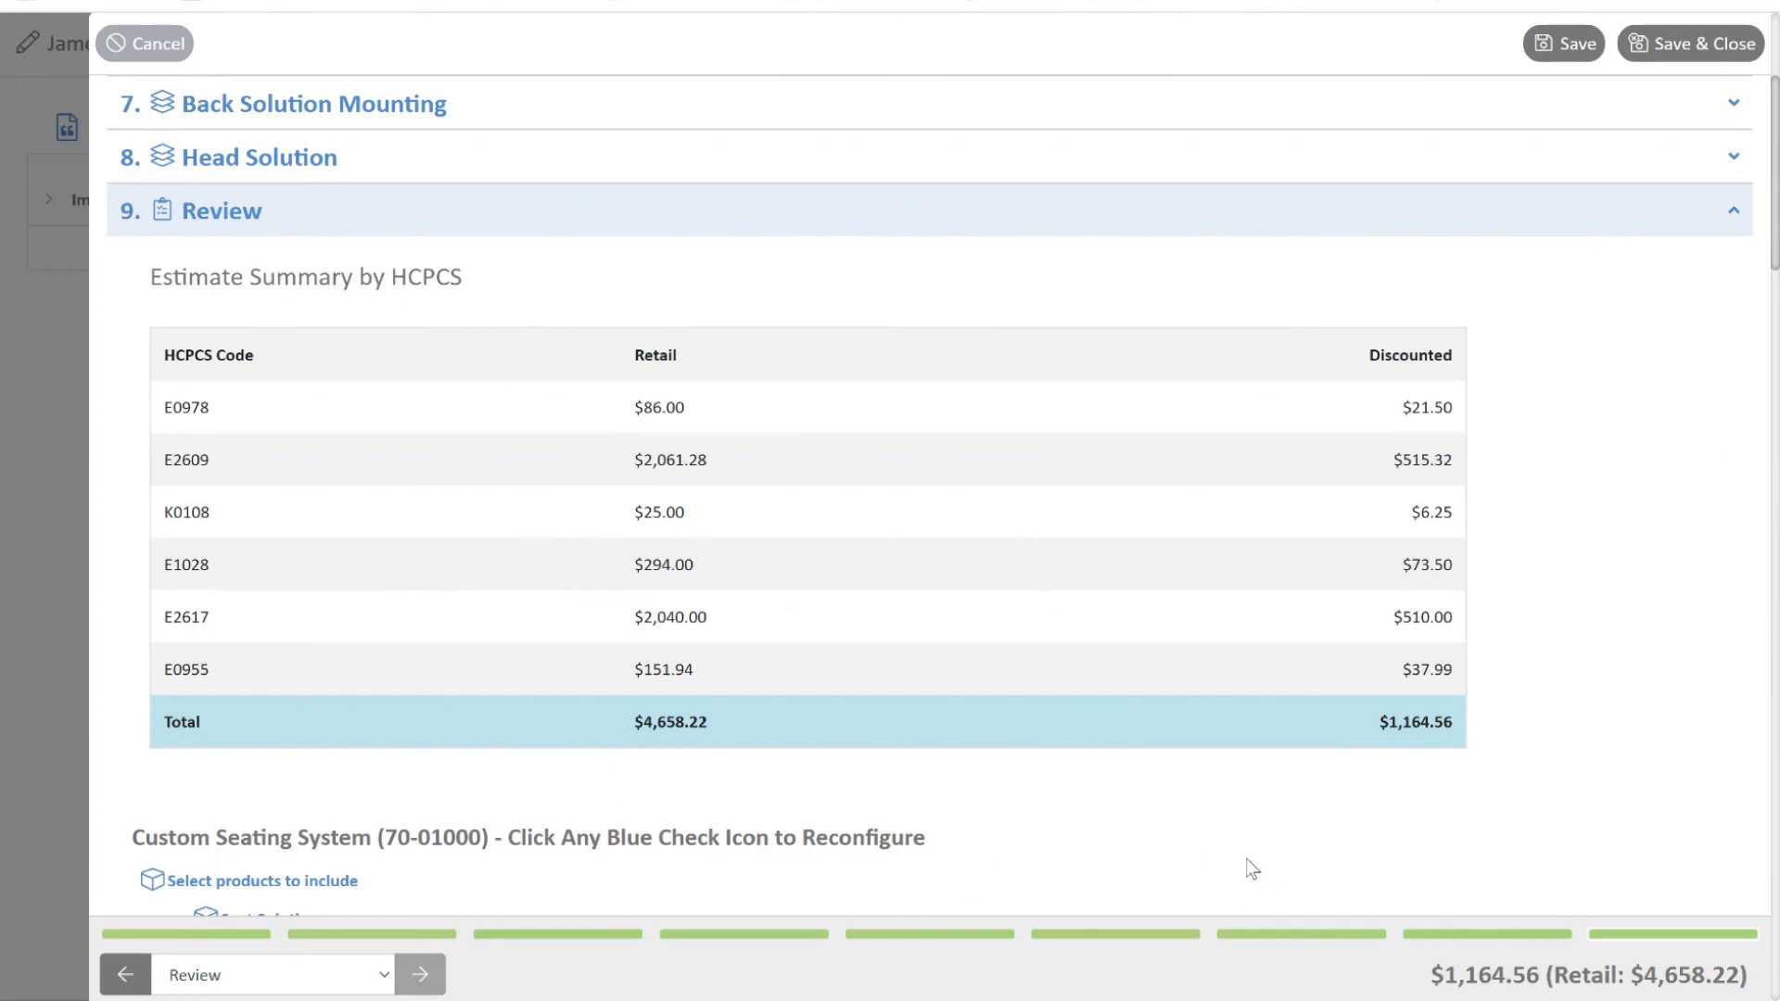
{"action": "scroll", "coordinate": [955, 664], "scroll_direction": "down", "scroll_amount": 1}
{"action": "scroll", "coordinate": [1460, 626], "scroll_direction": "down", "scroll_amount": 2}
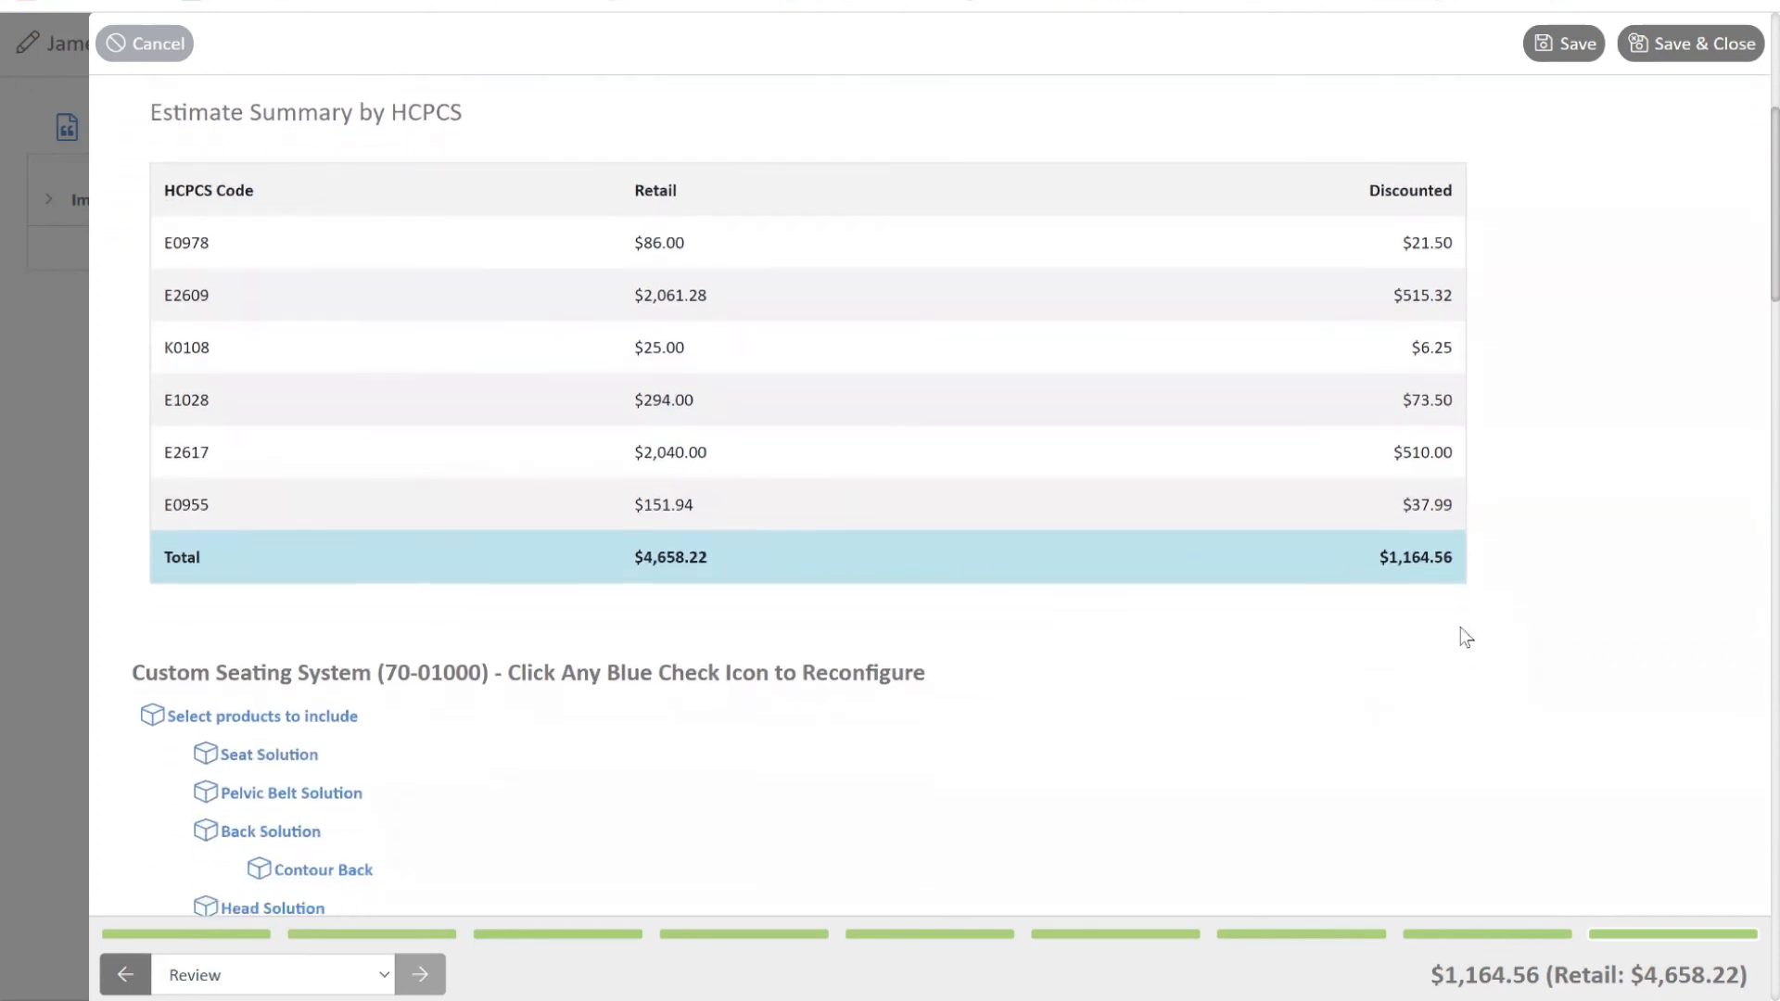
{"action": "scroll", "coordinate": [1460, 629], "scroll_direction": "down", "scroll_amount": 3}
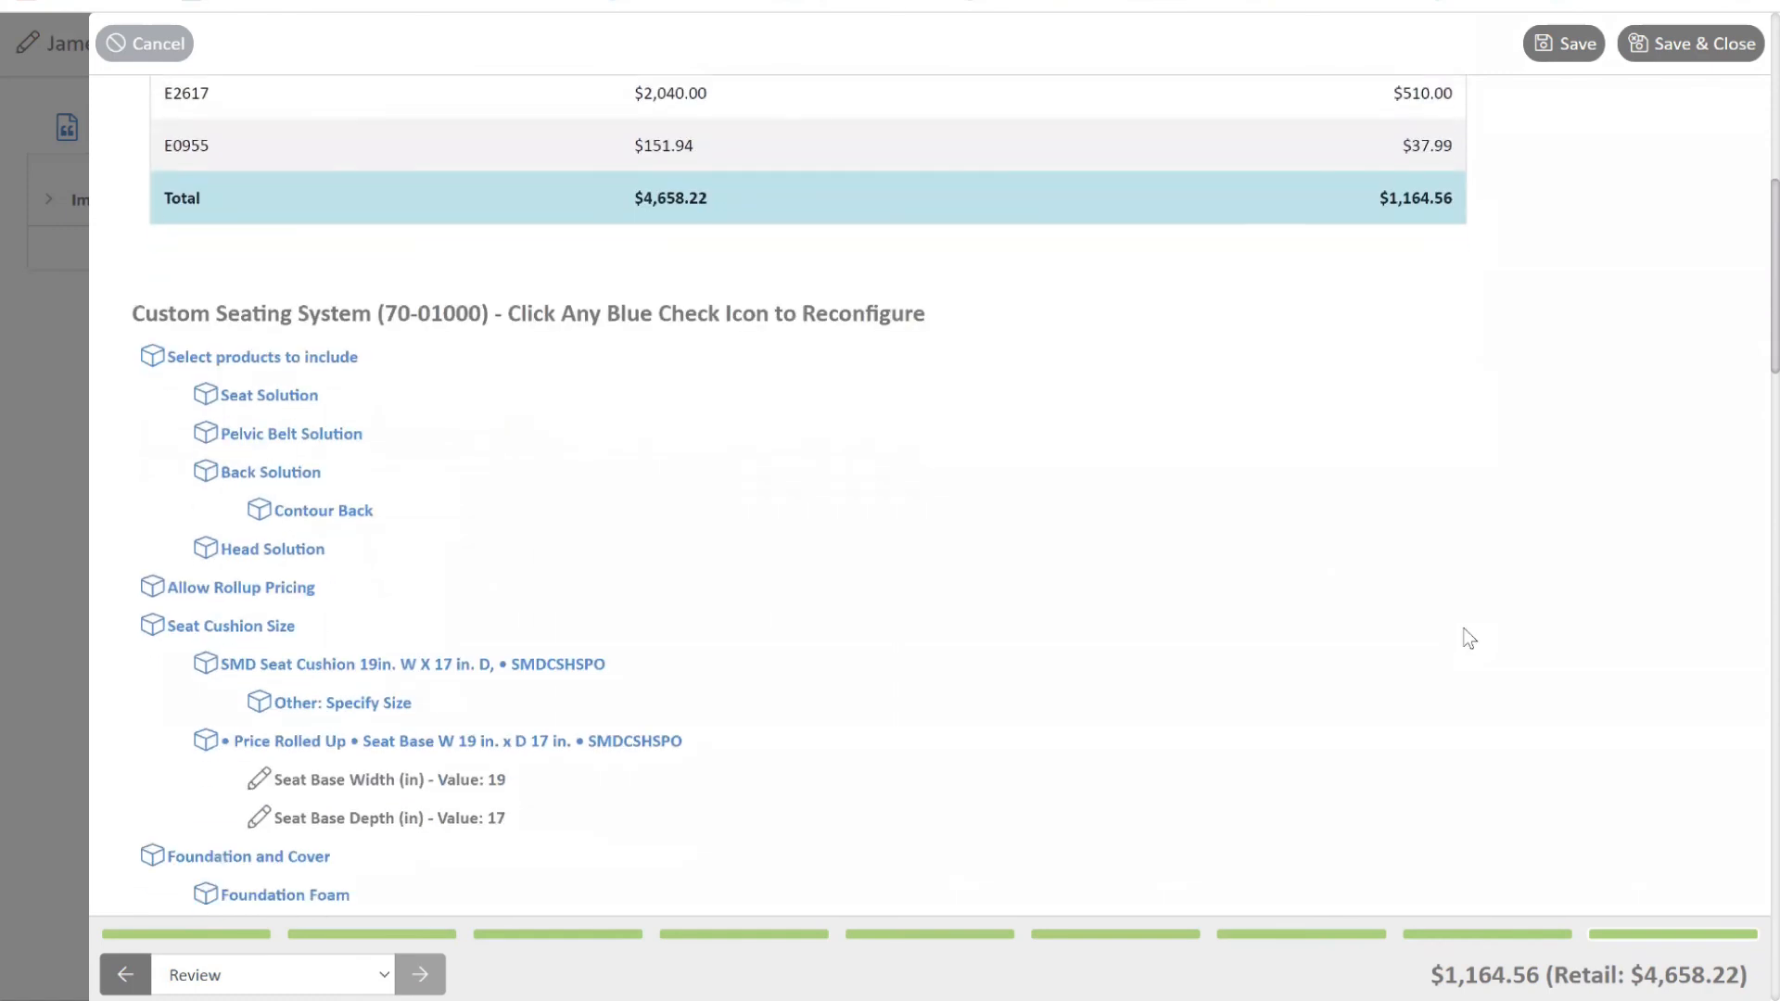
{"action": "scroll", "coordinate": [1469, 639], "scroll_direction": "up", "scroll_amount": 5}
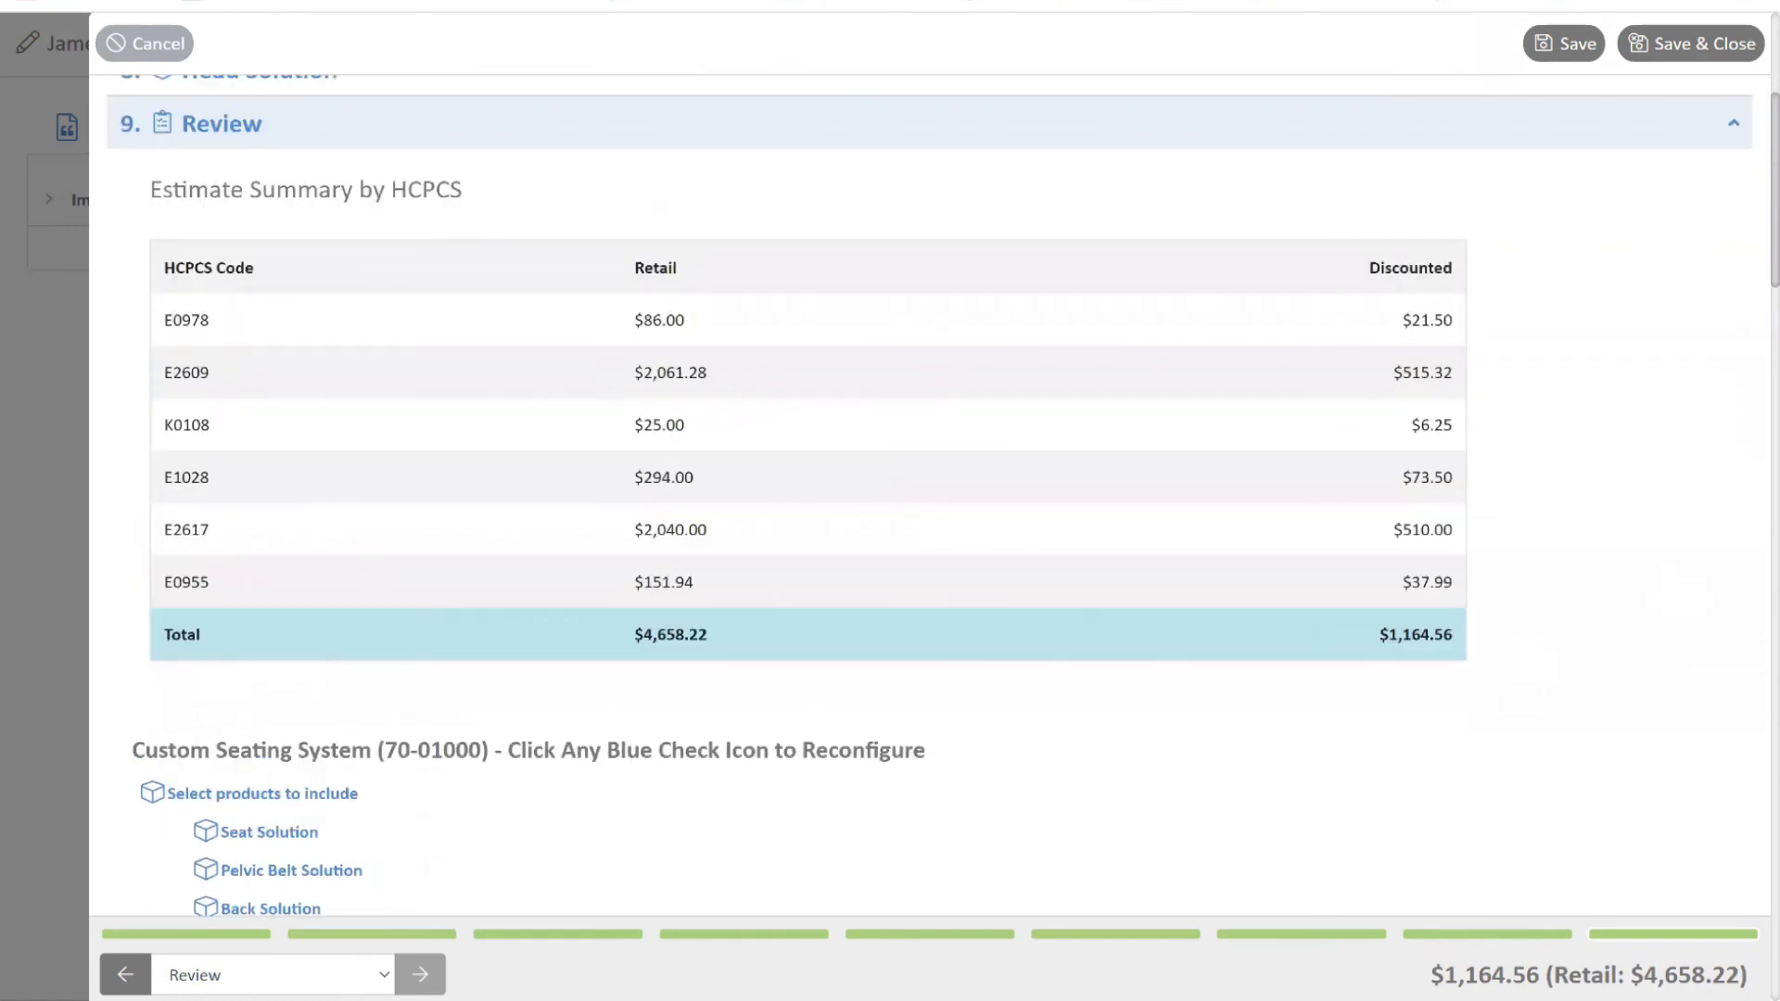
{"action": "left_click", "coordinate": [1688, 44]}
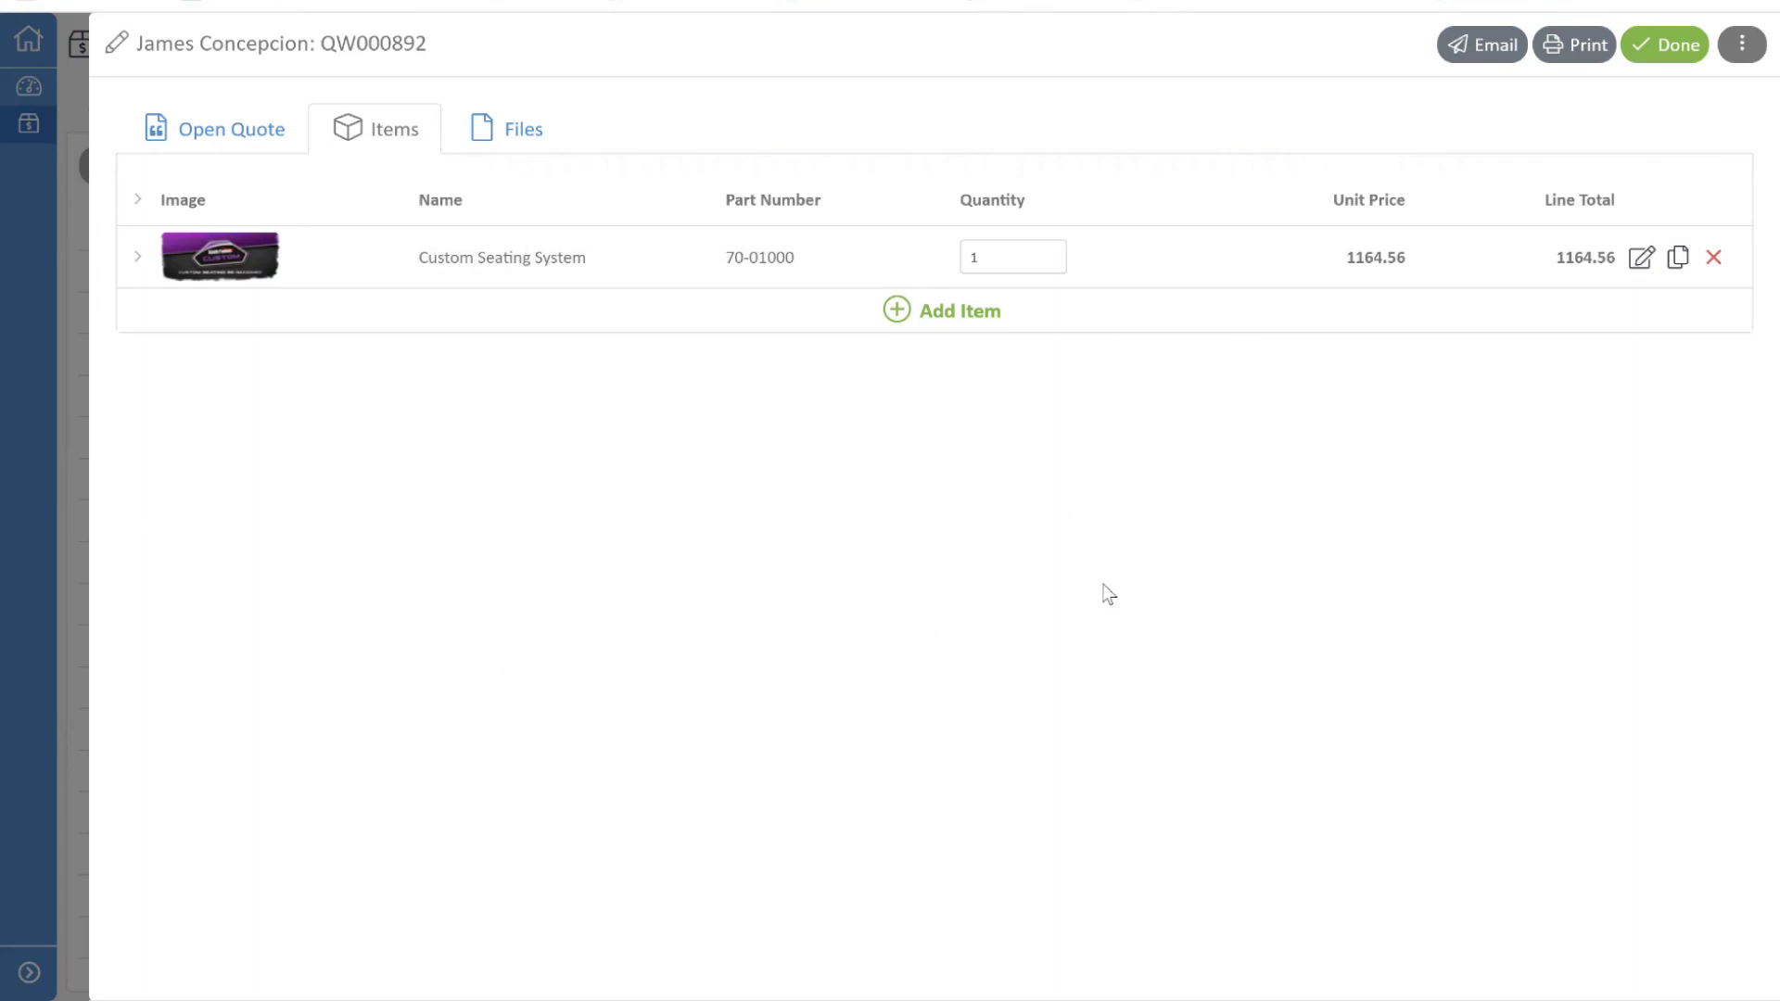
View the Email Quote settings and its PDF template choices, and leave without sending the quote
{"action": "left_click", "coordinate": [1474, 51]}
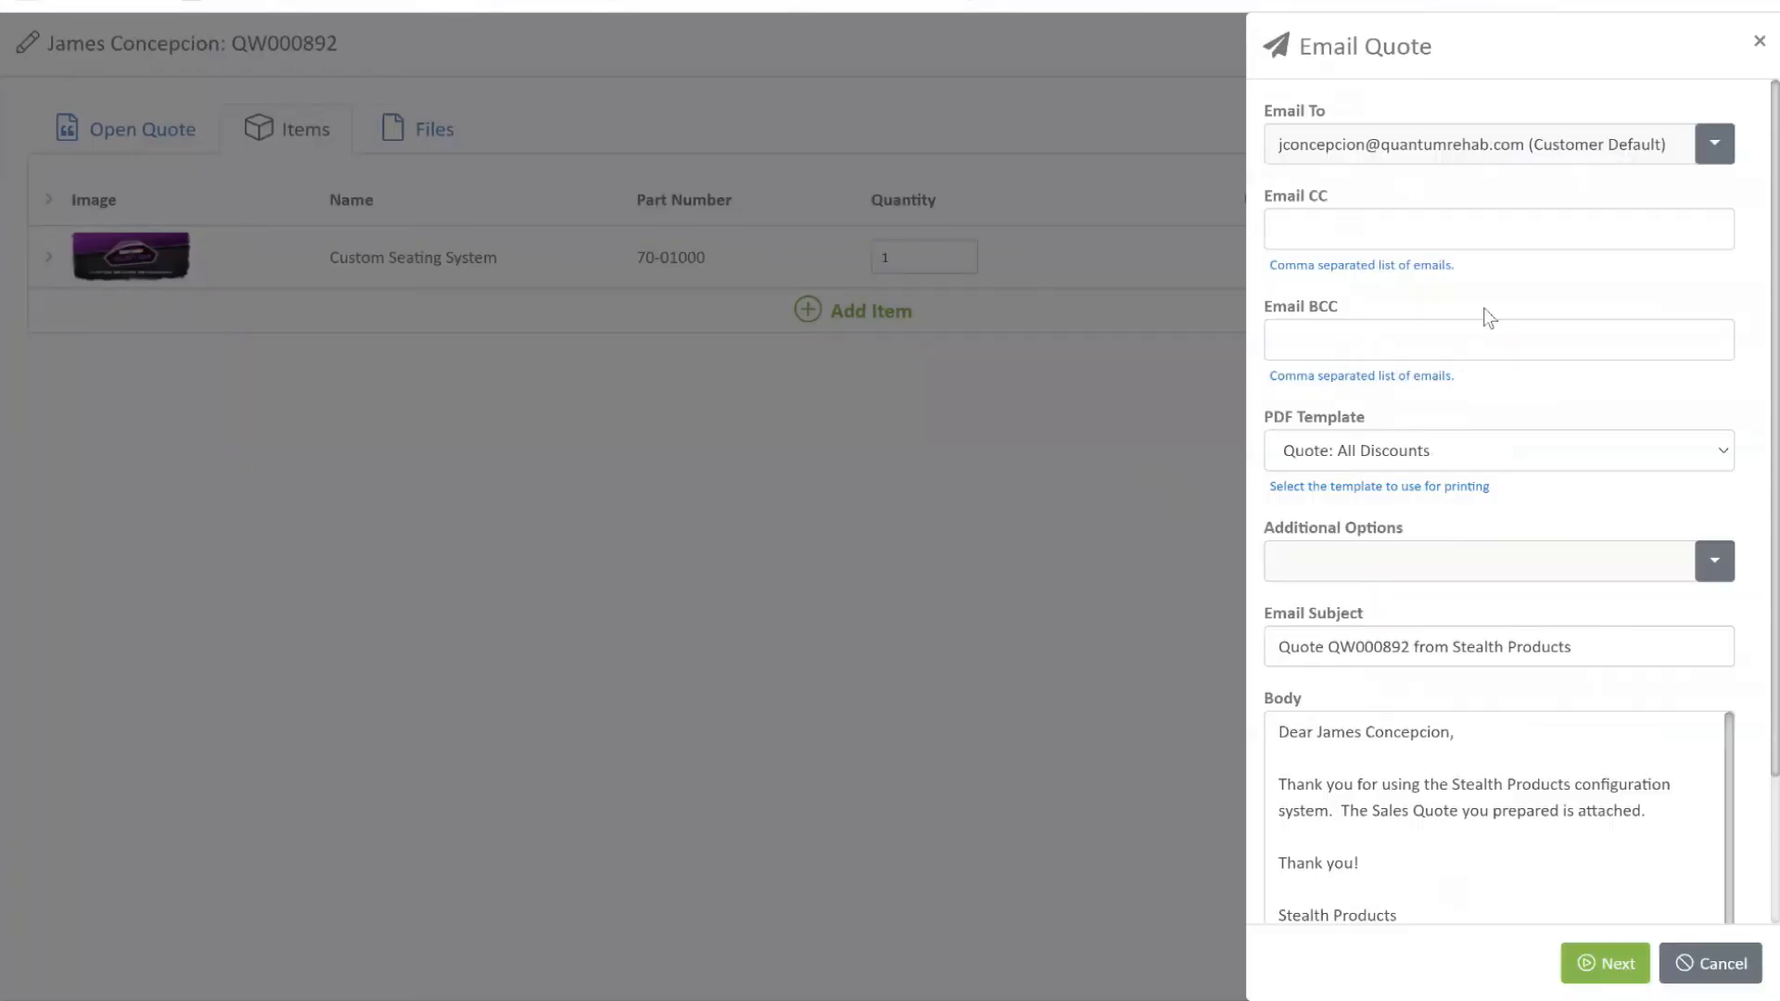
{"action": "left_click", "coordinate": [1724, 454]}
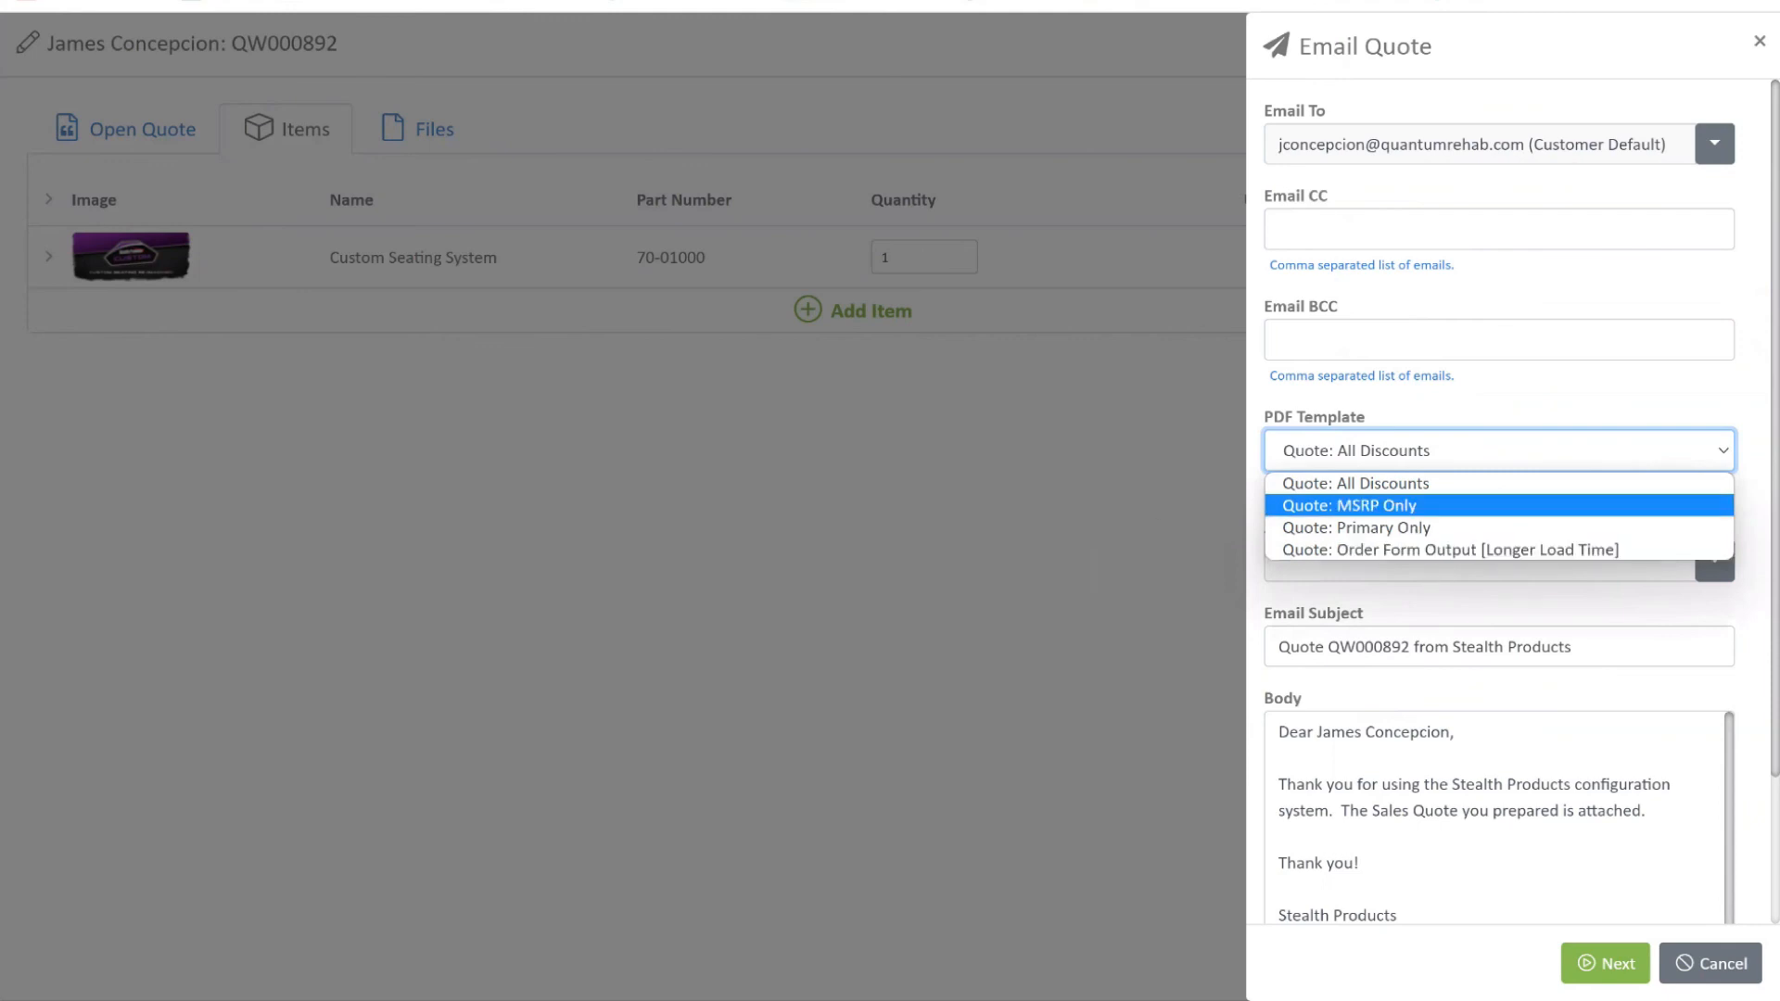
{"action": "left_click", "coordinate": [1136, 516]}
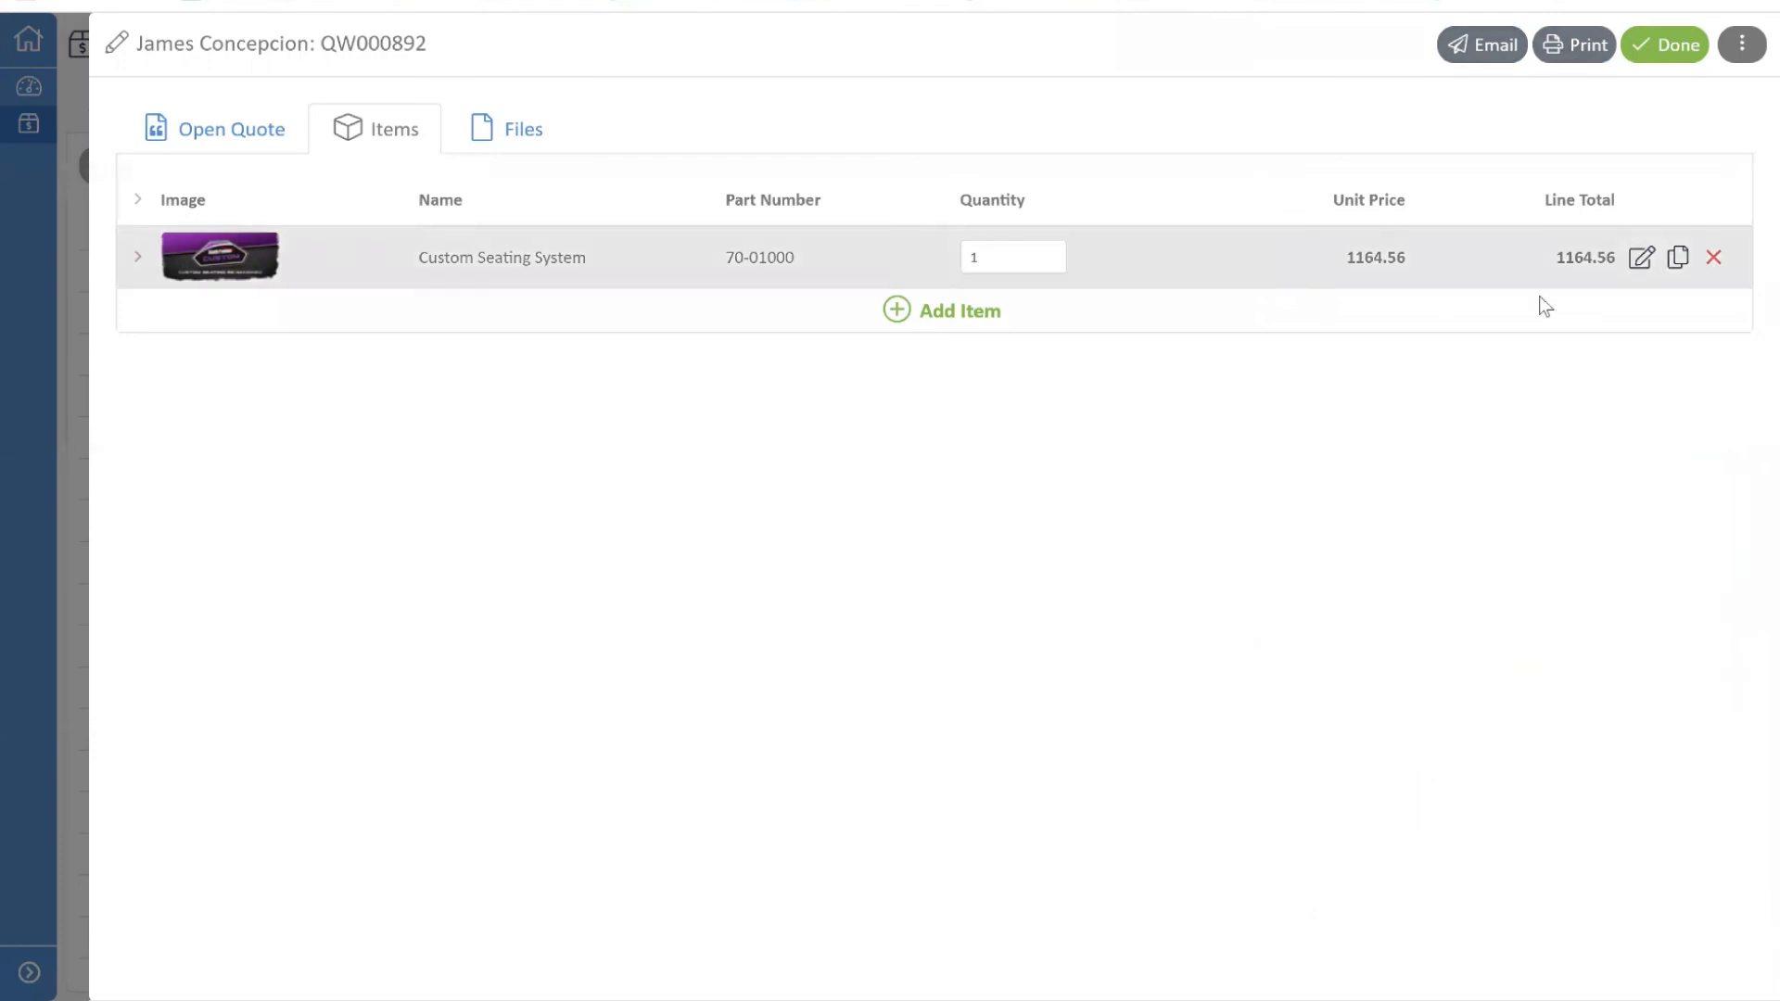
Create a printable PDF of the quote with the Quote: All Discounts template and open the file
{"action": "left_click", "coordinate": [1581, 48]}
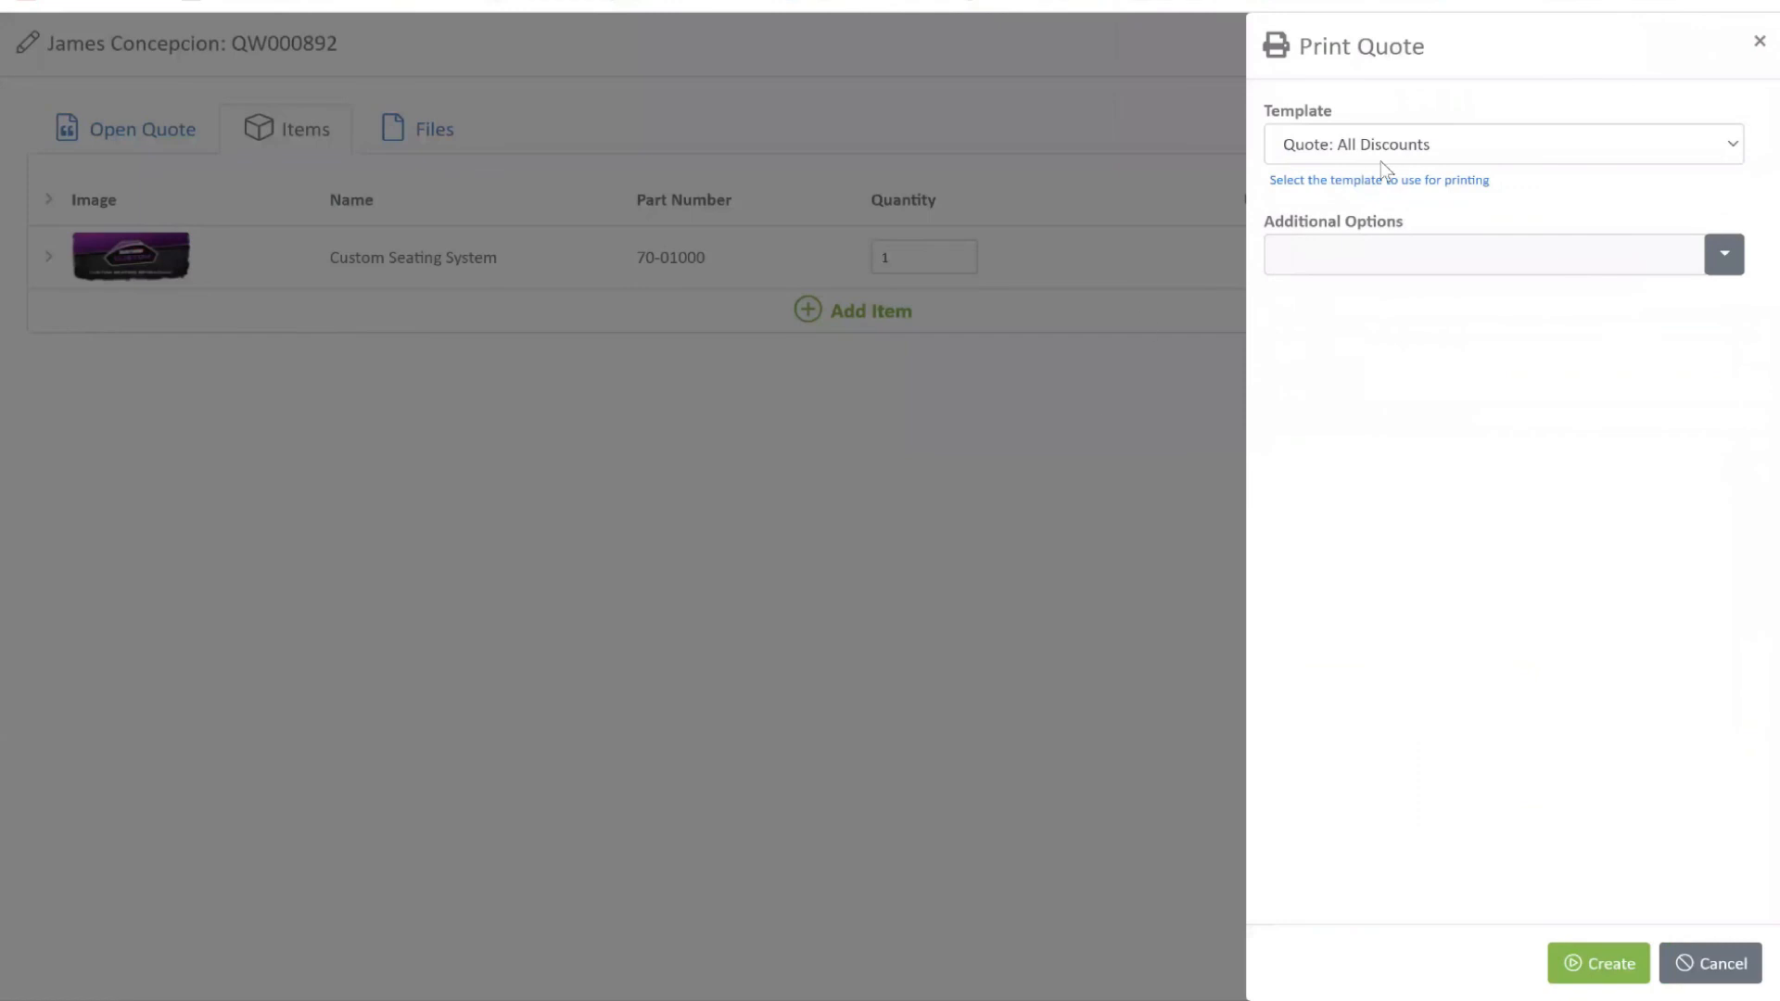
{"action": "left_click", "coordinate": [1738, 148]}
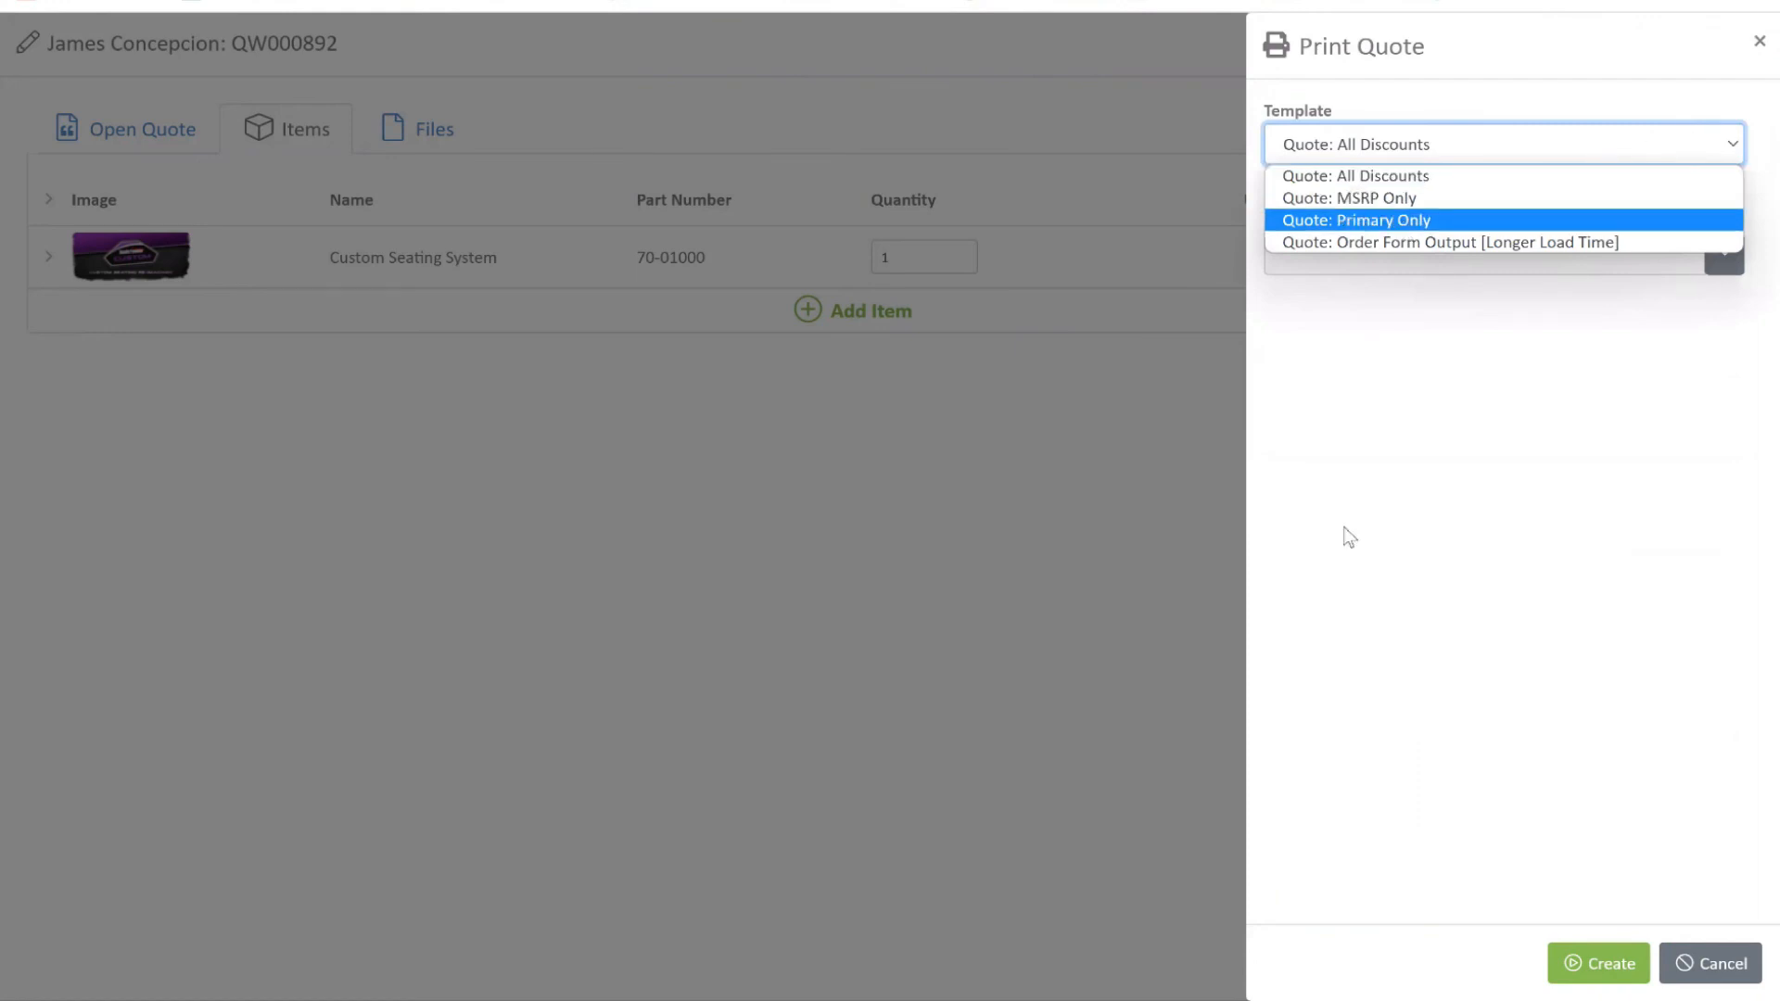
{"action": "left_click", "coordinate": [1611, 969]}
{"action": "left_click", "coordinate": [1610, 969]}
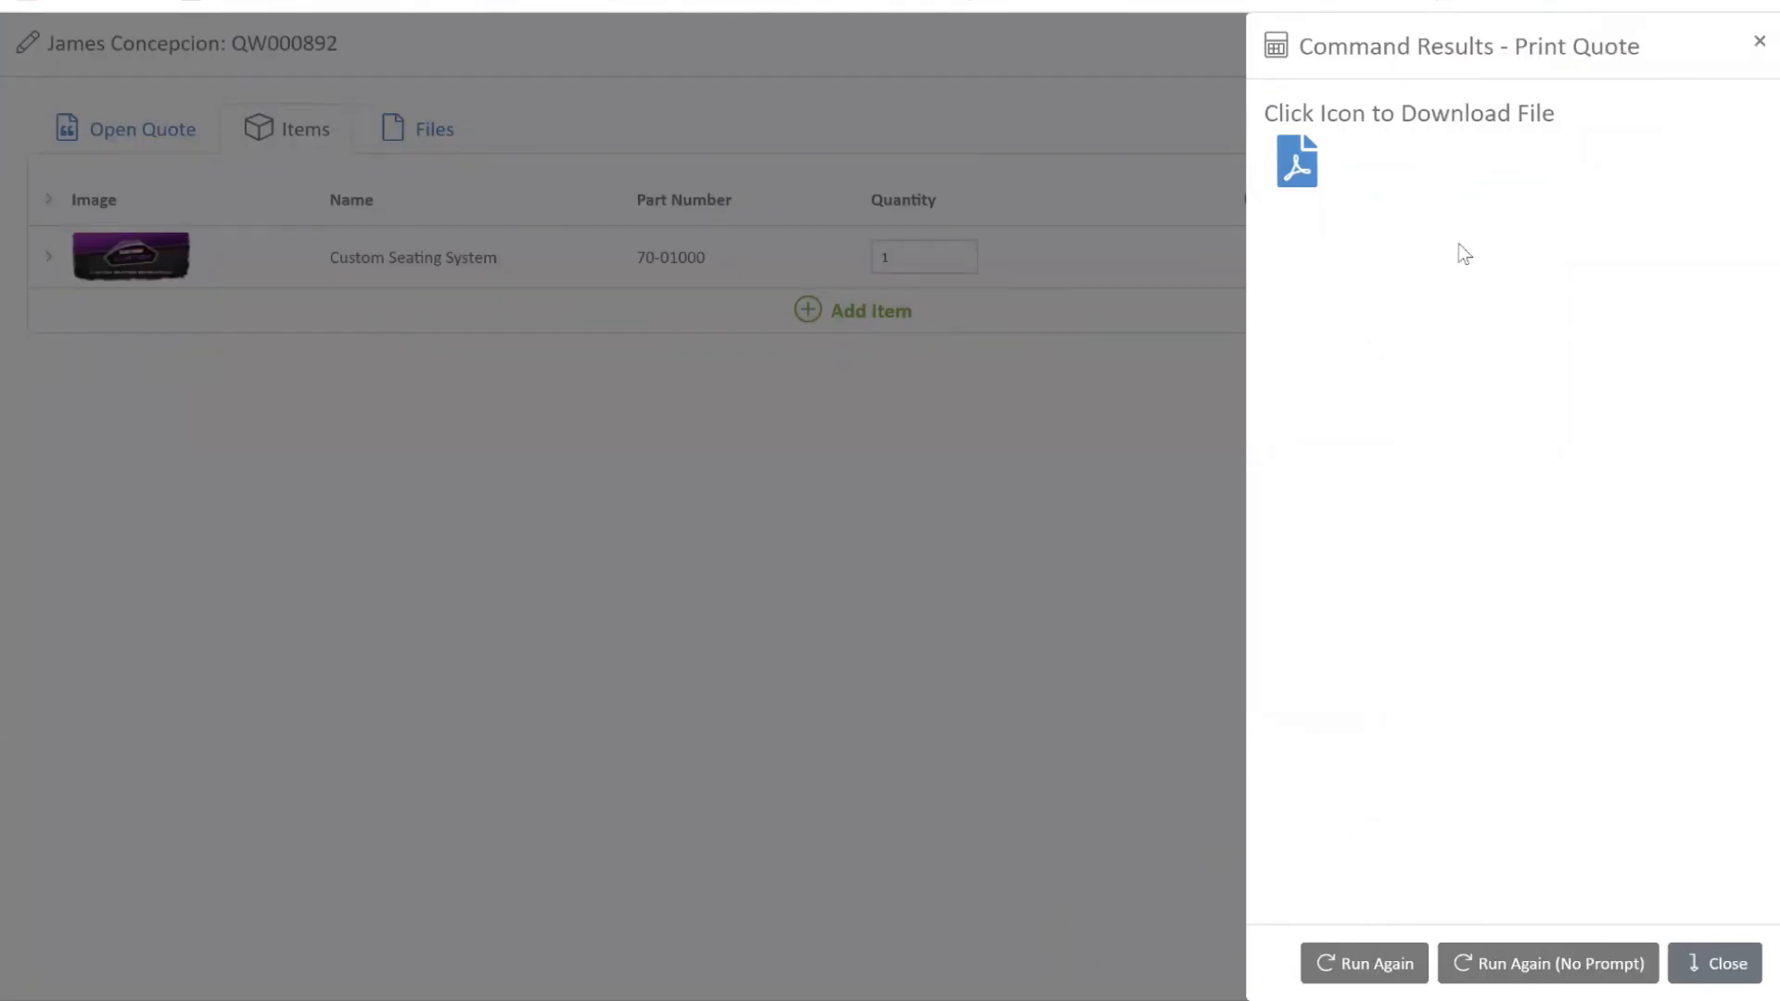
{"action": "left_click", "coordinate": [1295, 162]}
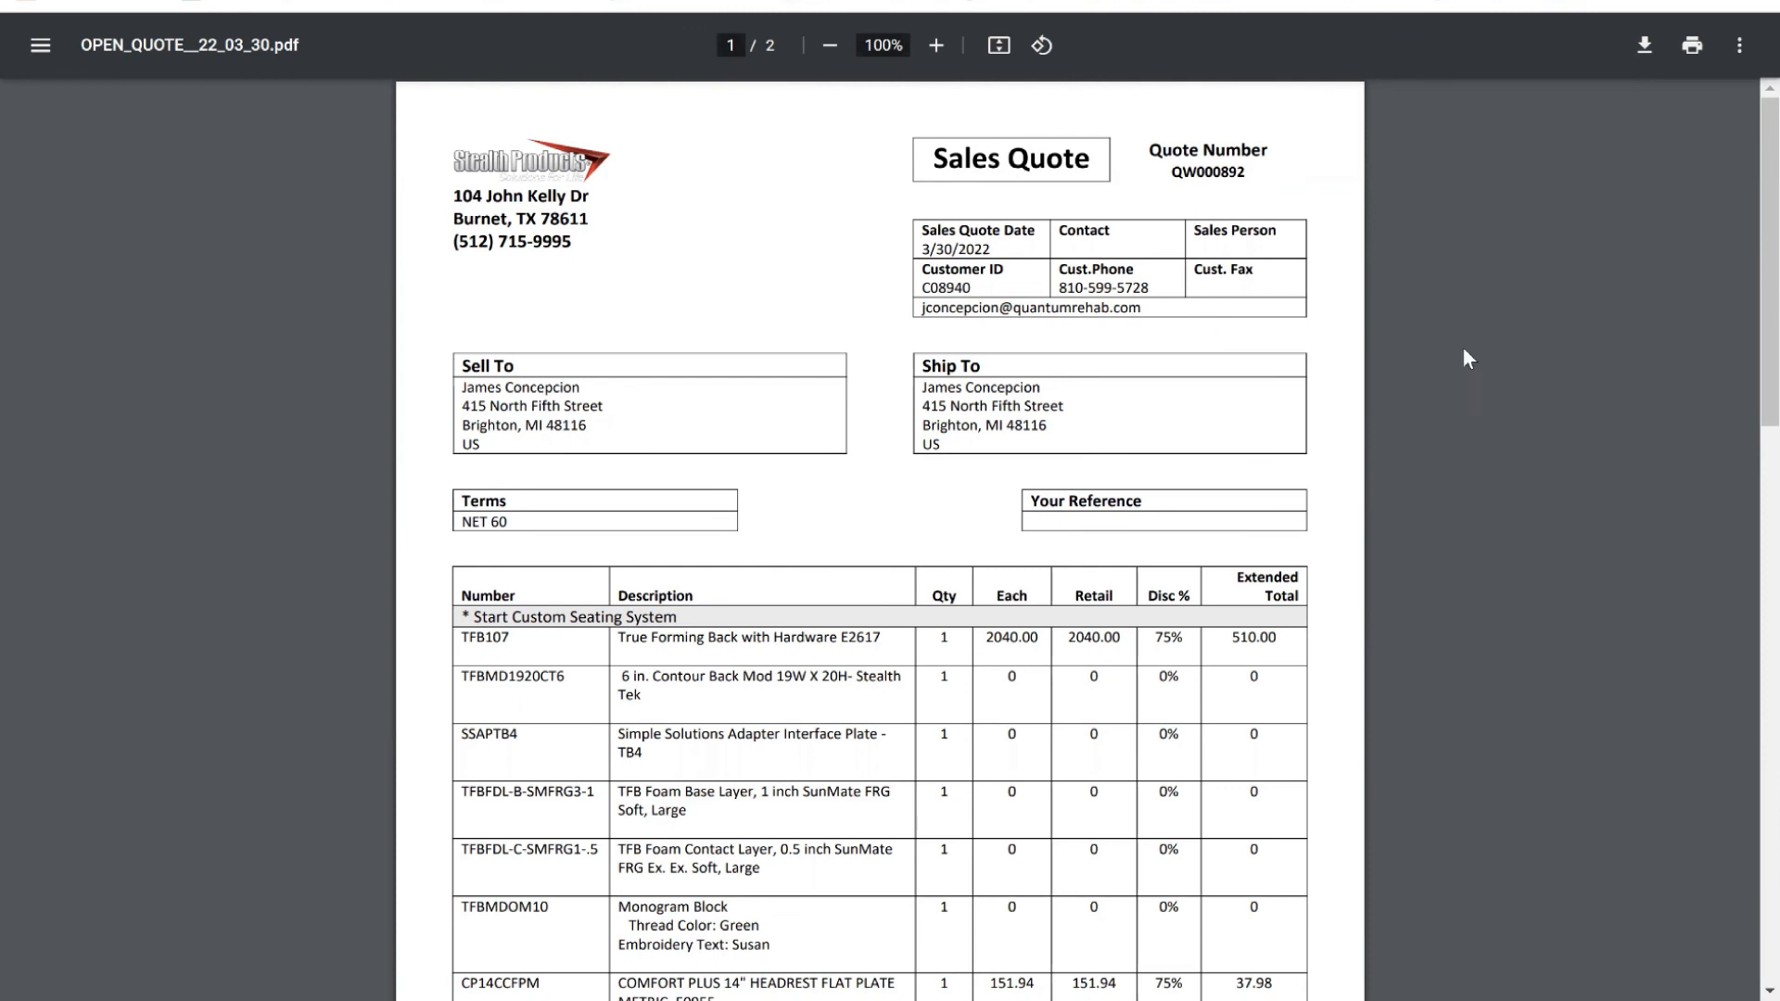
Examine the sales quote PDF's line items, retail prices, discounts and extended totals, and return to the quote's items
{"action": "scroll", "coordinate": [1577, 356], "scroll_direction": "down", "scroll_amount": 2}
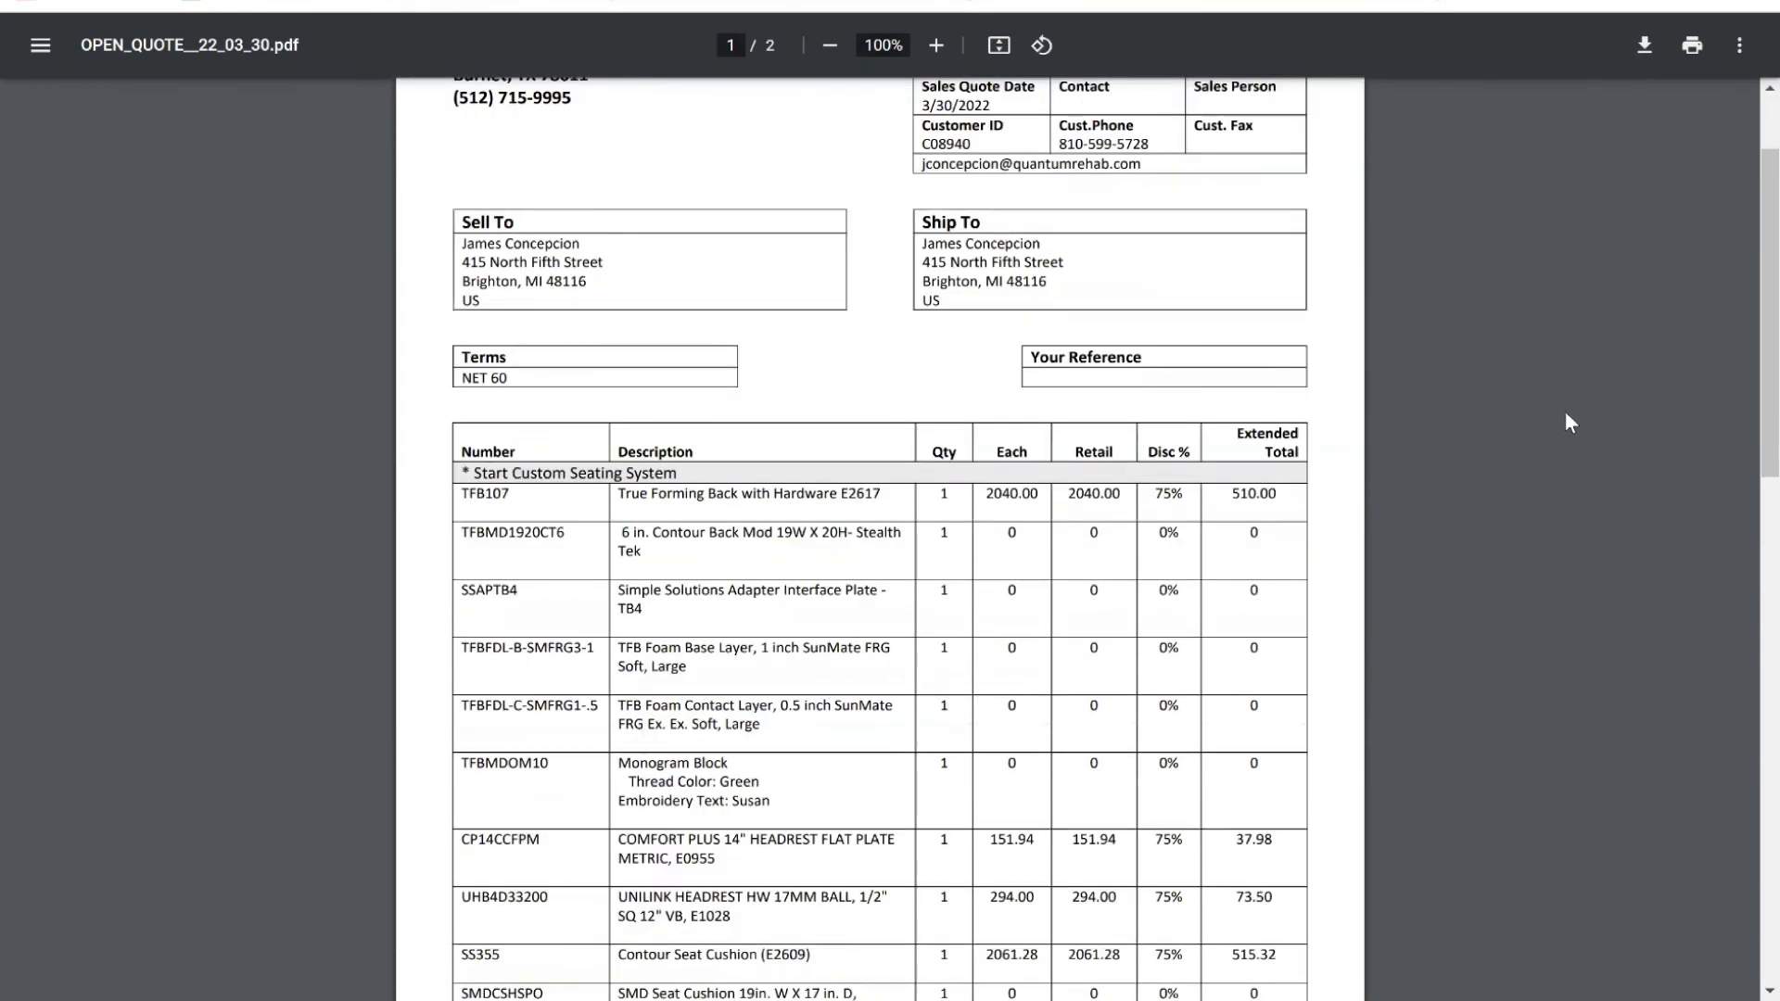
{"action": "scroll", "coordinate": [1565, 413], "scroll_direction": "down", "scroll_amount": 1}
{"action": "scroll", "coordinate": [1574, 426], "scroll_direction": "up", "scroll_amount": 2}
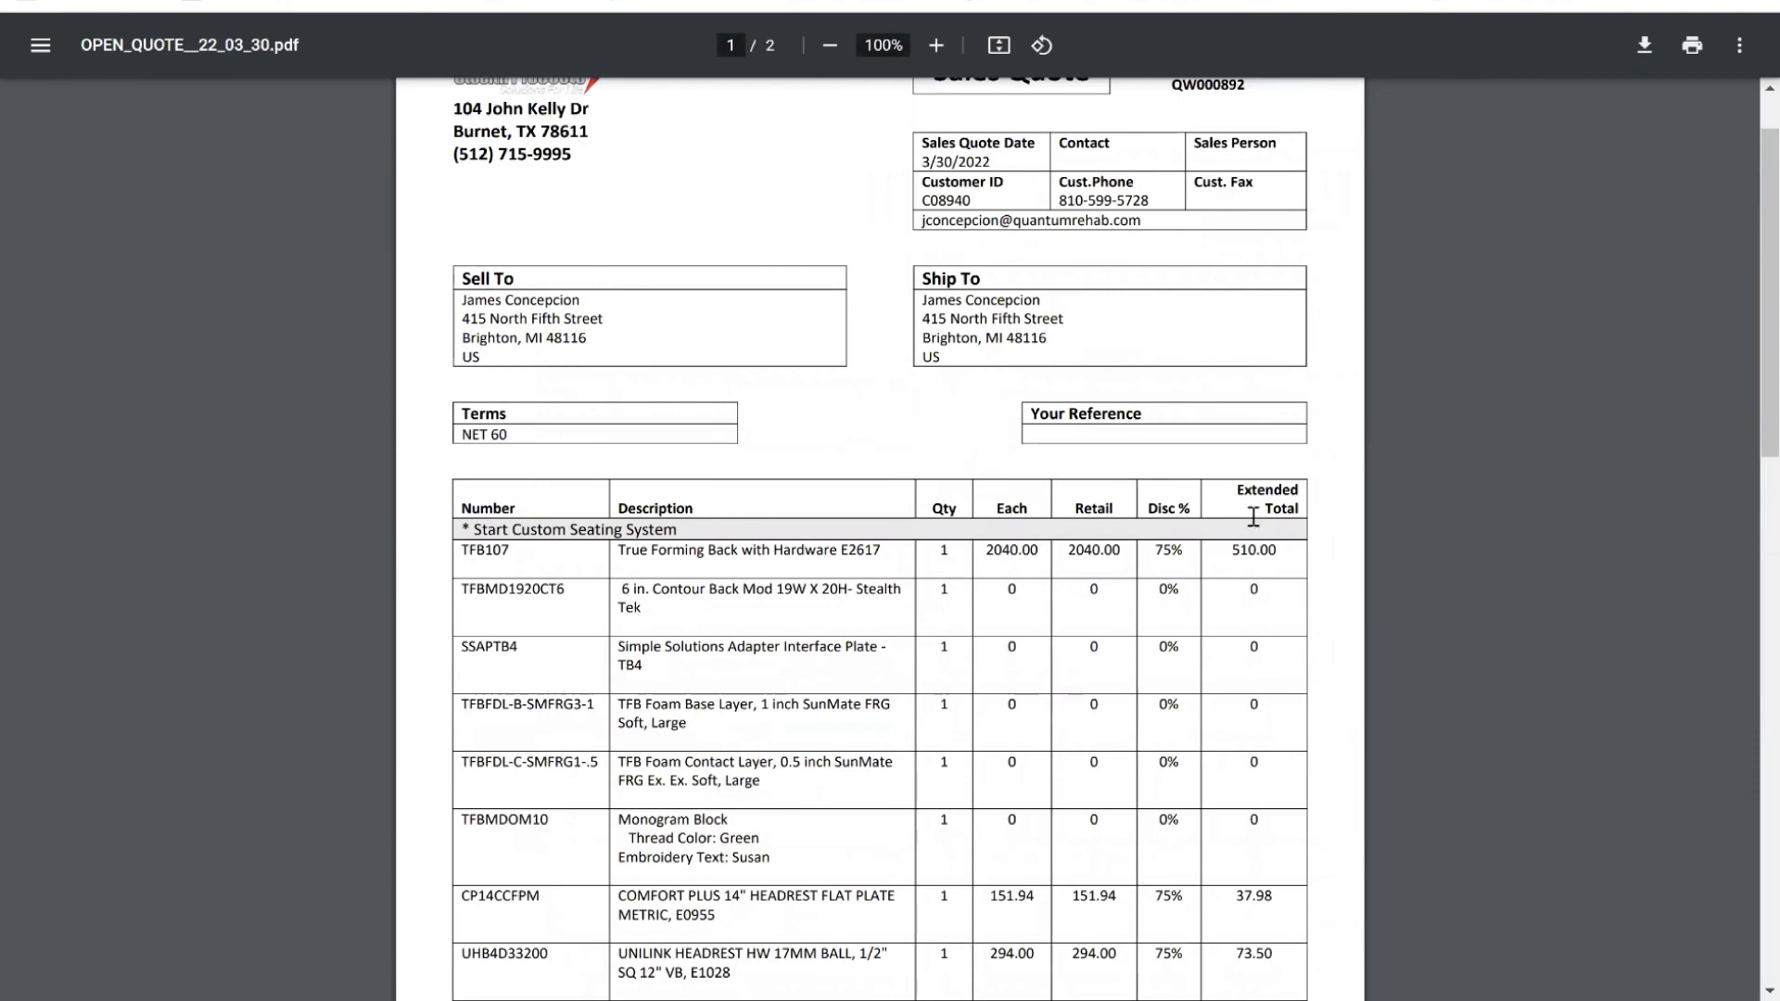
{"action": "scroll", "coordinate": [1066, 398], "scroll_direction": "down", "scroll_amount": 3}
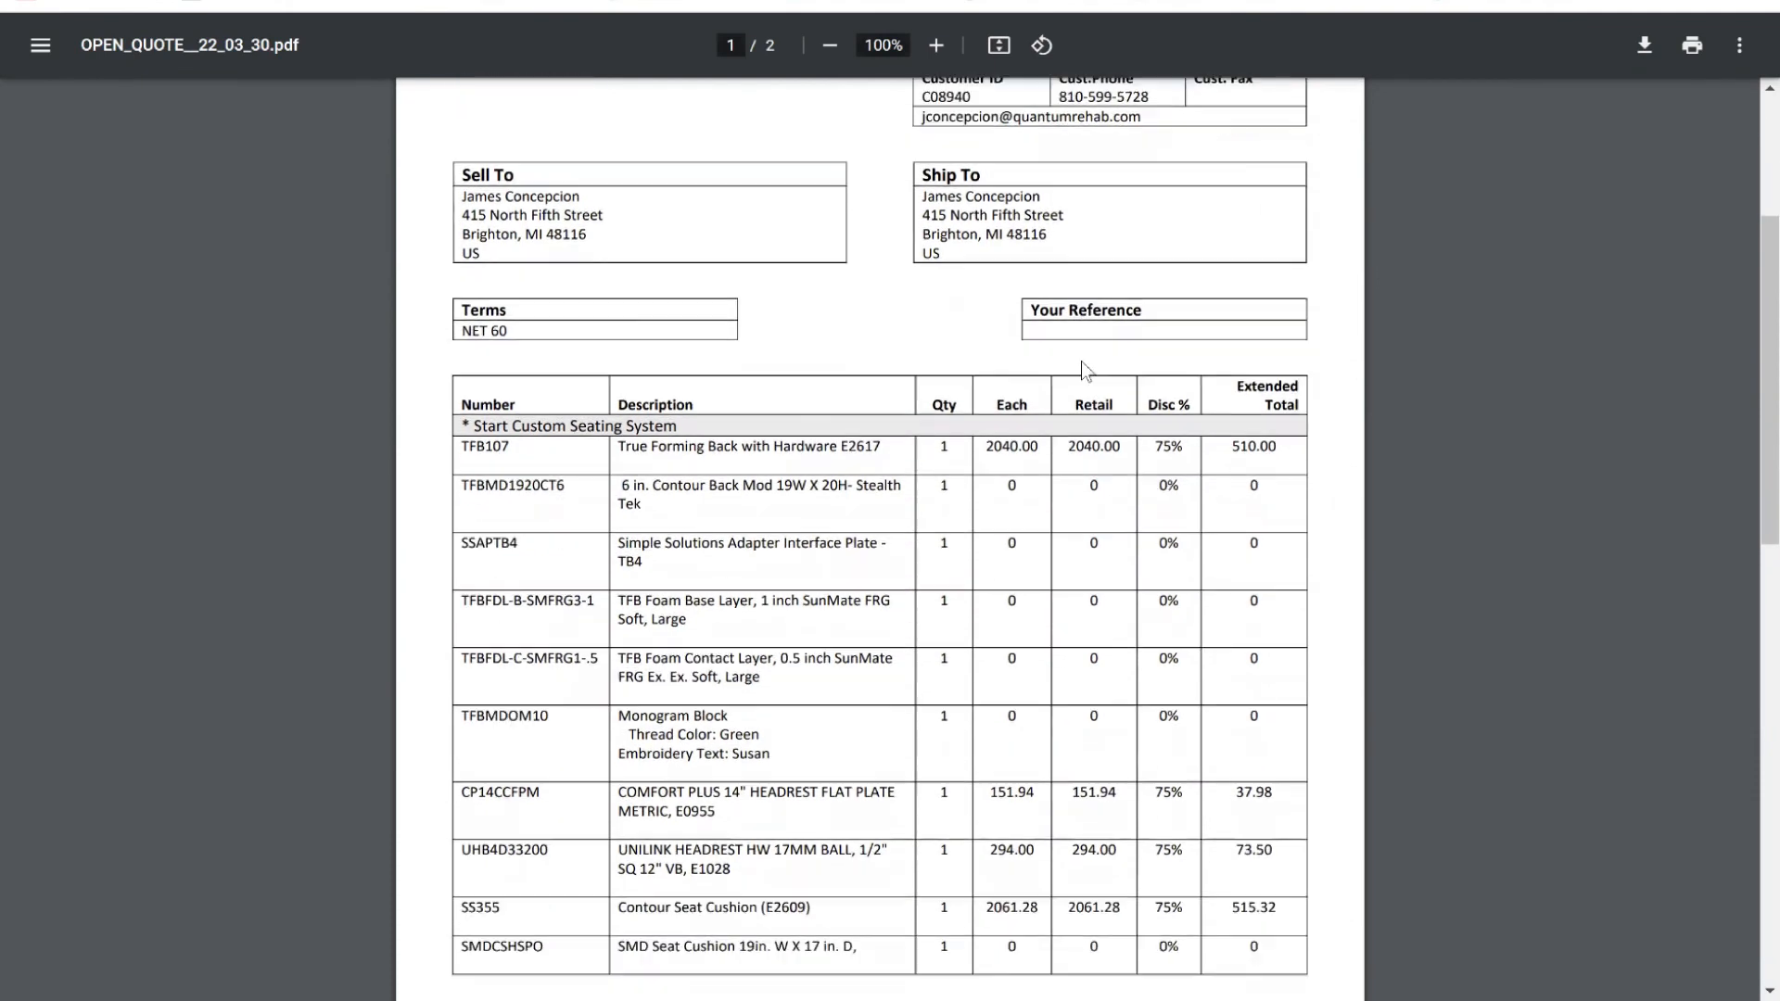
{"action": "scroll", "coordinate": [1182, 559], "scroll_direction": "down", "scroll_amount": 3}
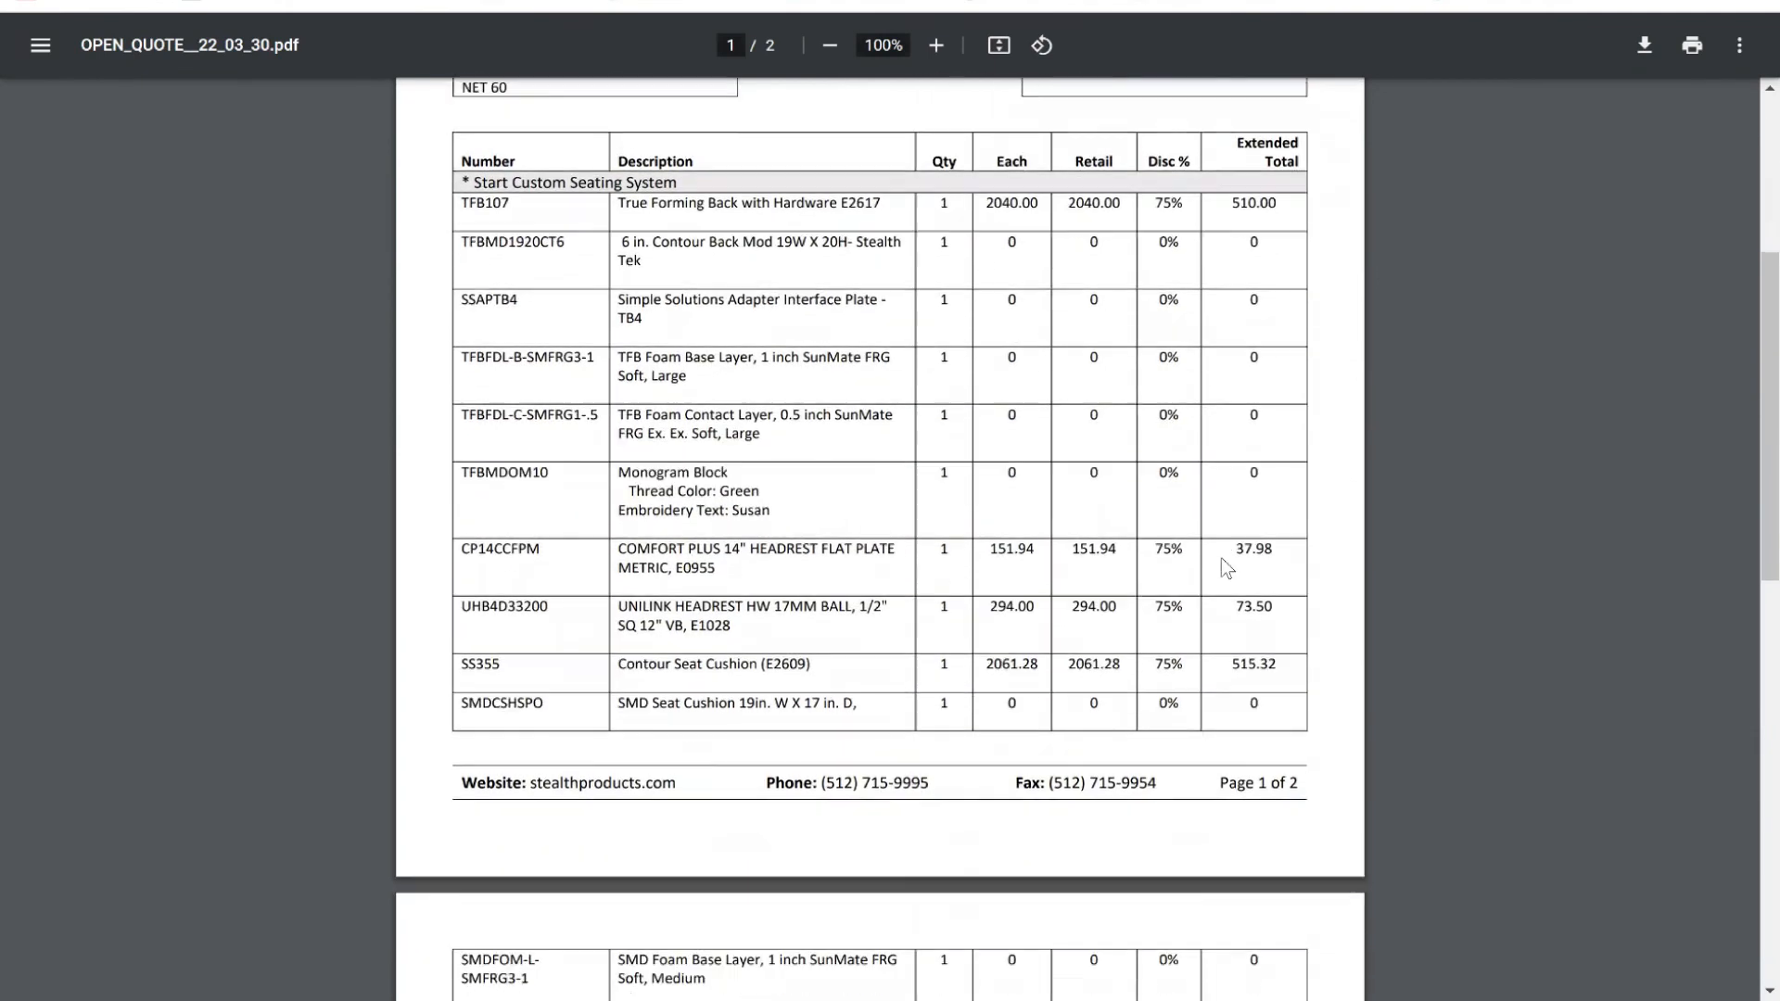
{"action": "scroll", "coordinate": [1322, 532], "scroll_direction": "down", "scroll_amount": 1}
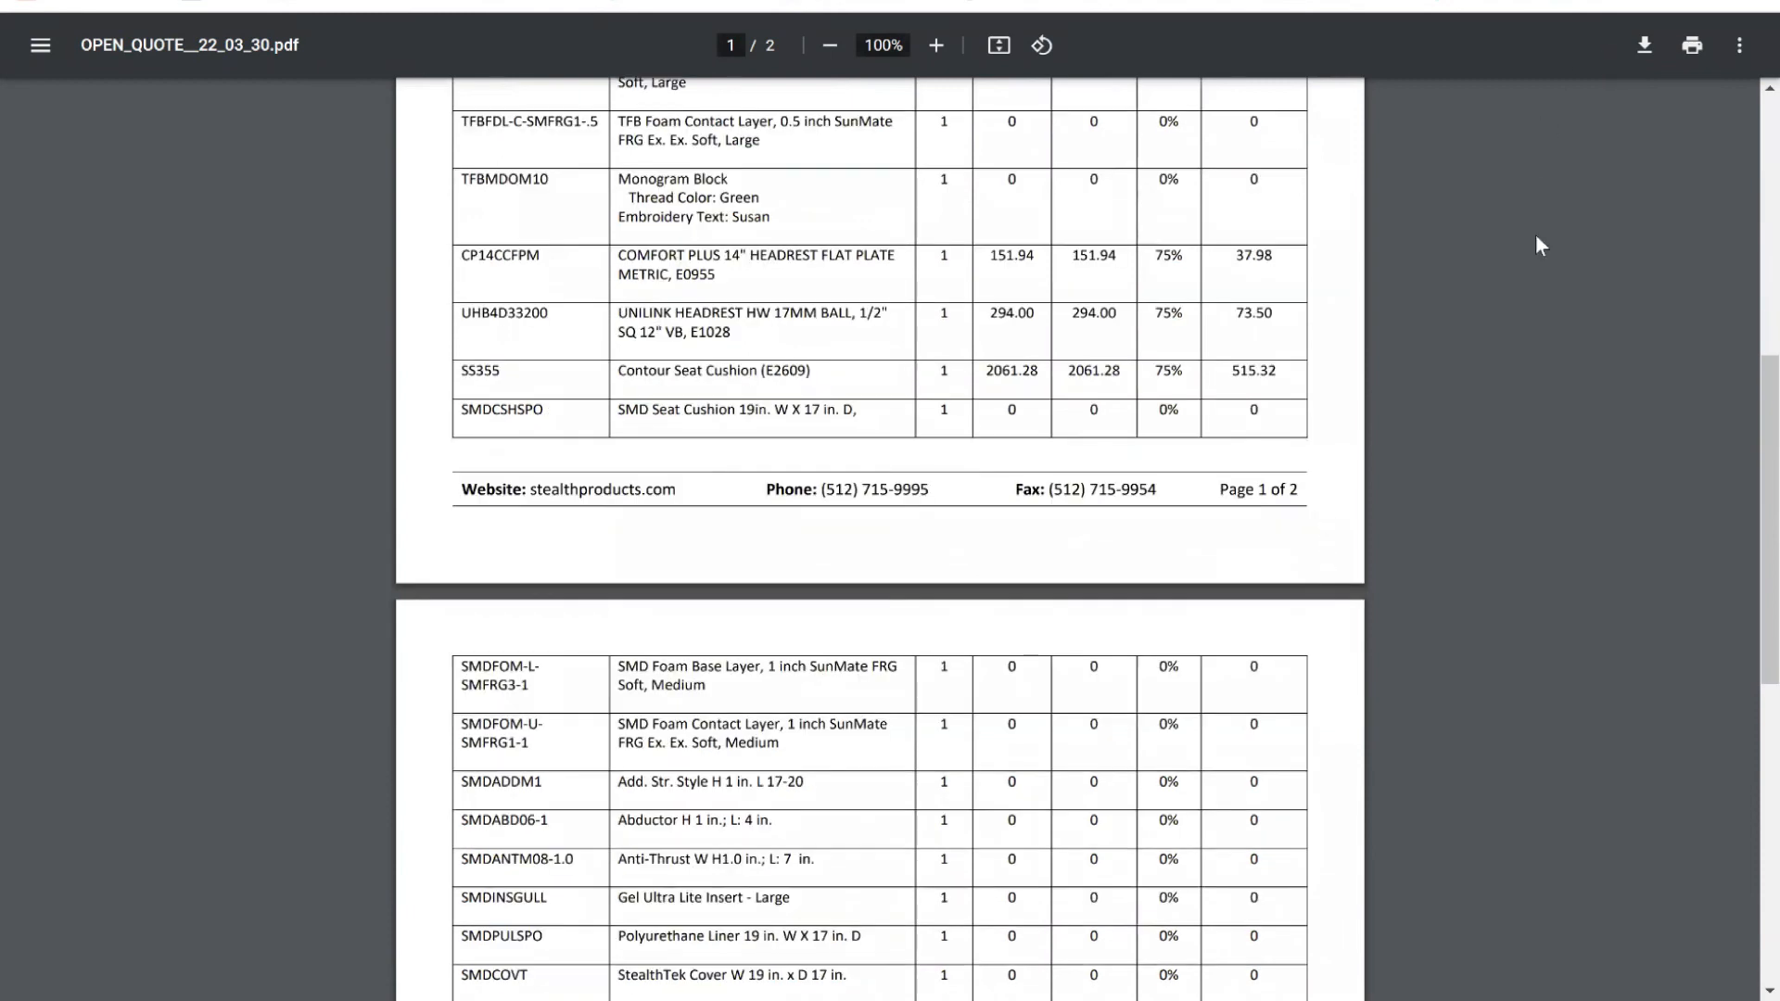
{"action": "scroll", "coordinate": [834, 170], "scroll_direction": "up", "scroll_amount": 3}
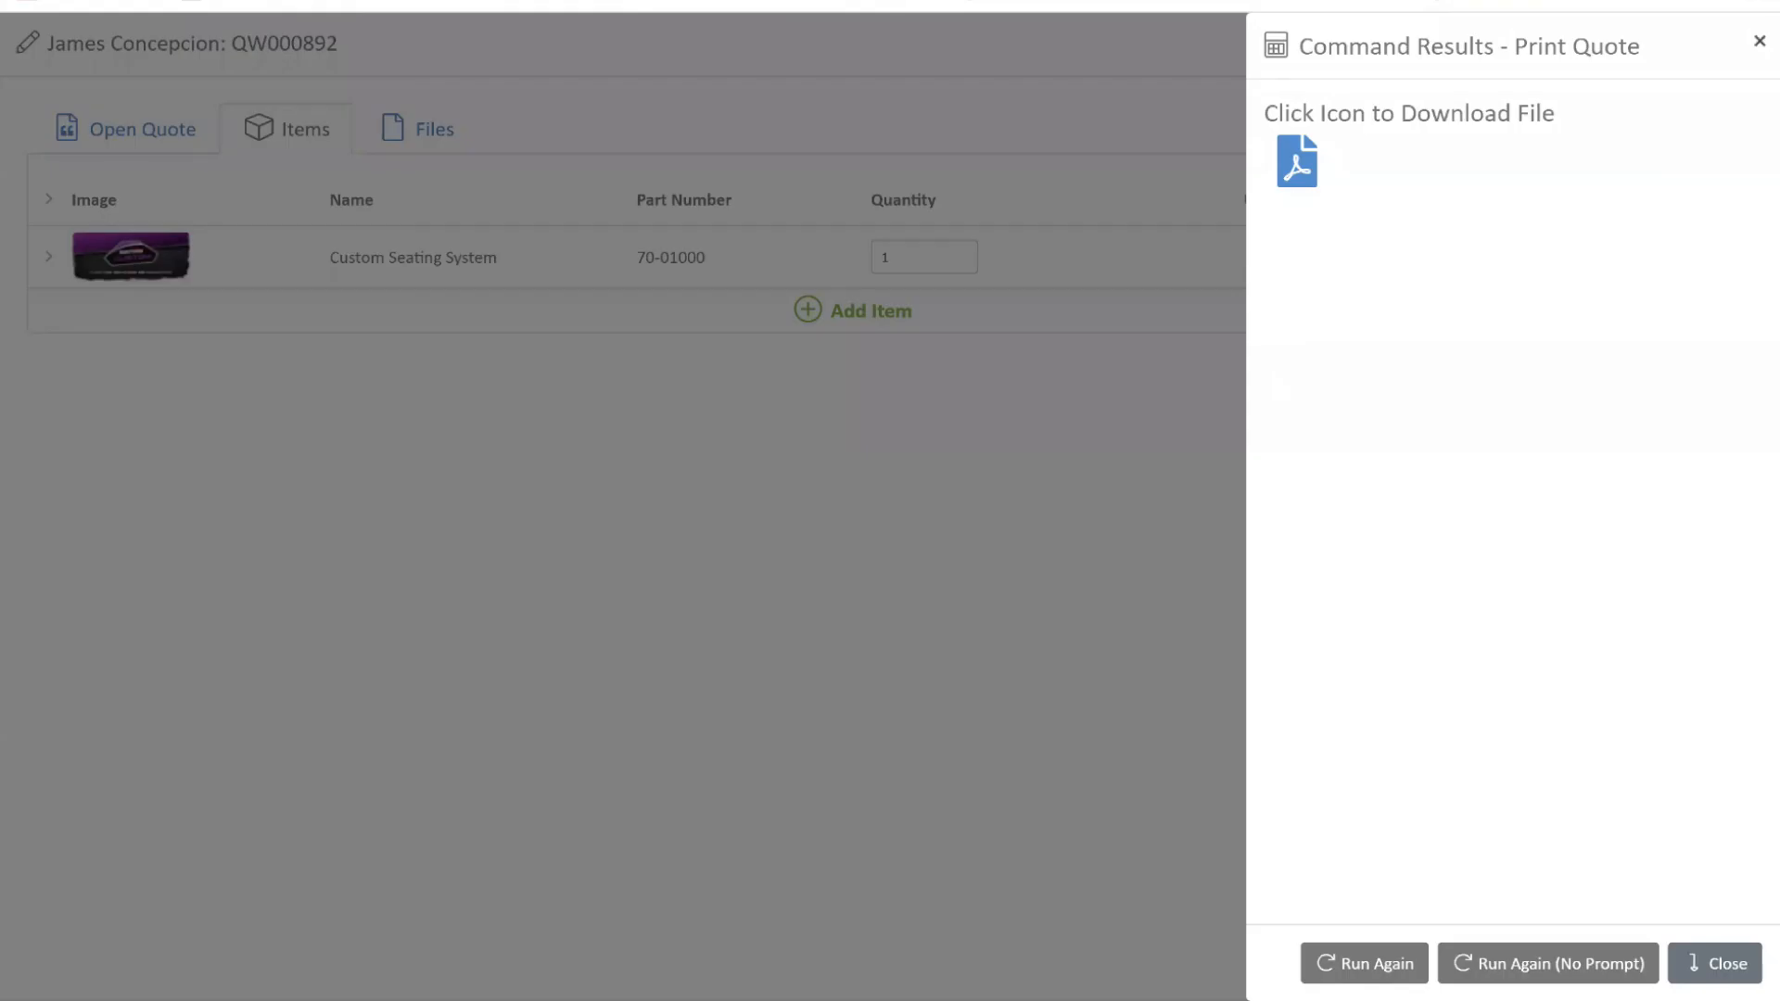
{"action": "left_click", "coordinate": [1715, 964]}
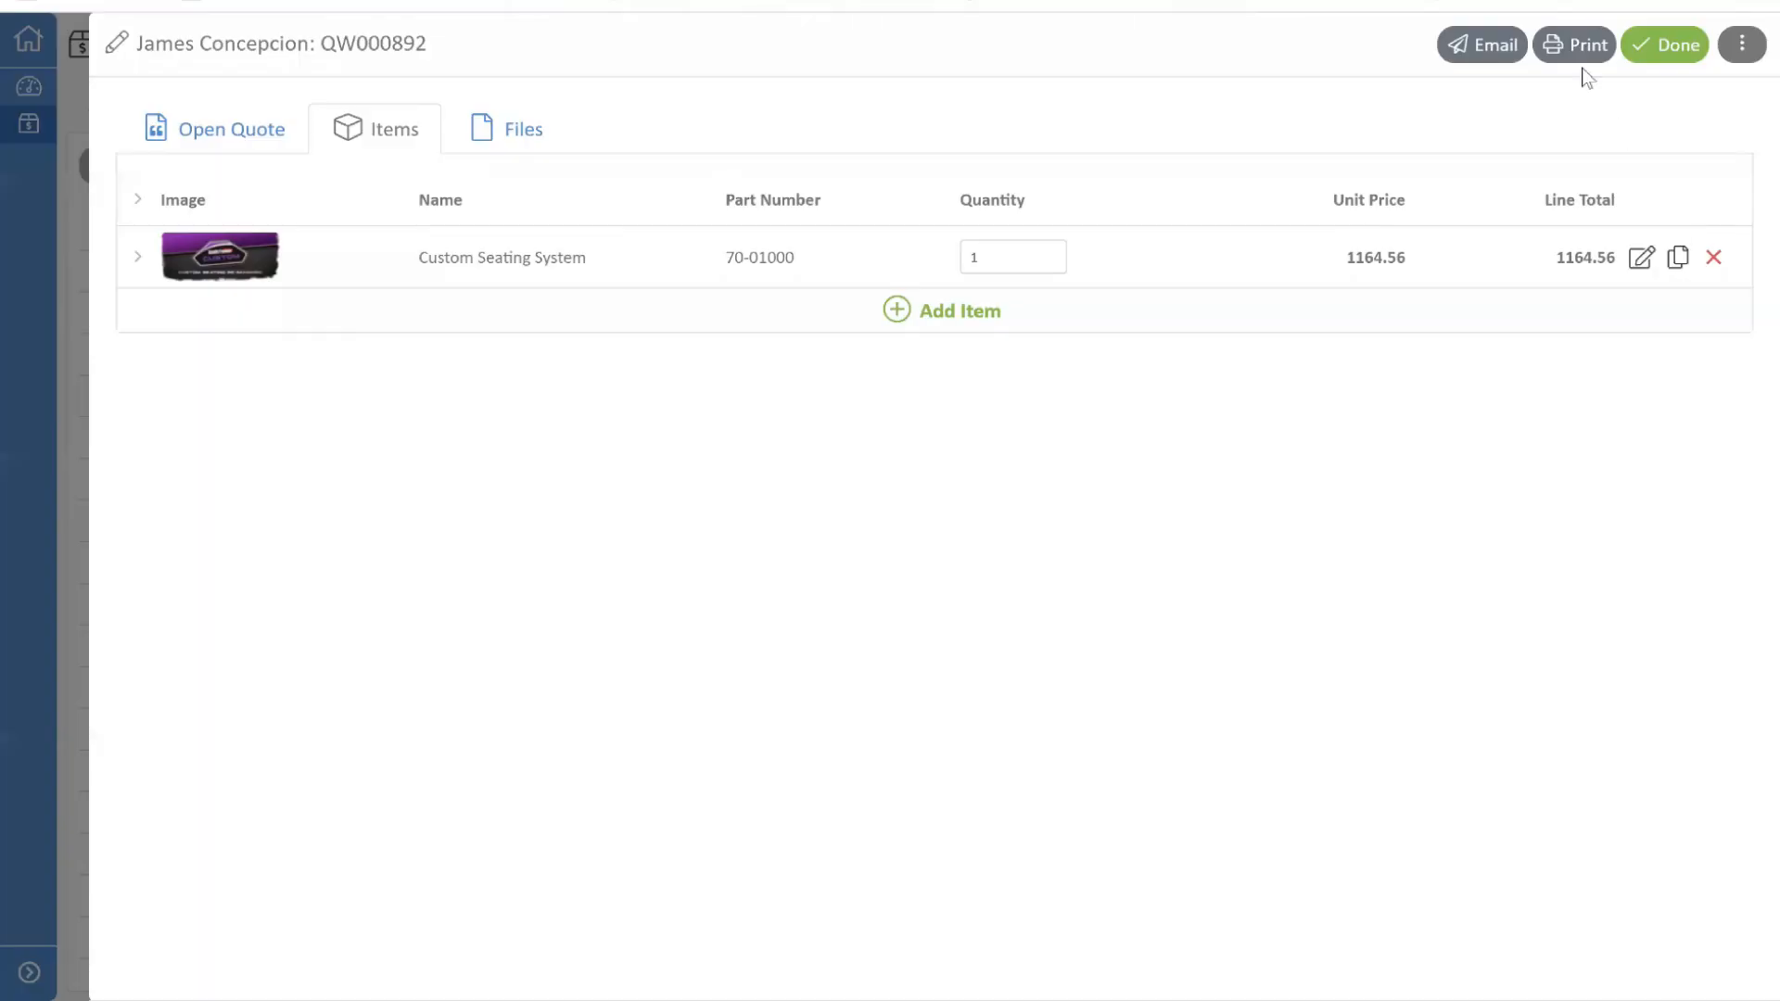
Create another PDF of the quote with the Quote: Order Form Output [Longer Load Time] template and open it
{"action": "left_click", "coordinate": [1584, 43]}
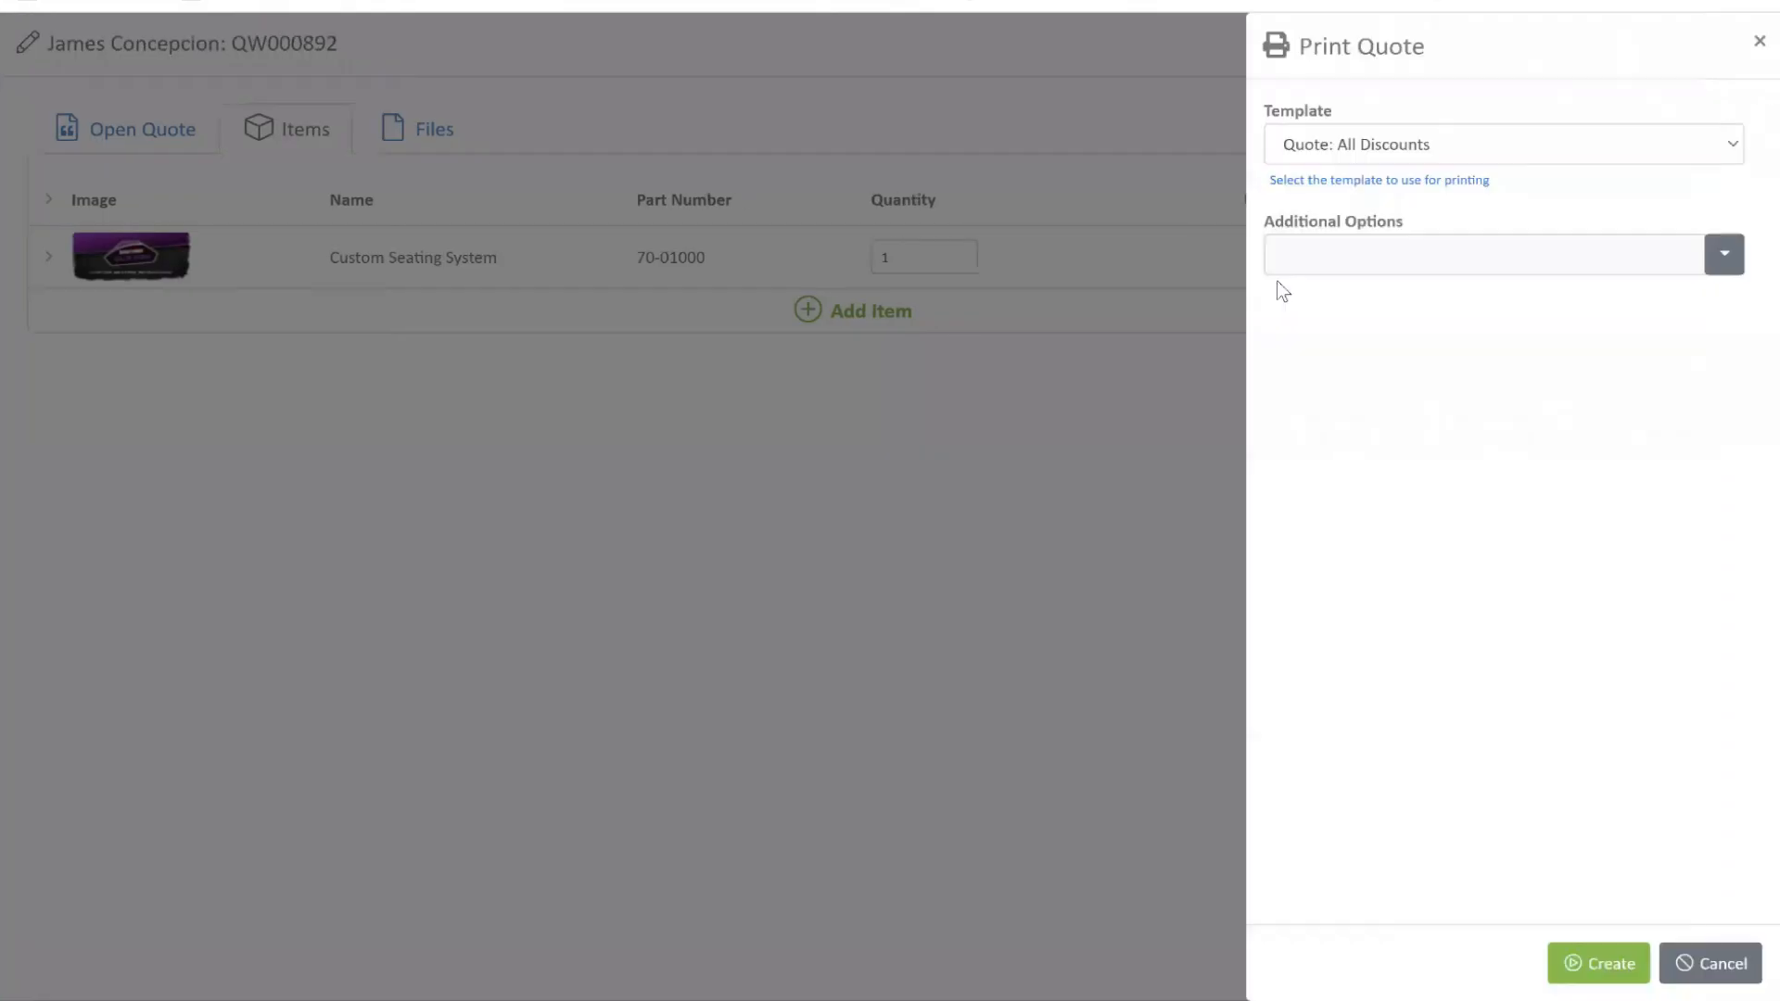
{"action": "left_click", "coordinate": [1732, 144]}
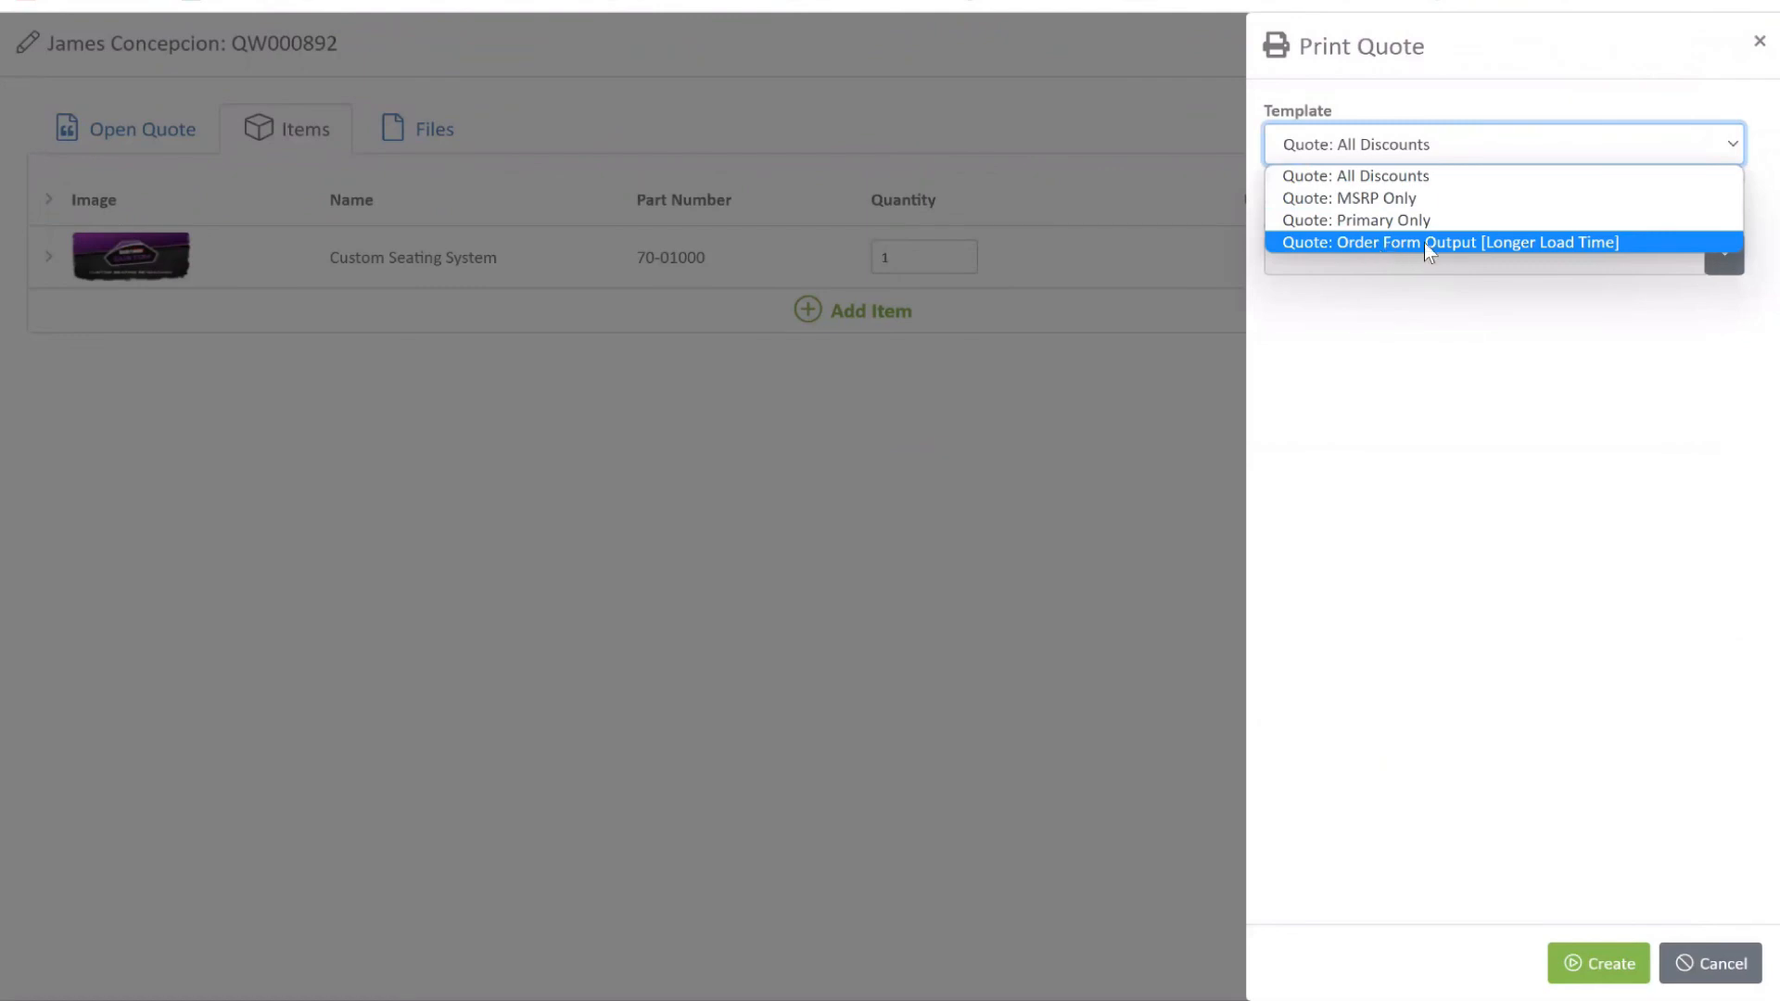
{"action": "left_click", "coordinate": [1424, 242]}
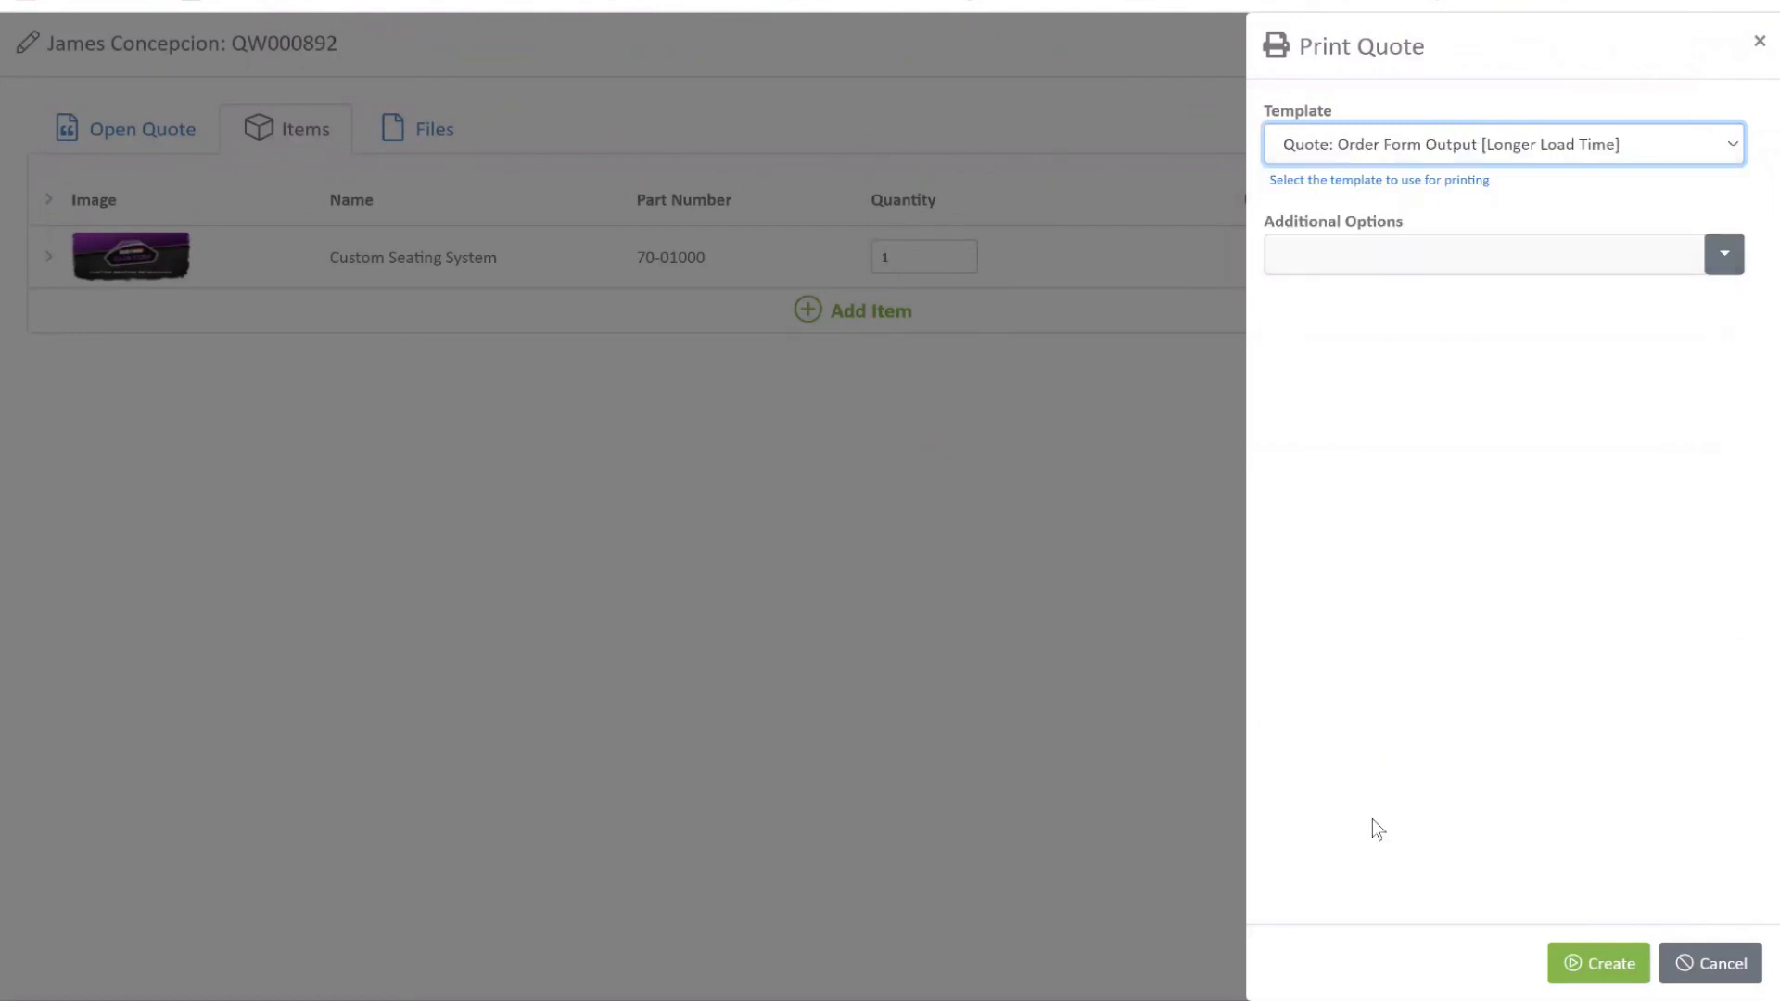
{"action": "left_click", "coordinate": [1617, 961]}
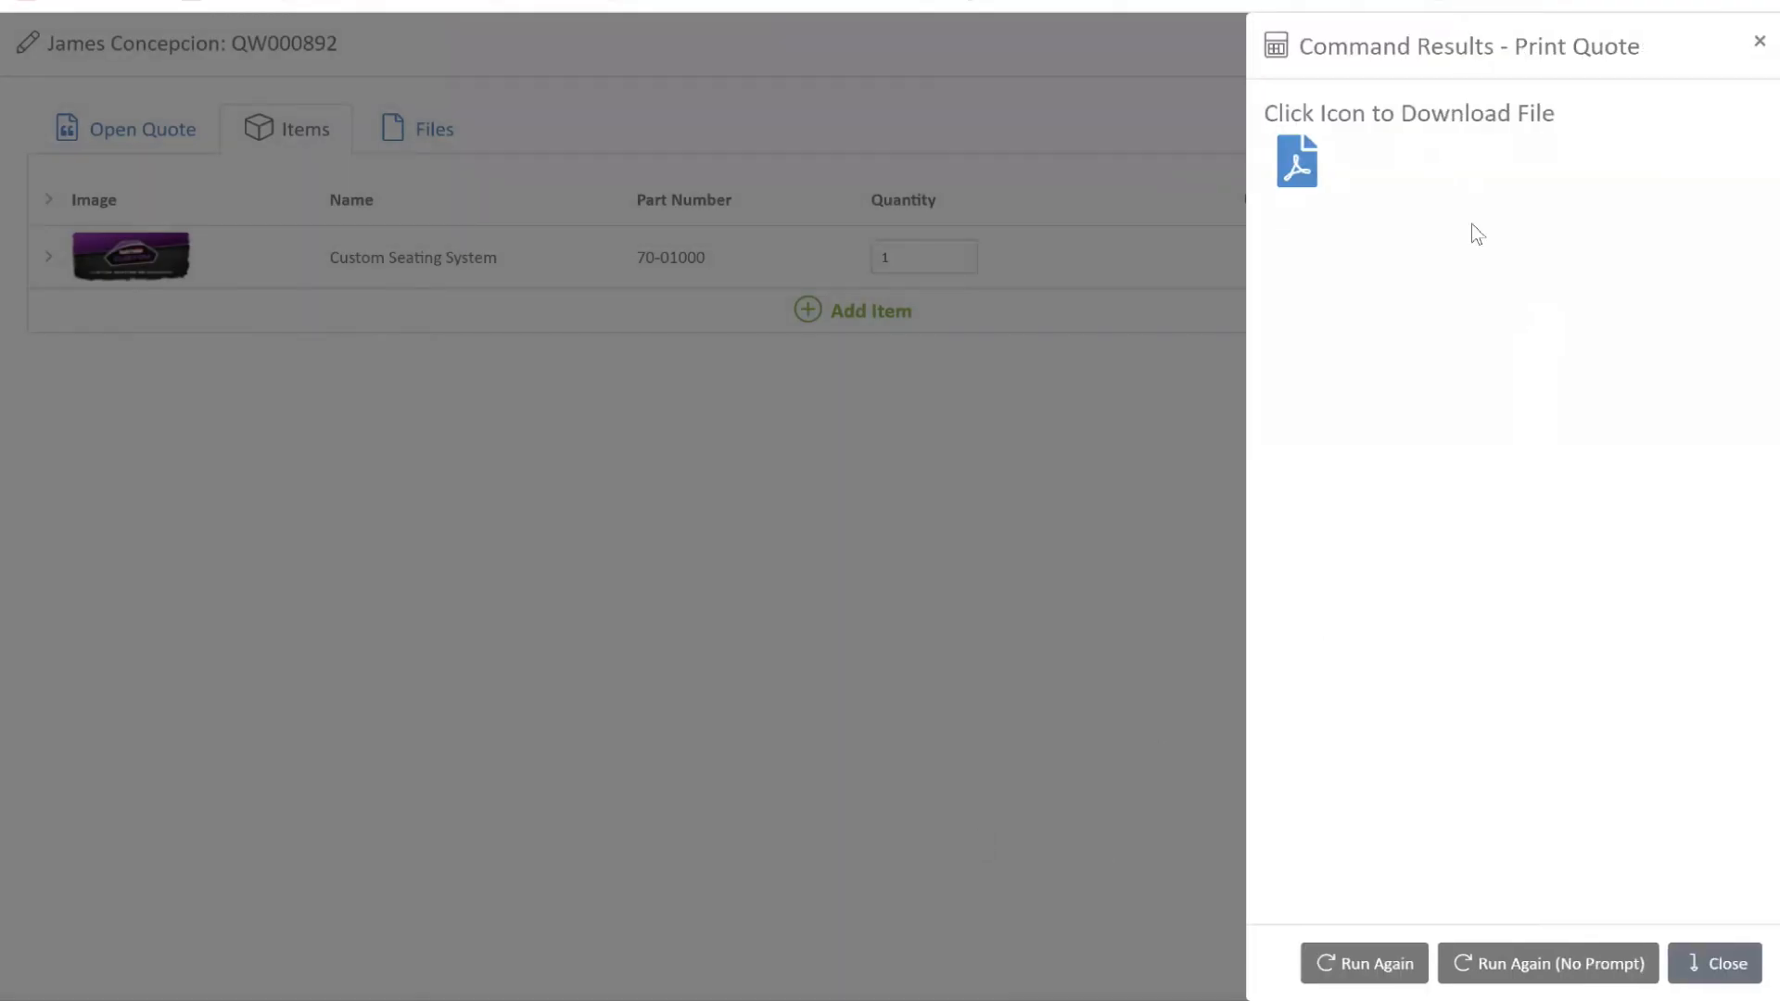
{"action": "left_click", "coordinate": [1306, 176]}
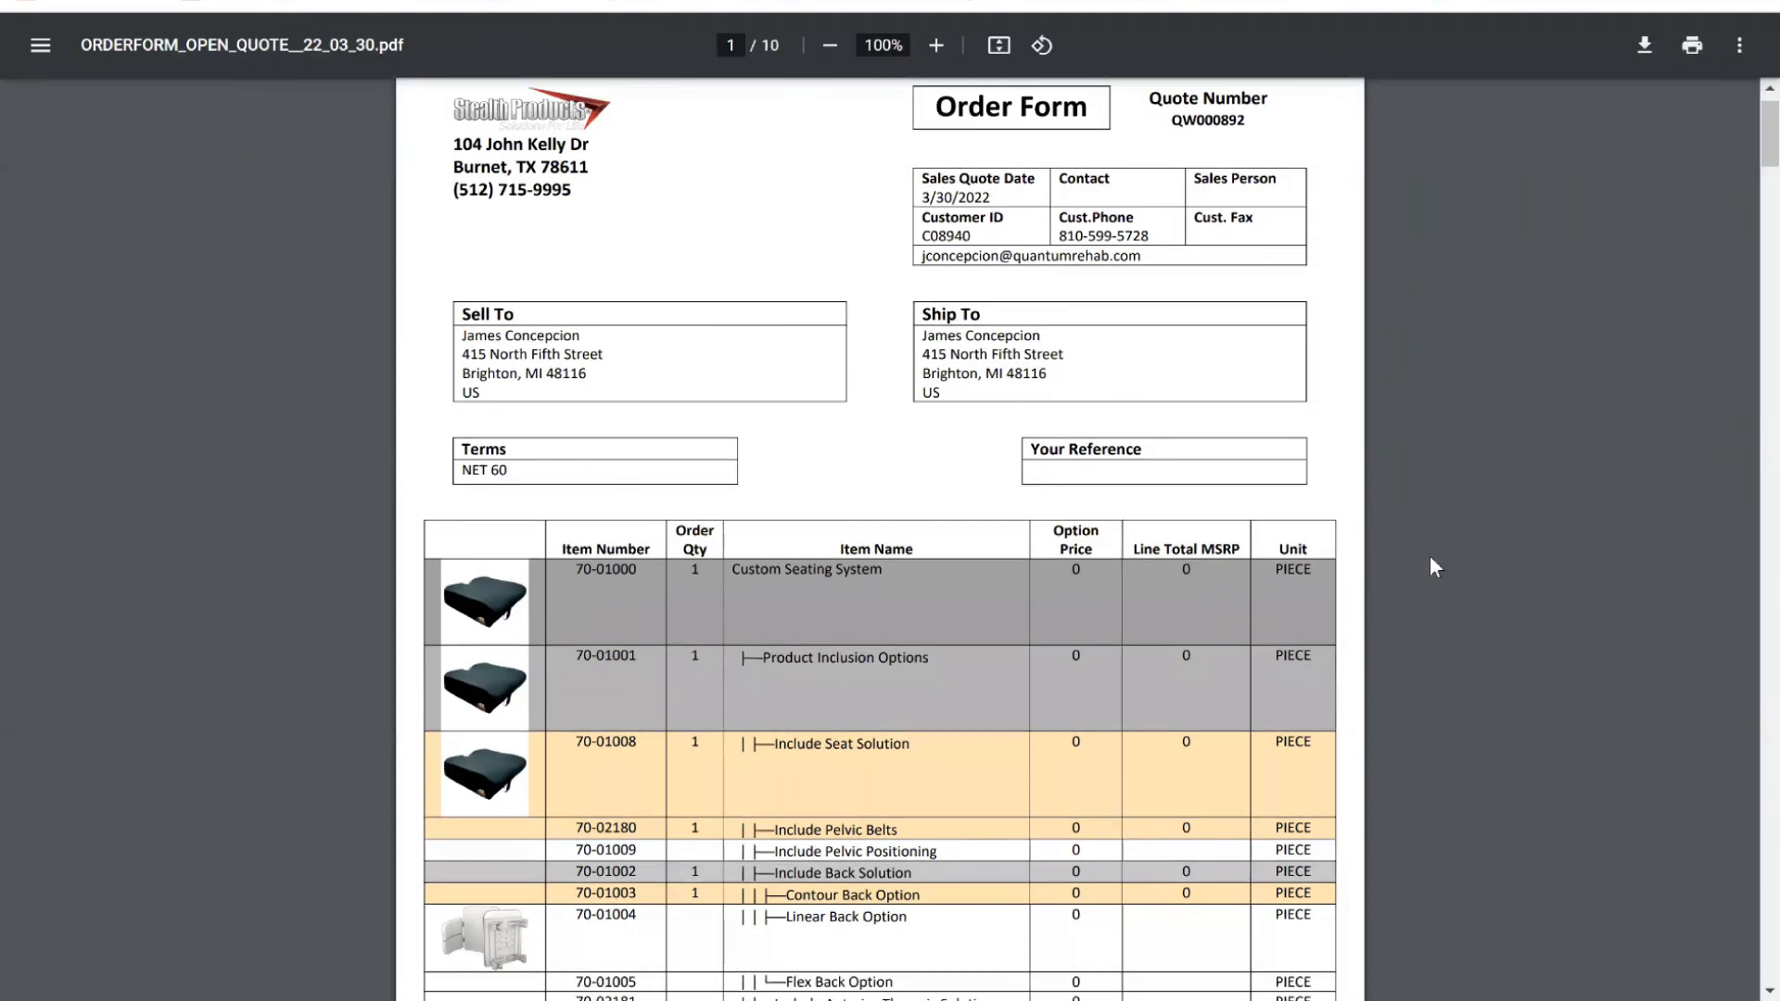
Examine the first pages of the order form PDF for its highlighted selections and option prices, and close it along with the print results
{"action": "scroll", "coordinate": [1351, 441], "scroll_direction": "down", "scroll_amount": 3}
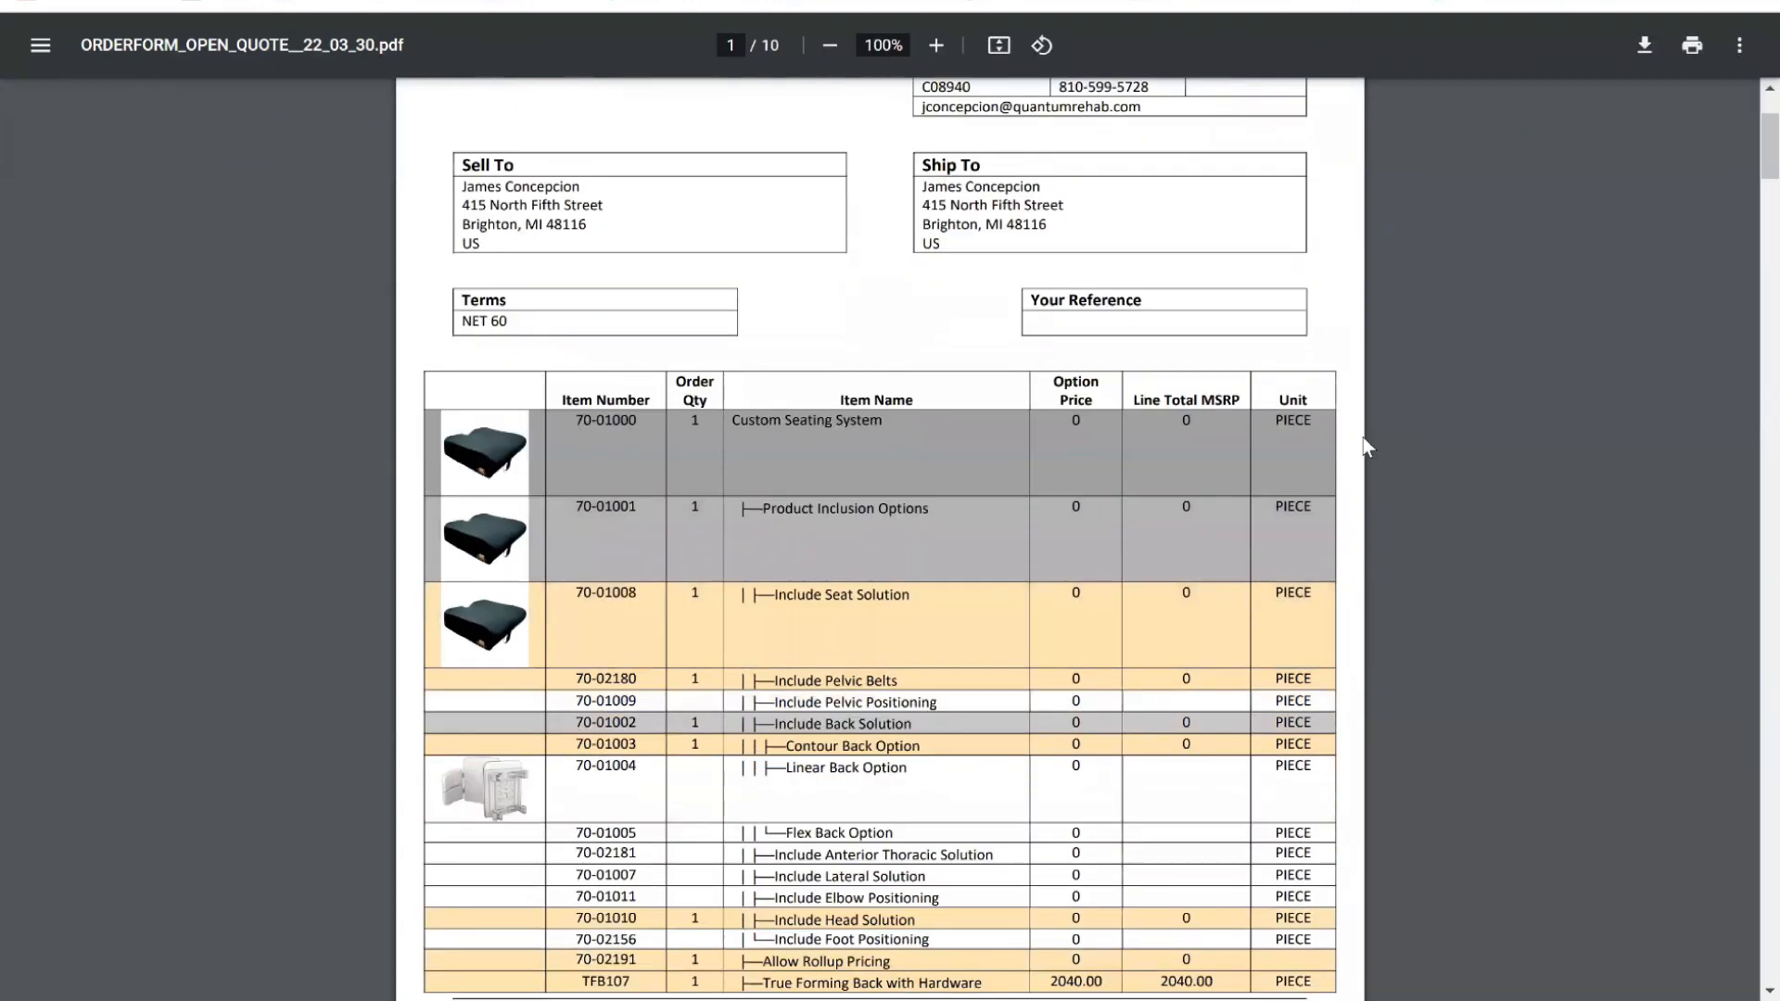
{"action": "scroll", "coordinate": [1363, 437], "scroll_direction": "down", "scroll_amount": 3}
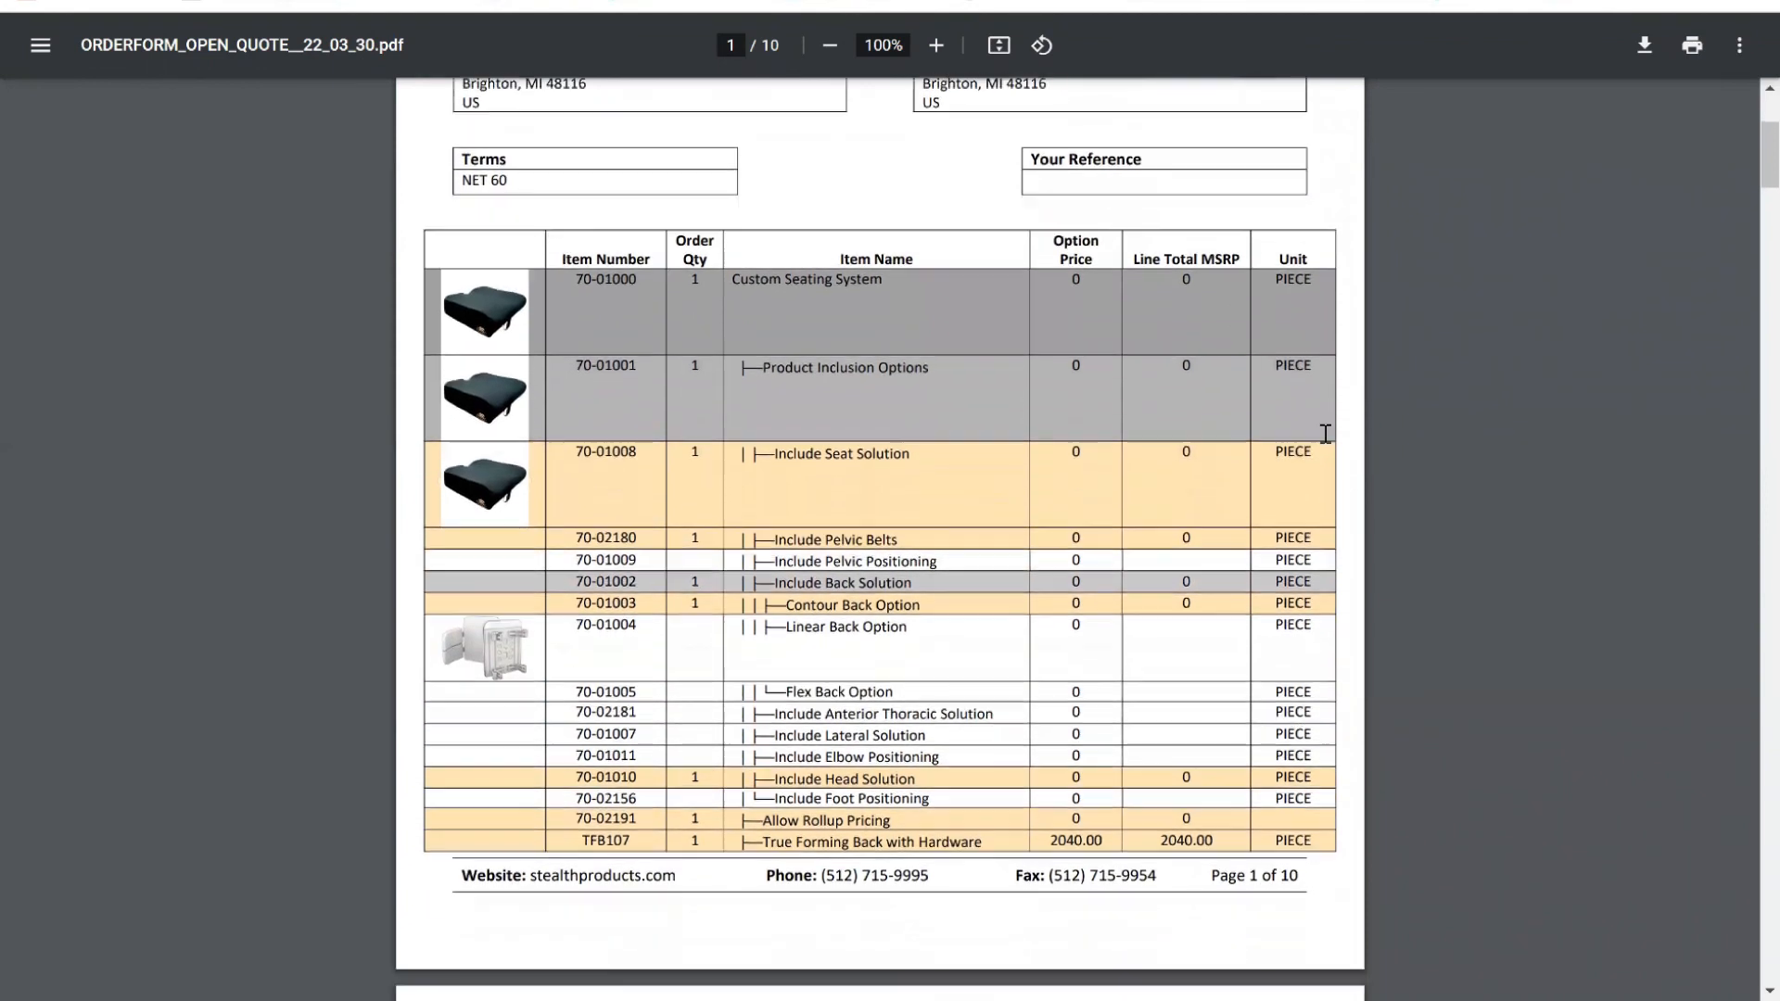
{"action": "scroll", "coordinate": [1396, 572], "scroll_direction": "down", "scroll_amount": 3}
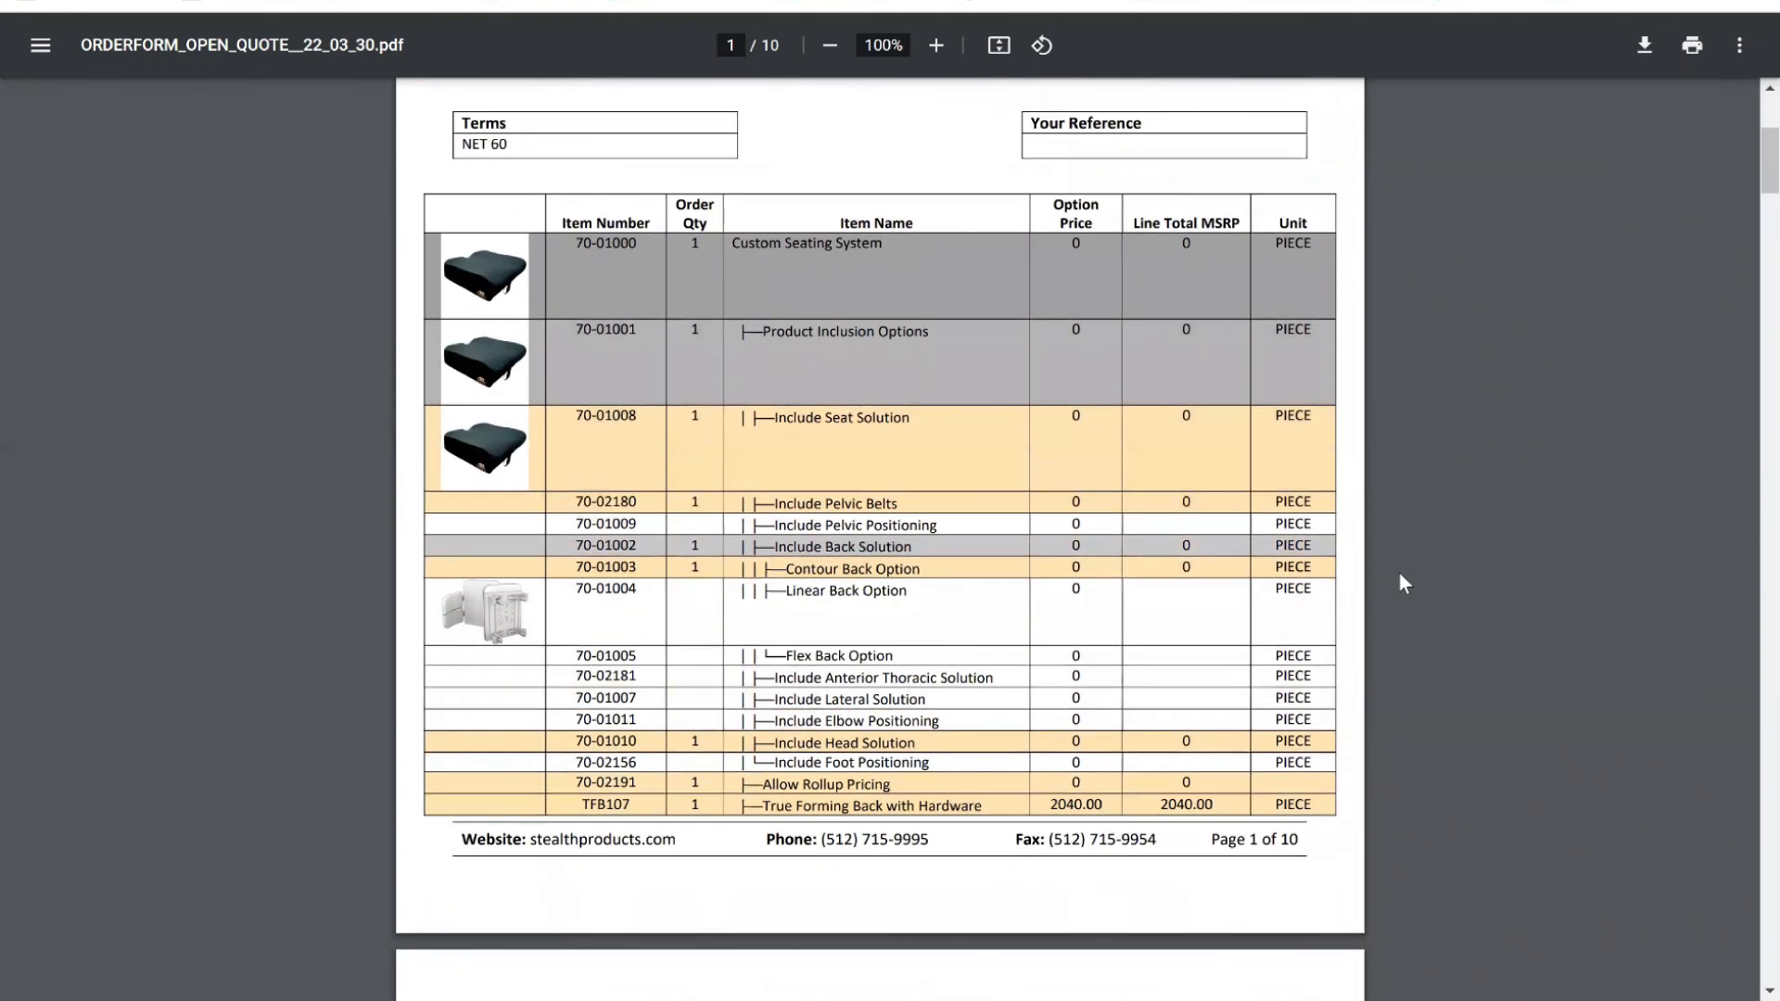
{"action": "scroll", "coordinate": [1396, 543], "scroll_direction": "down", "scroll_amount": 1}
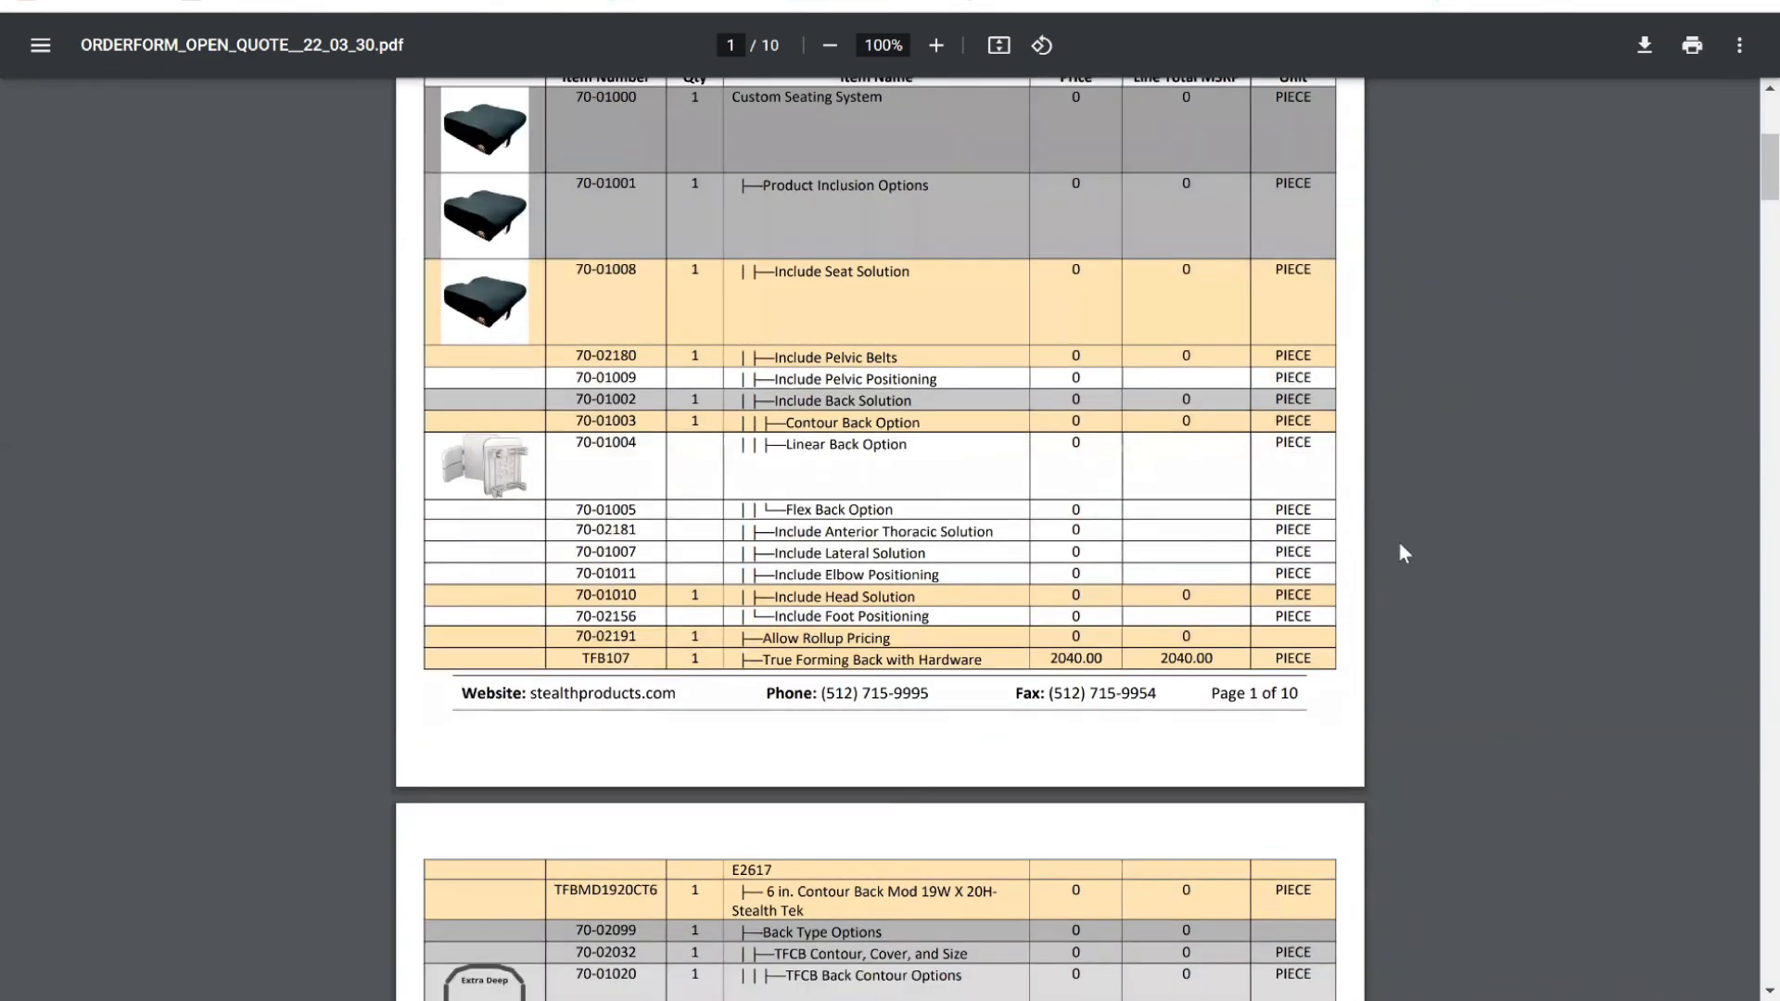
{"action": "scroll", "coordinate": [1400, 549], "scroll_direction": "down", "scroll_amount": 6}
{"action": "scroll", "coordinate": [981, 816], "scroll_direction": "down", "scroll_amount": 2}
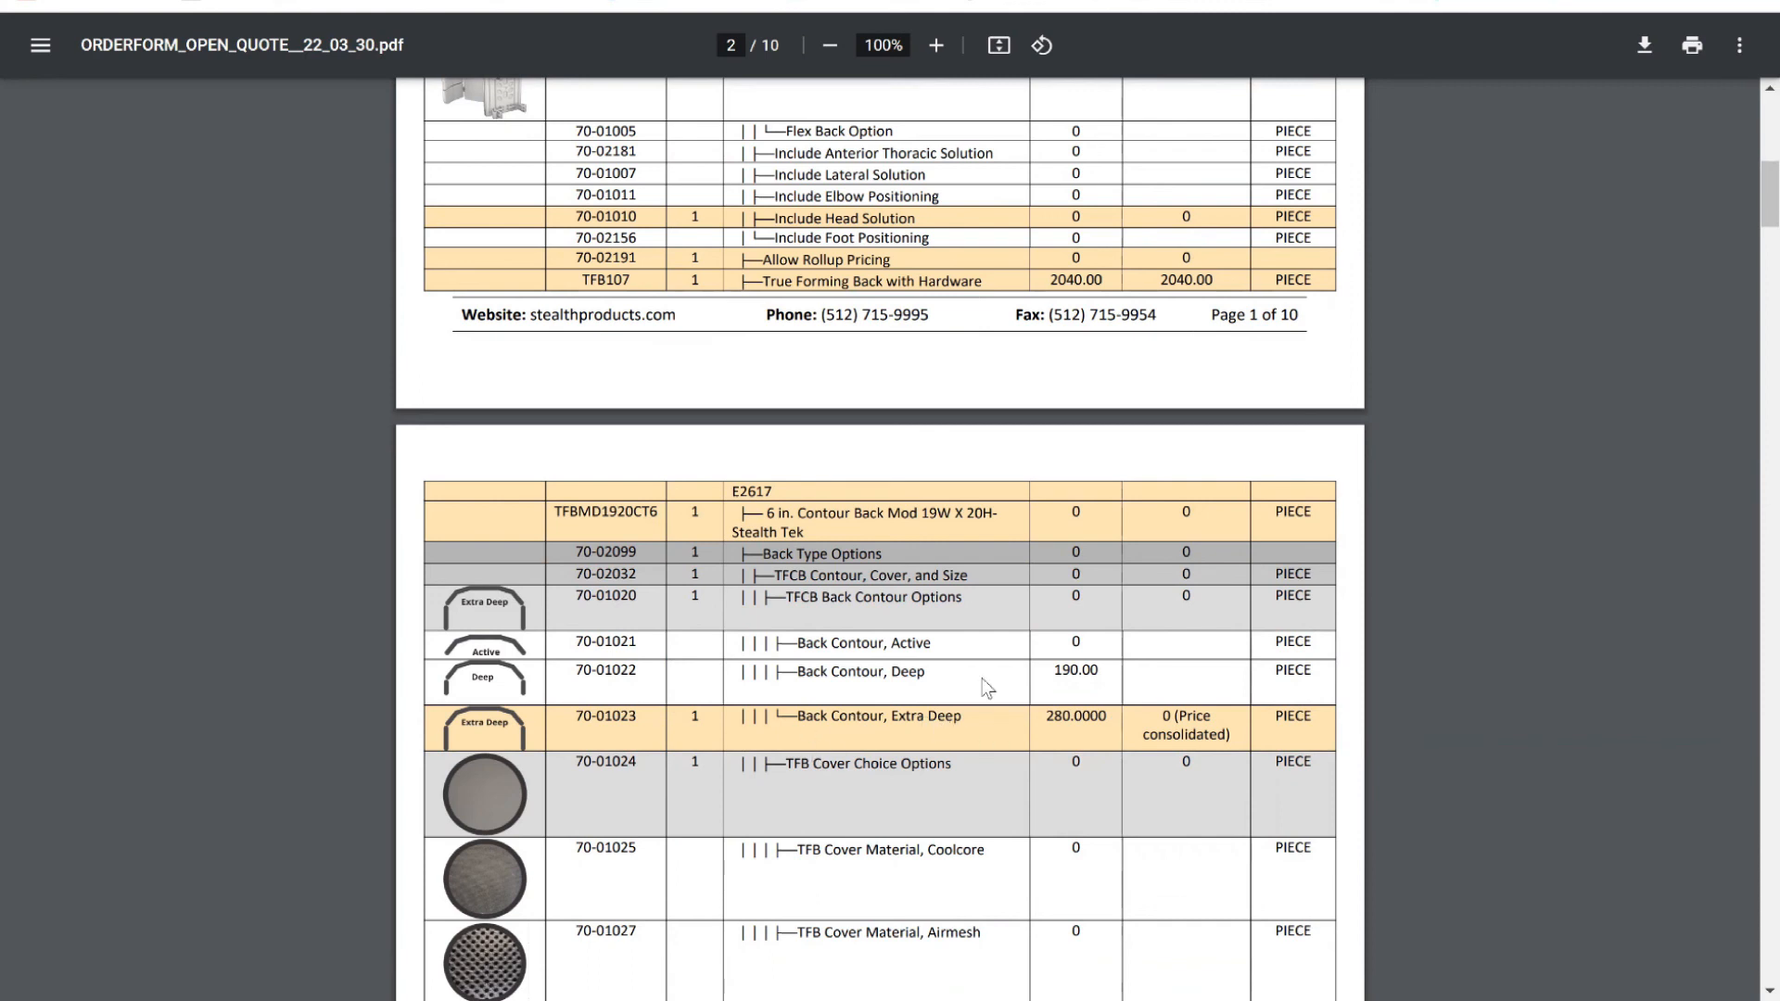
{"action": "scroll", "coordinate": [1651, 544], "scroll_direction": "down", "scroll_amount": 3}
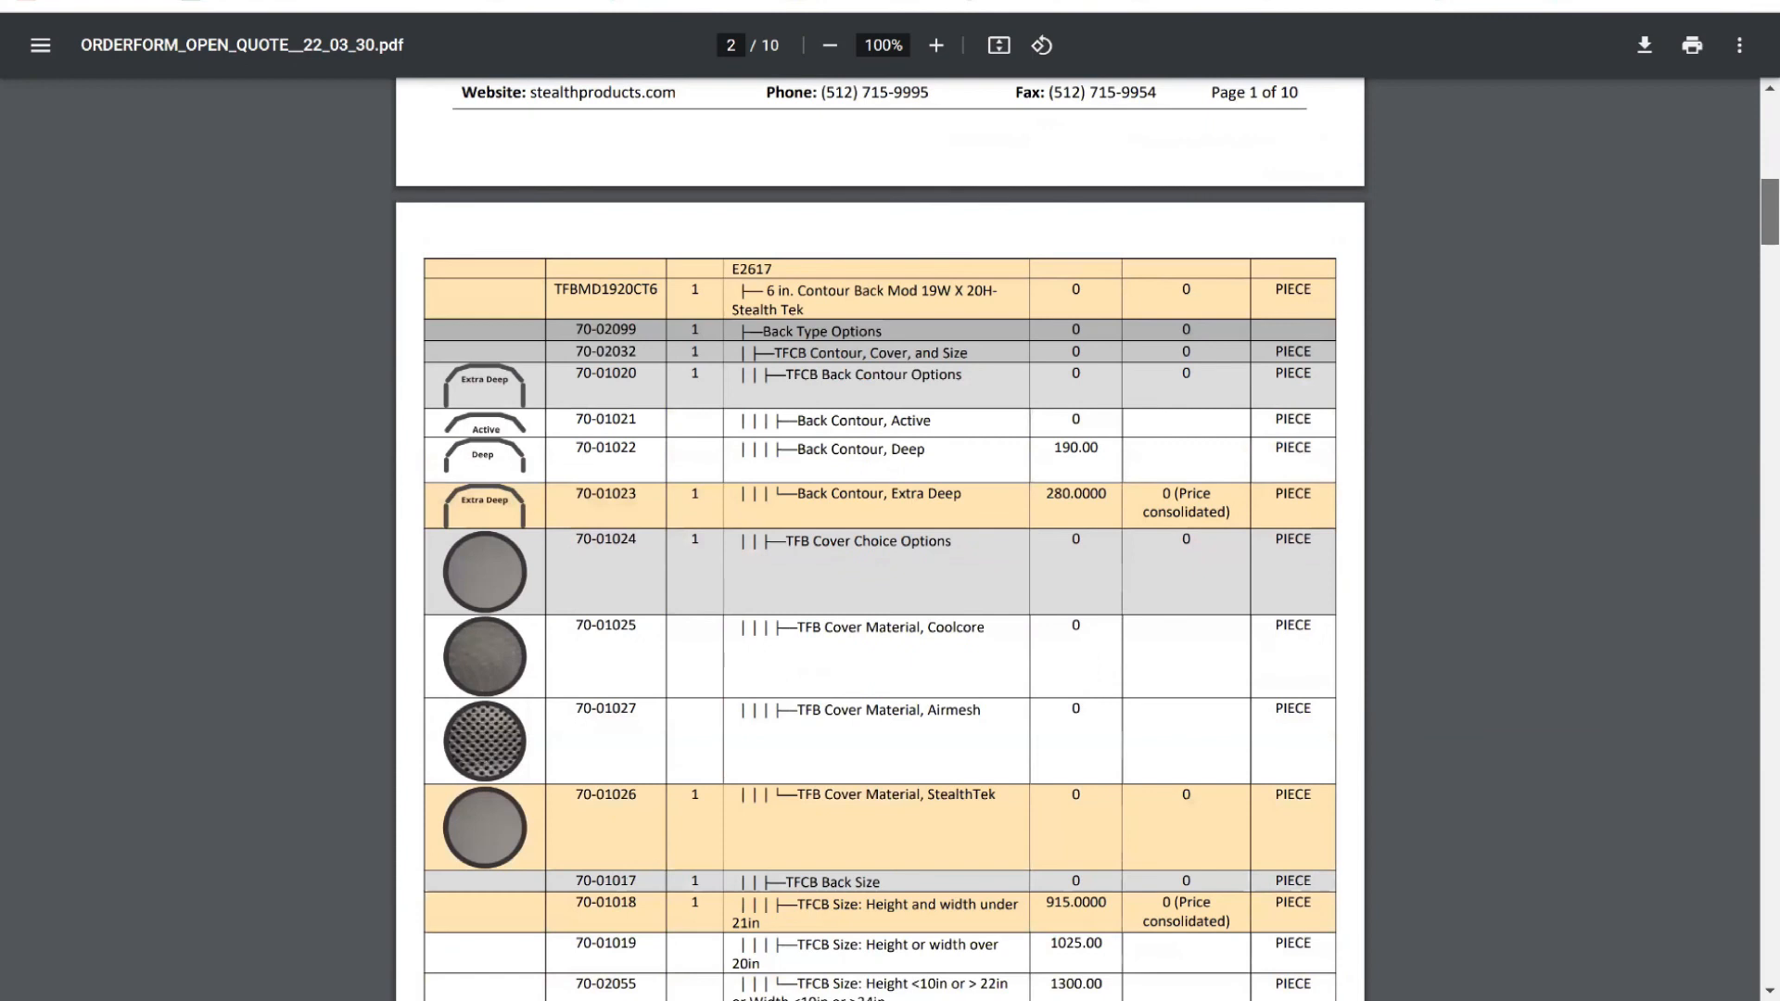
{"action": "scroll", "coordinate": [879, 542], "scroll_direction": "down", "scroll_amount": 2}
{"action": "scroll", "coordinate": [880, 538], "scroll_direction": "down", "scroll_amount": 5}
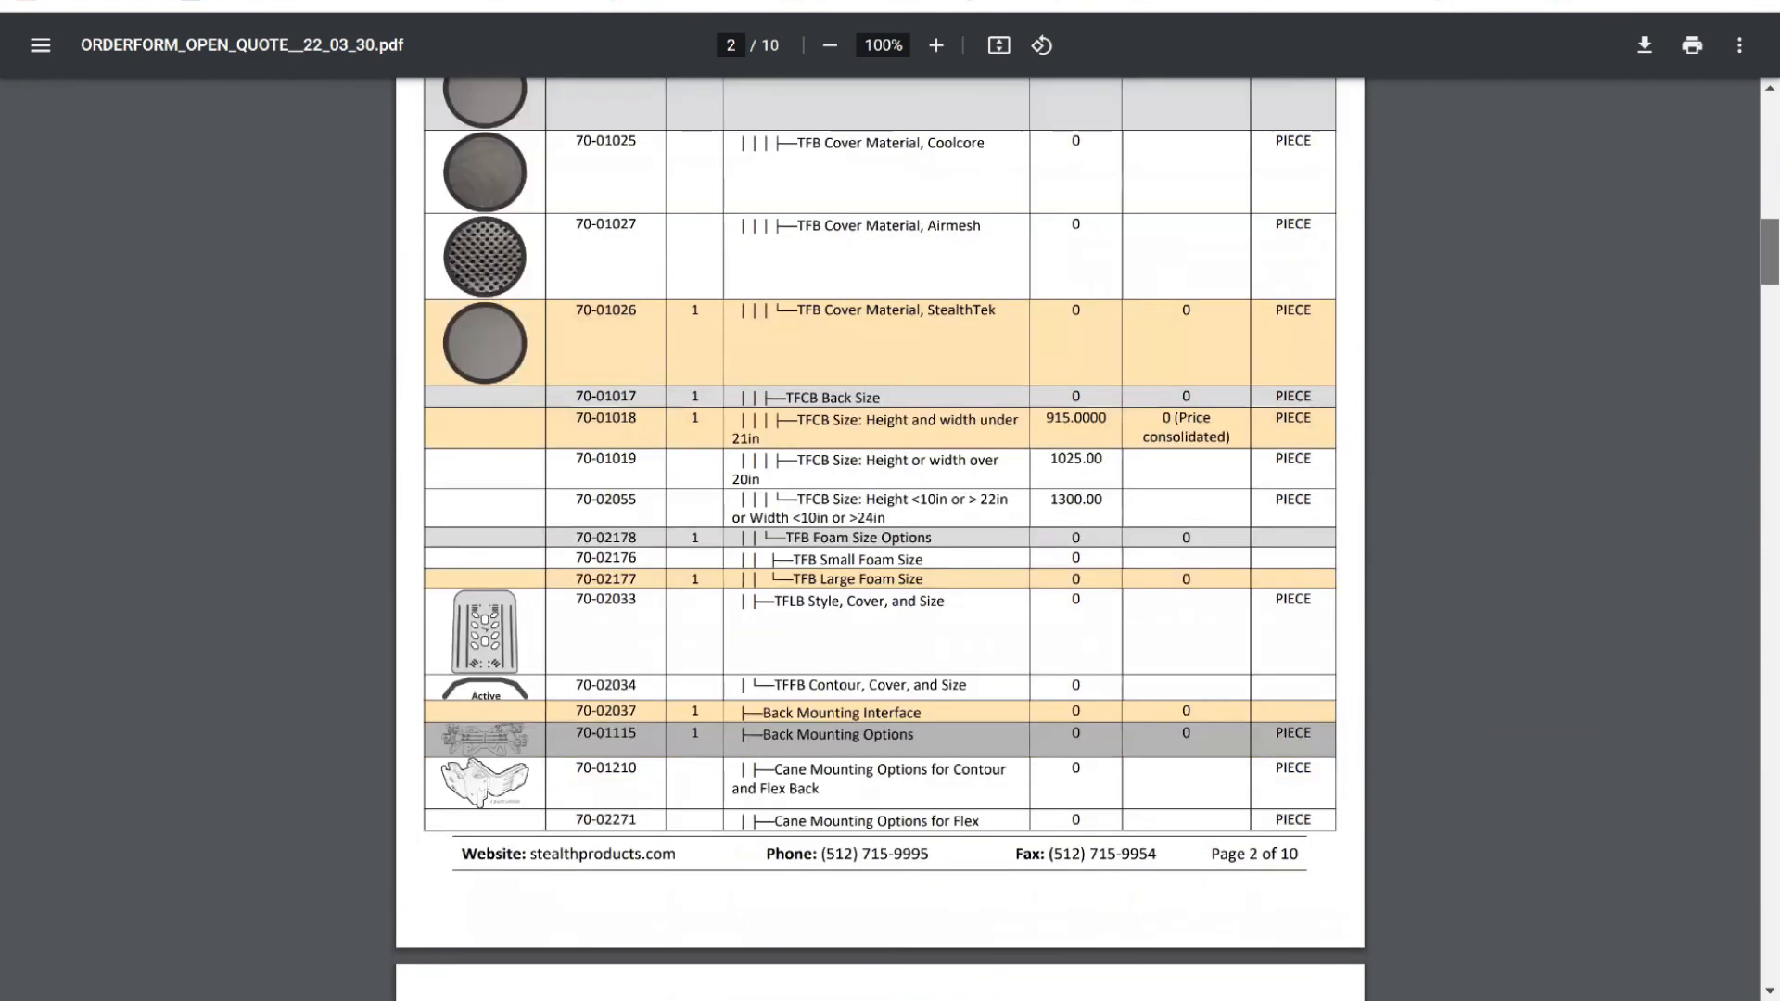
{"action": "scroll", "coordinate": [880, 538], "scroll_direction": "down", "scroll_amount": 4}
{"action": "scroll", "coordinate": [880, 538], "scroll_direction": "down", "scroll_amount": 4}
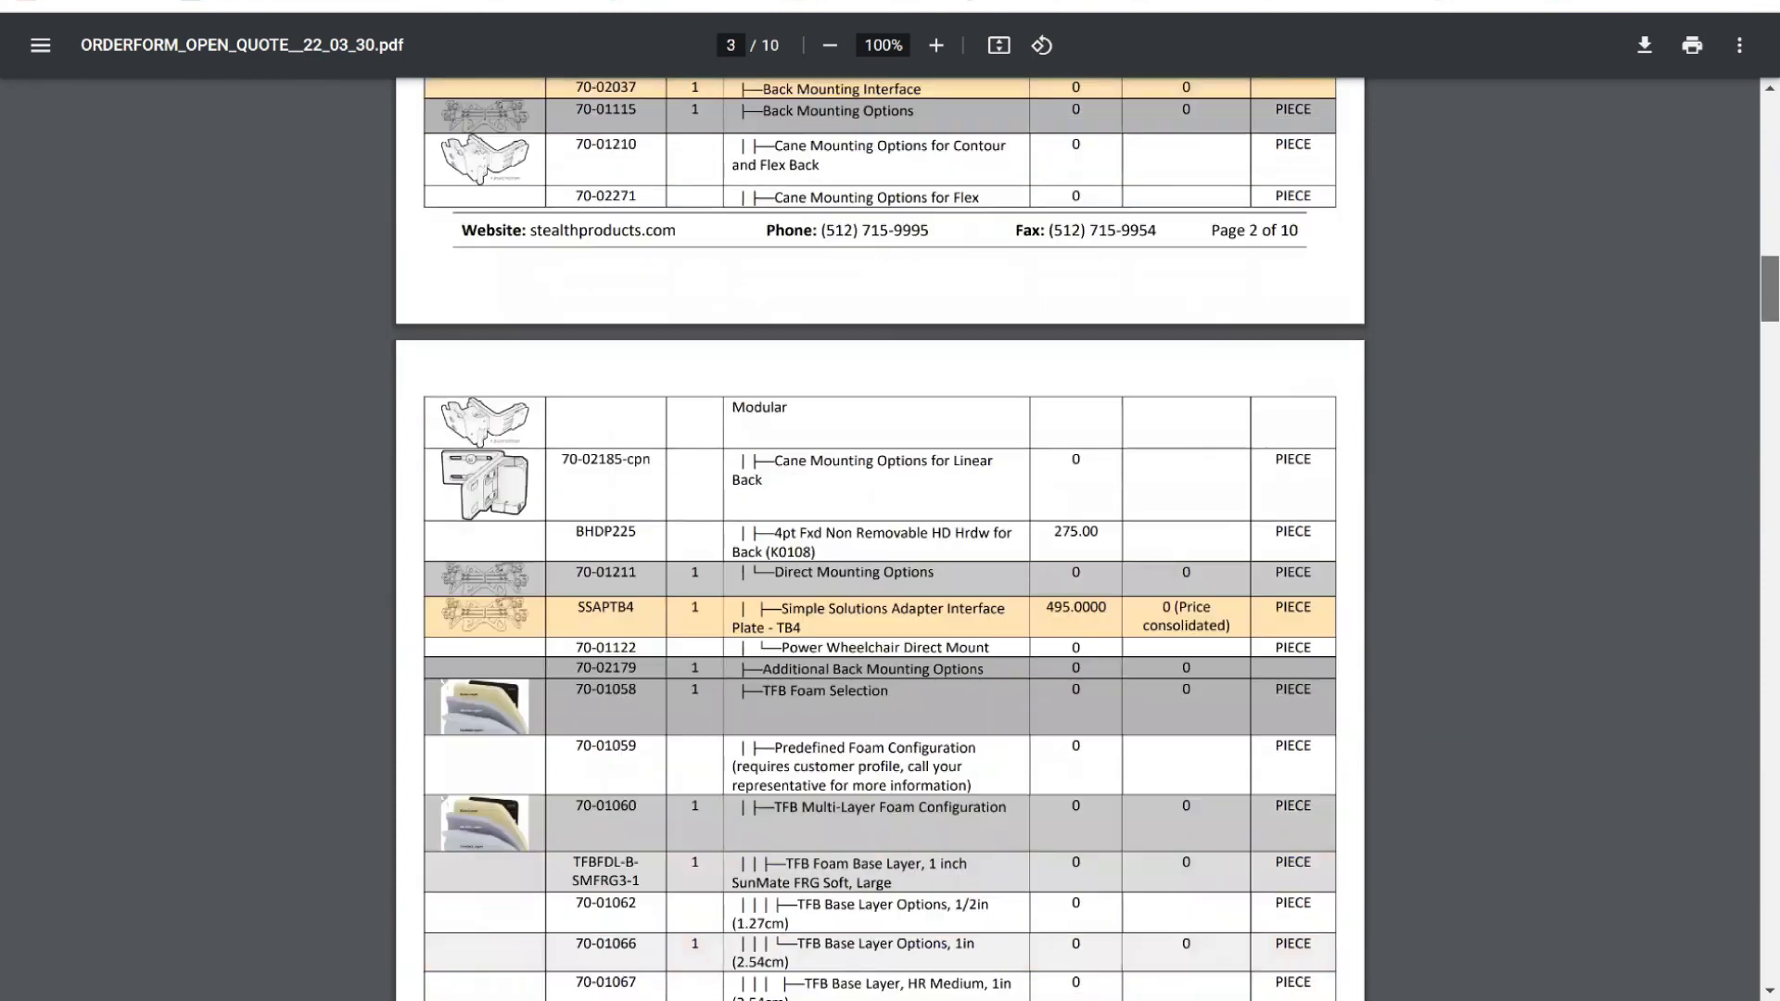
{"action": "scroll", "coordinate": [880, 538], "scroll_direction": "down", "scroll_amount": 3}
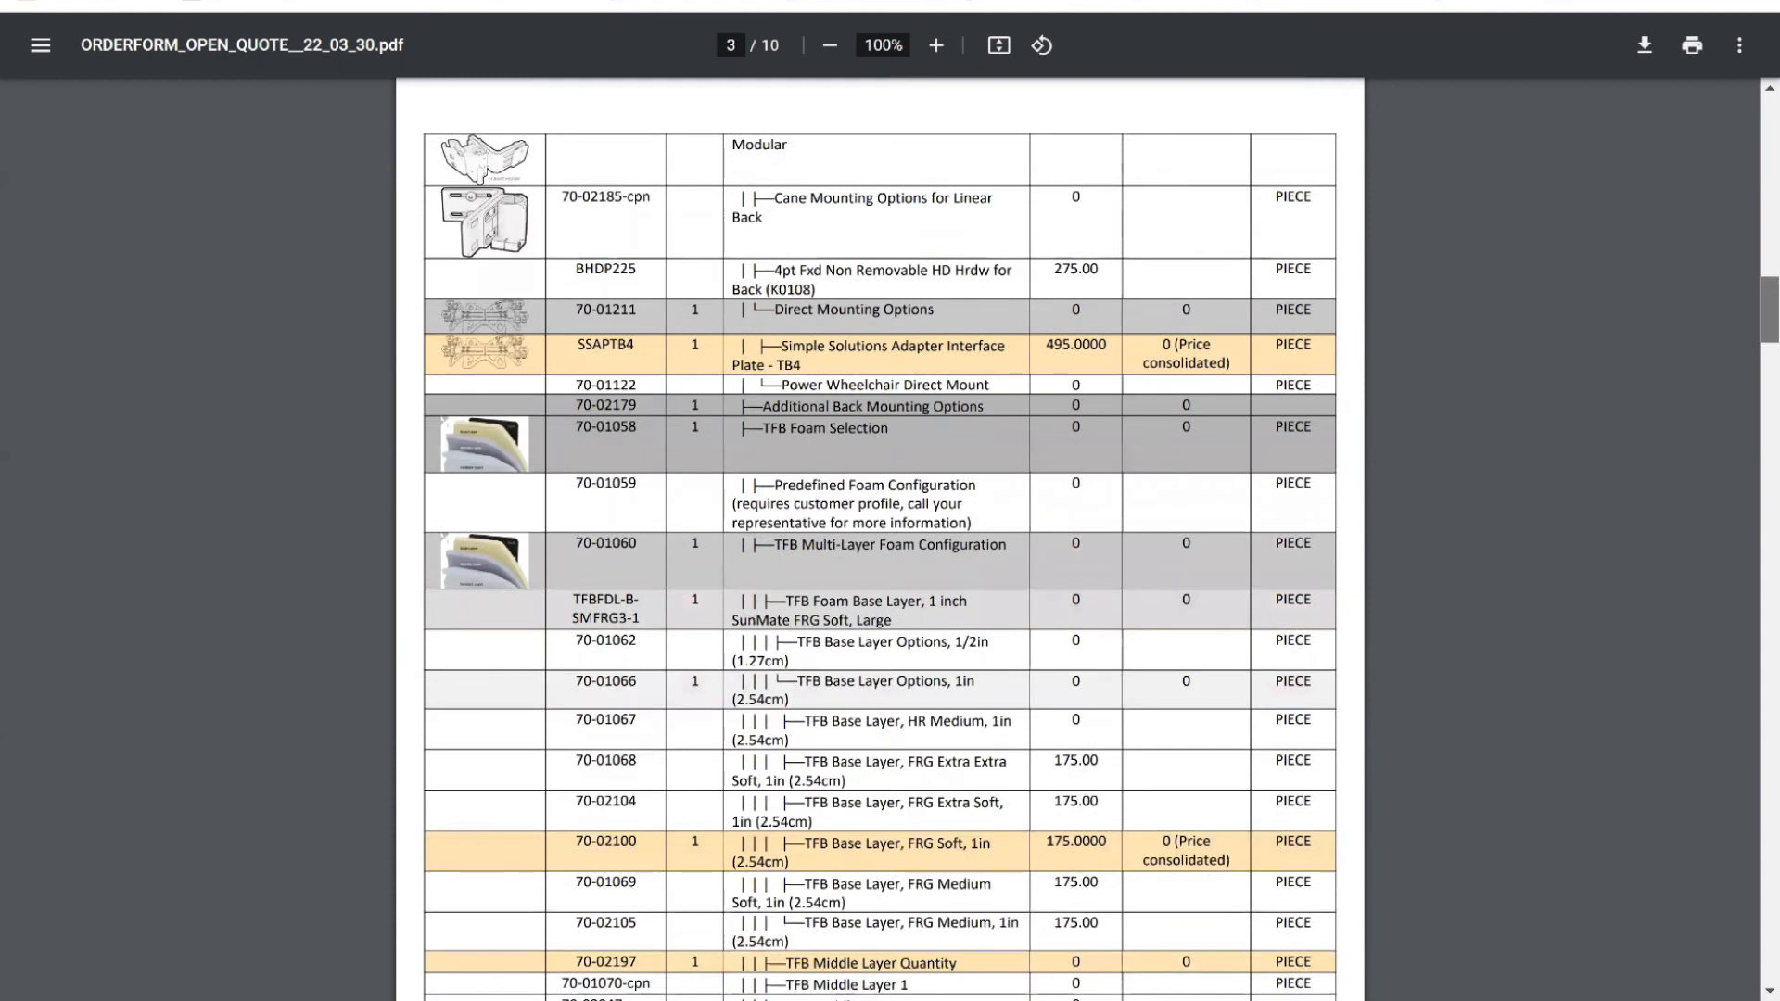
{"action": "scroll", "coordinate": [880, 538], "scroll_direction": "down", "scroll_amount": 4}
{"action": "scroll", "coordinate": [880, 538], "scroll_direction": "down", "scroll_amount": 2}
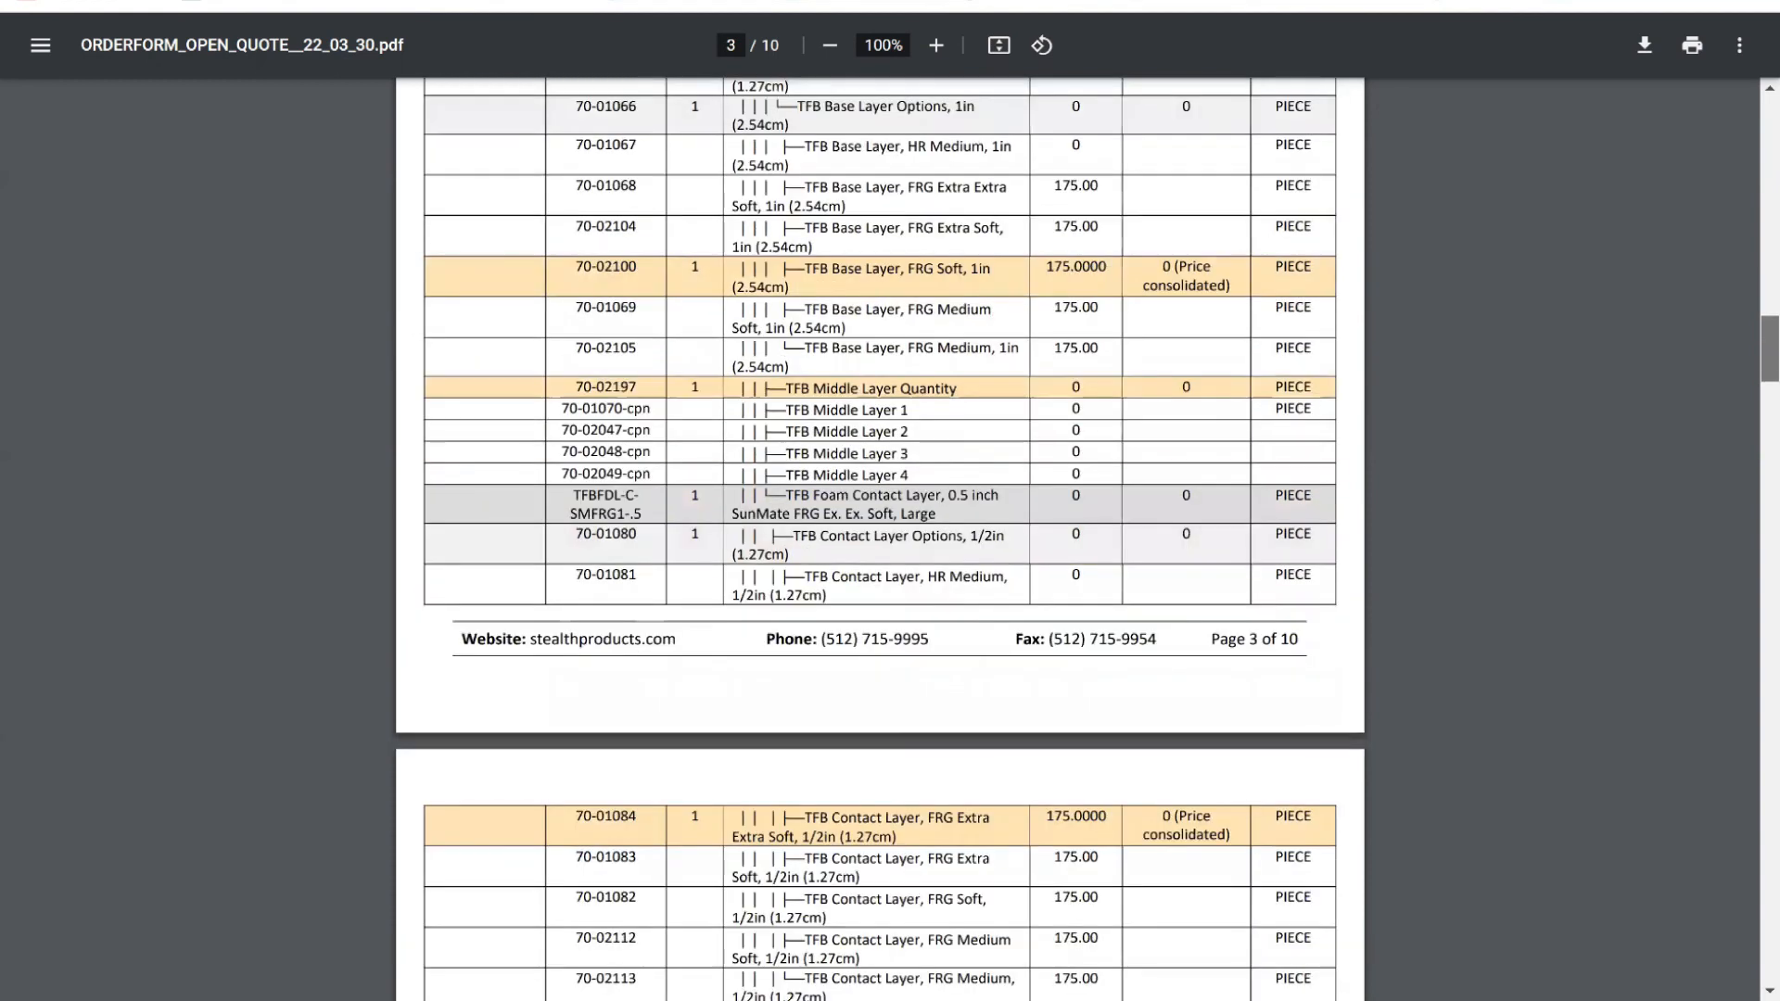
{"action": "scroll", "coordinate": [1730, 346], "scroll_direction": "up", "scroll_amount": 1}
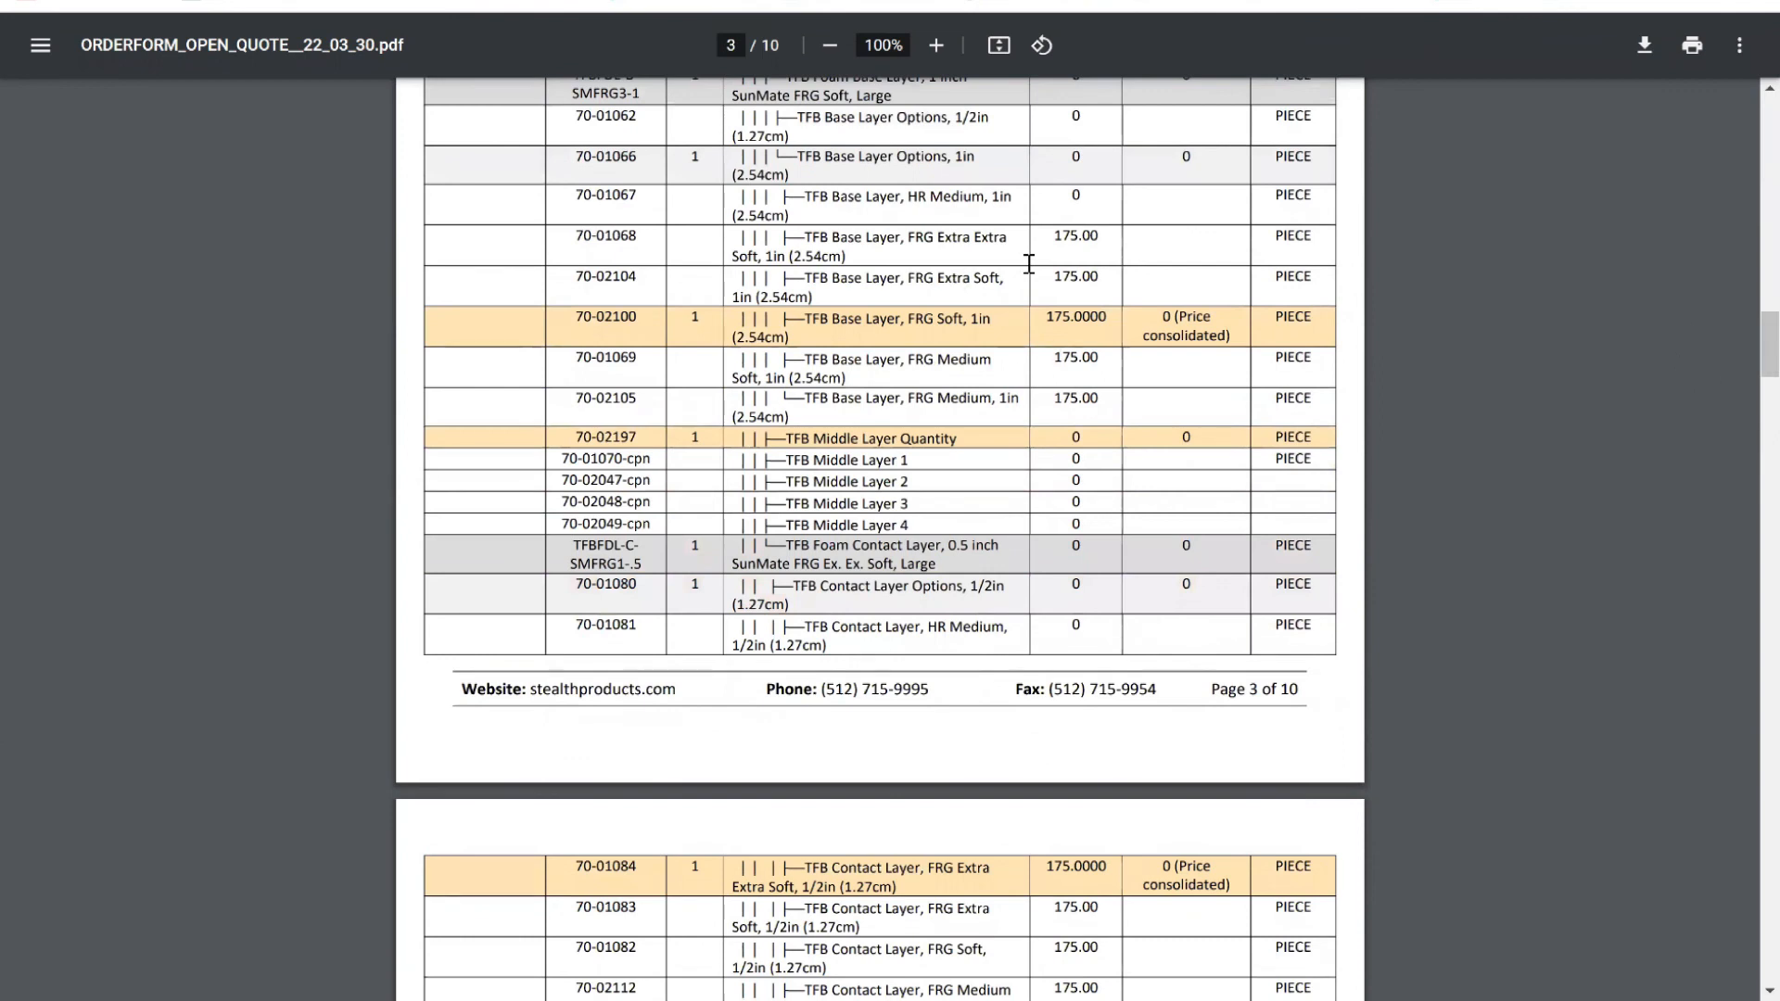
{"action": "key", "text": "ctrl+w"}
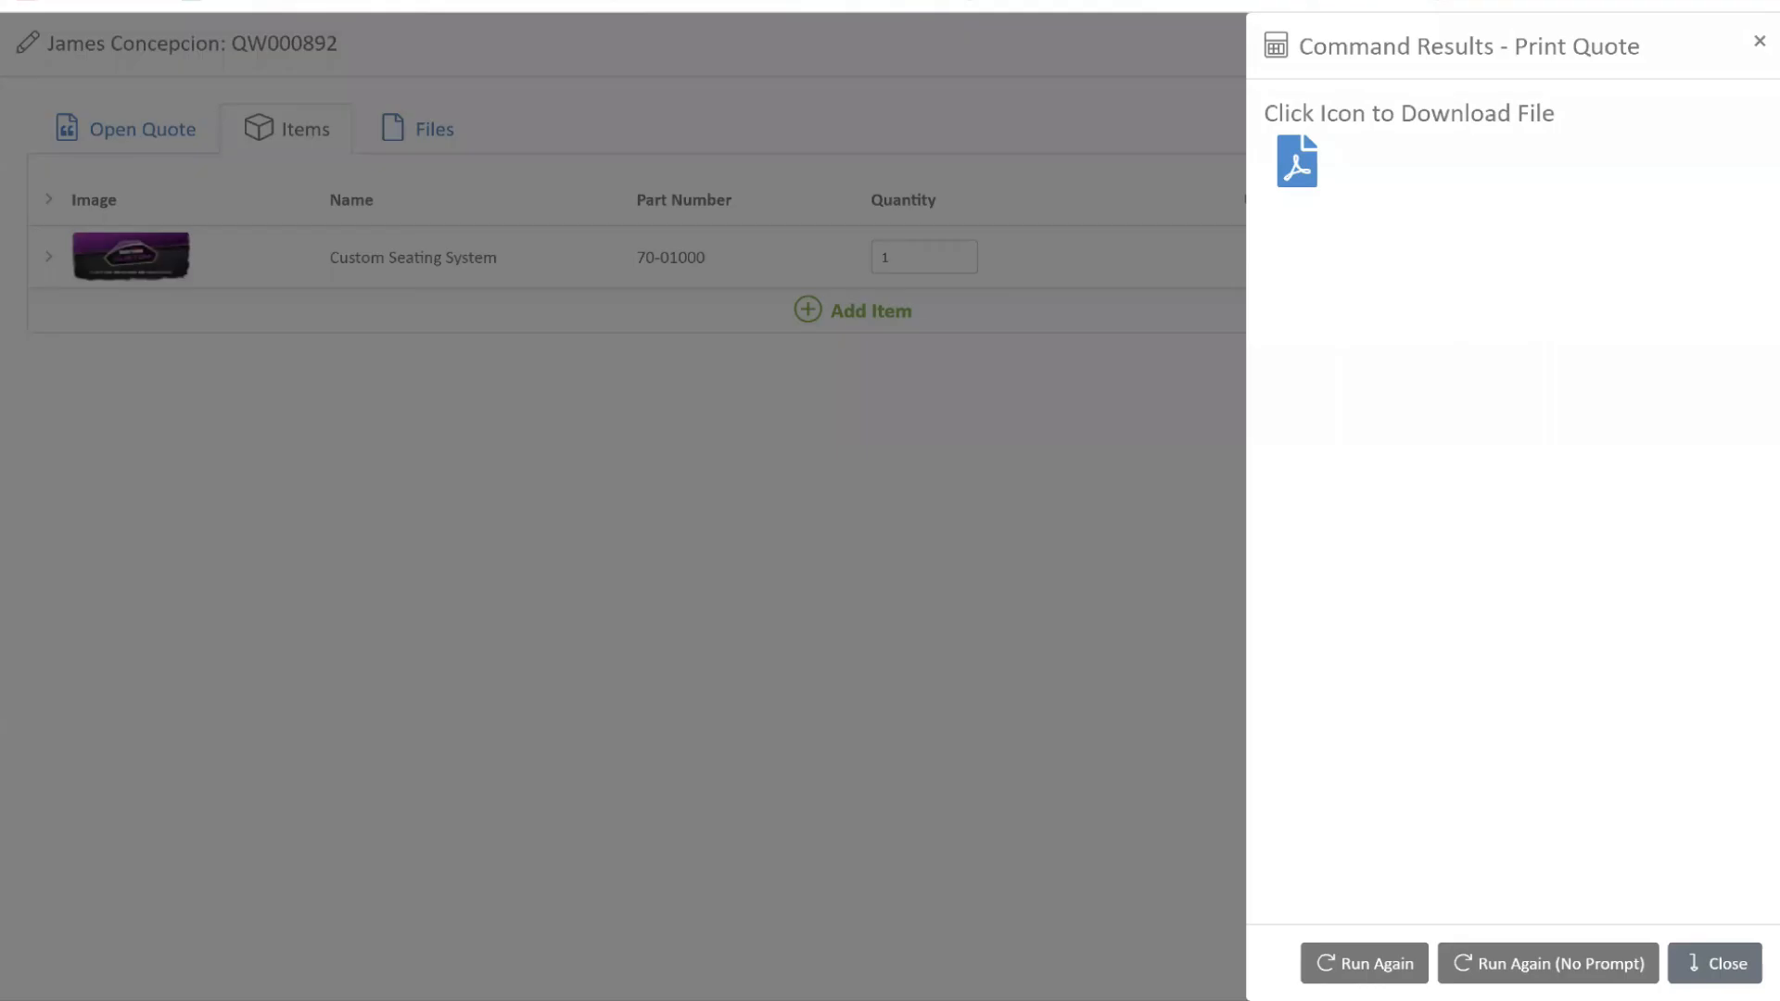
{"action": "left_click", "coordinate": [1720, 969]}
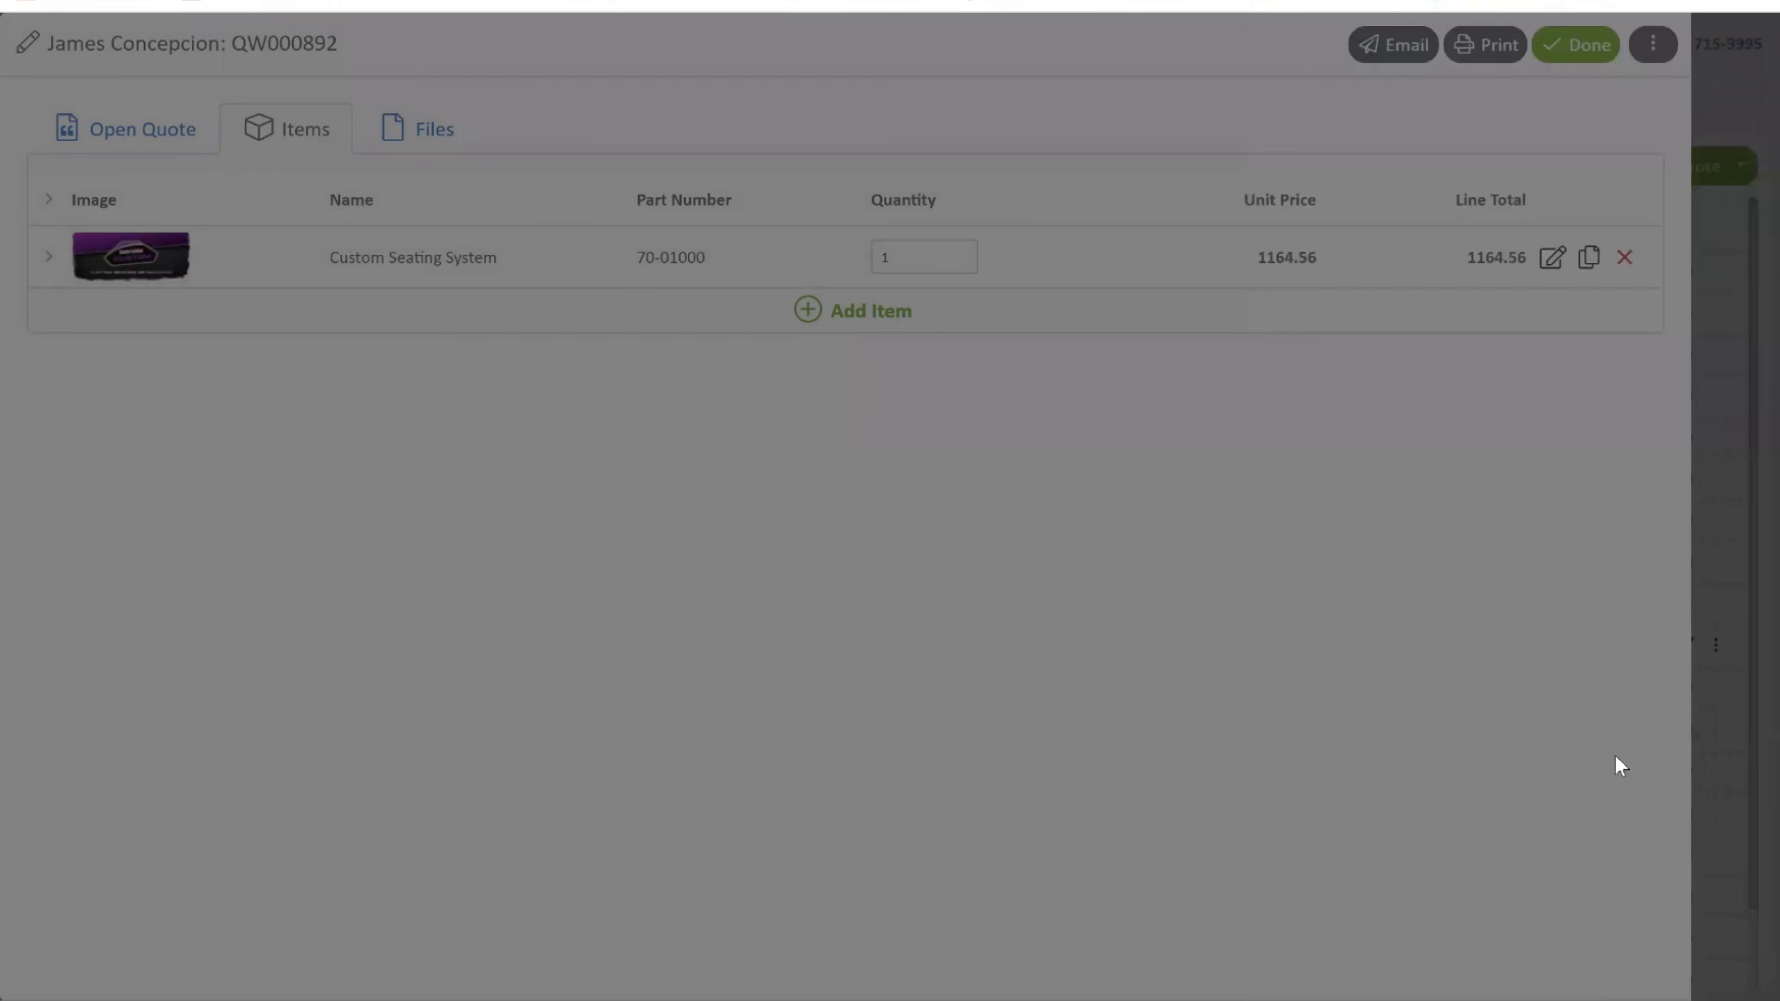